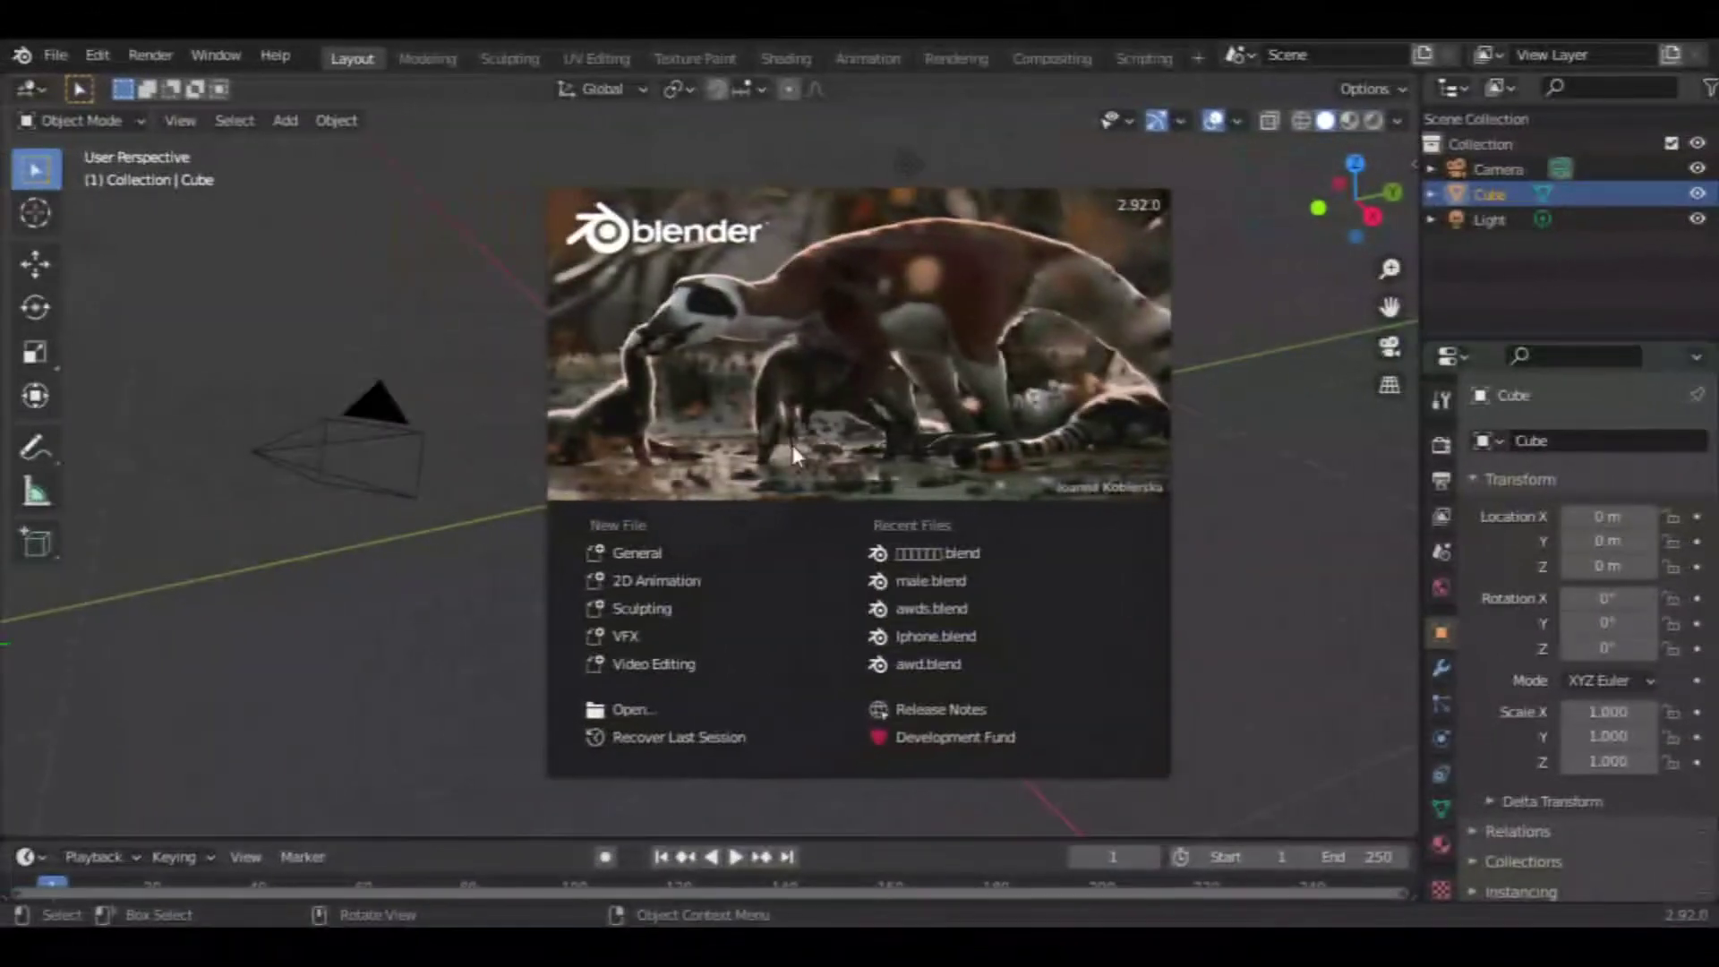
- Close the splash screen to reveal the default cube, camera and light
{"action": "left_click", "coordinate": [599, 548]}
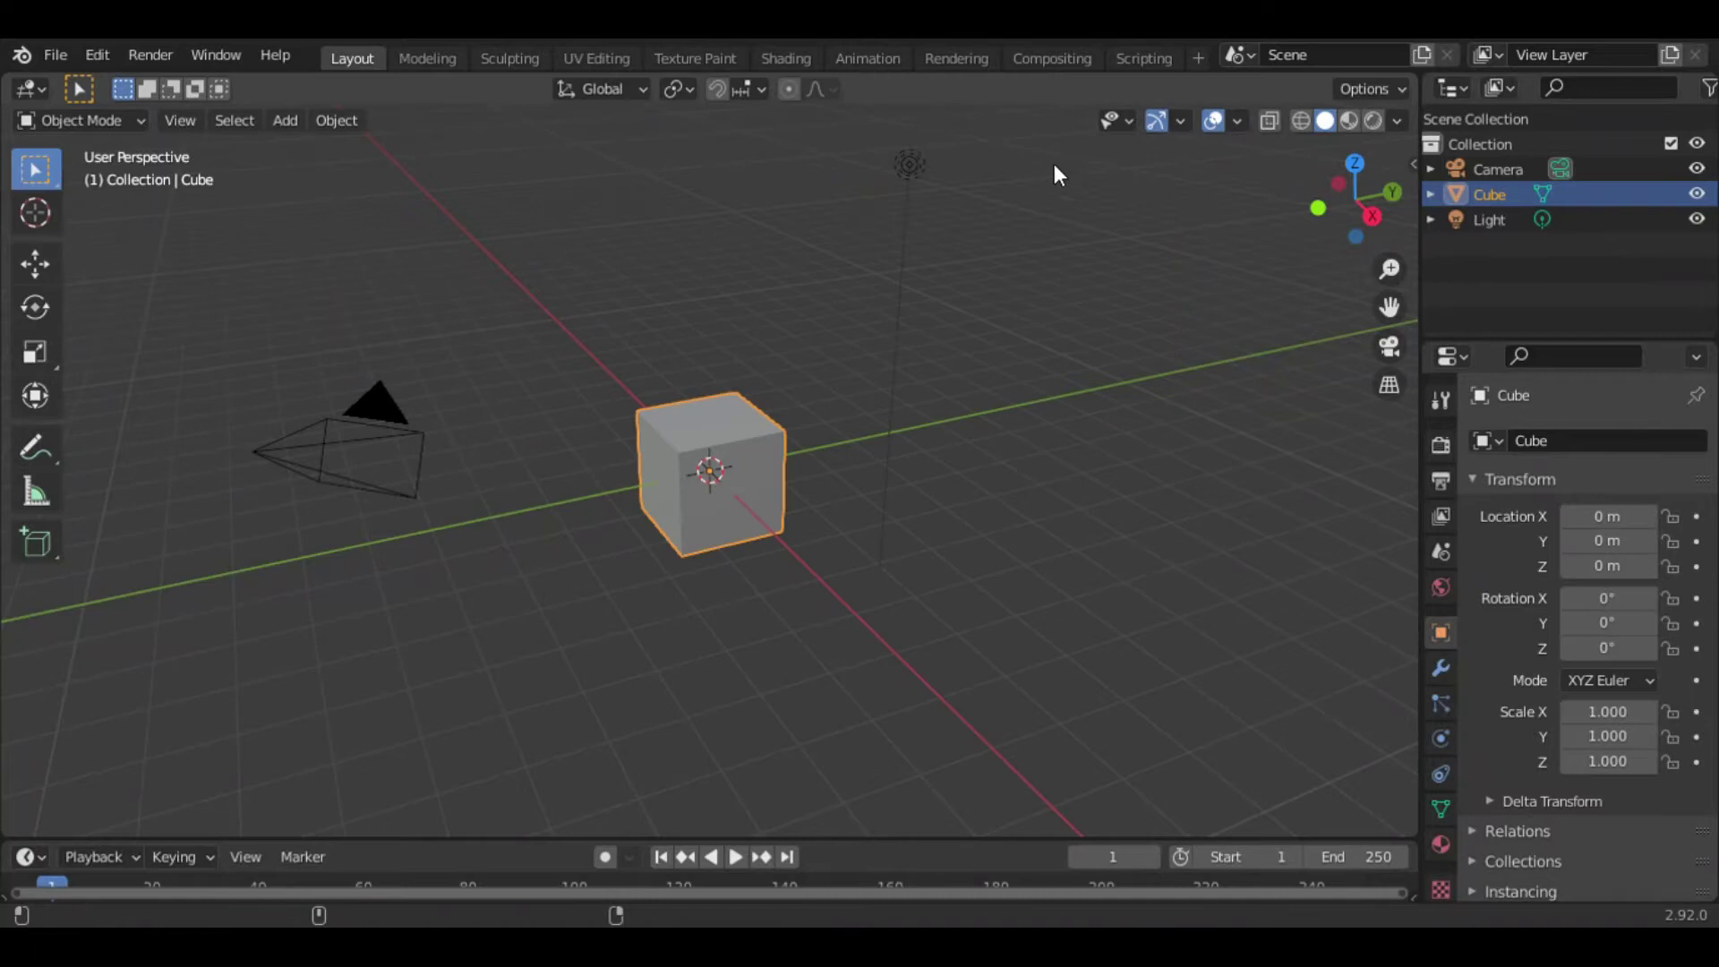
- Add a Motion Tracking workspace from the VFX templates
{"action": "left_click", "coordinate": [1198, 57]}
{"action": "mouse_move", "coordinate": [1201, 179]}
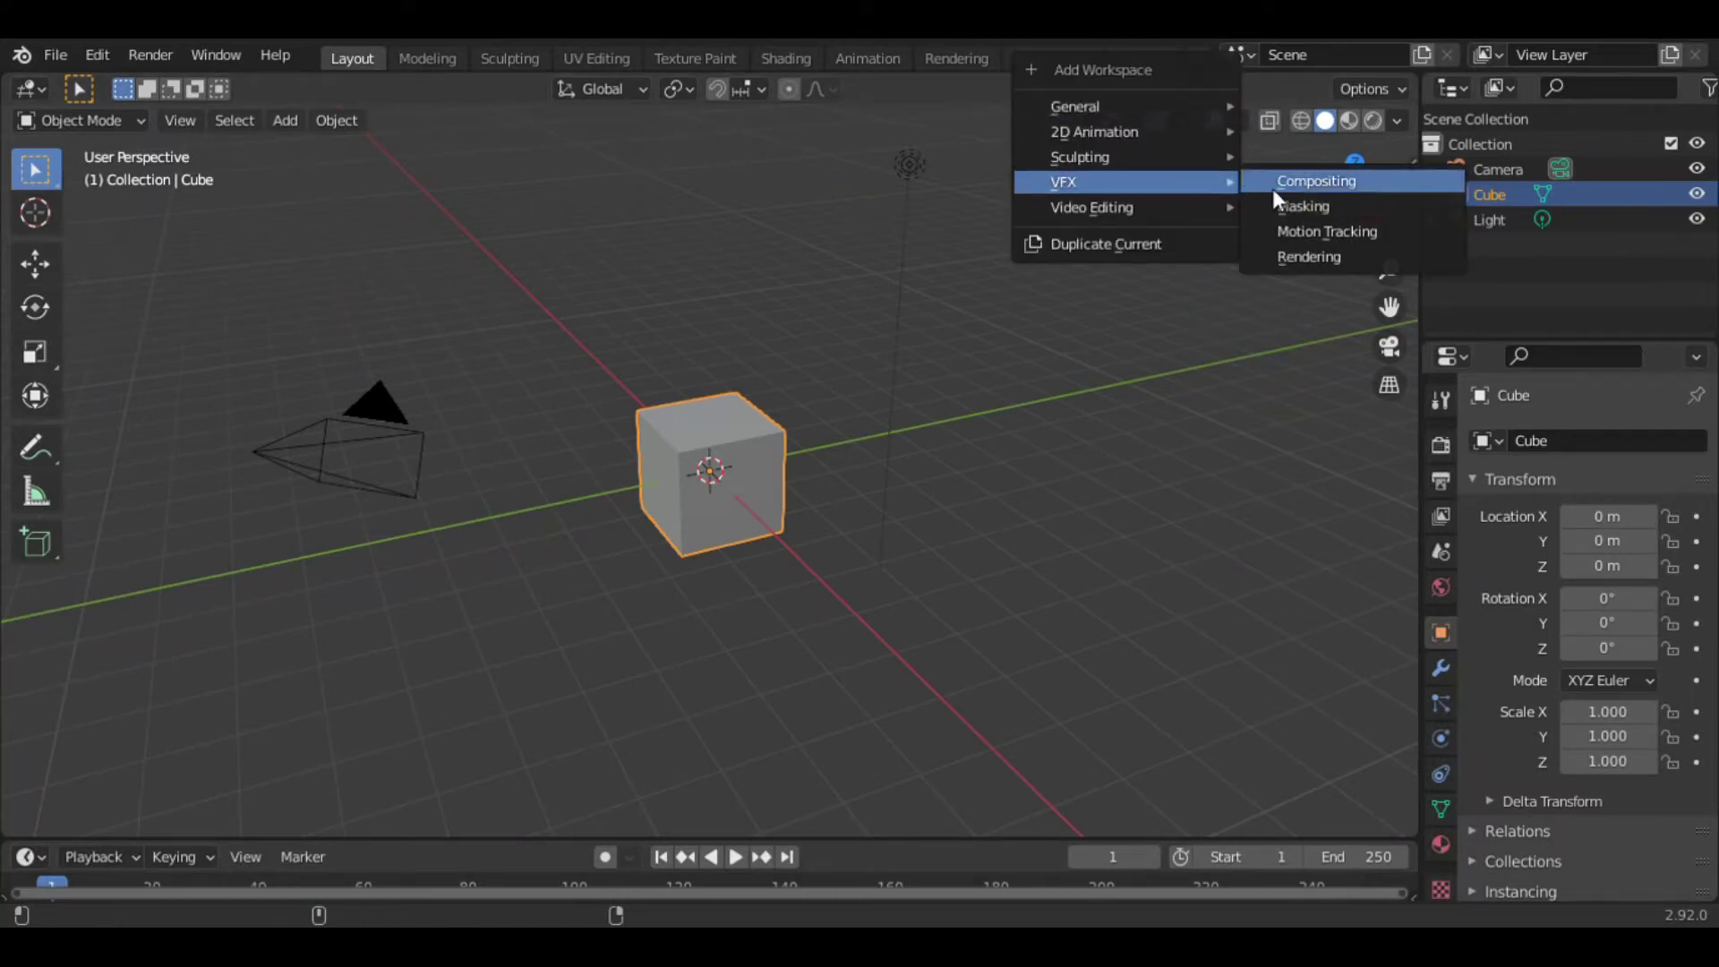
{"action": "left_click", "coordinate": [1286, 233]}
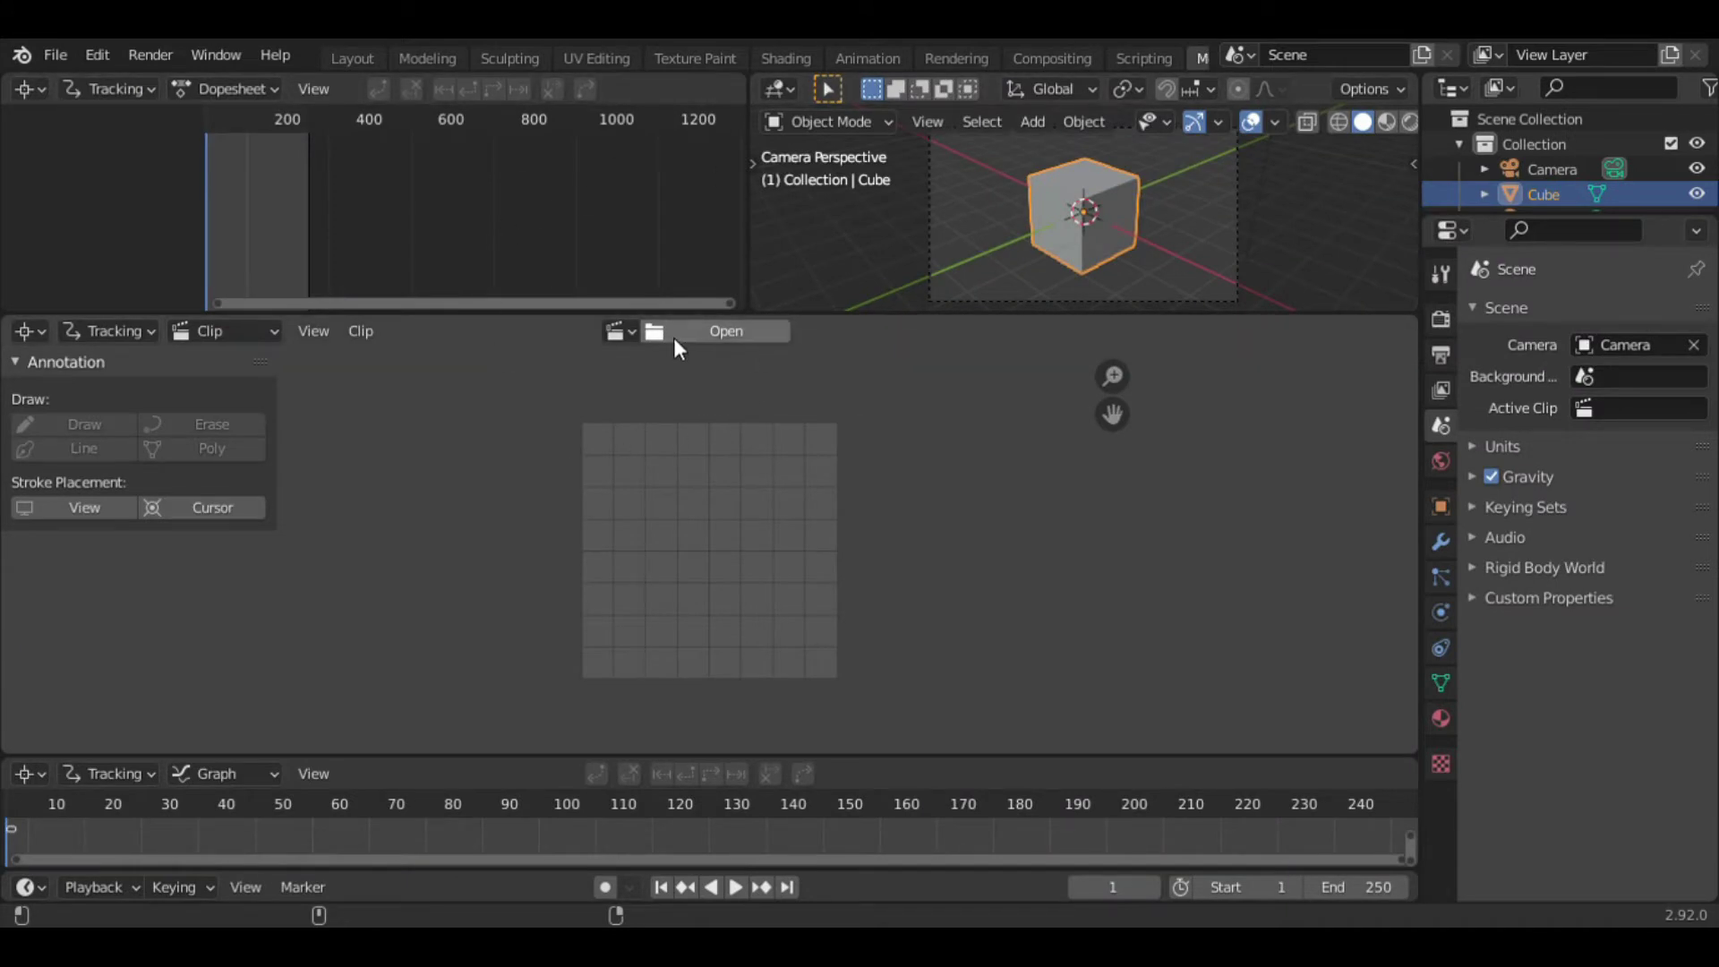
- Load the dotted-paper video from the Desktop into the Clip Editor
{"action": "left_click", "coordinate": [734, 330]}
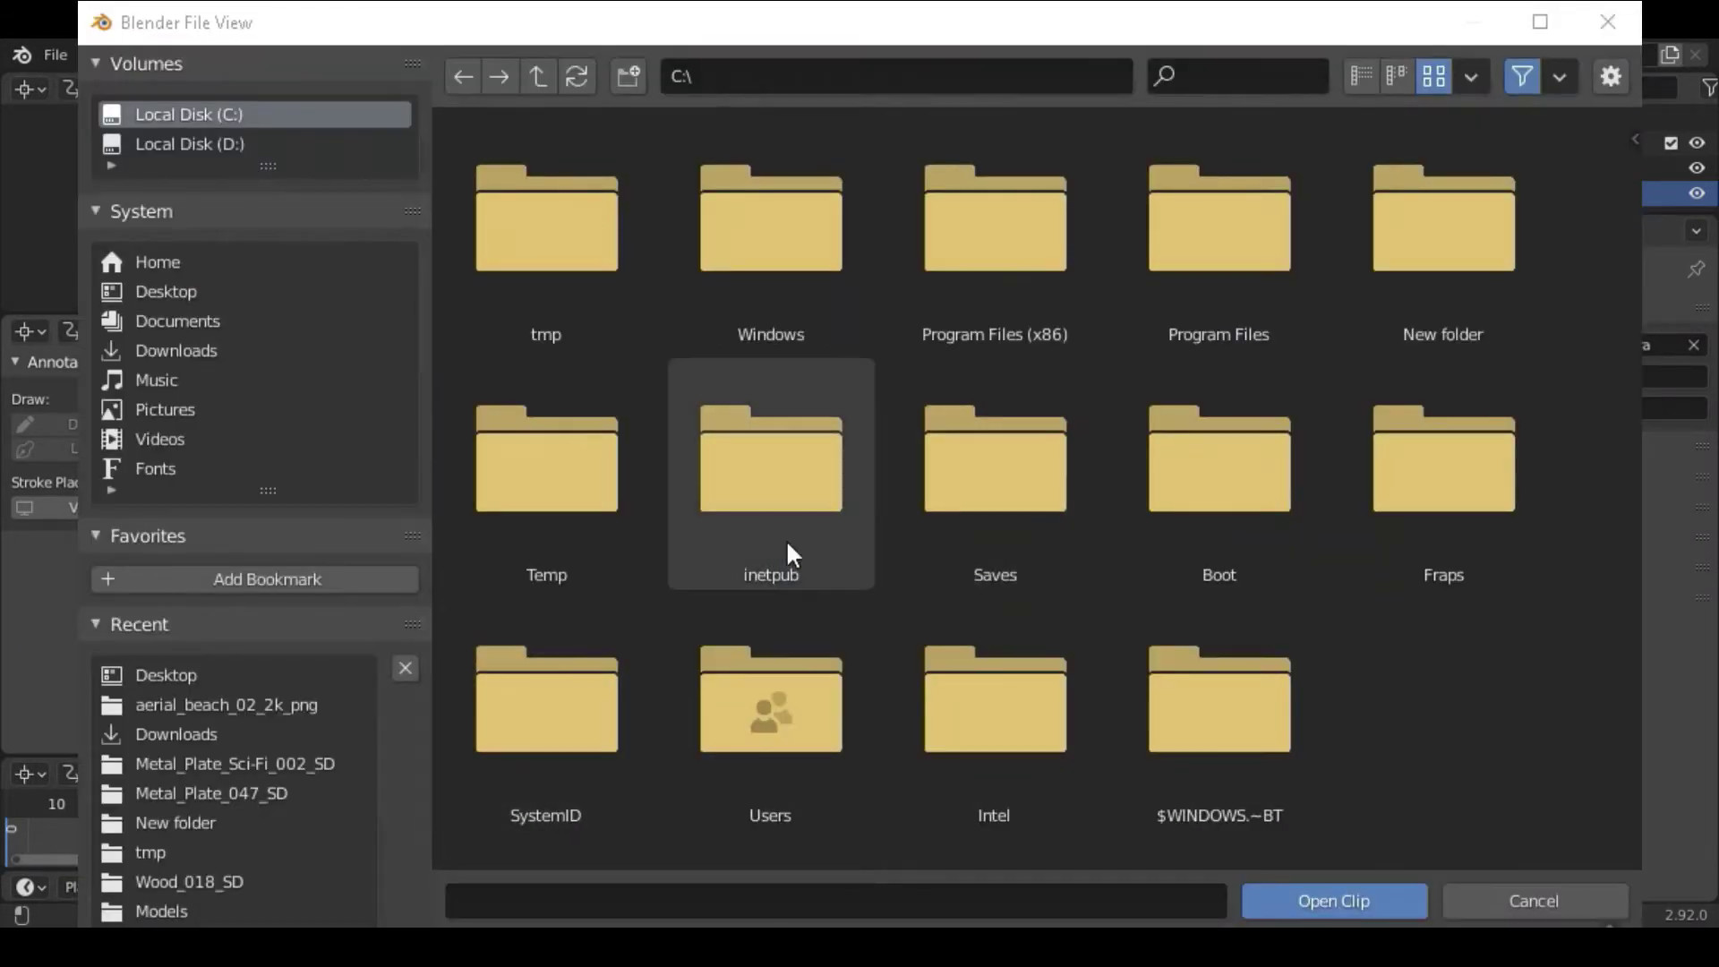
{"action": "left_click", "coordinate": [161, 675]}
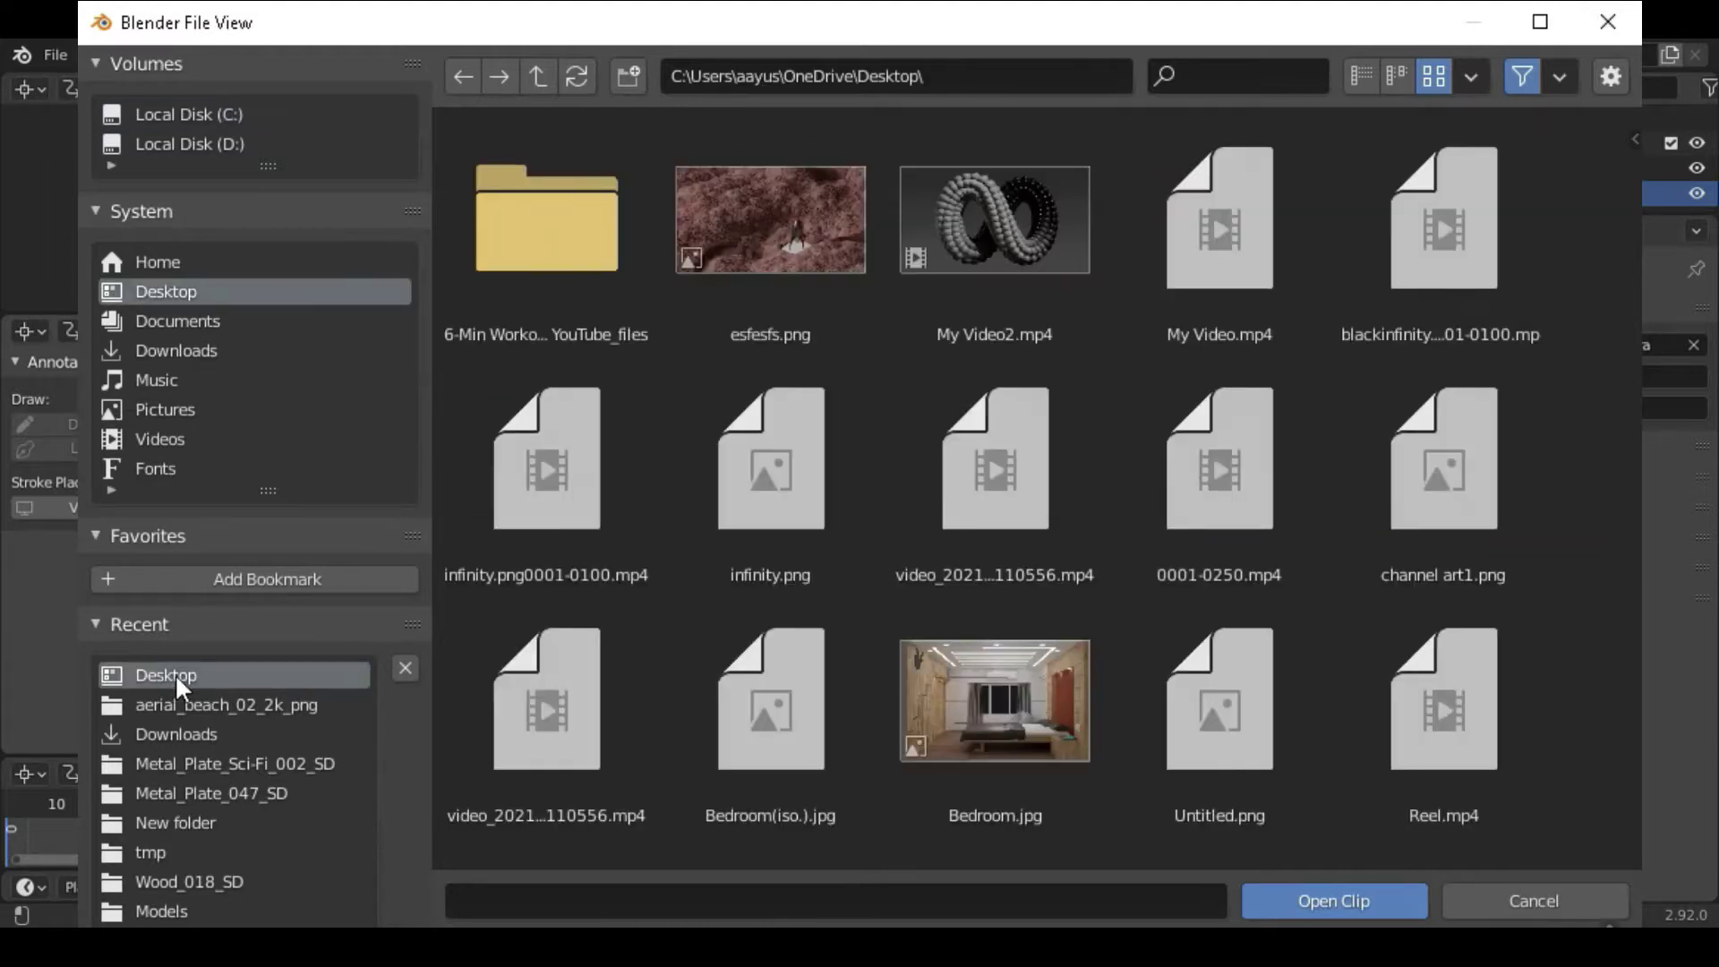
{"action": "left_click", "coordinate": [793, 523]}
{"action": "key", "text": "Down"}
{"action": "key", "text": "Up"}
{"action": "key", "text": "Right"}
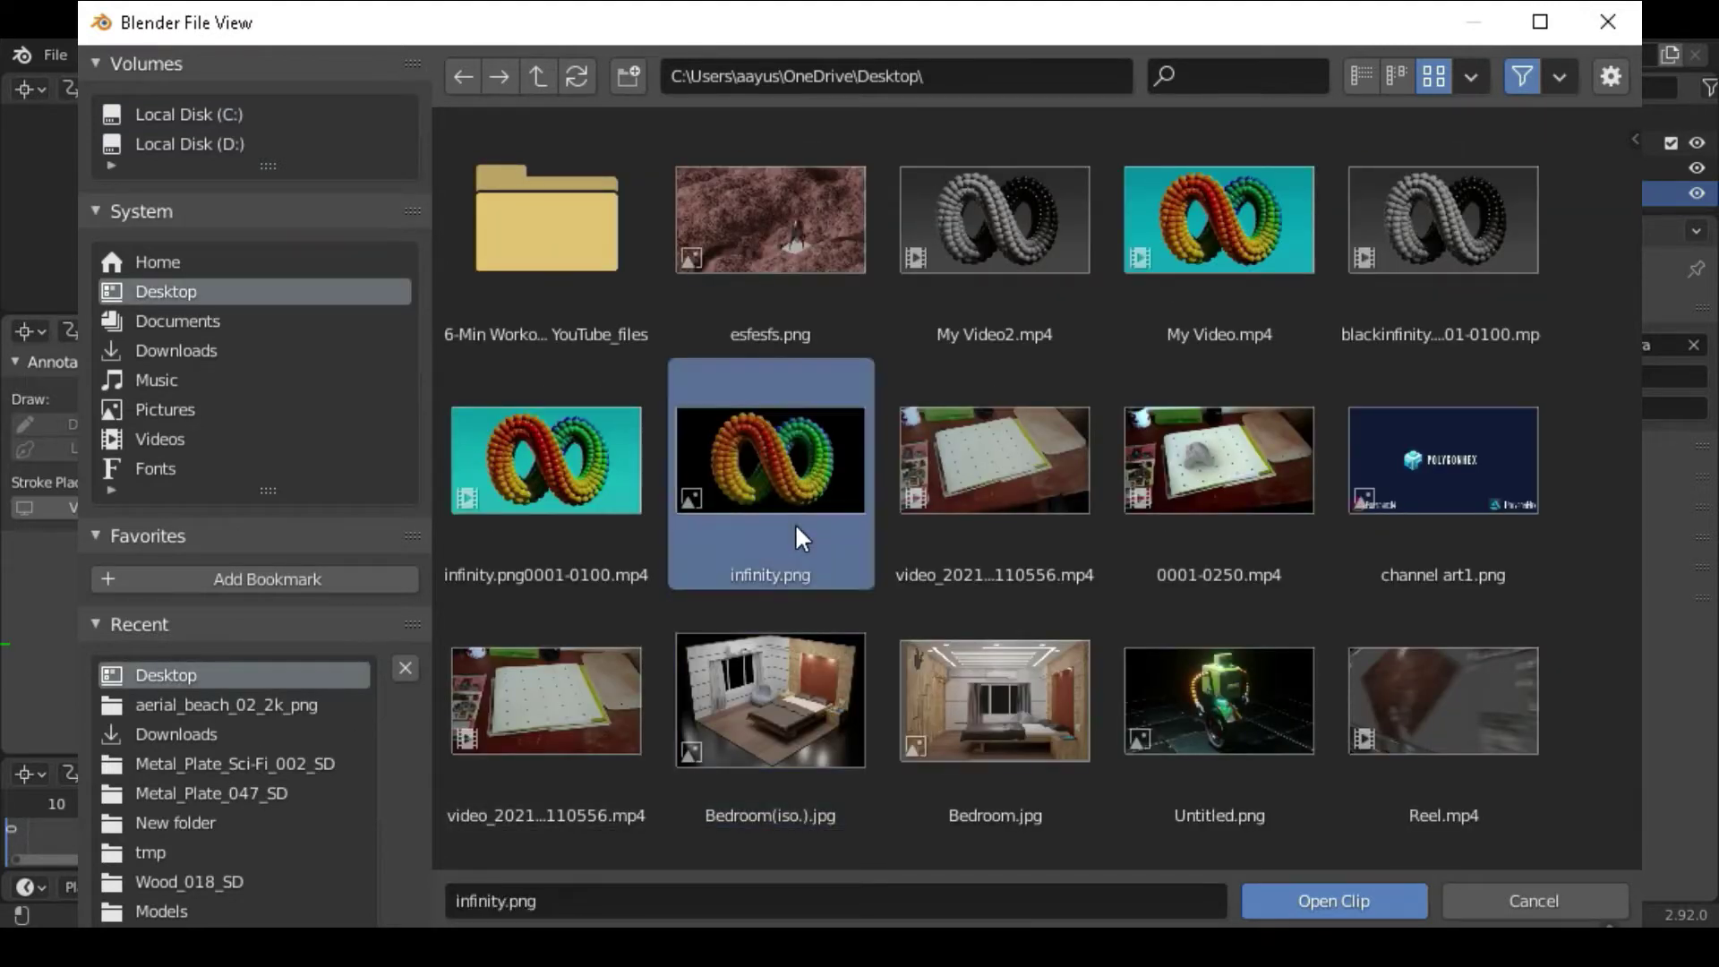
{"action": "left_click", "coordinate": [1281, 891]}
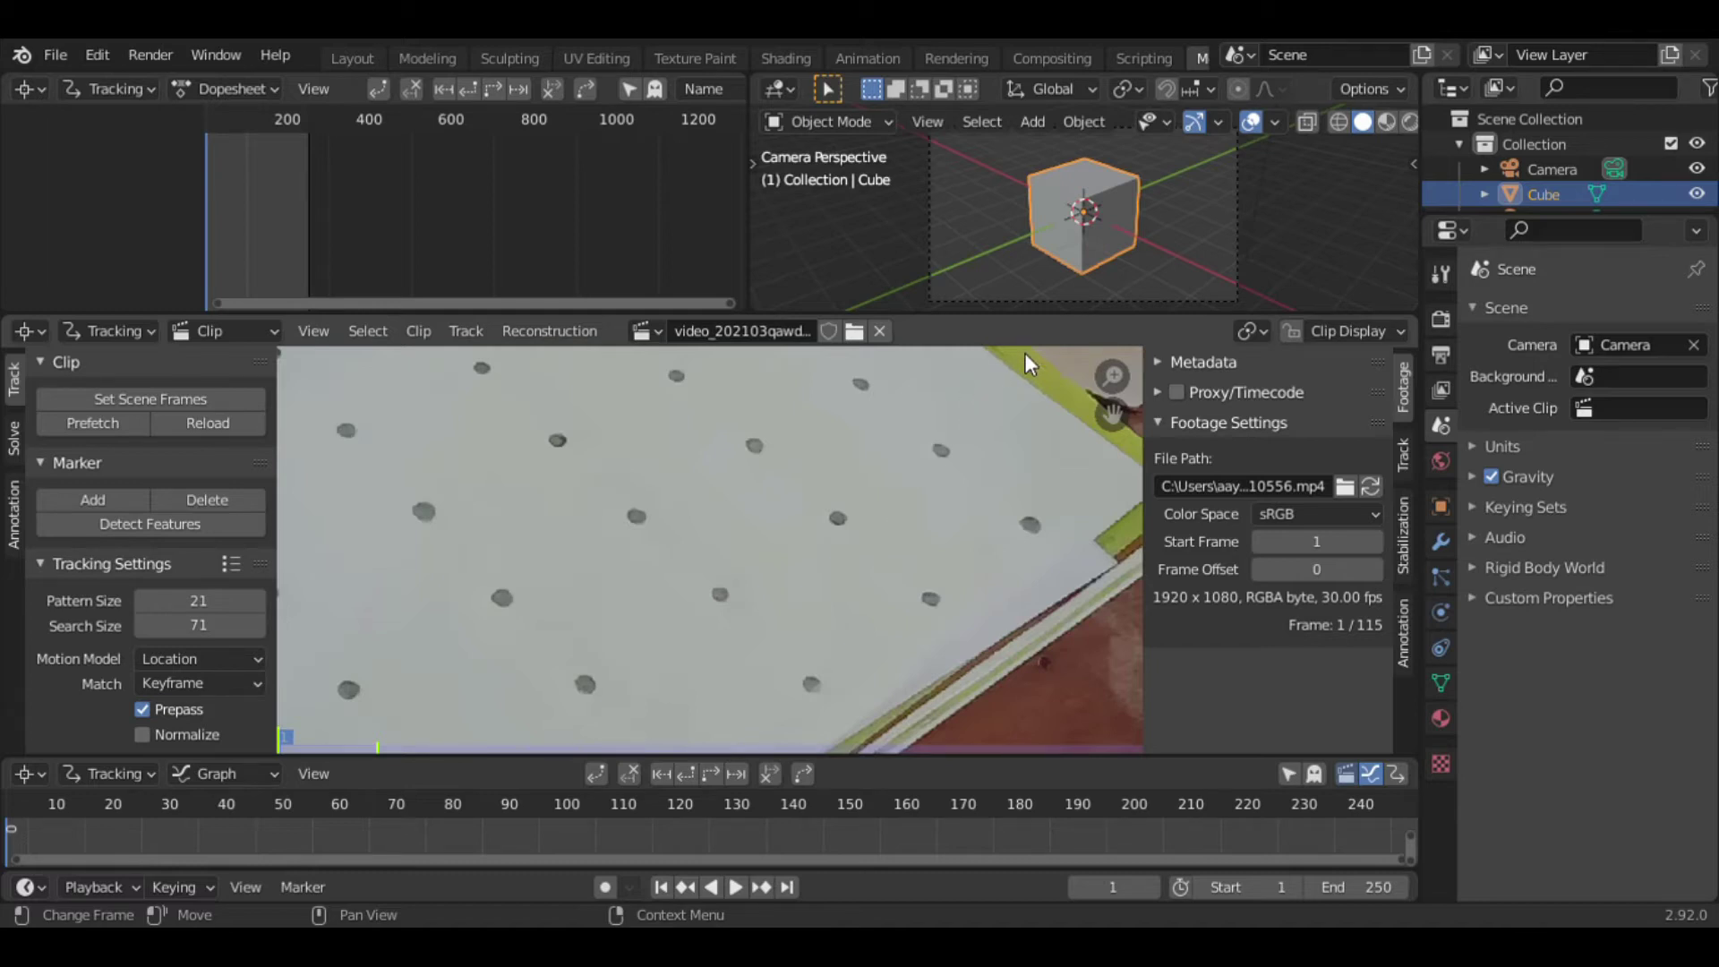
- Set the scene end frame to 115, play the footage through, and rewind to the start
{"action": "mouse_move", "coordinate": [1112, 376]}
{"action": "left_mouse_down"}
{"action": "mouse_move", "coordinate": [1088, 412]}
{"action": "mouse_move", "coordinate": [1127, 383]}
{"action": "left_mouse_up"}
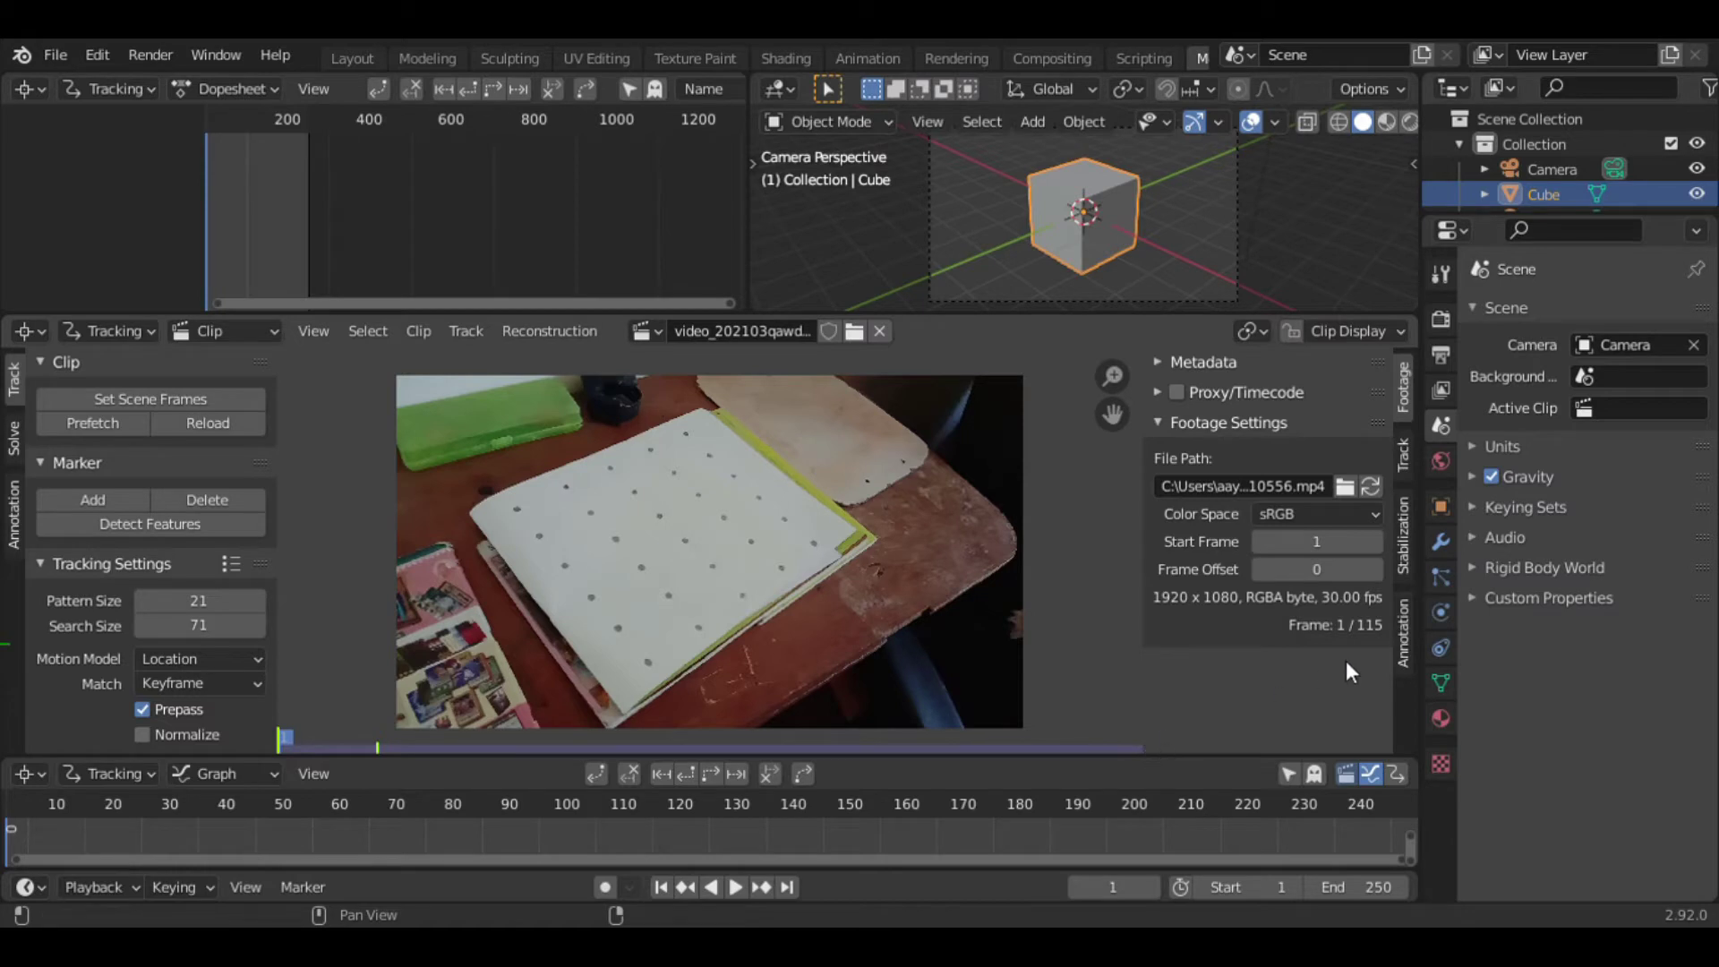
{"action": "left_click", "coordinate": [1441, 356]}
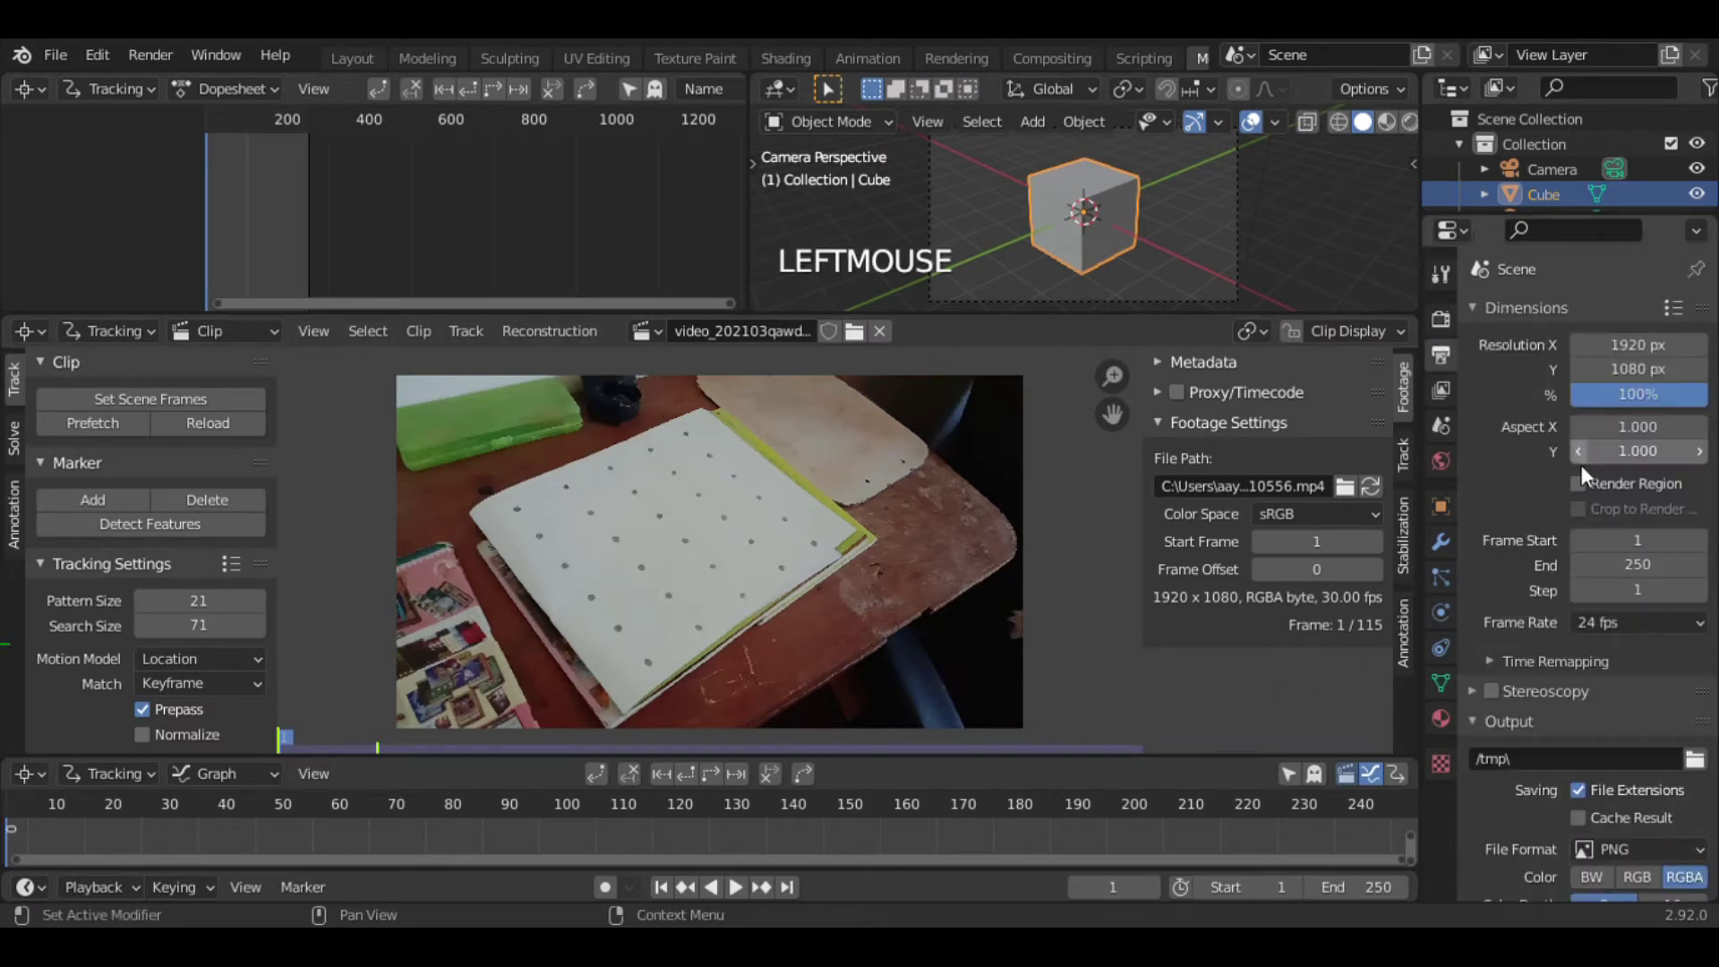
{"action": "double_click", "coordinate": [1622, 562]}
{"action": "type", "text": "115"}
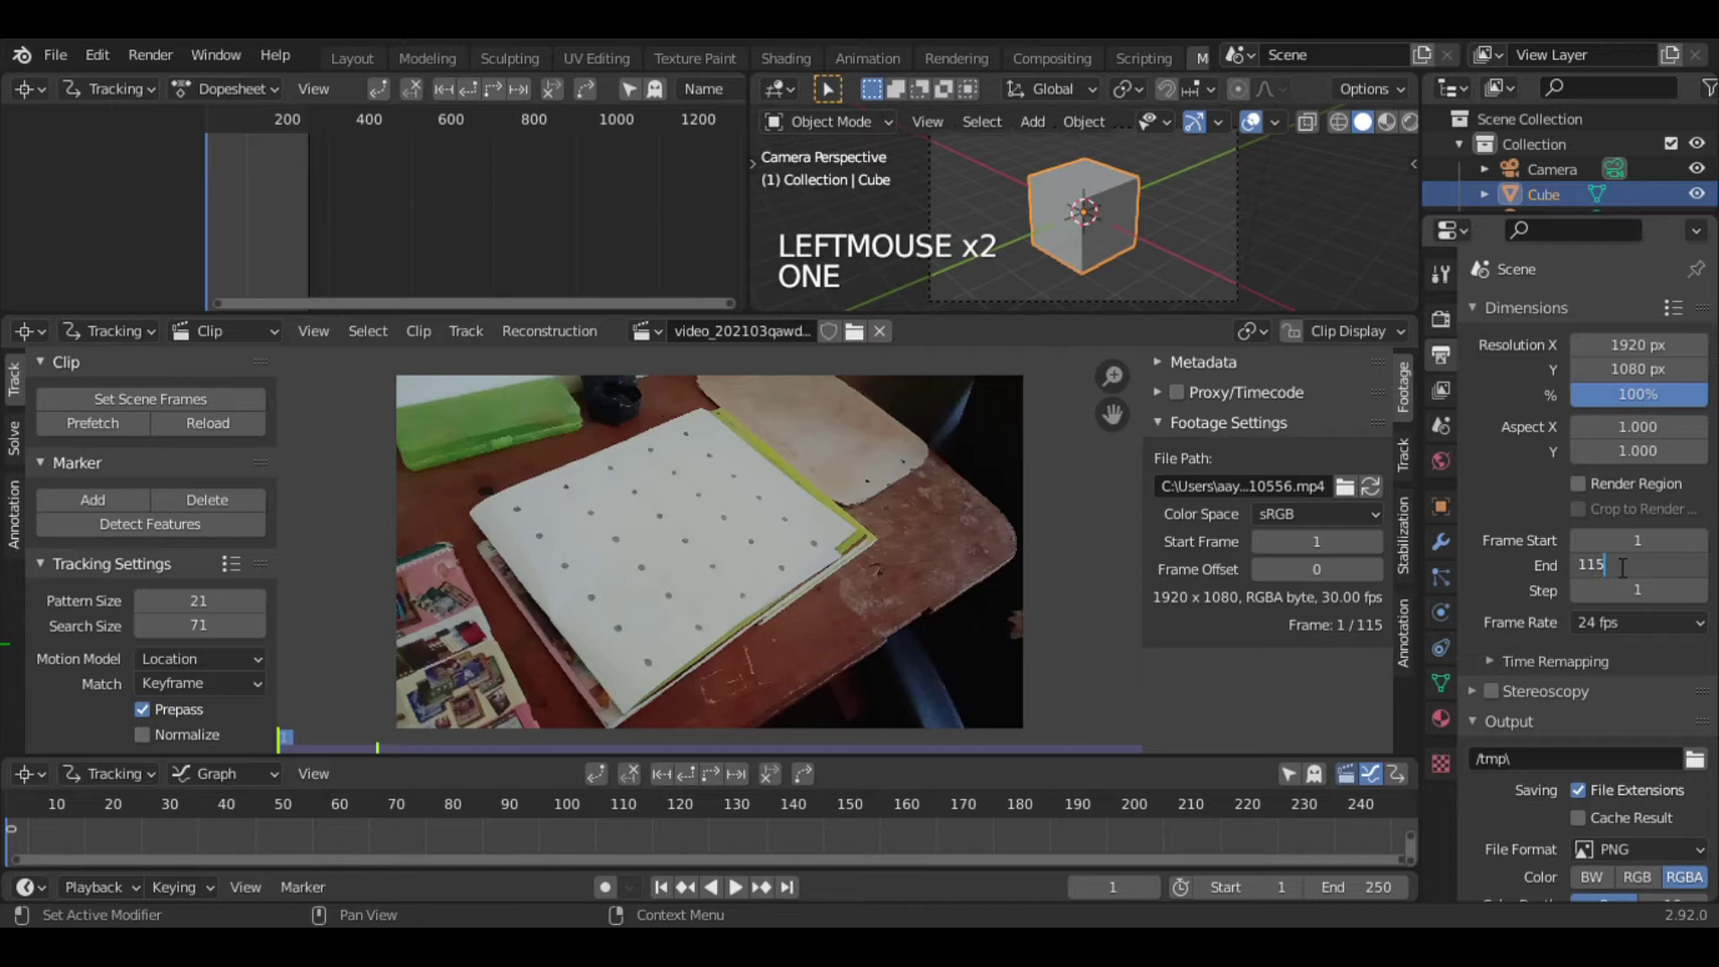
{"action": "key", "text": "Return"}
{"action": "key", "text": "space"}
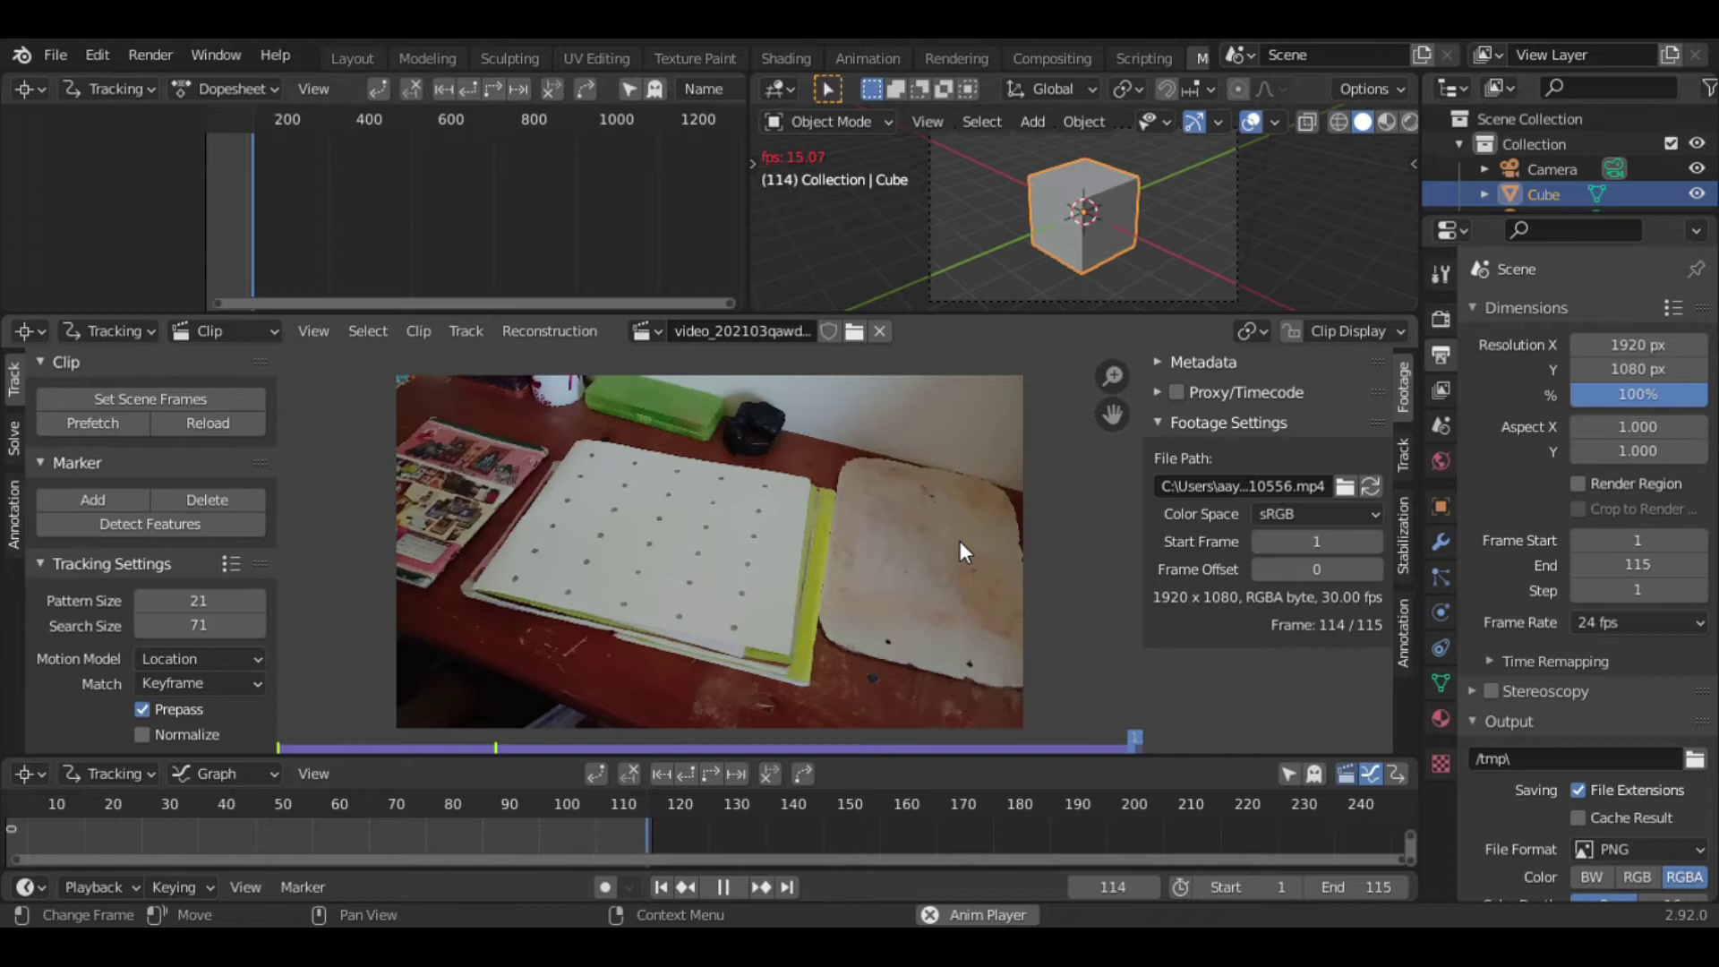
{"action": "key", "text": "space"}
{"action": "key", "text": "shift+Left"}
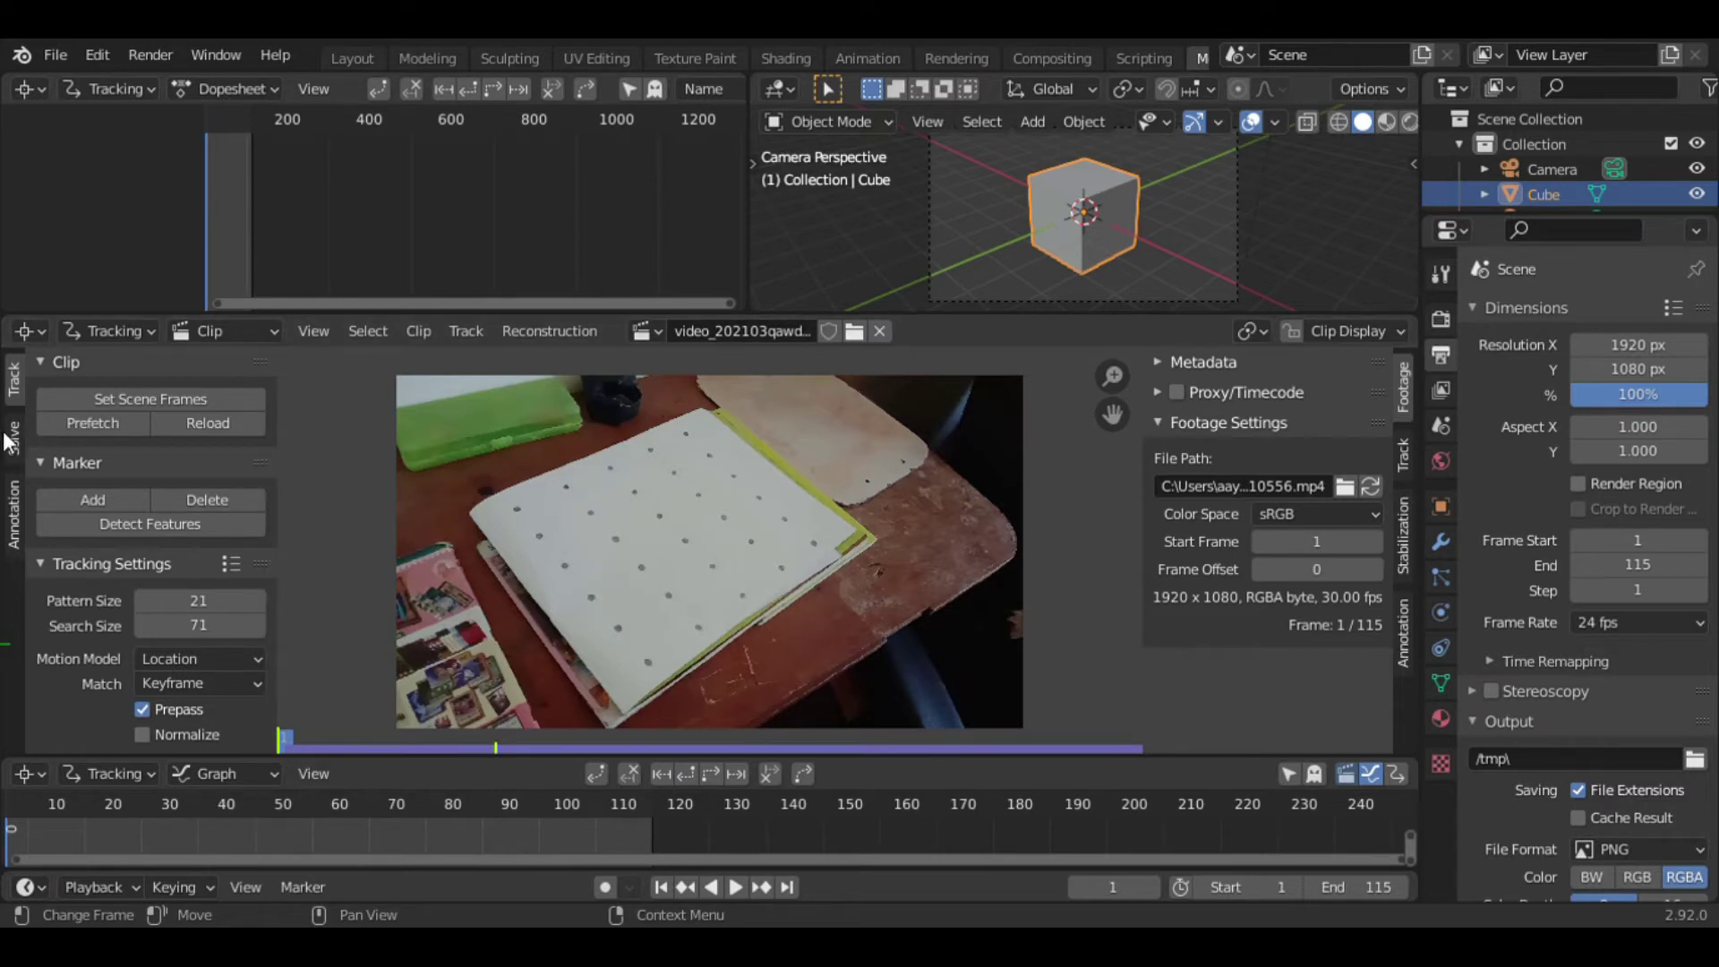
- Set the tracking motion model to Perspective and enable Normalize
{"action": "left_click_drag", "start_coordinate": [269, 471], "coordinate": [218, 582]}
{"action": "left_click", "coordinate": [178, 570]}
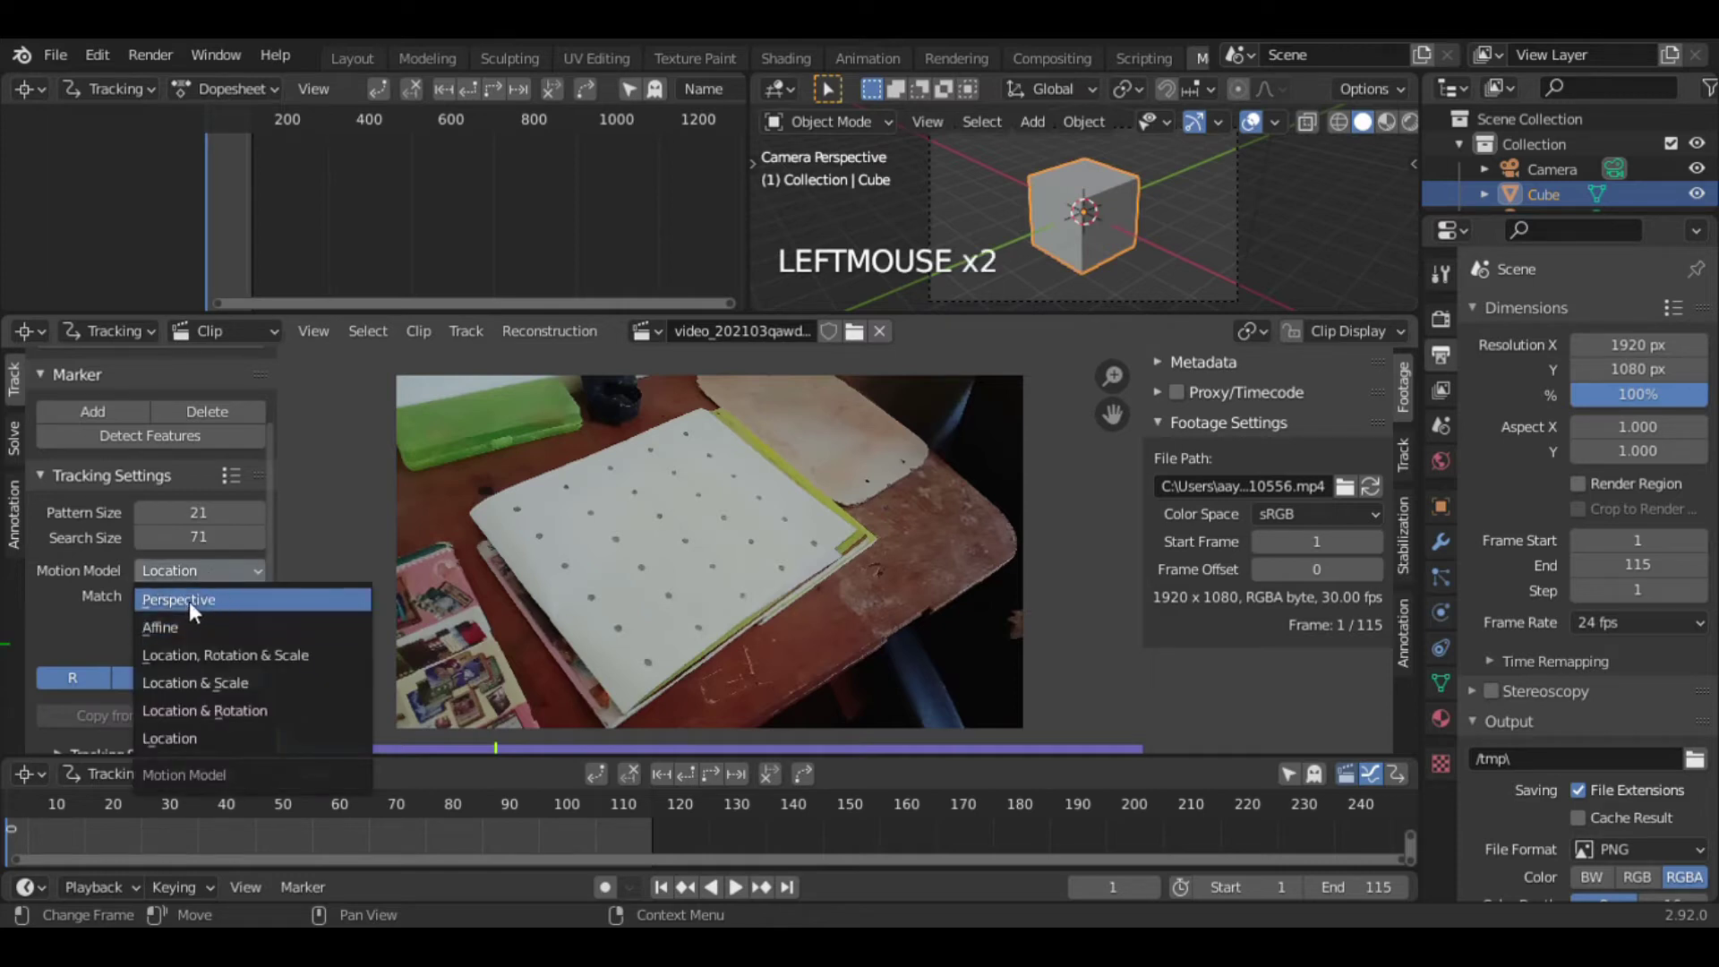
{"action": "left_click", "coordinate": [190, 600]}
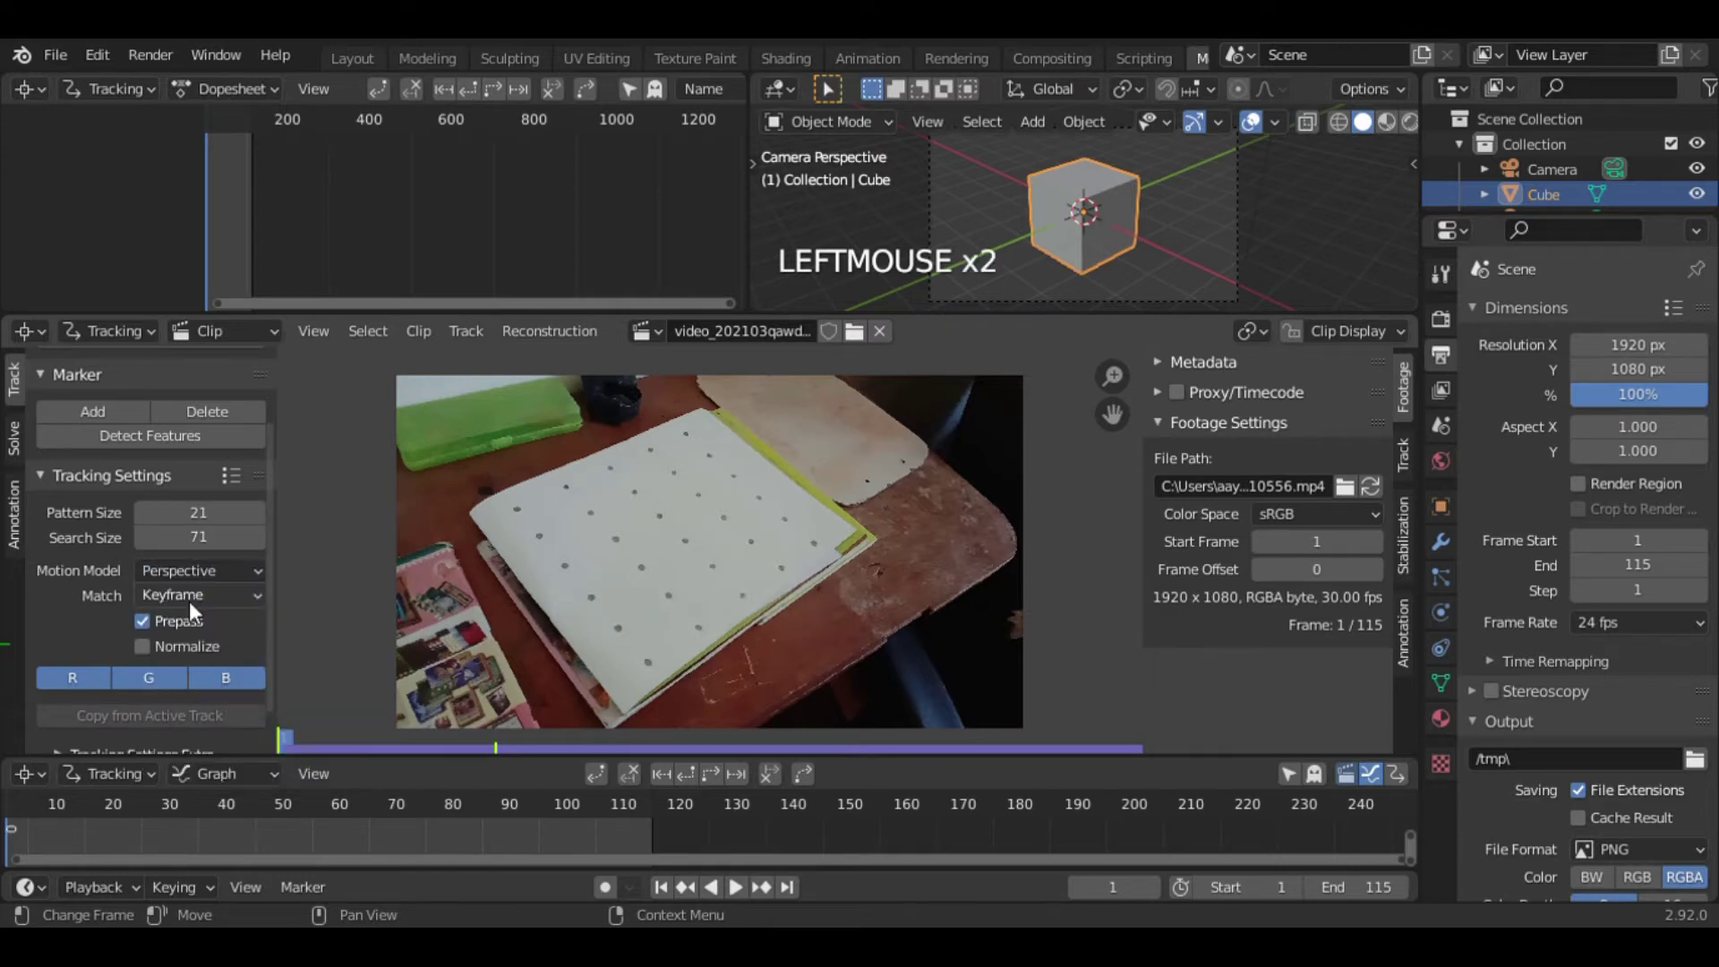
{"action": "left_click", "coordinate": [144, 646]}
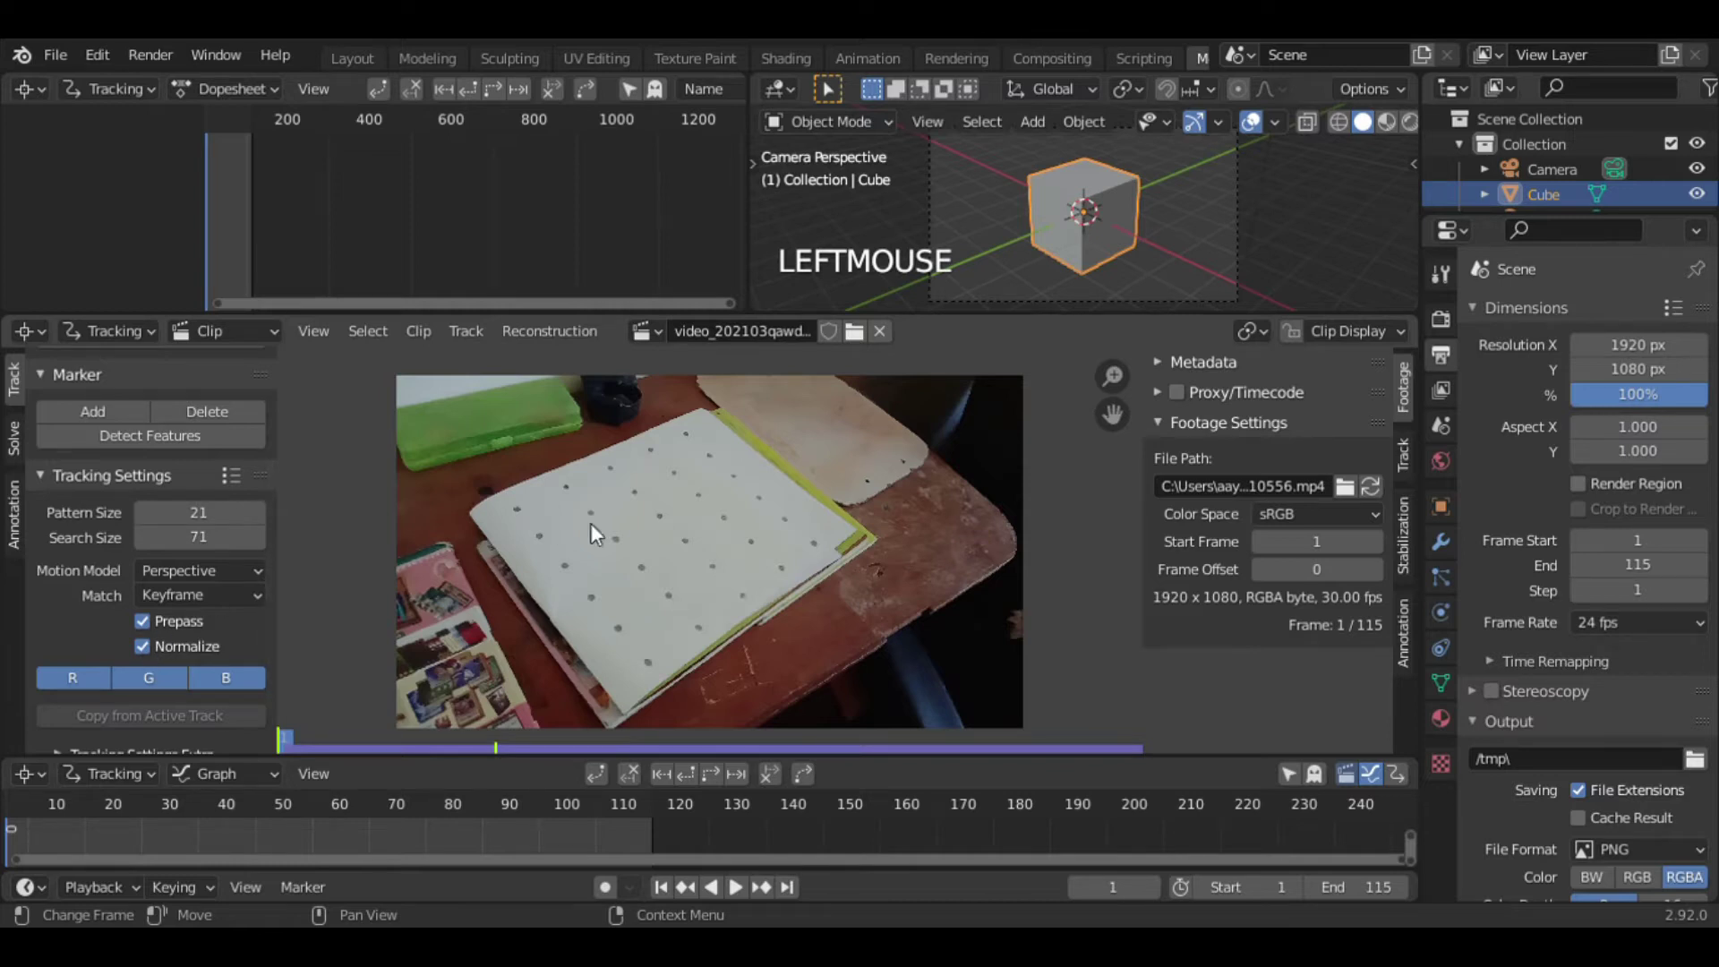
- Turn on Use Nodes in the Compositing workspace, then go back to Motion Tracking
{"action": "left_click", "coordinate": [1071, 55]}
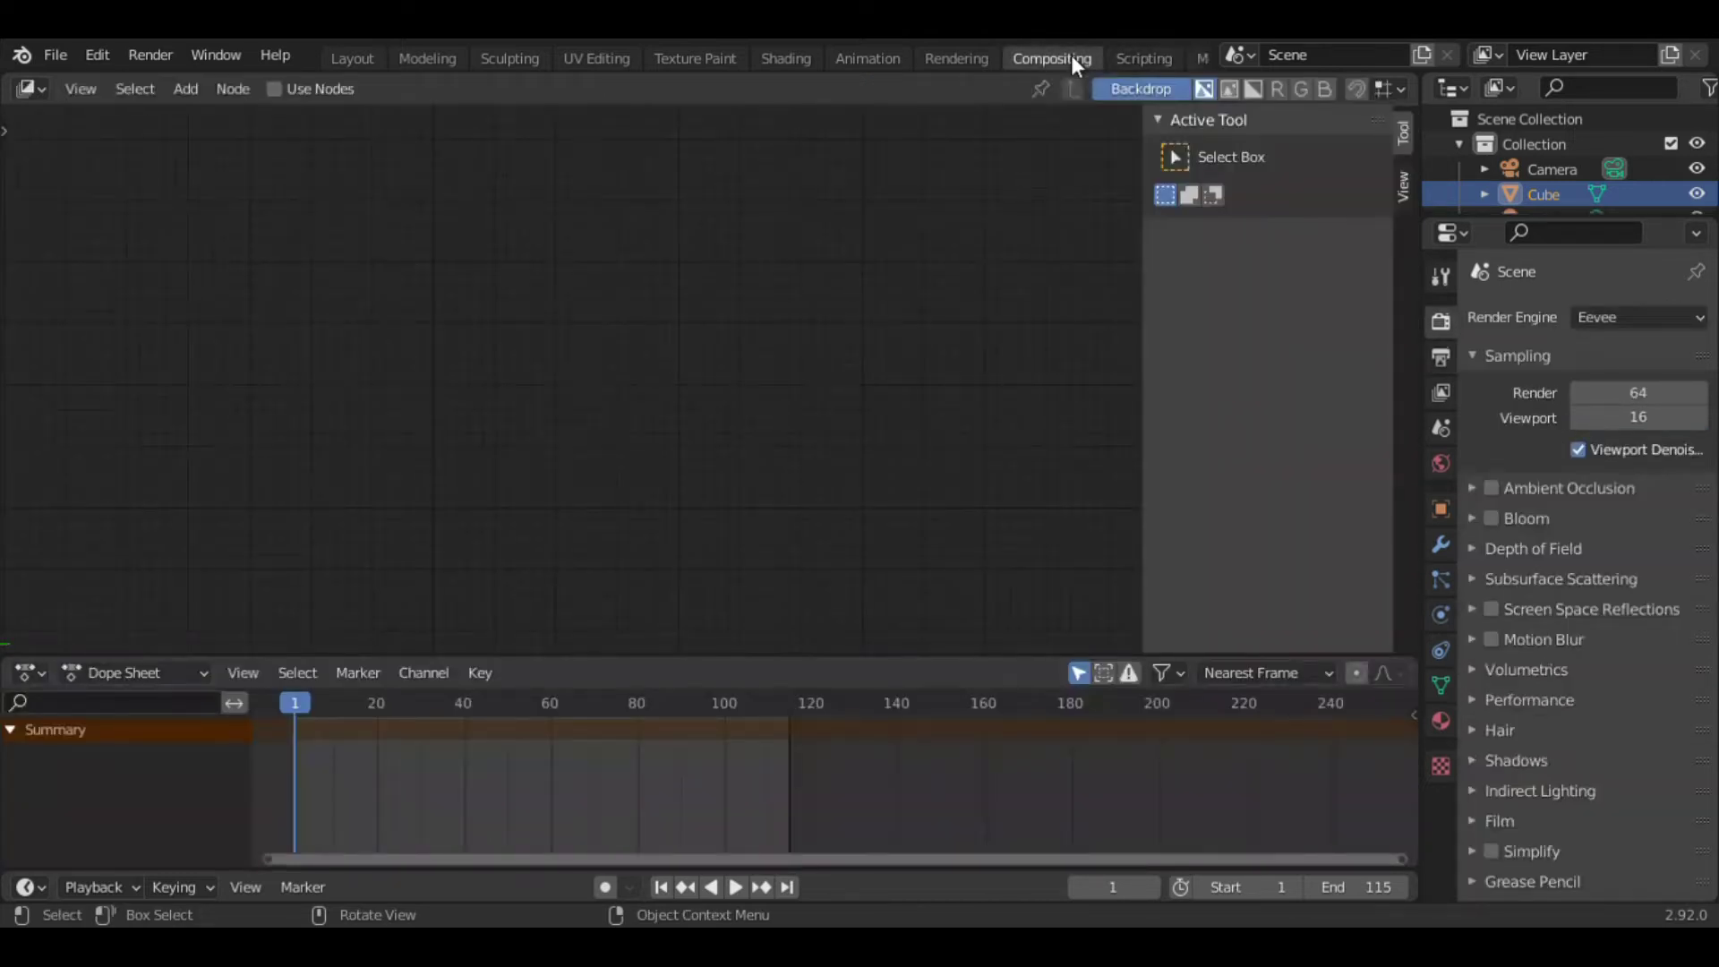
{"action": "left_click", "coordinate": [276, 89]}
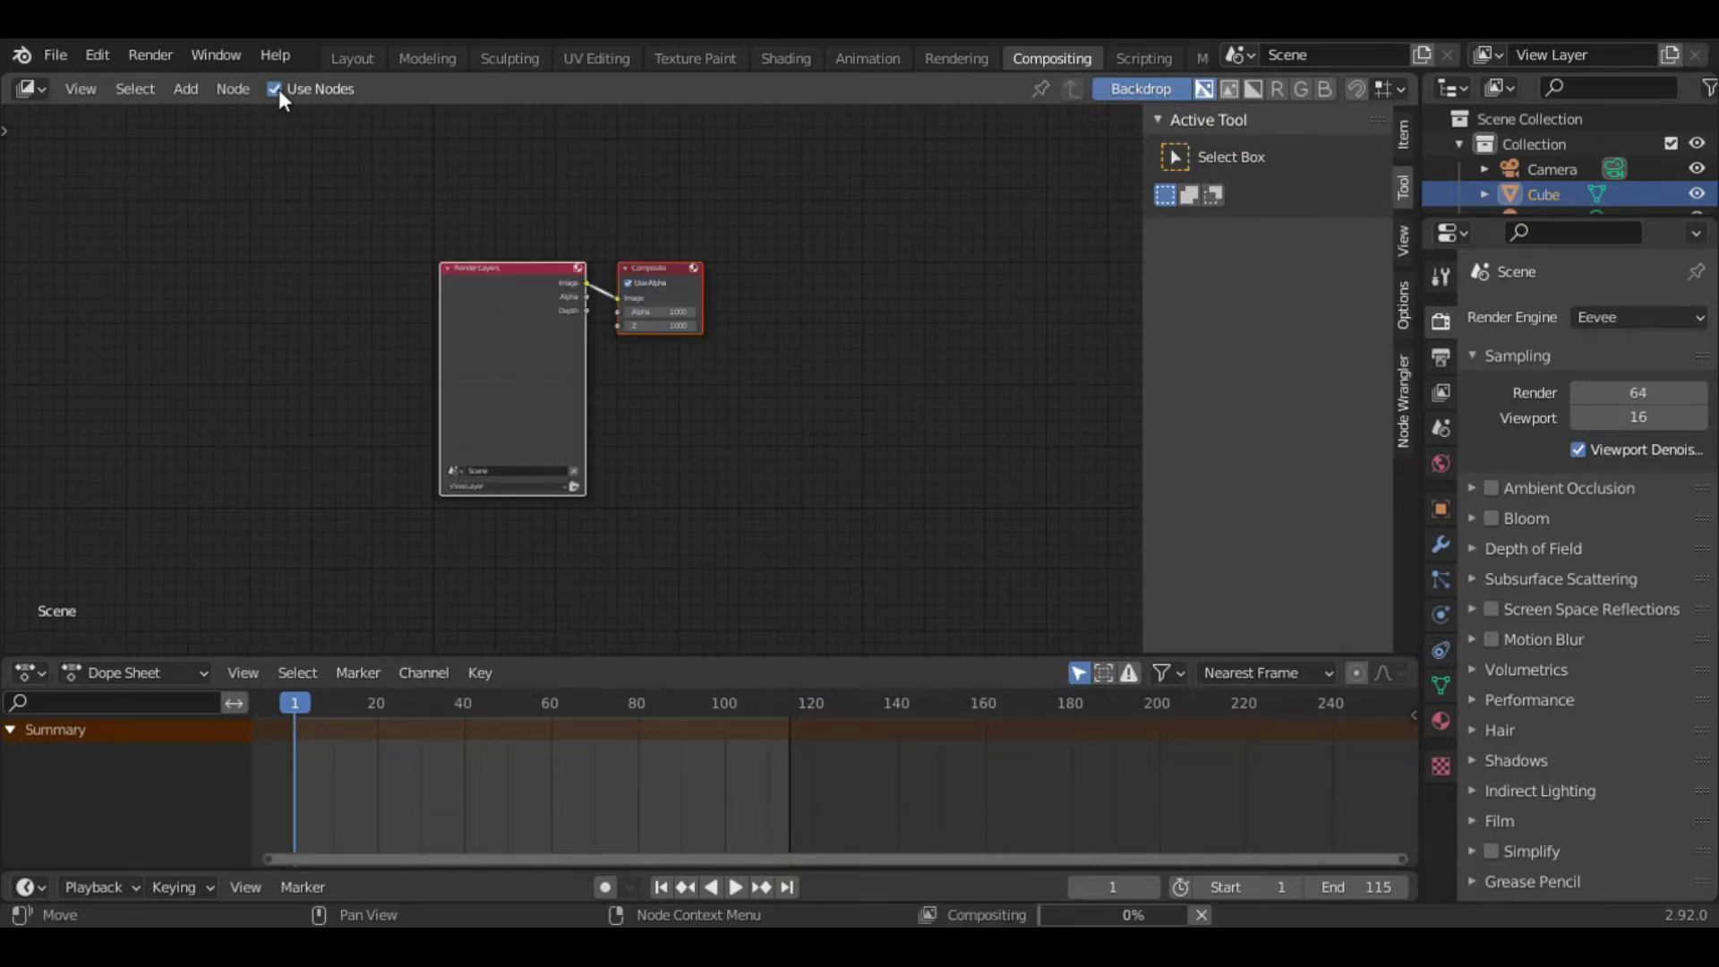
{"action": "left_click", "coordinate": [1404, 309]}
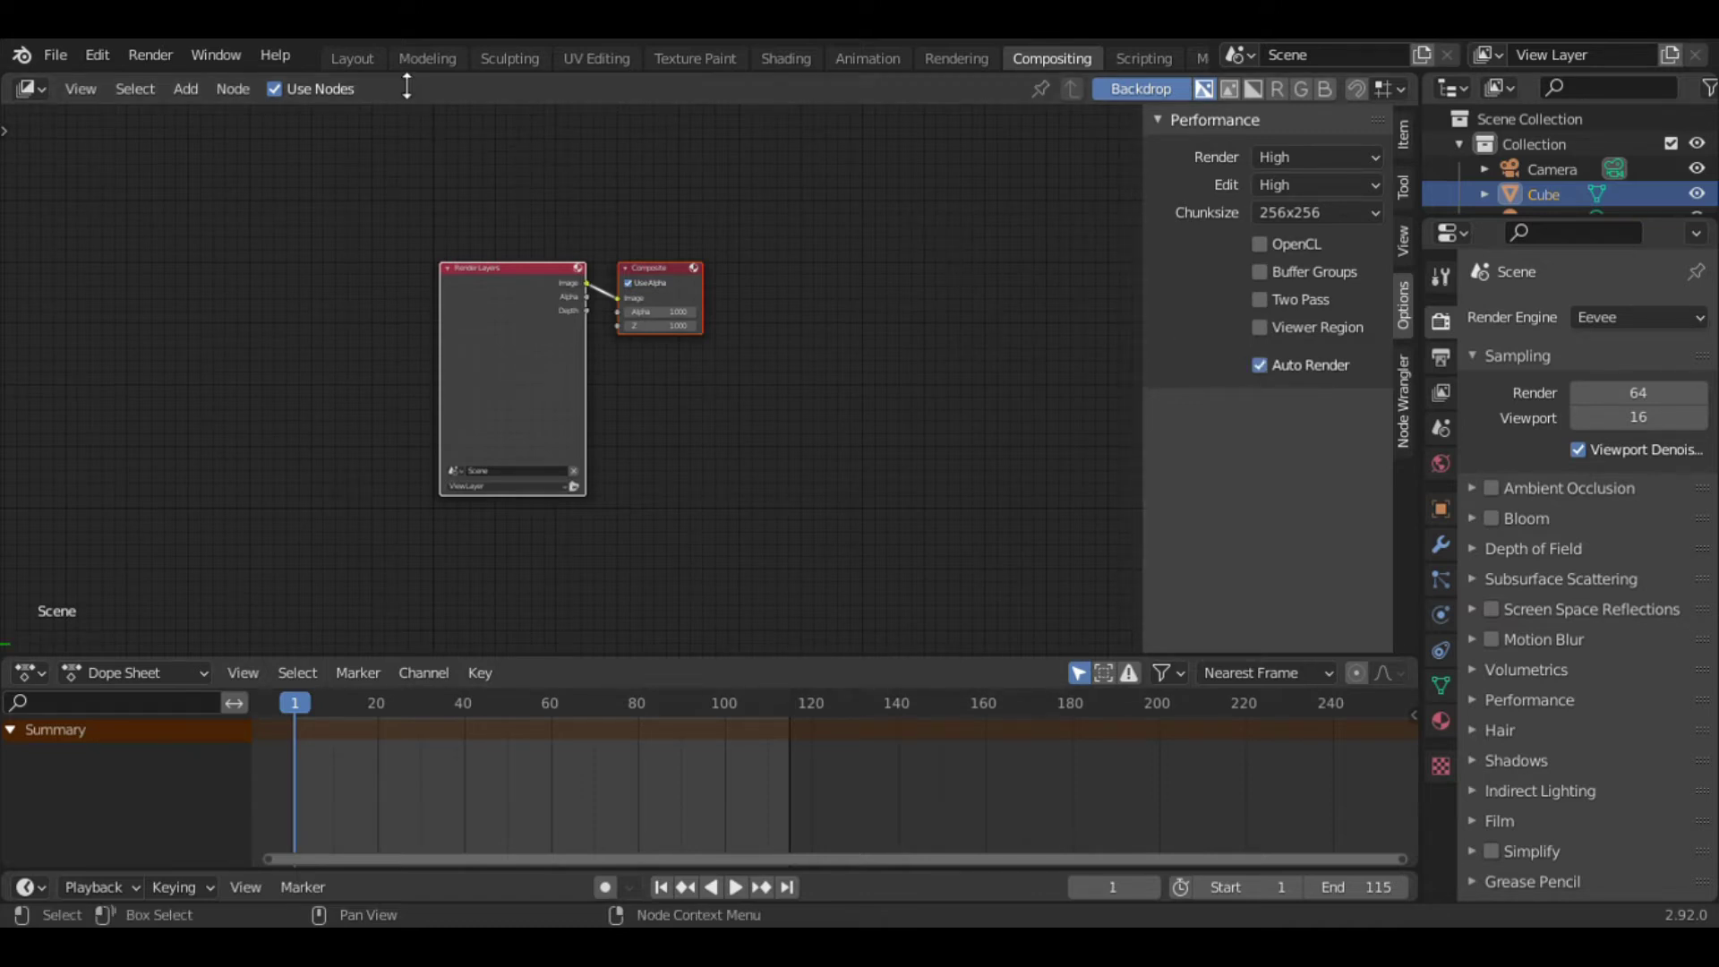
{"action": "left_click", "coordinate": [1198, 61]}
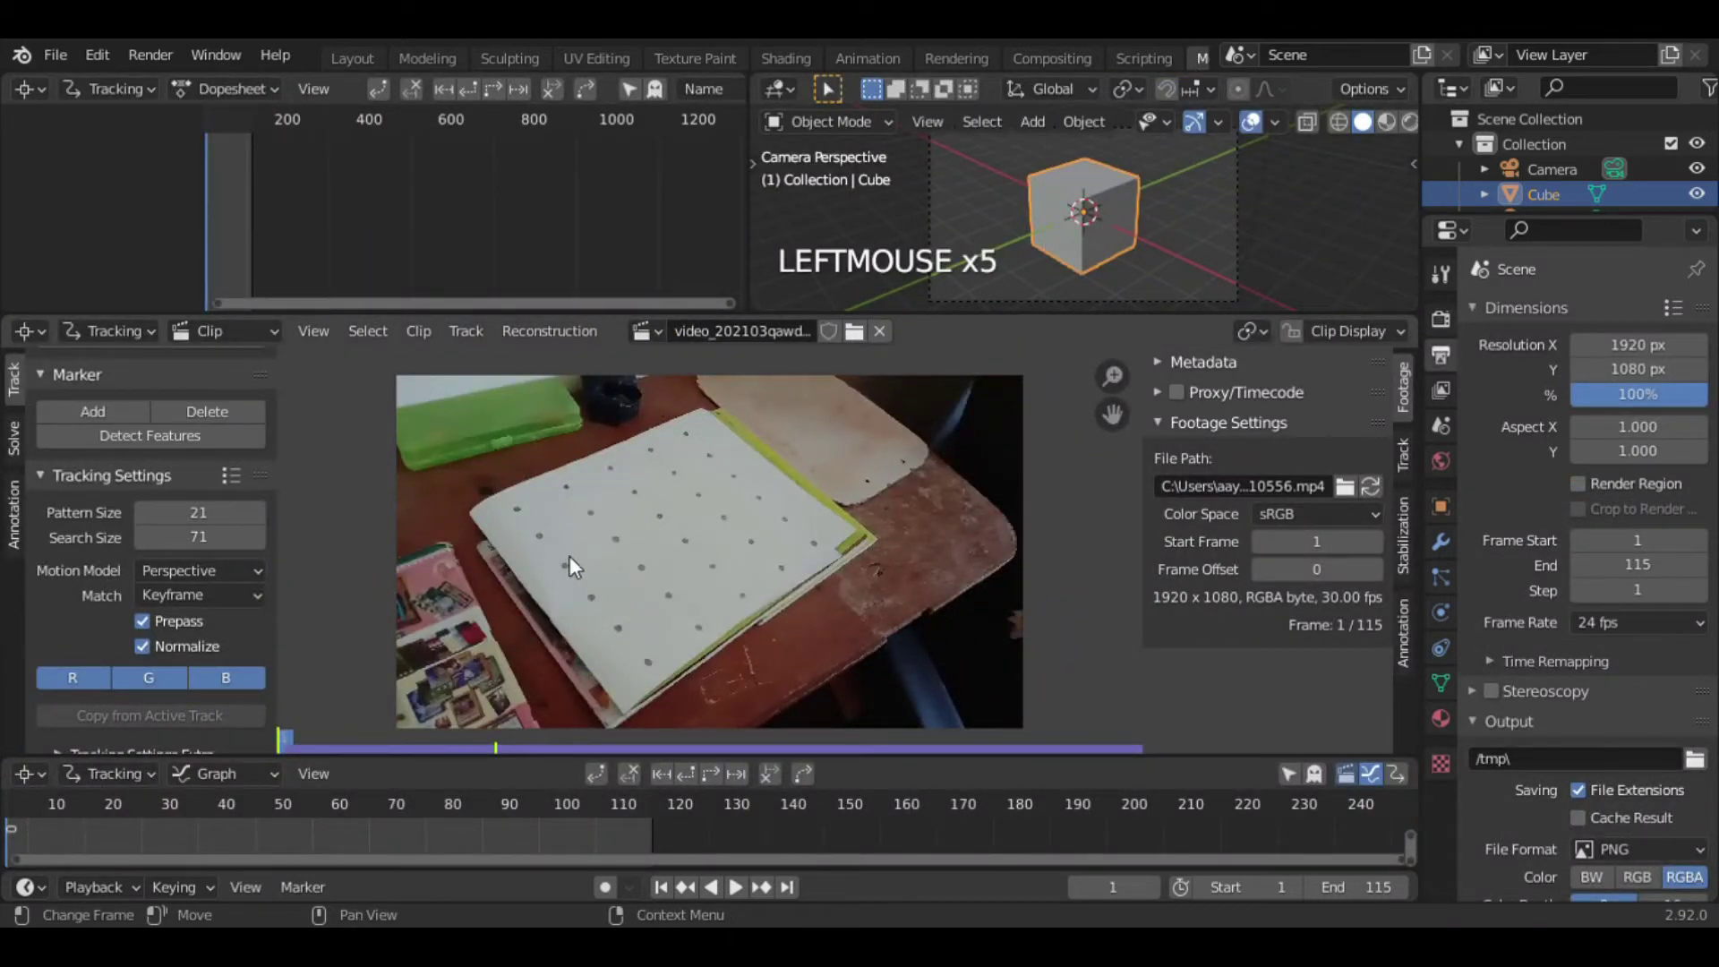
- Add a tracking marker on a dot near the paper's bottom corner and adjust its position and size
{"action": "left_click", "coordinate": [95, 415]}
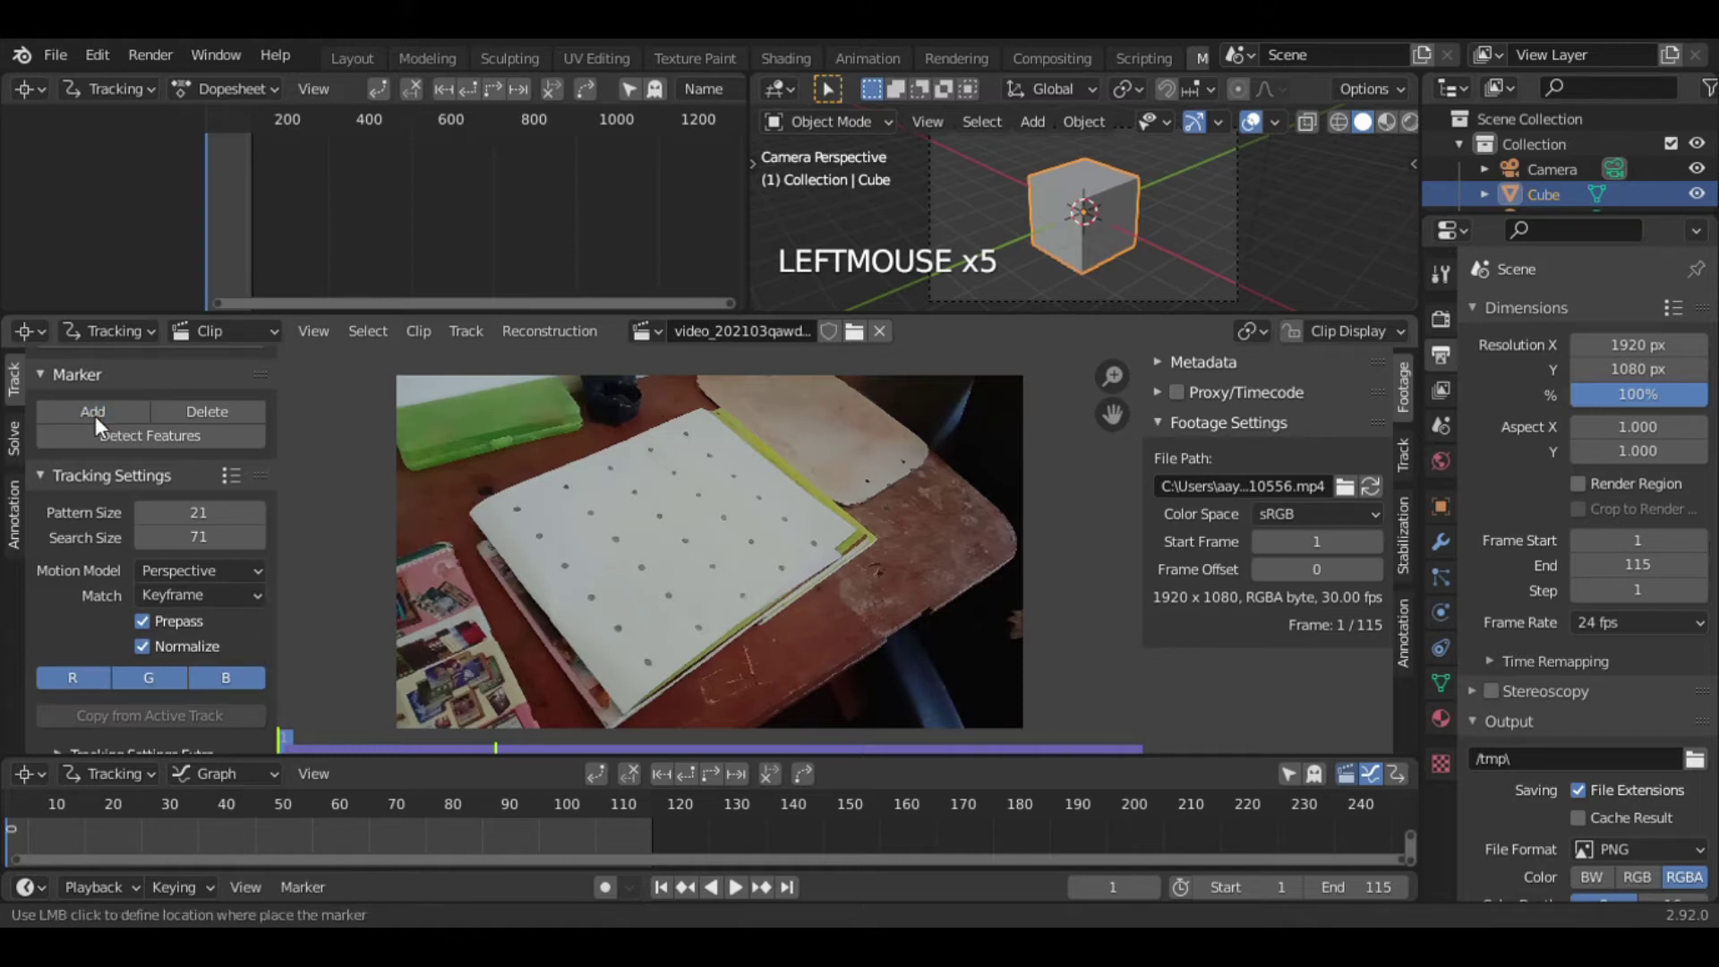
{"action": "left_click", "coordinate": [648, 662]}
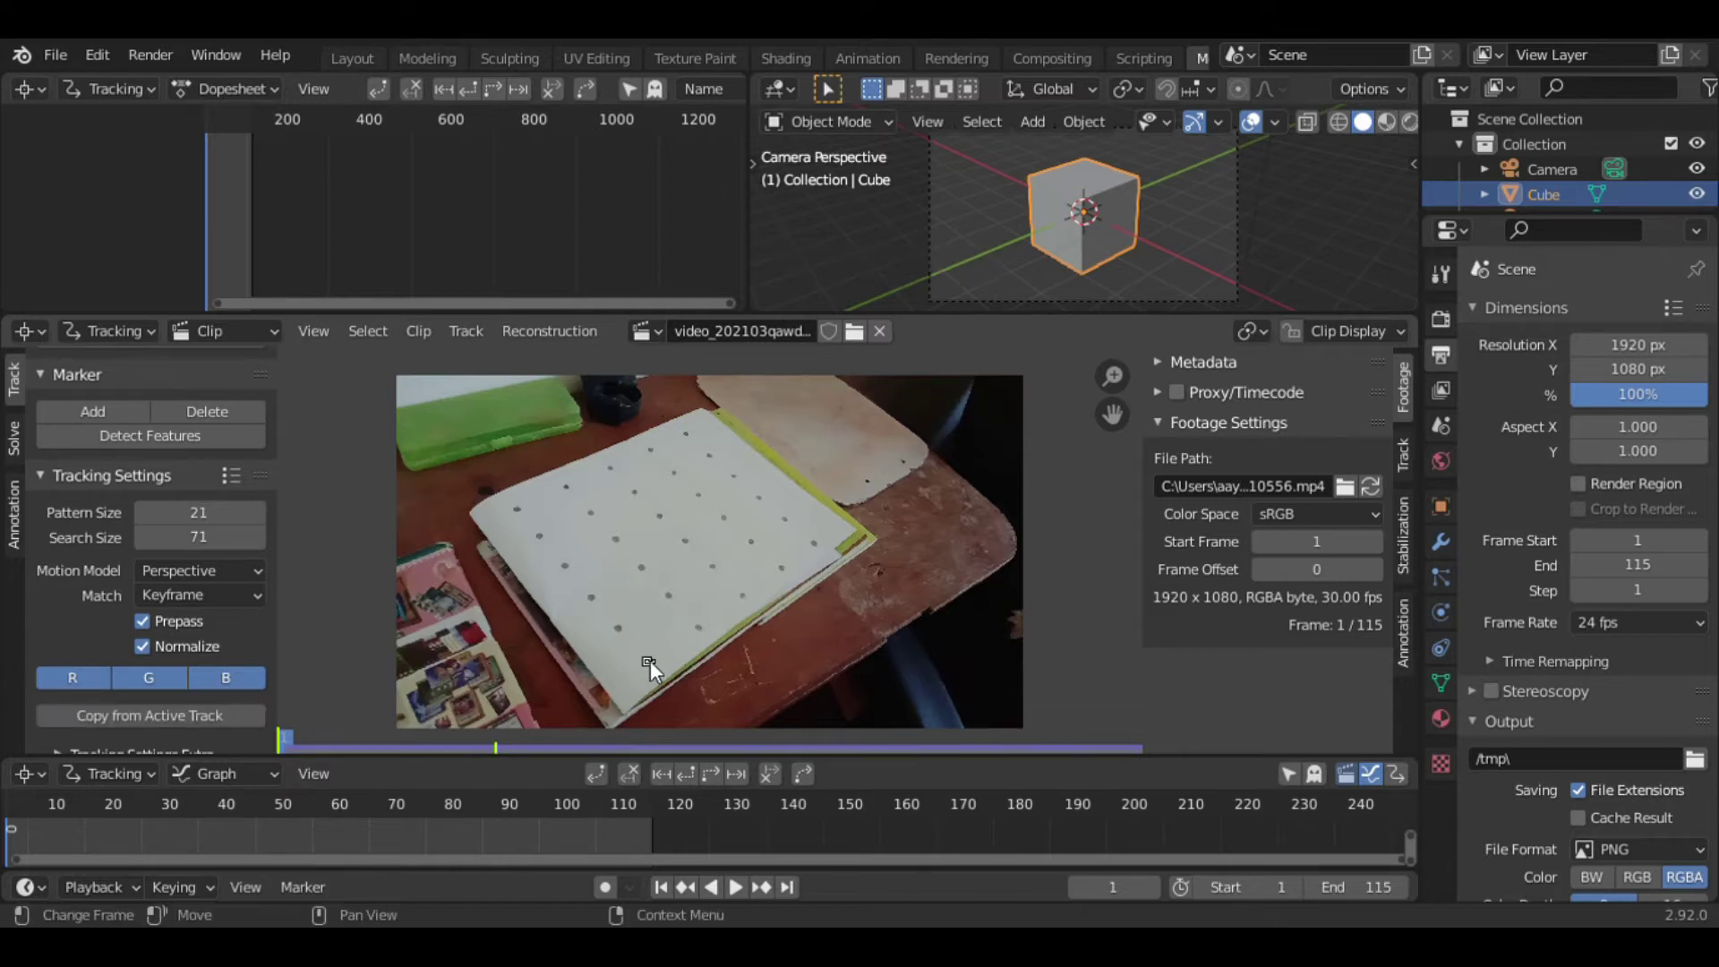
{"action": "left_click", "coordinate": [1404, 459]}
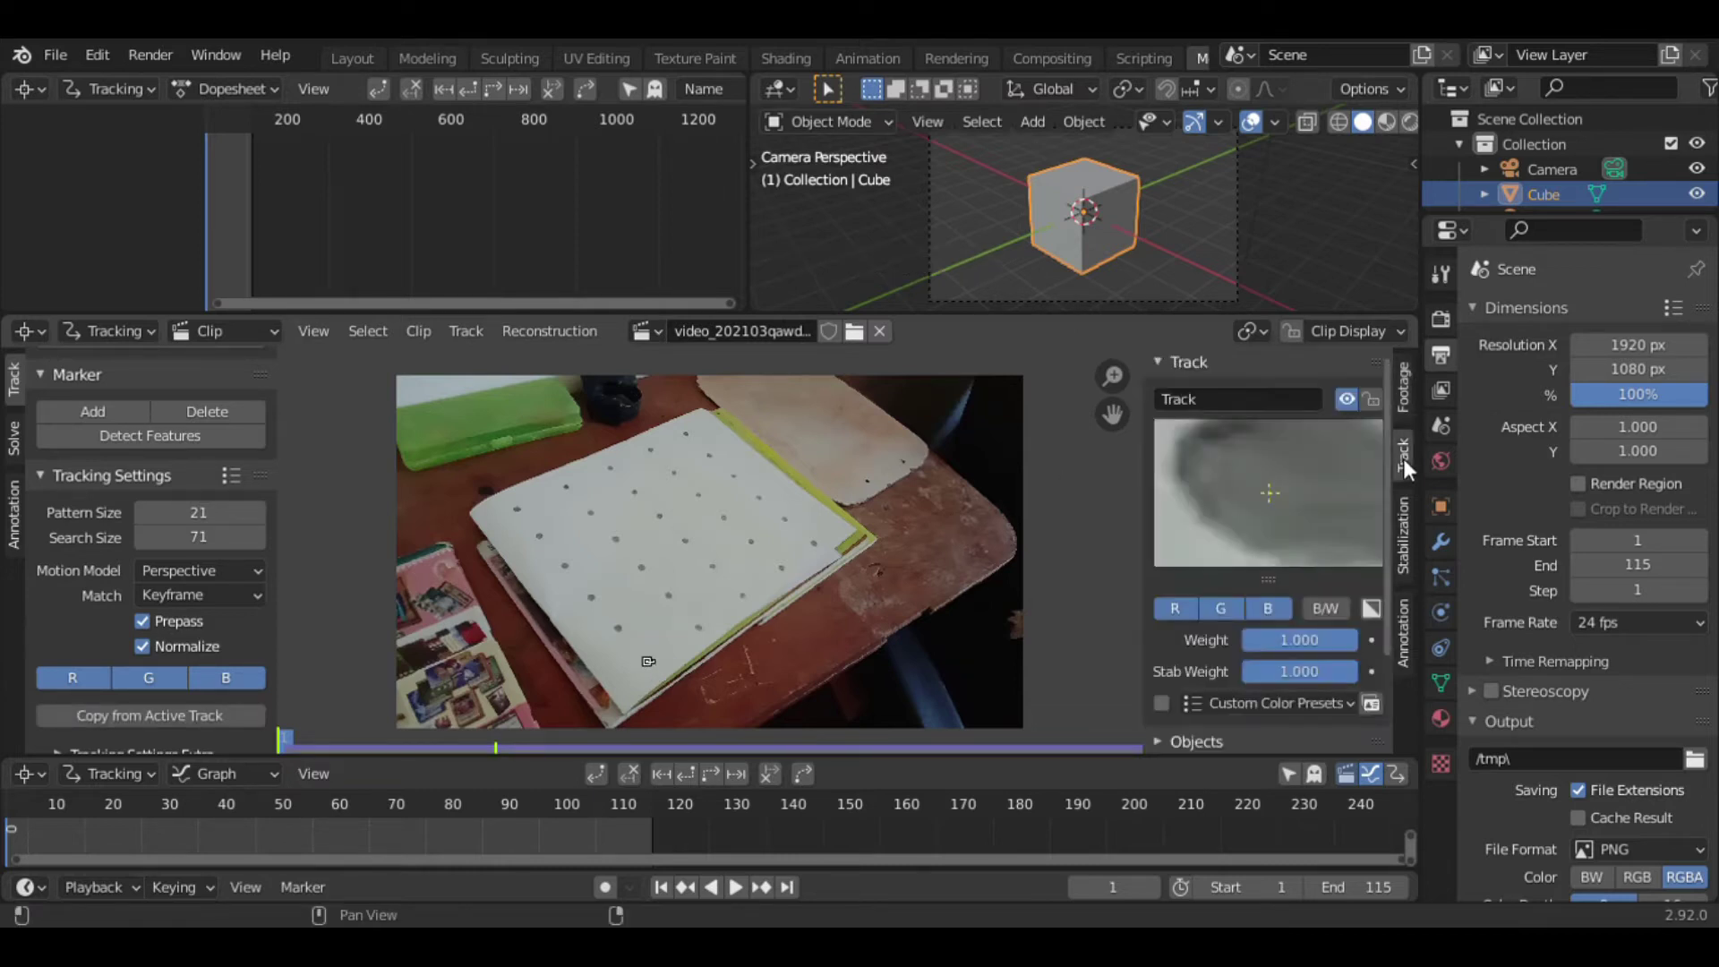
{"action": "left_click", "coordinate": [721, 685]}
{"action": "key", "text": "g"}
{"action": "left_click", "coordinate": [729, 683]}
{"action": "key", "text": "s"}
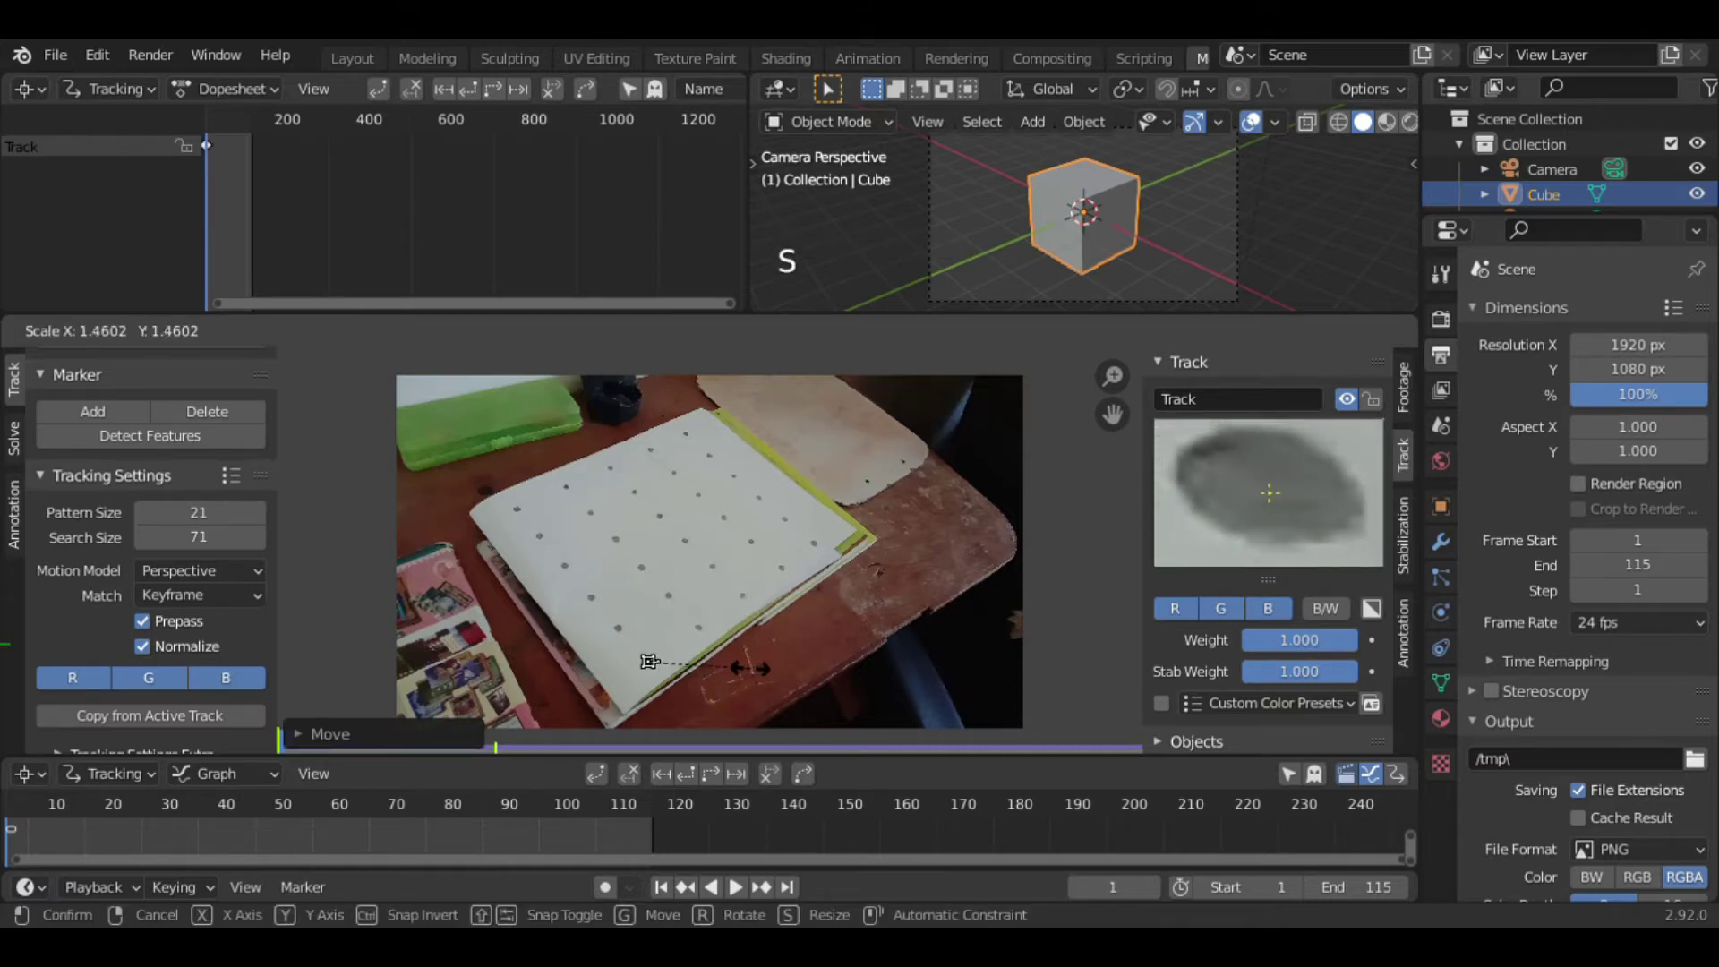
{"action": "left_click", "coordinate": [751, 668]}
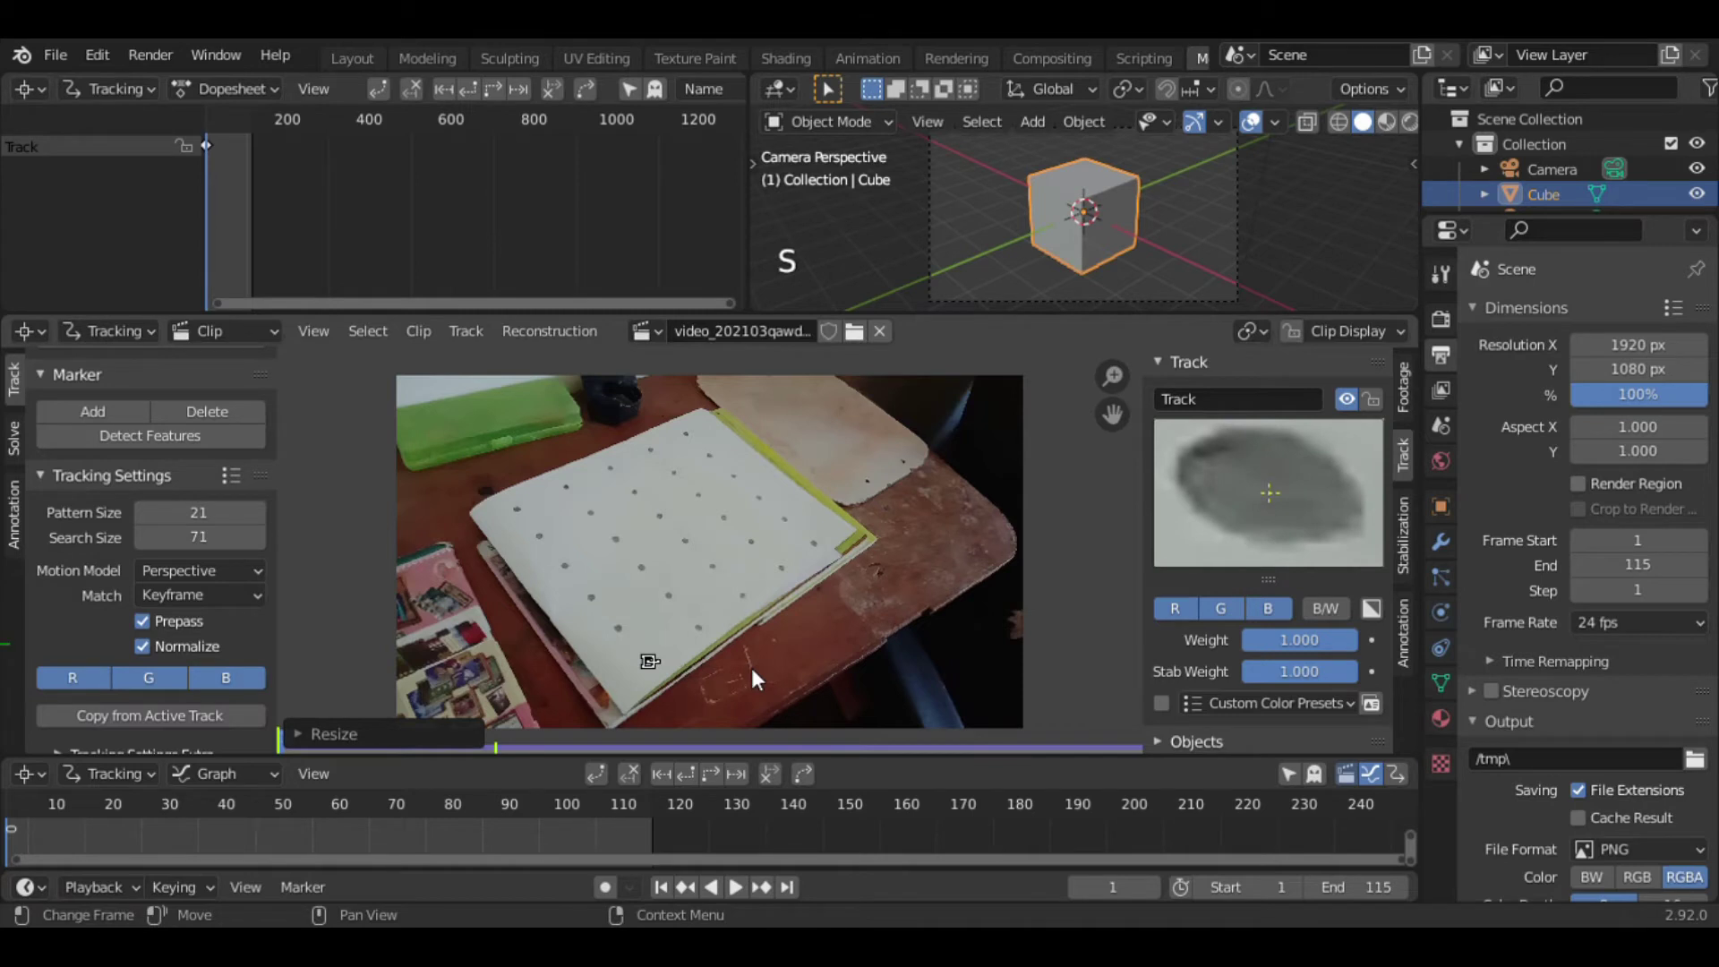
- Enlarge the marker's pattern area, then track it forward with Ctrl+T
{"action": "key", "text": "a"}
{"action": "mouse_move", "coordinate": [663, 677]}
{"action": "left_mouse_down"}
{"action": "mouse_move", "coordinate": [695, 708]}
{"action": "mouse_move", "coordinate": [669, 682]}
{"action": "left_mouse_up"}
{"action": "left_click", "coordinate": [667, 675]}
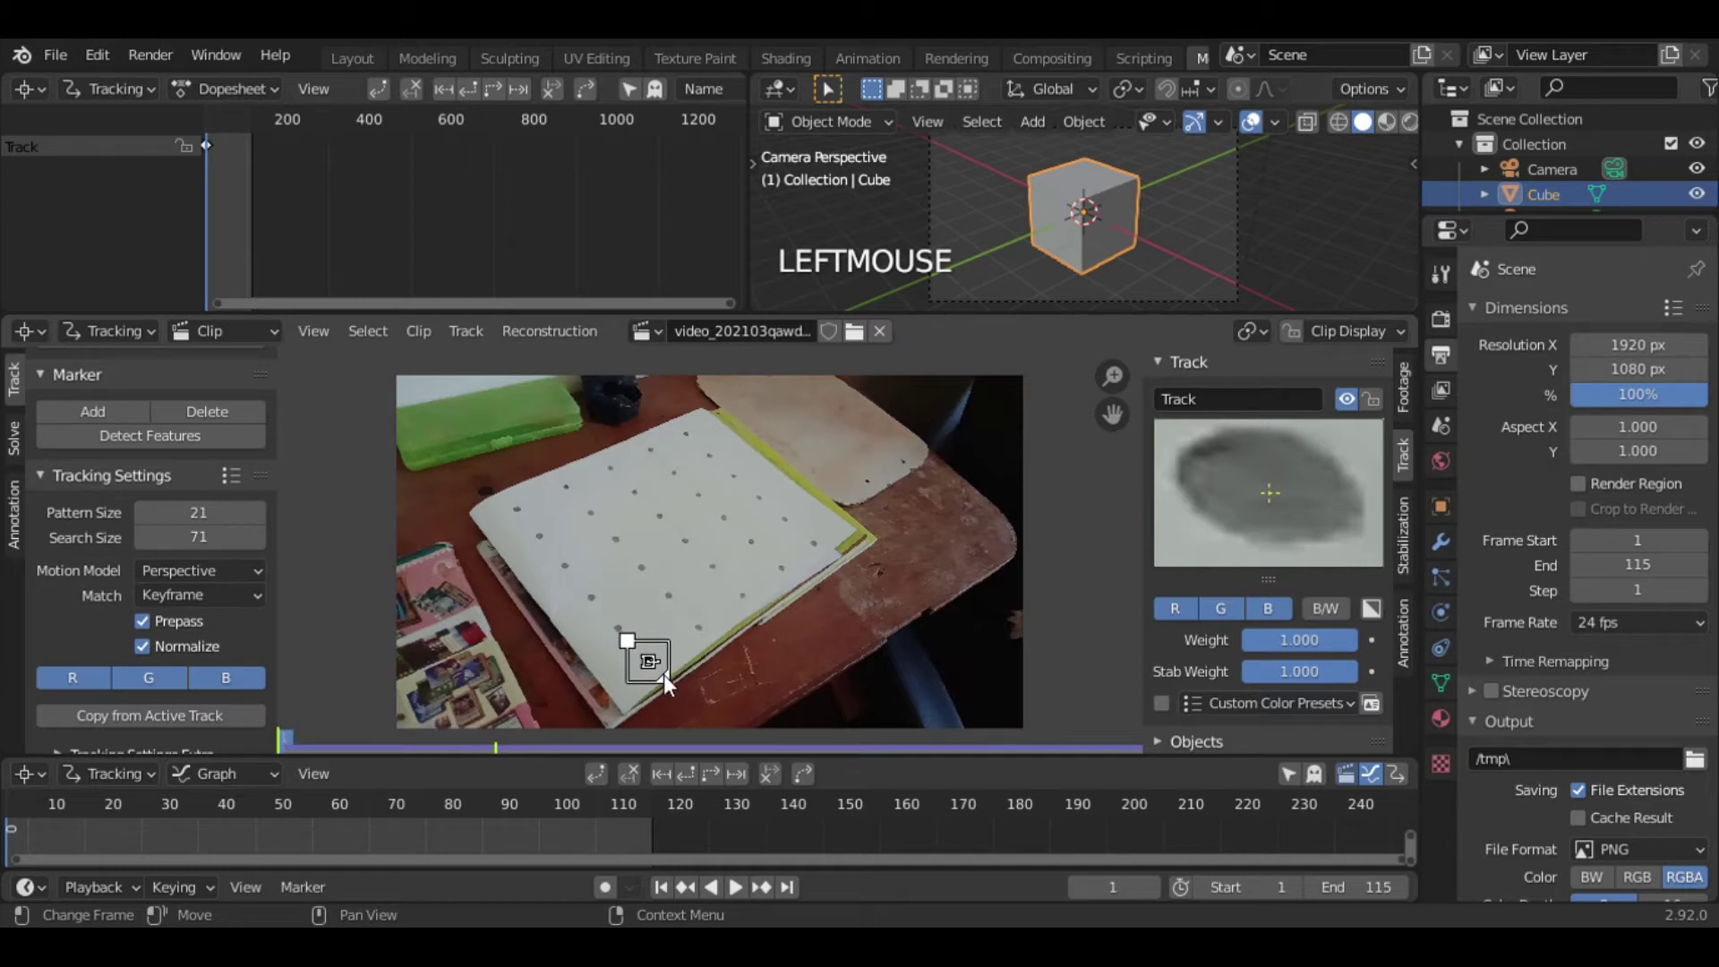
{"action": "key", "text": "s"}
{"action": "key", "text": "s"}
{"action": "left_click", "coordinate": [671, 677]}
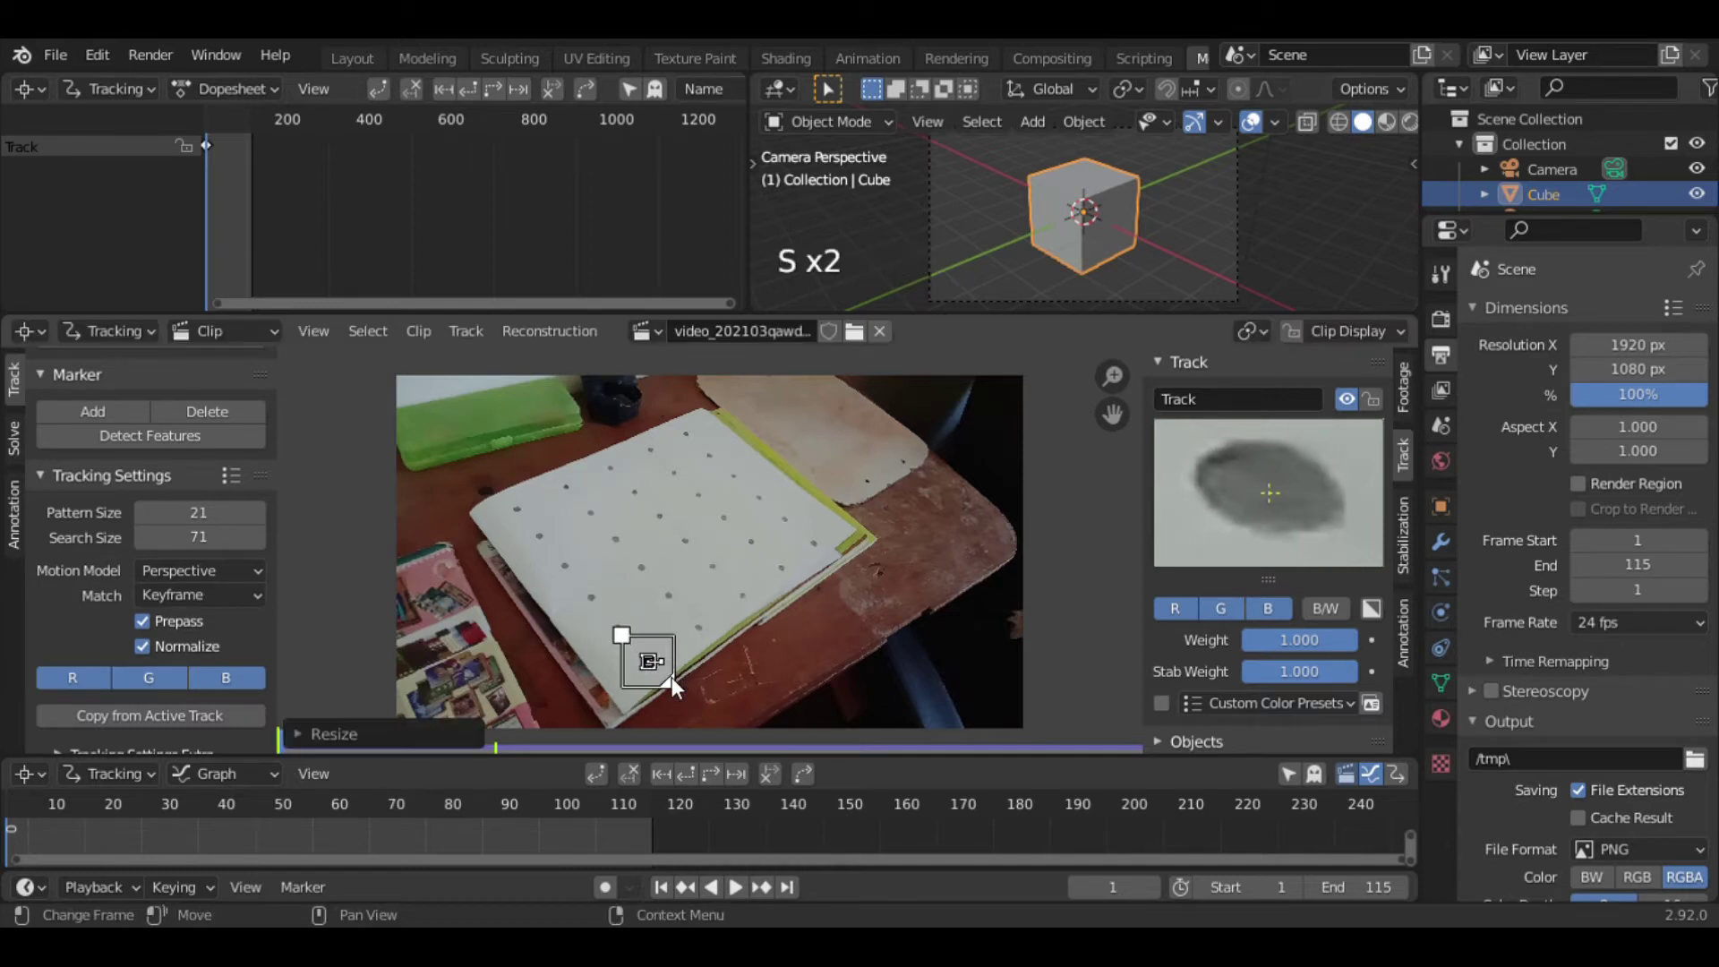
{"action": "left_click", "coordinate": [888, 595]}
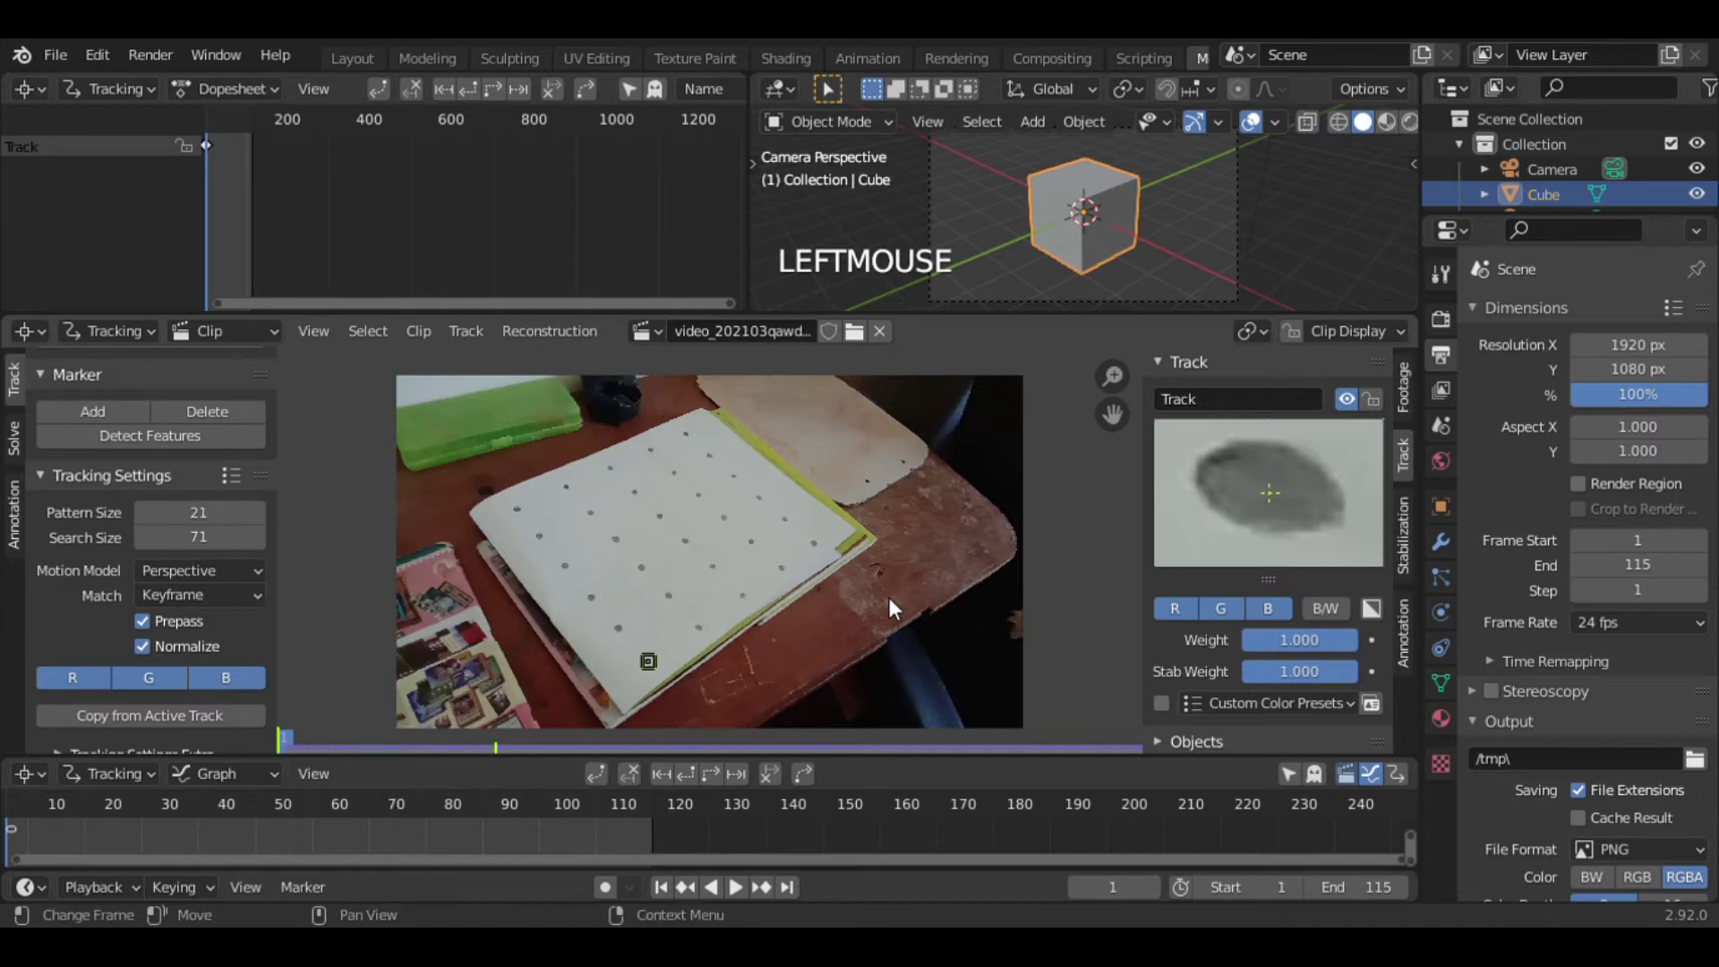
{"action": "left_click", "coordinate": [649, 662]}
{"action": "key", "text": "ctrl+t"}
{"action": "key", "text": "ctrl+t"}
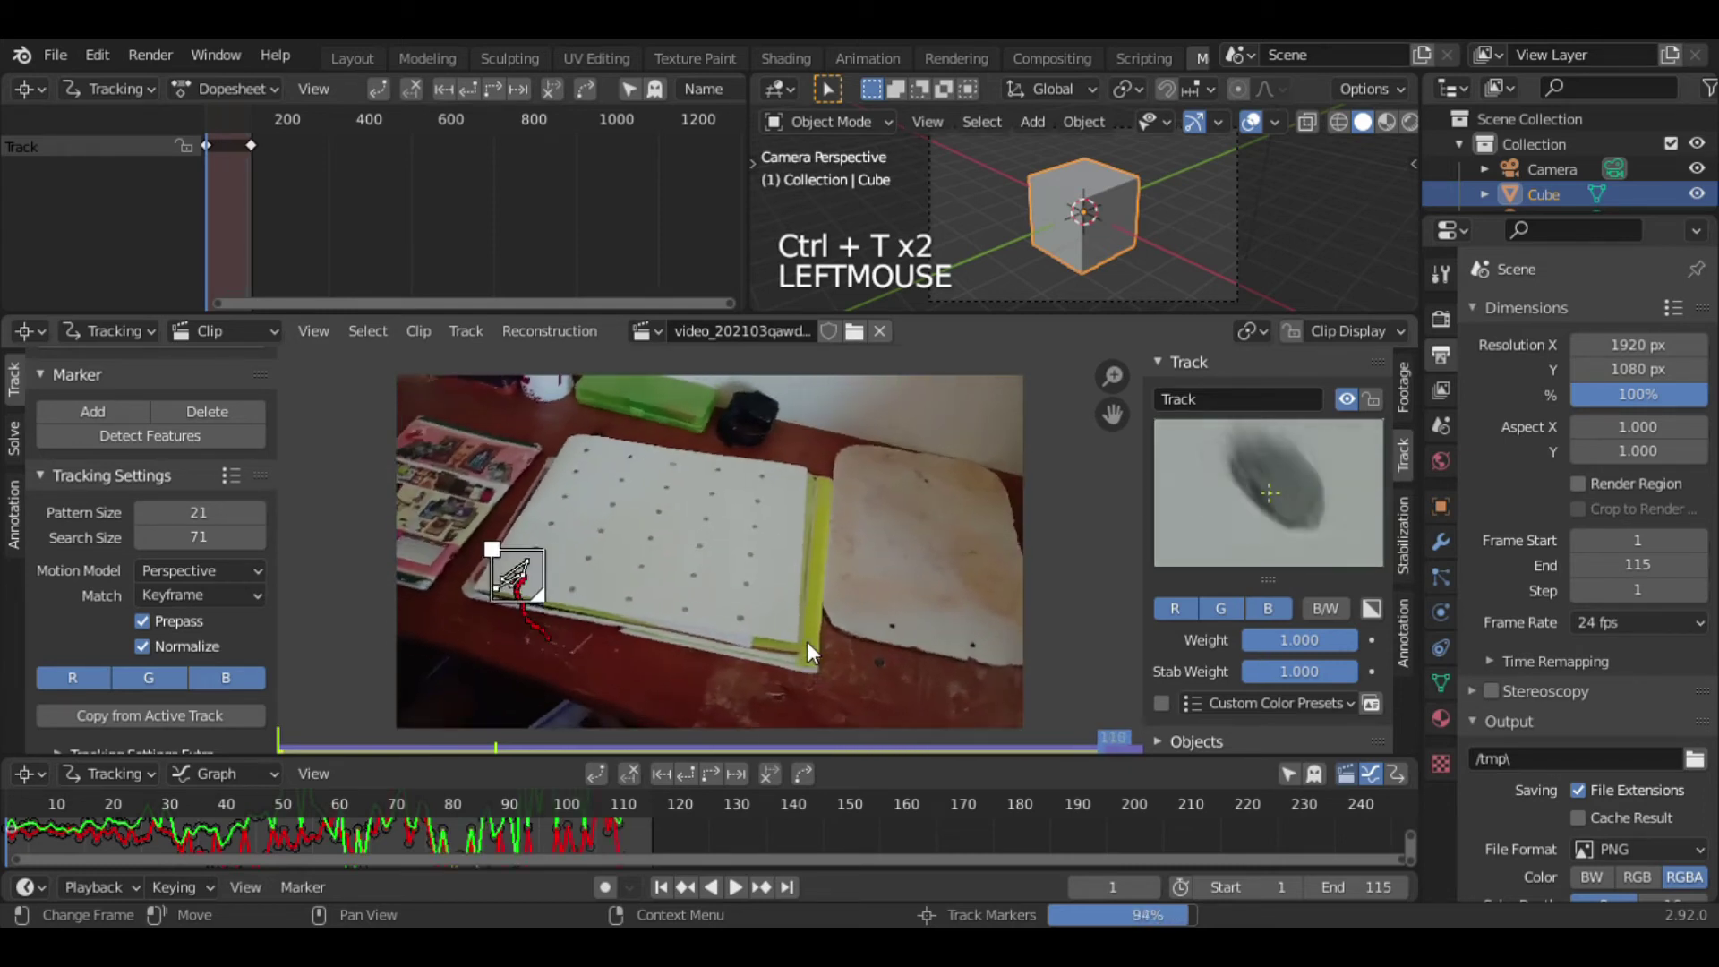
- Nudge the first marker onto the dot's centre and track it forward to the clip's end
{"action": "left_click", "coordinate": [514, 582]}
{"action": "key", "text": "g"}
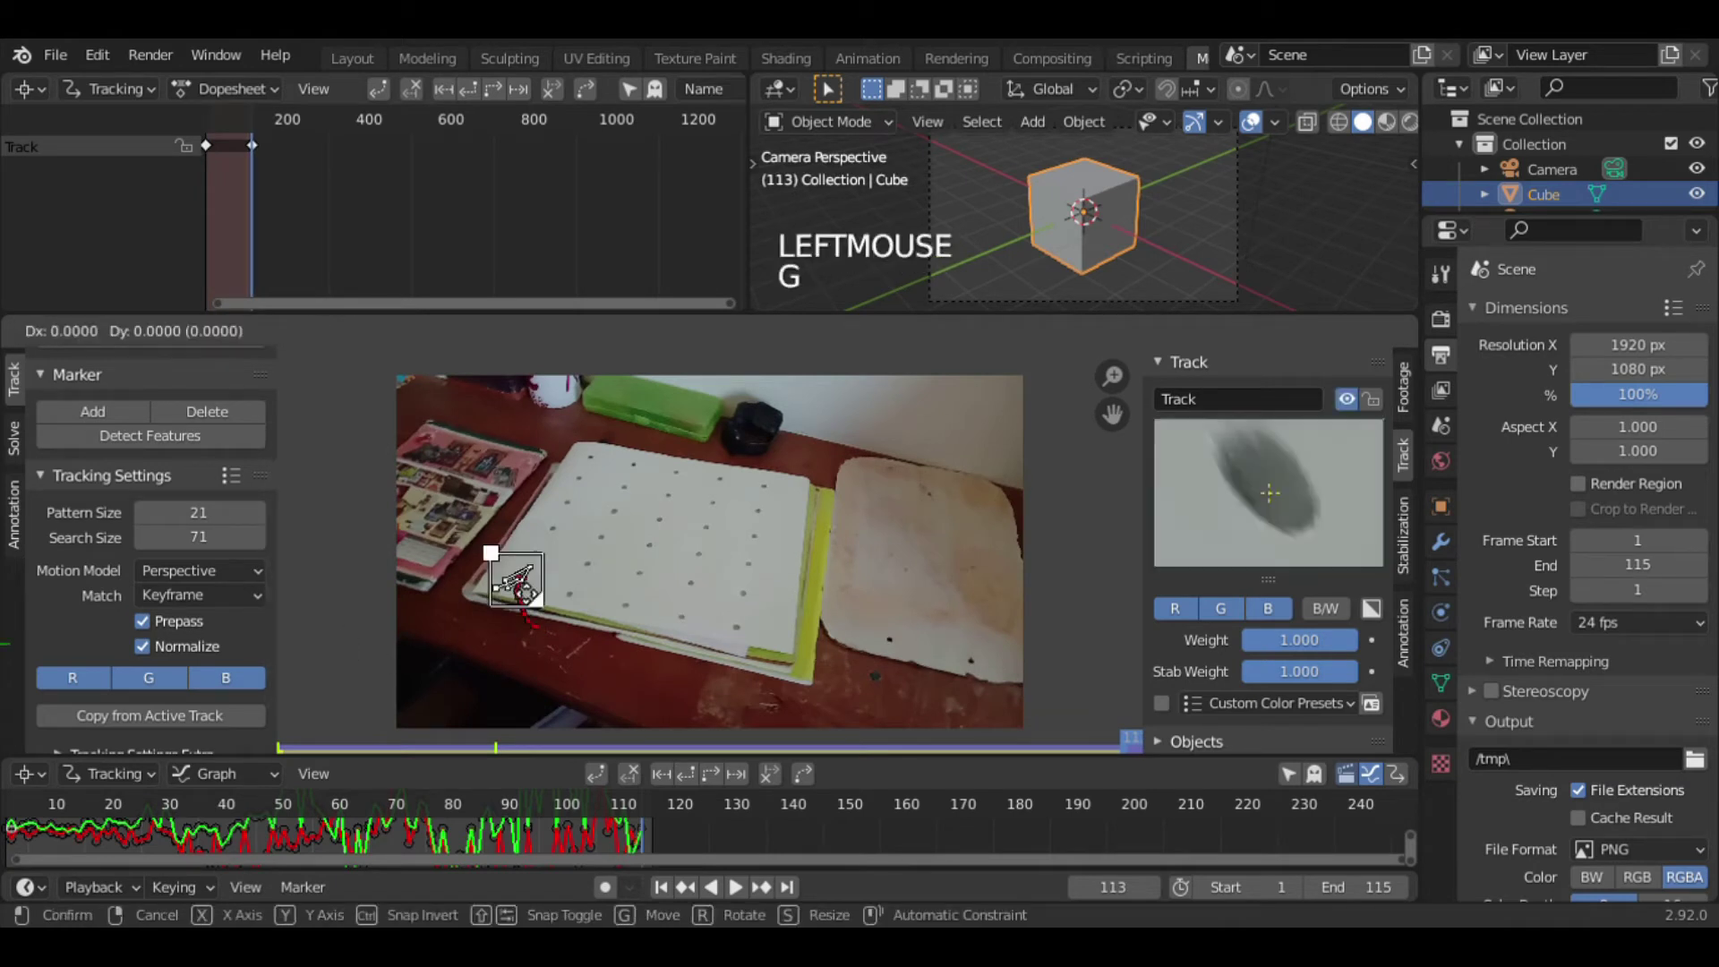
{"action": "left_click", "coordinate": [524, 587]}
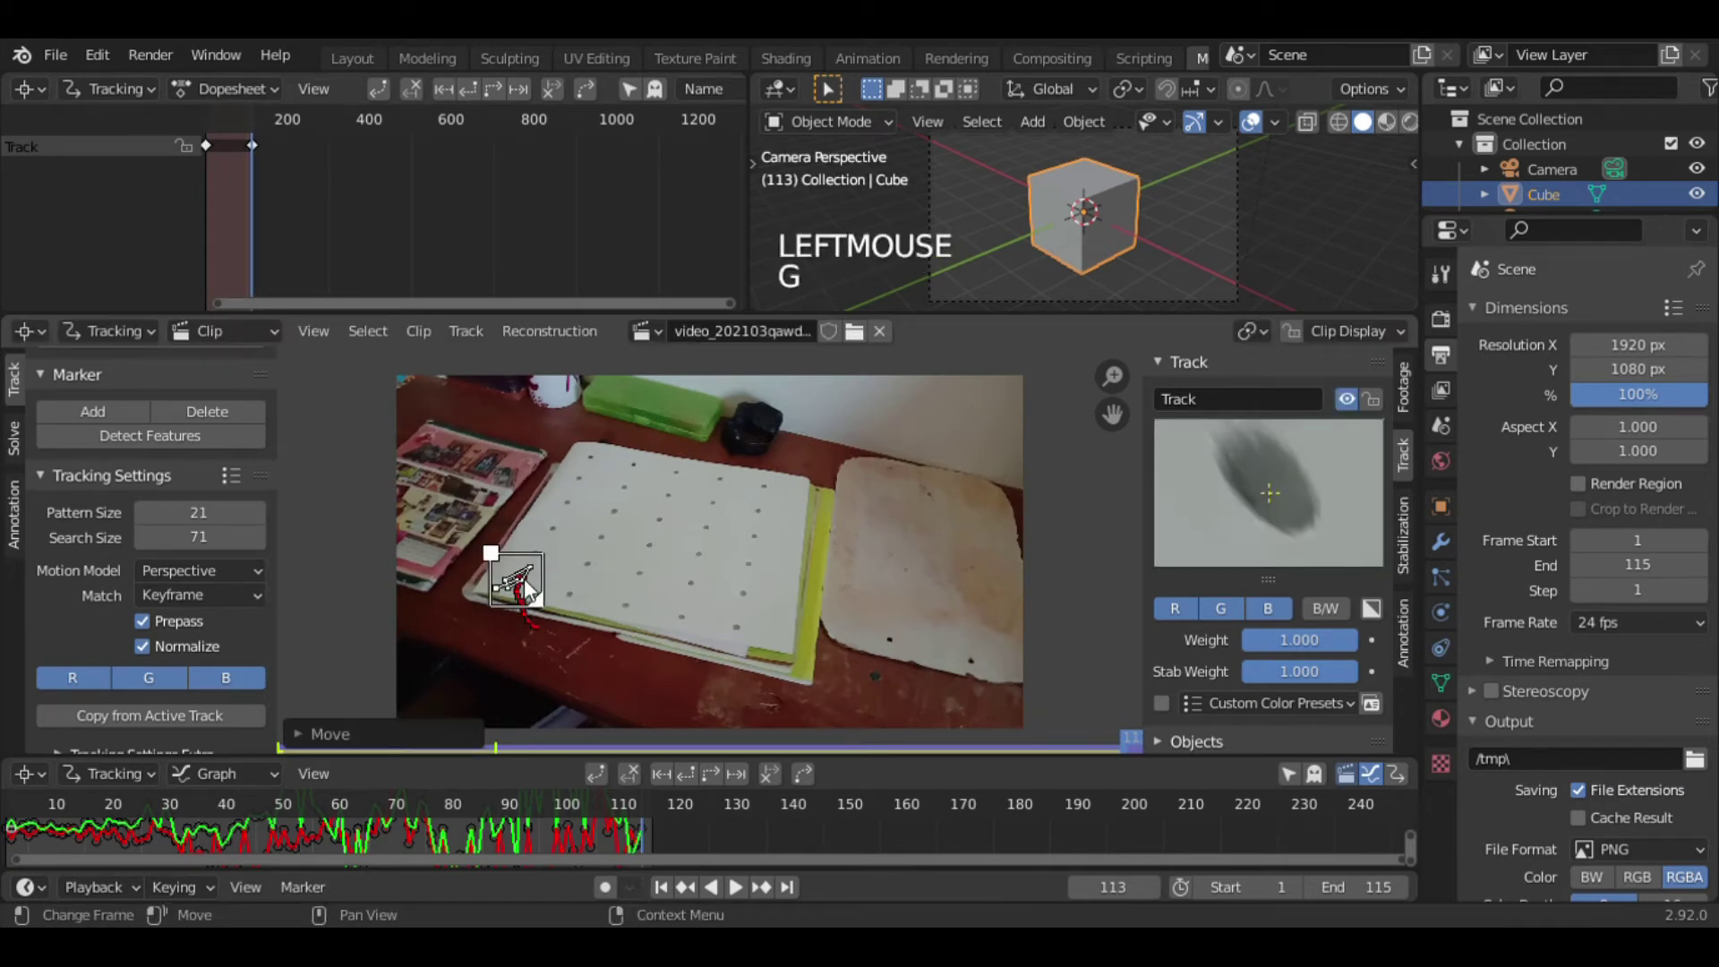
{"action": "left_click", "coordinate": [524, 586]}
{"action": "left_click_drag", "start_coordinate": [515, 582], "coordinate": [523, 575]}
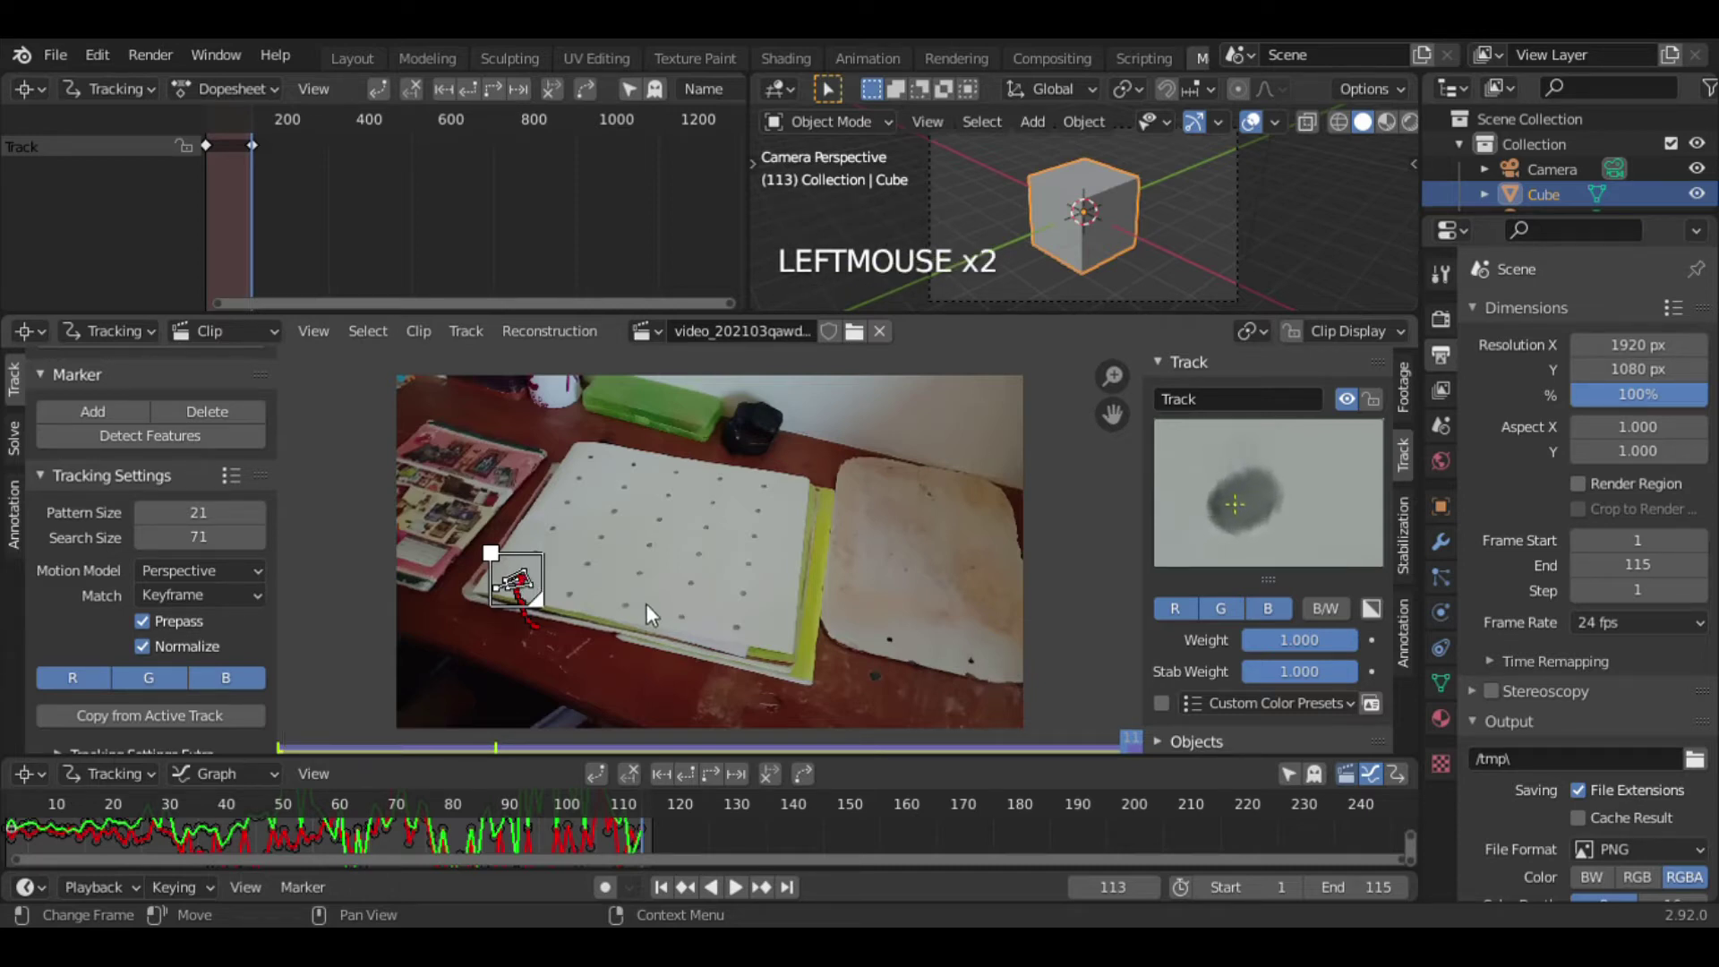
{"action": "key", "text": "ctrl+t"}
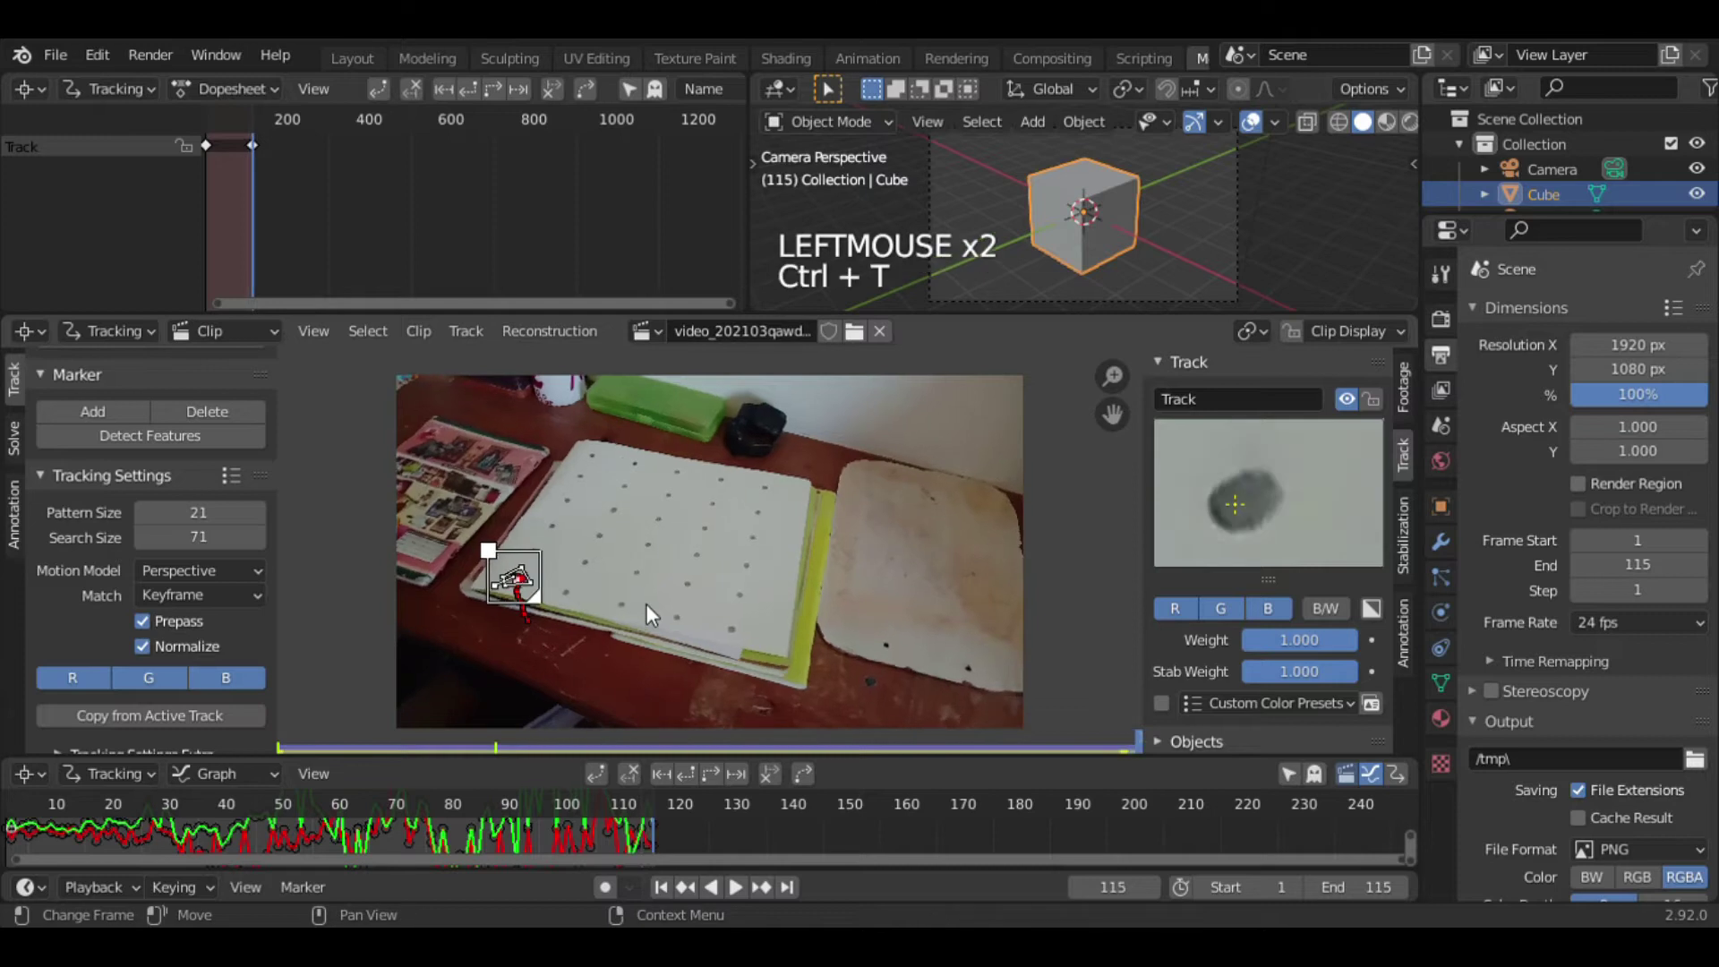
- Play back the clip to verify the track, then lock it with Ctrl+L
{"action": "key", "text": "space"}
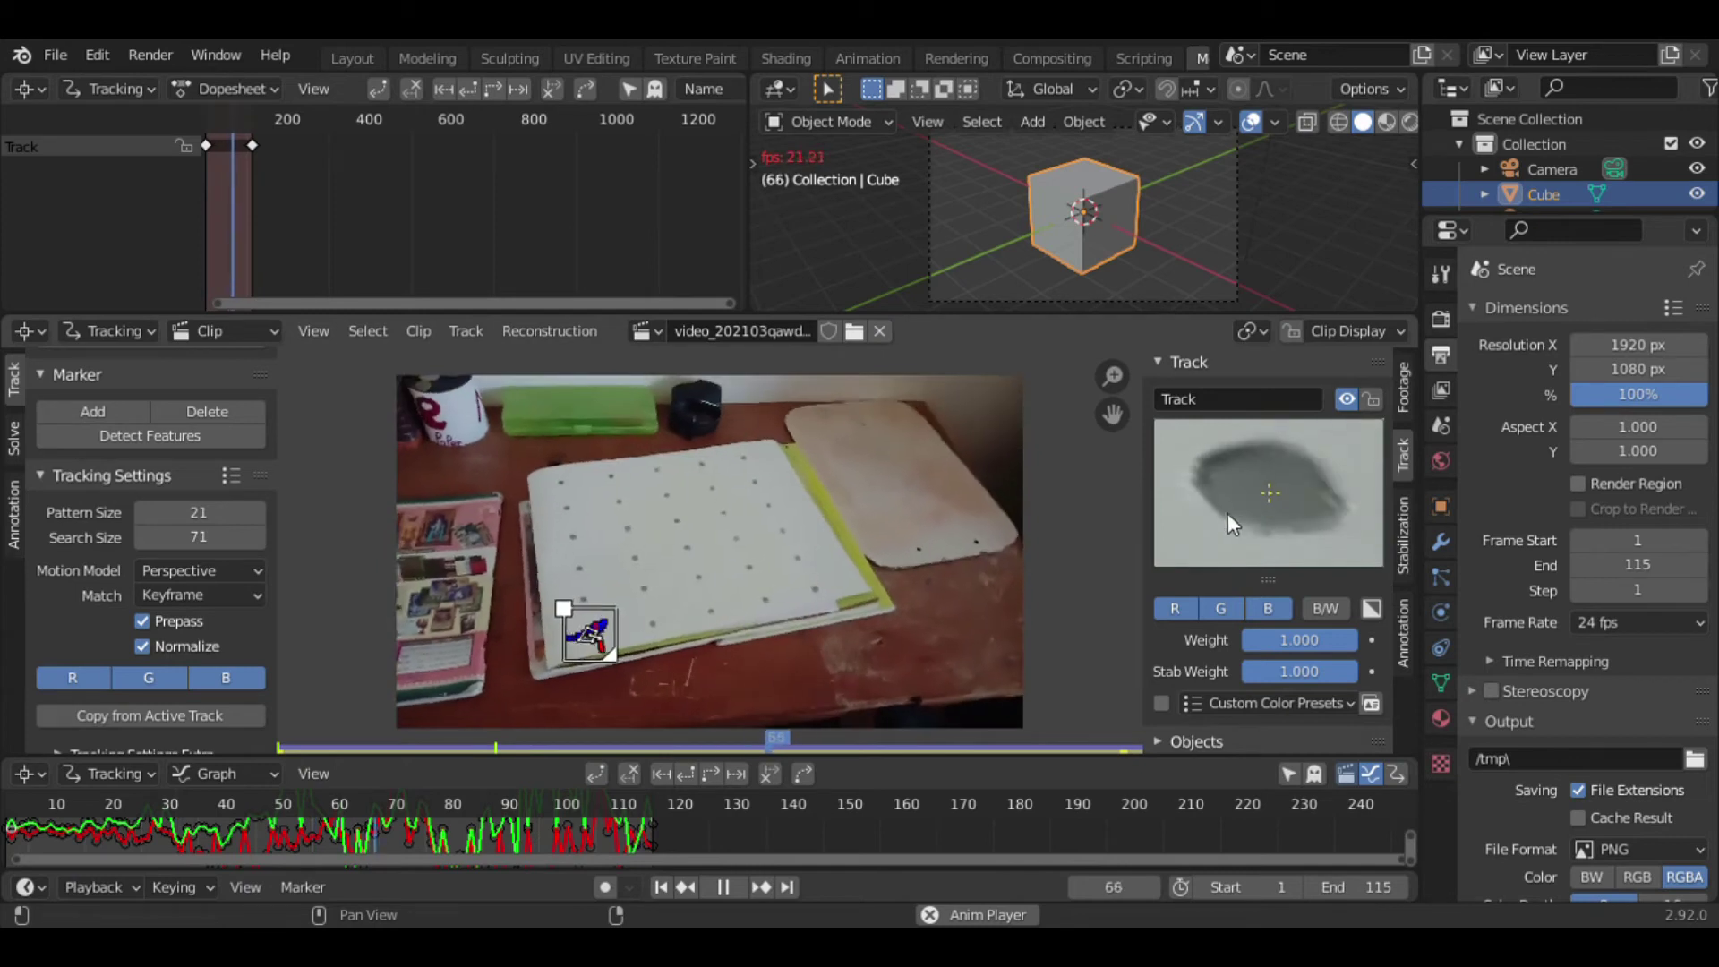
{"action": "key", "text": "space"}
{"action": "key", "text": "space"}
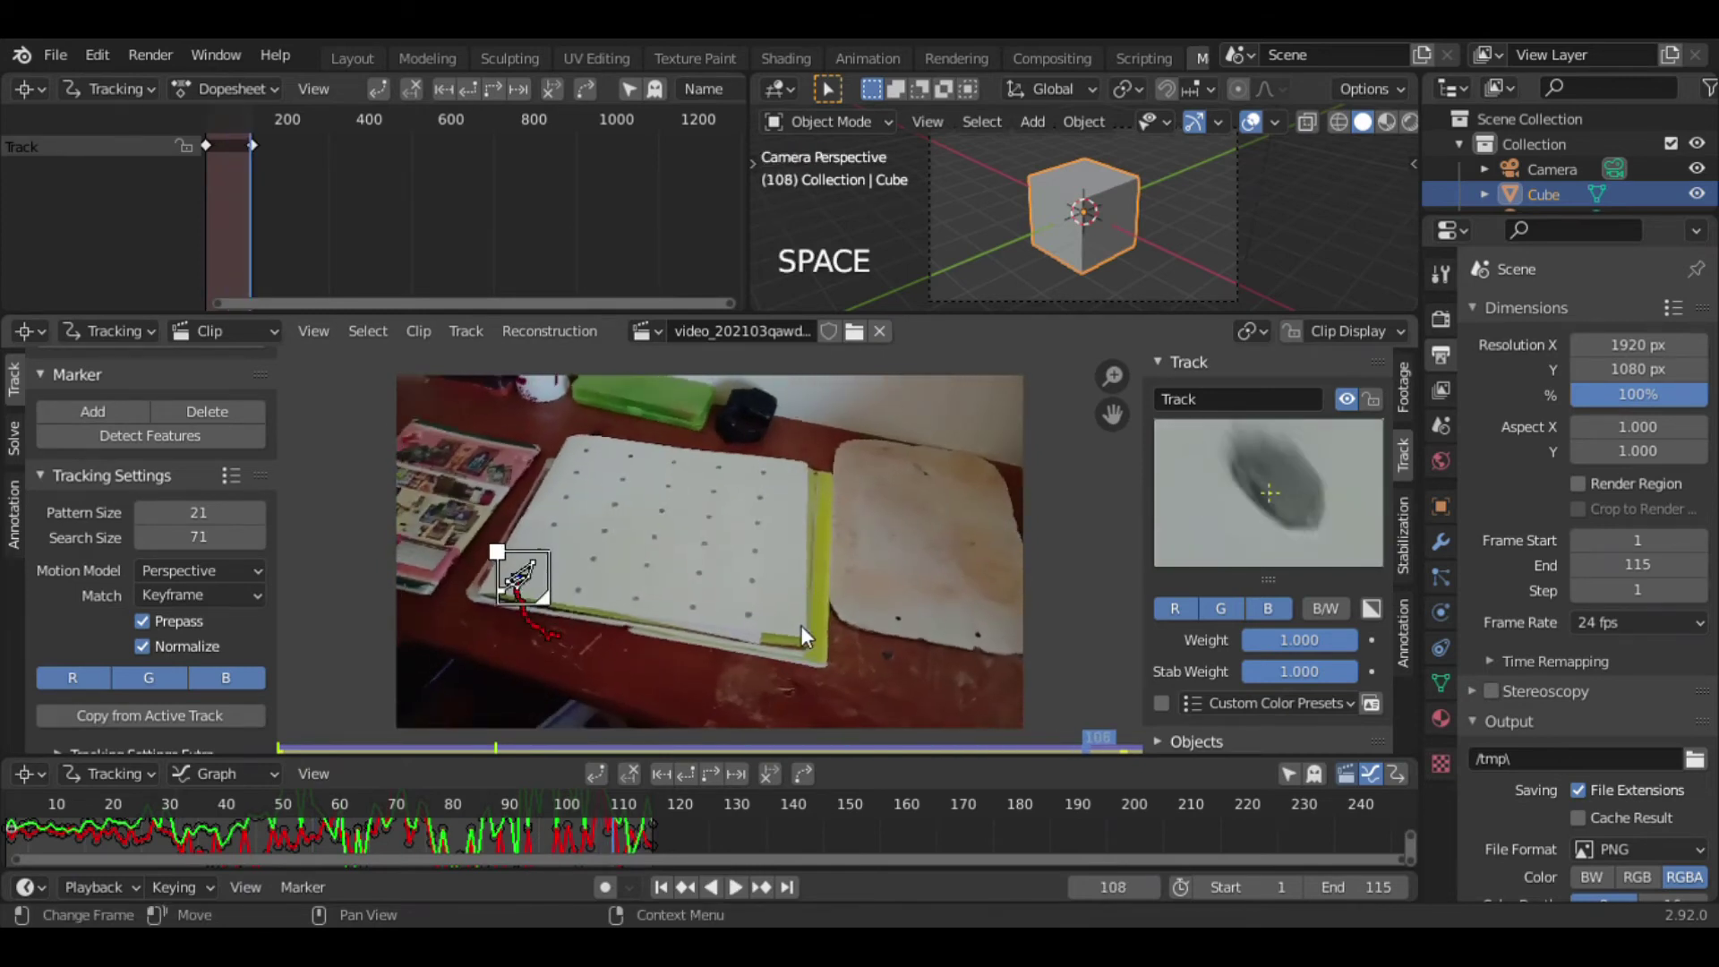
{"action": "key", "text": "space"}
{"action": "key", "text": "Left"}
{"action": "key", "text": "Left"}
{"action": "key", "text": "Left"}
{"action": "key", "text": "Left"}
{"action": "key", "text": "Right"}
{"action": "key", "text": "Right"}
{"action": "key", "text": "space"}
{"action": "key", "text": "space"}
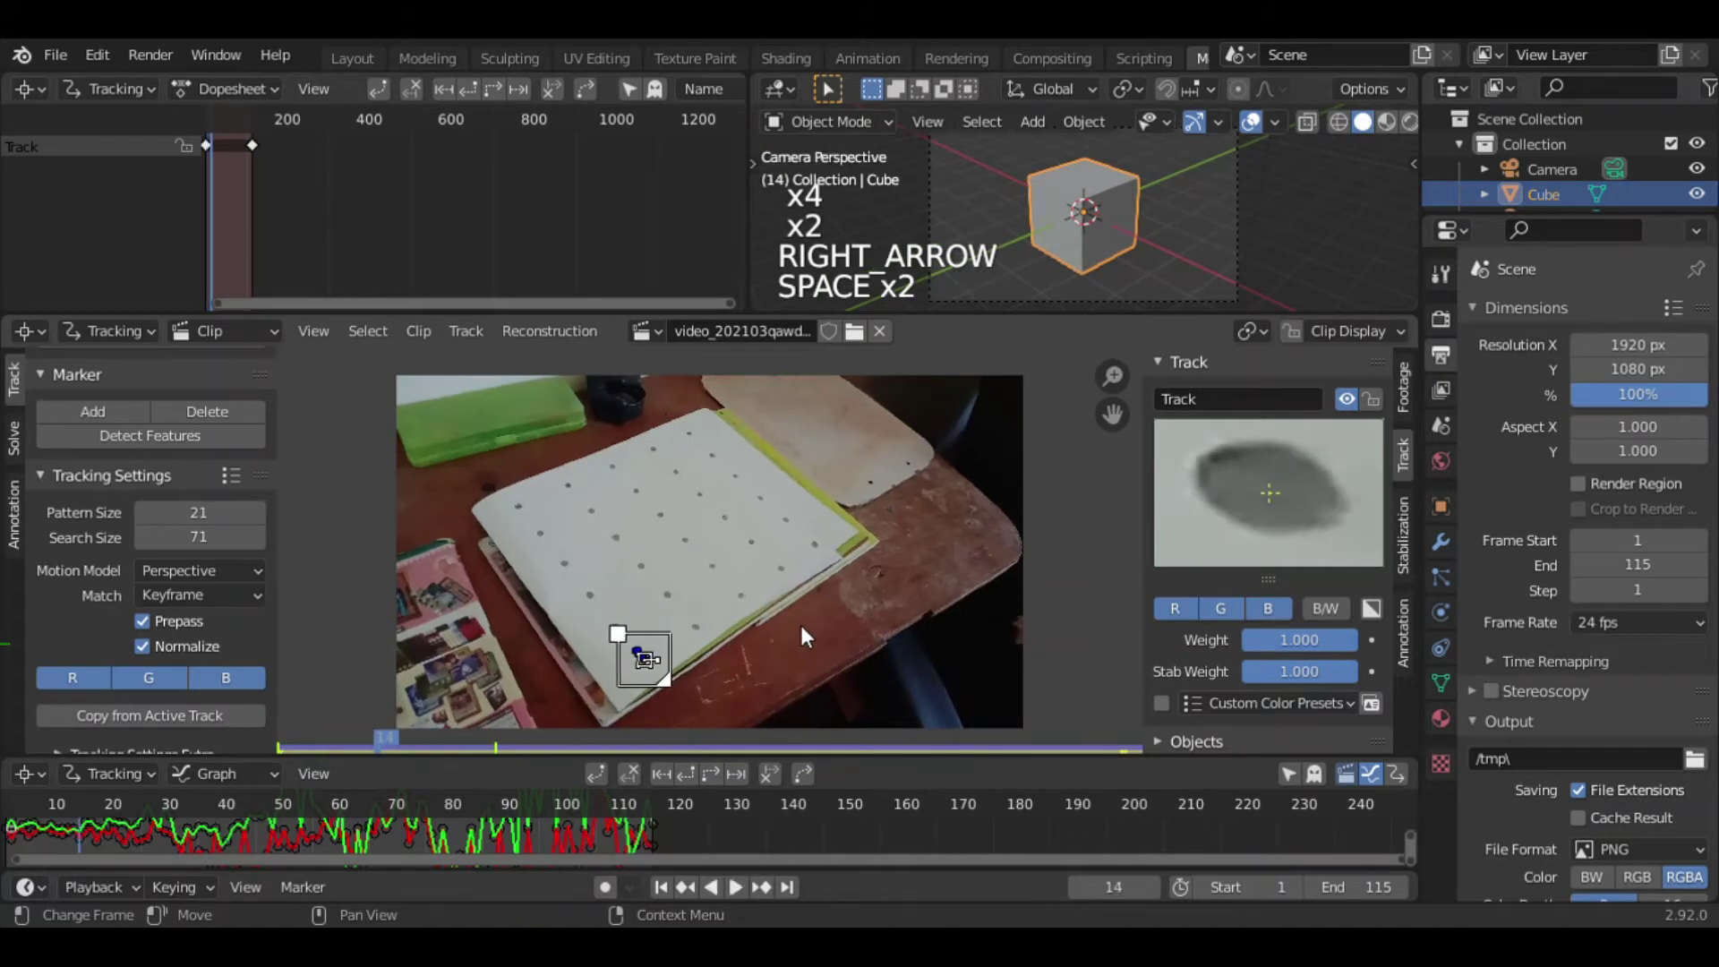
{"action": "key", "text": "ctrl+l"}
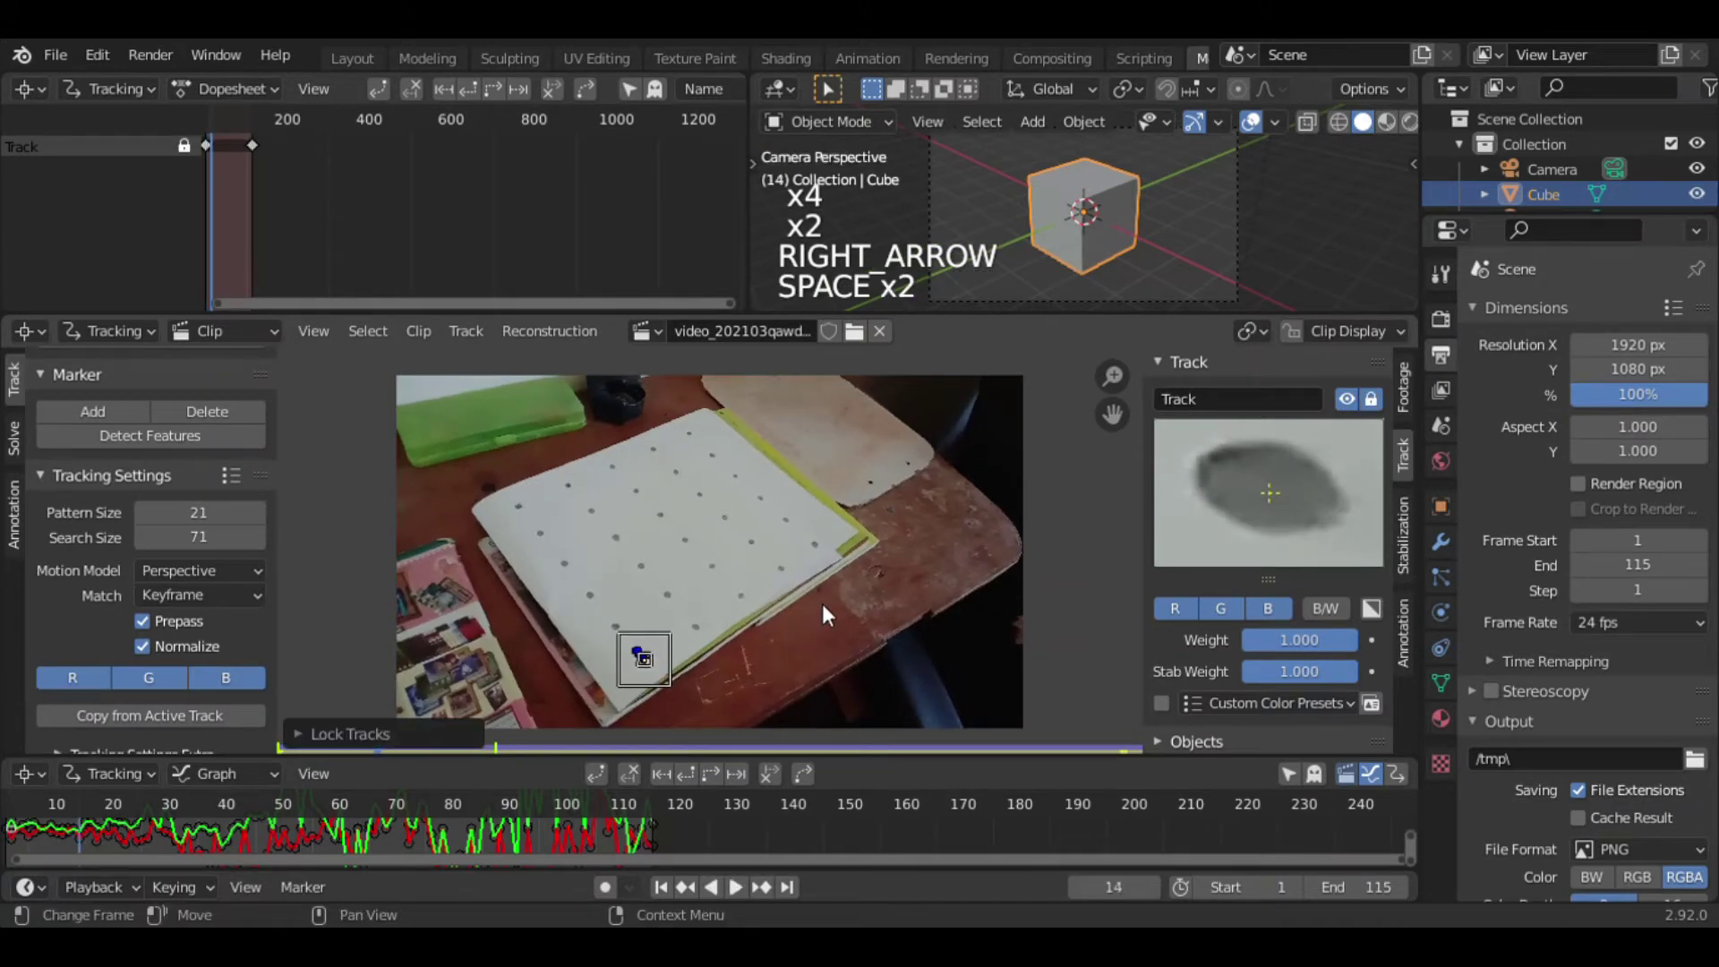
- Toggle the first track's lock off and back on, then deselect its marker
{"action": "left_click", "coordinate": [1371, 398]}
{"action": "left_click", "coordinate": [1371, 399]}
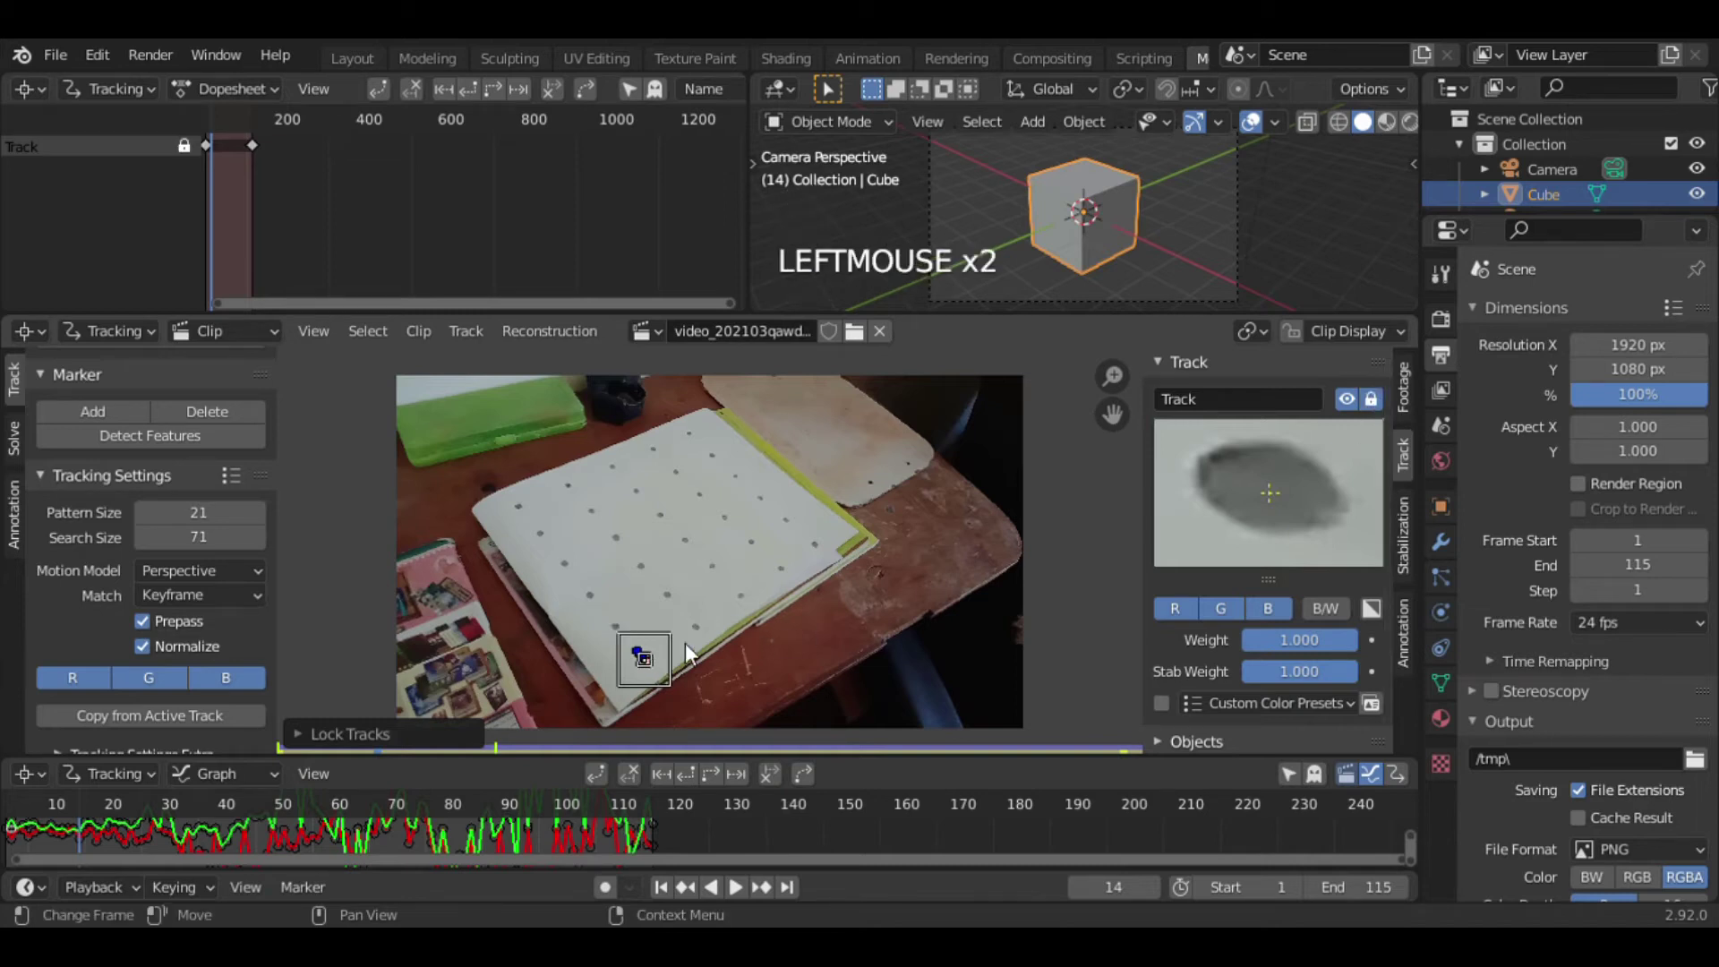
{"action": "left_click", "coordinate": [723, 611]}
{"action": "left_click", "coordinate": [631, 662]}
{"action": "left_click", "coordinate": [744, 577]}
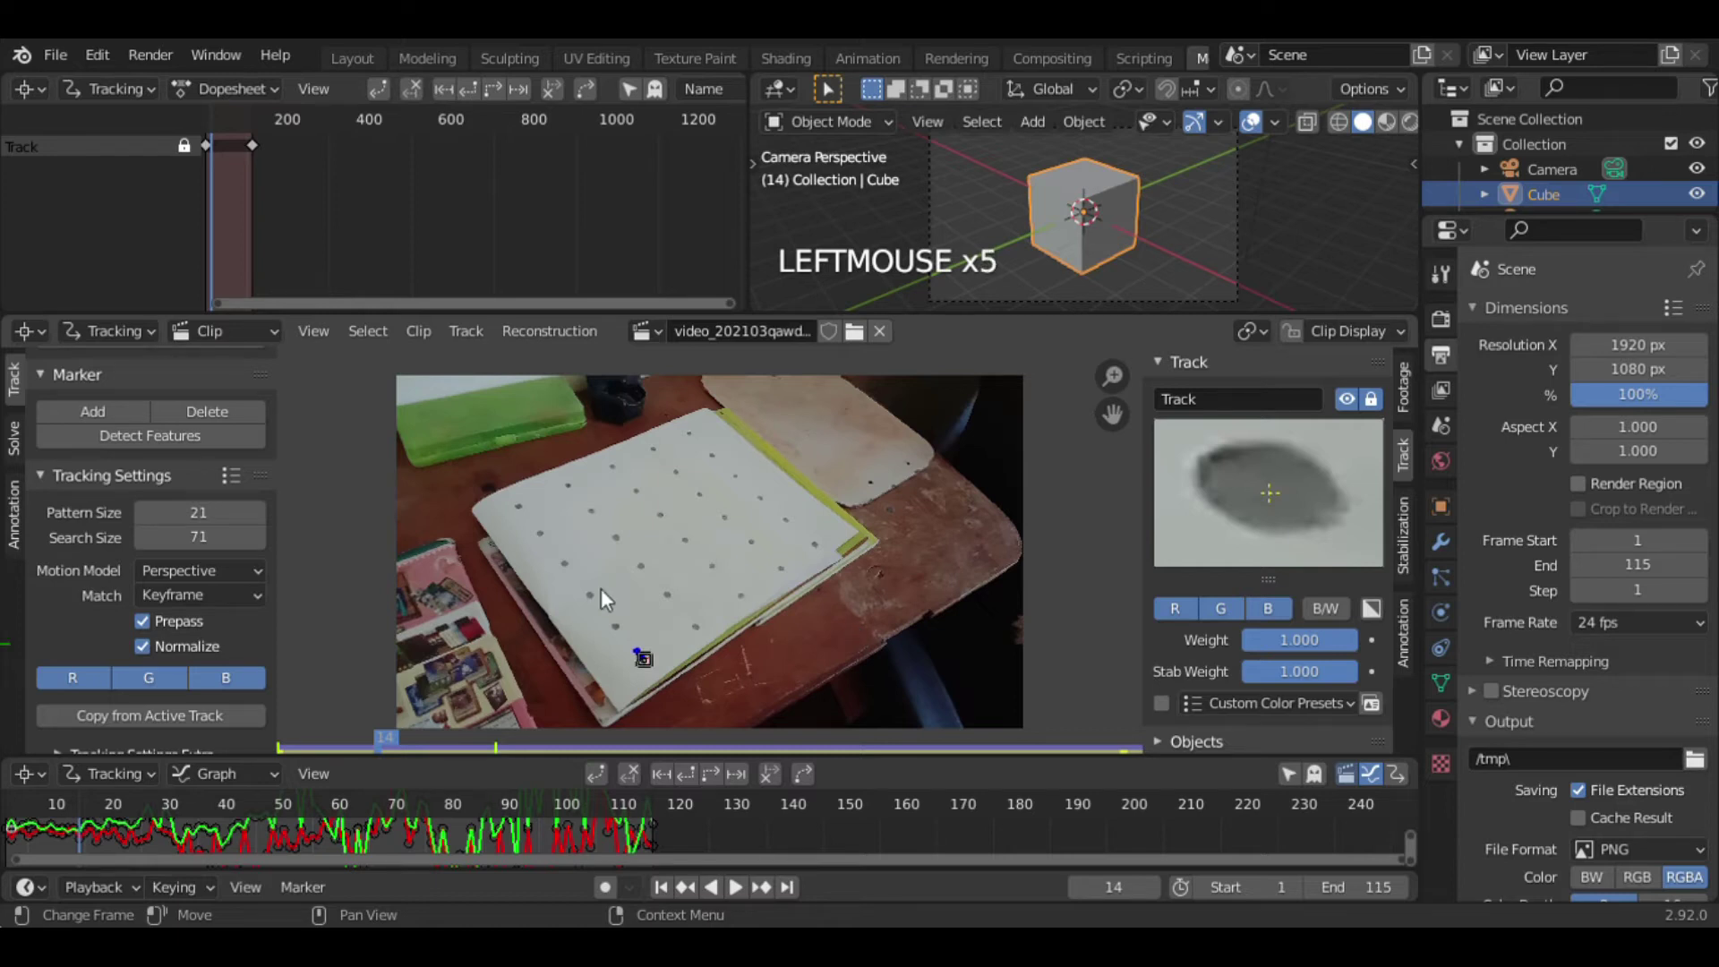
- Place Track.001 on a nearby paper dot and adjust its position and size
{"action": "left_click", "coordinate": [93, 411]}
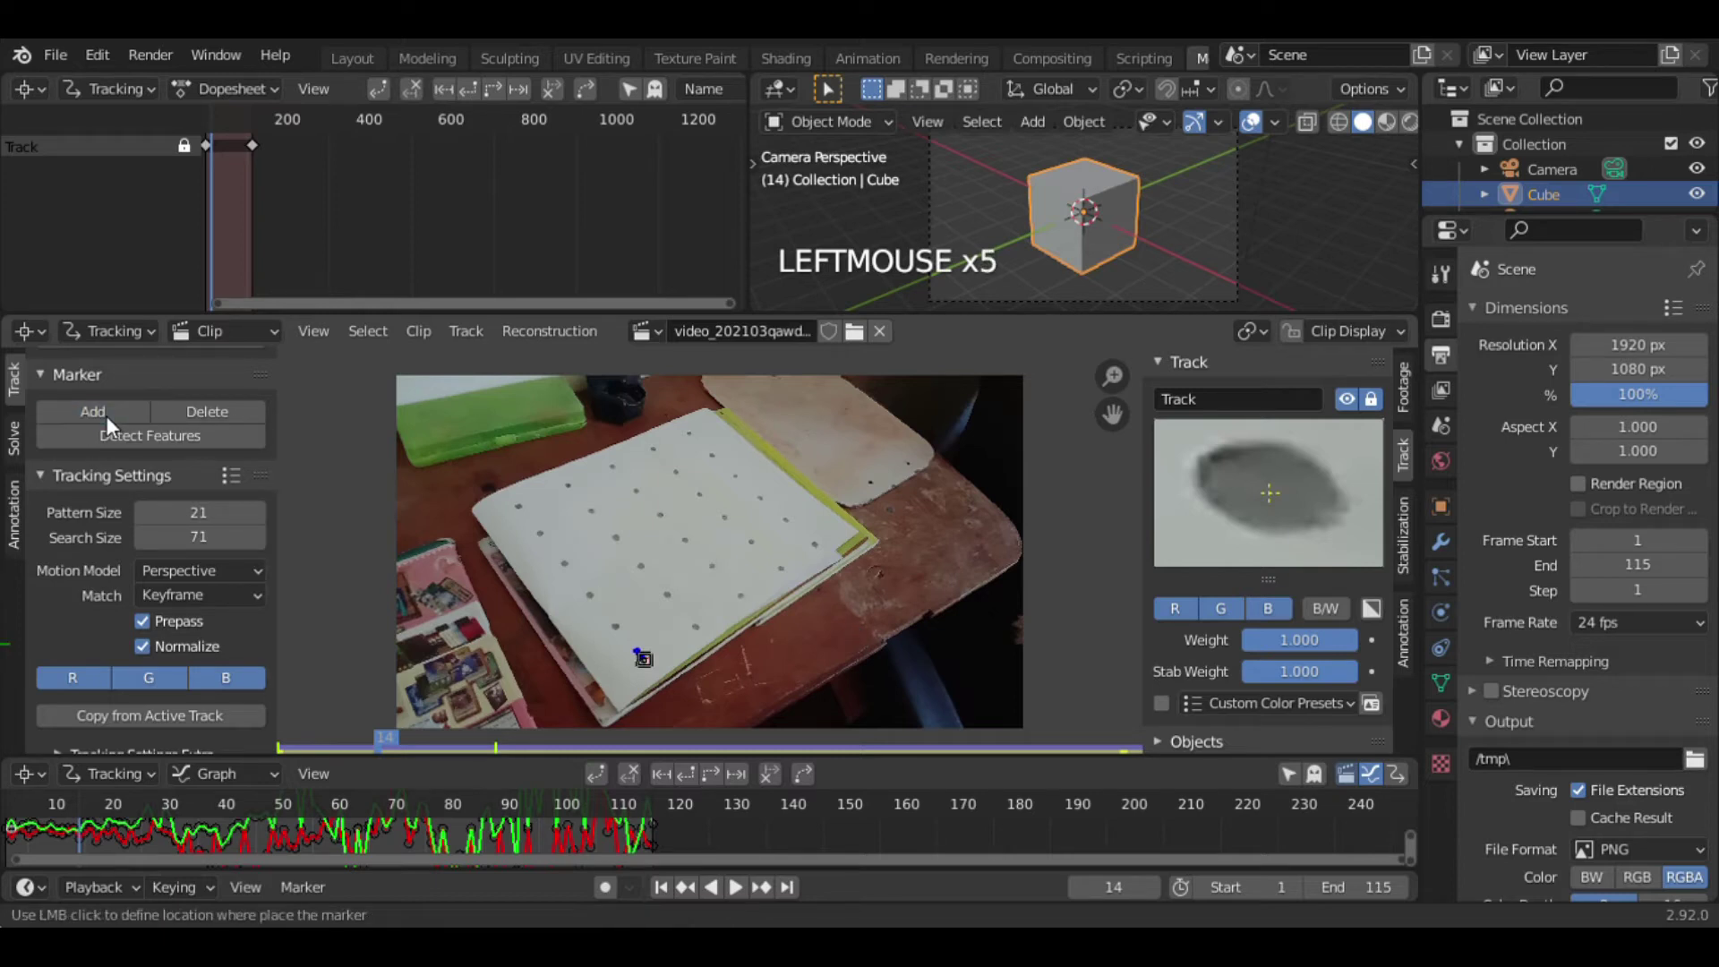
{"action": "left_click", "coordinate": [616, 625]}
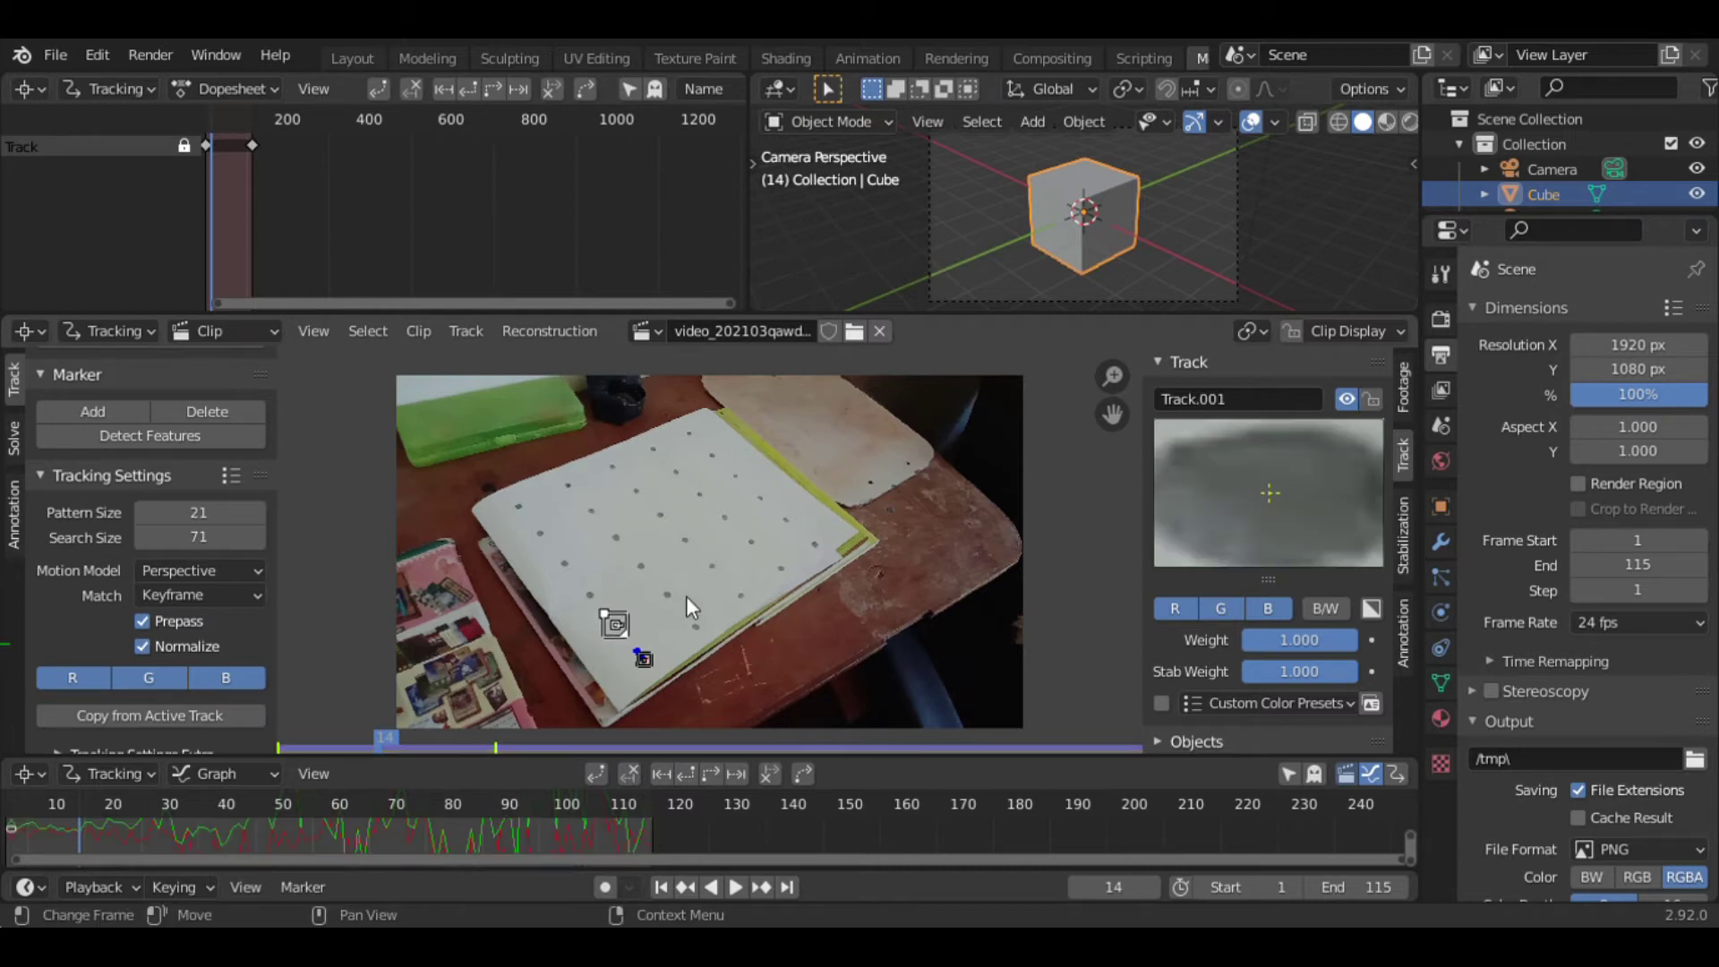
{"action": "key", "text": "shift+Left"}
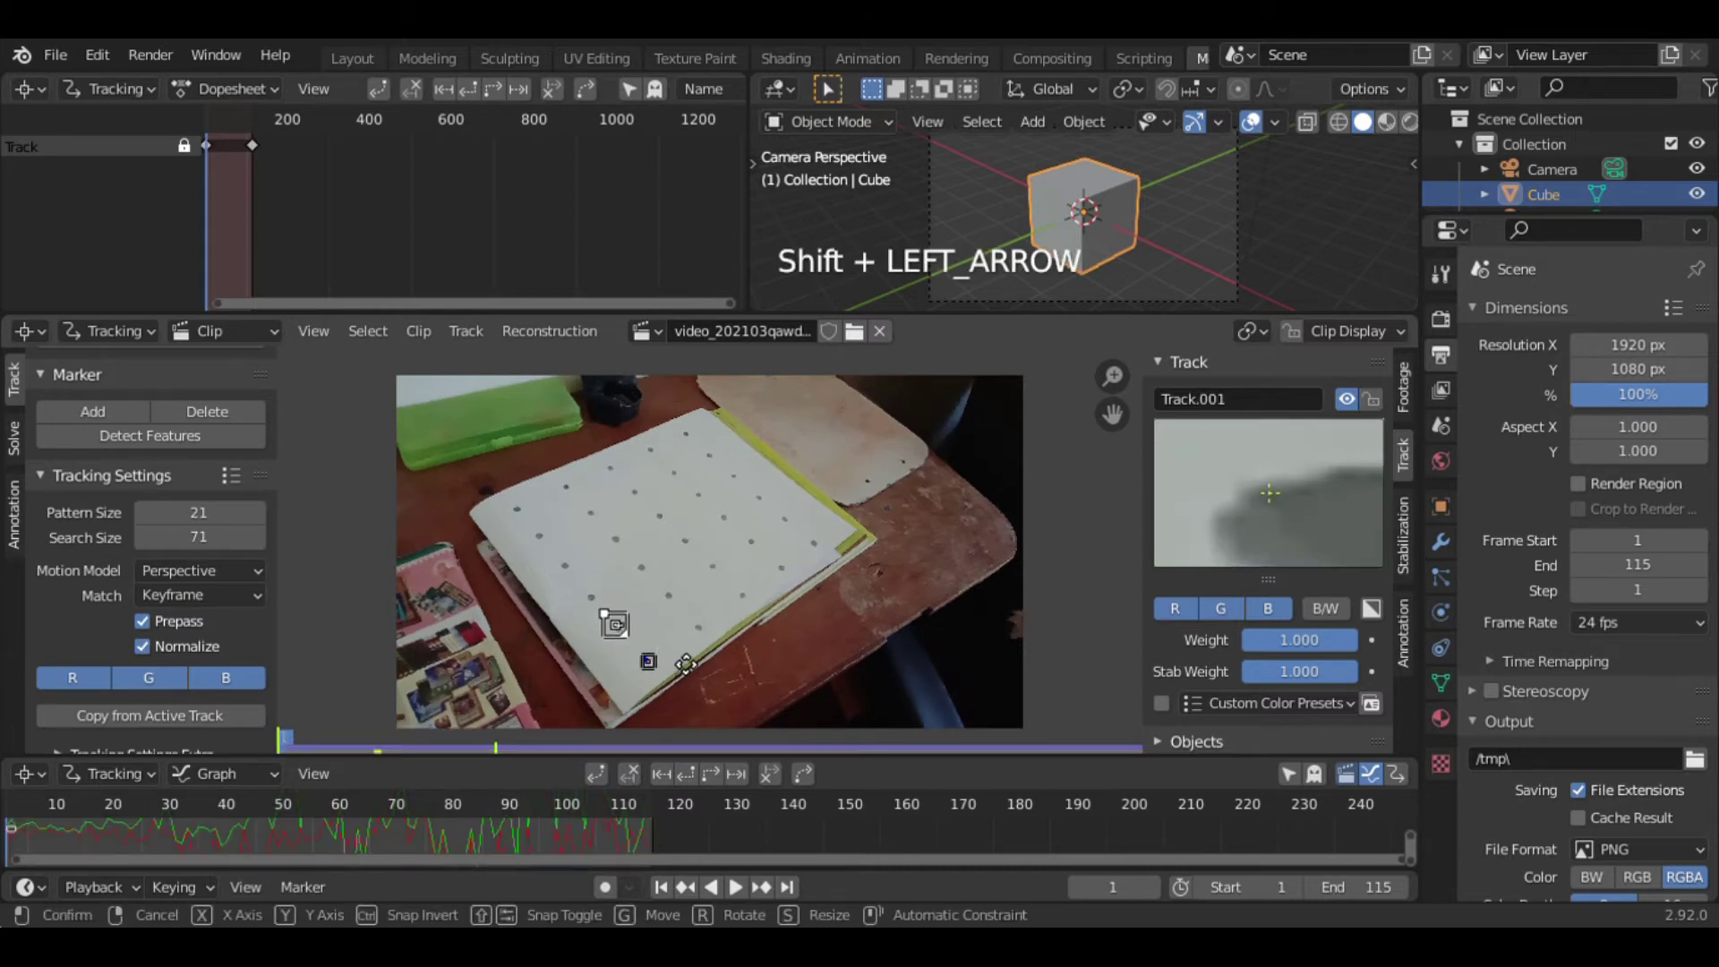
{"action": "key", "text": "g"}
{"action": "left_click", "coordinate": [680, 667]}
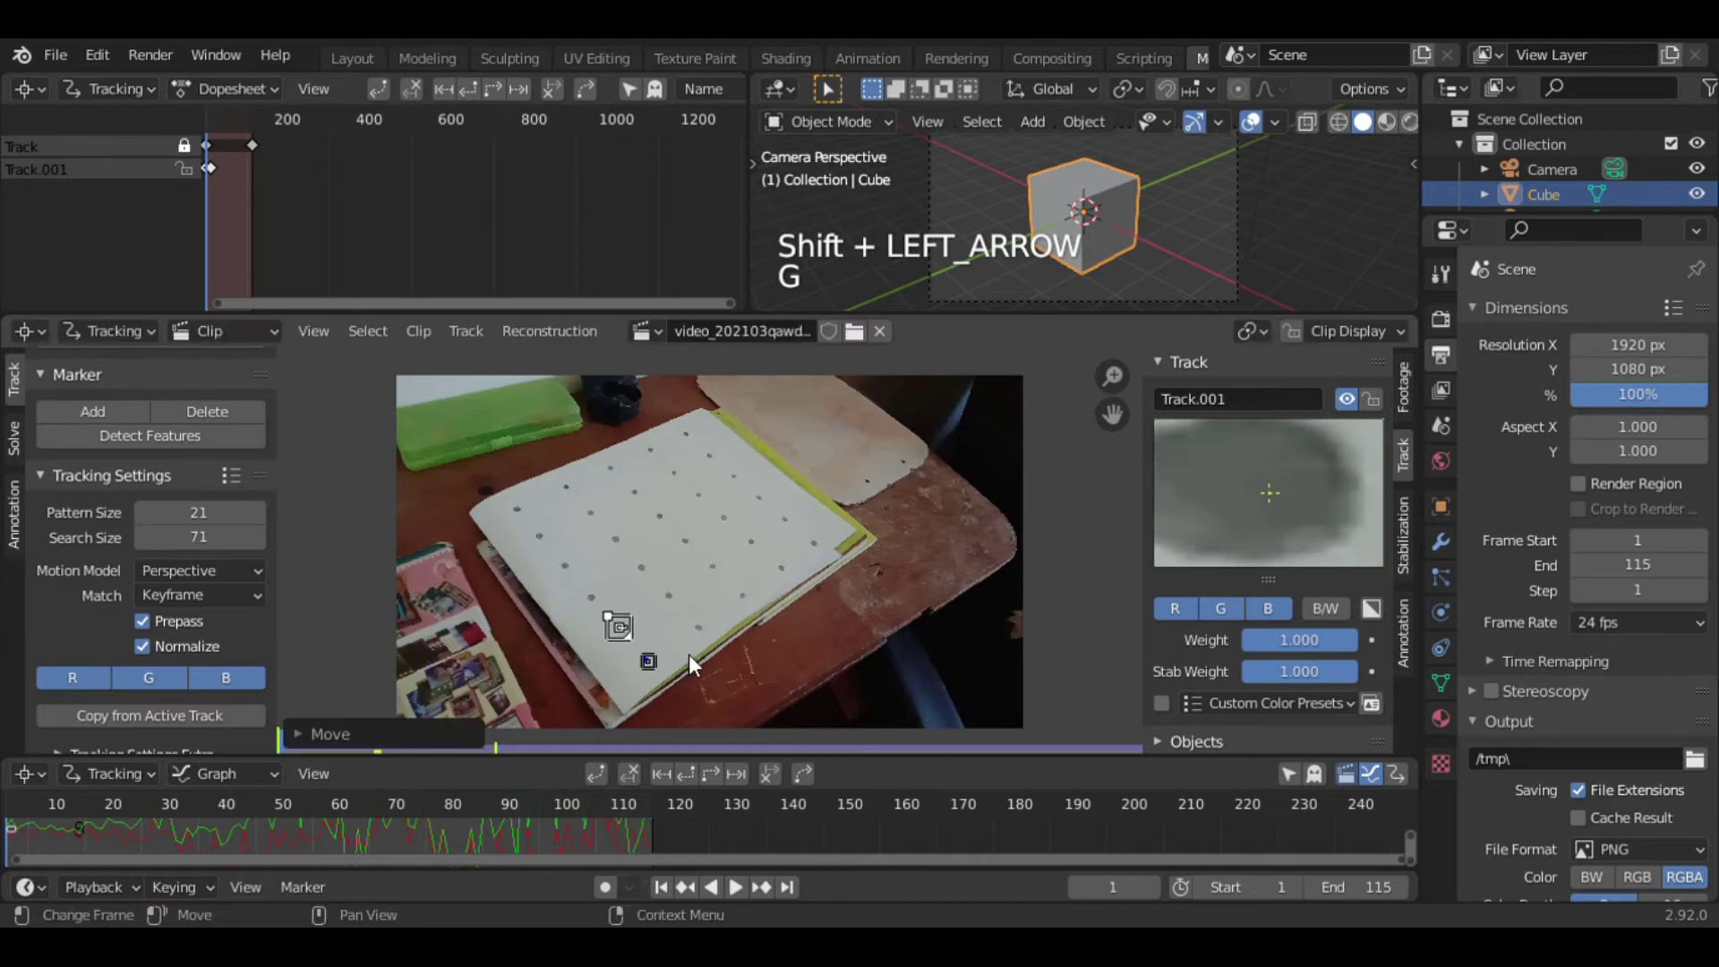
{"action": "key", "text": "s"}
{"action": "left_click", "coordinate": [738, 667]}
{"action": "key", "text": "g"}
{"action": "left_click", "coordinate": [746, 674]}
{"action": "key", "text": "s"}
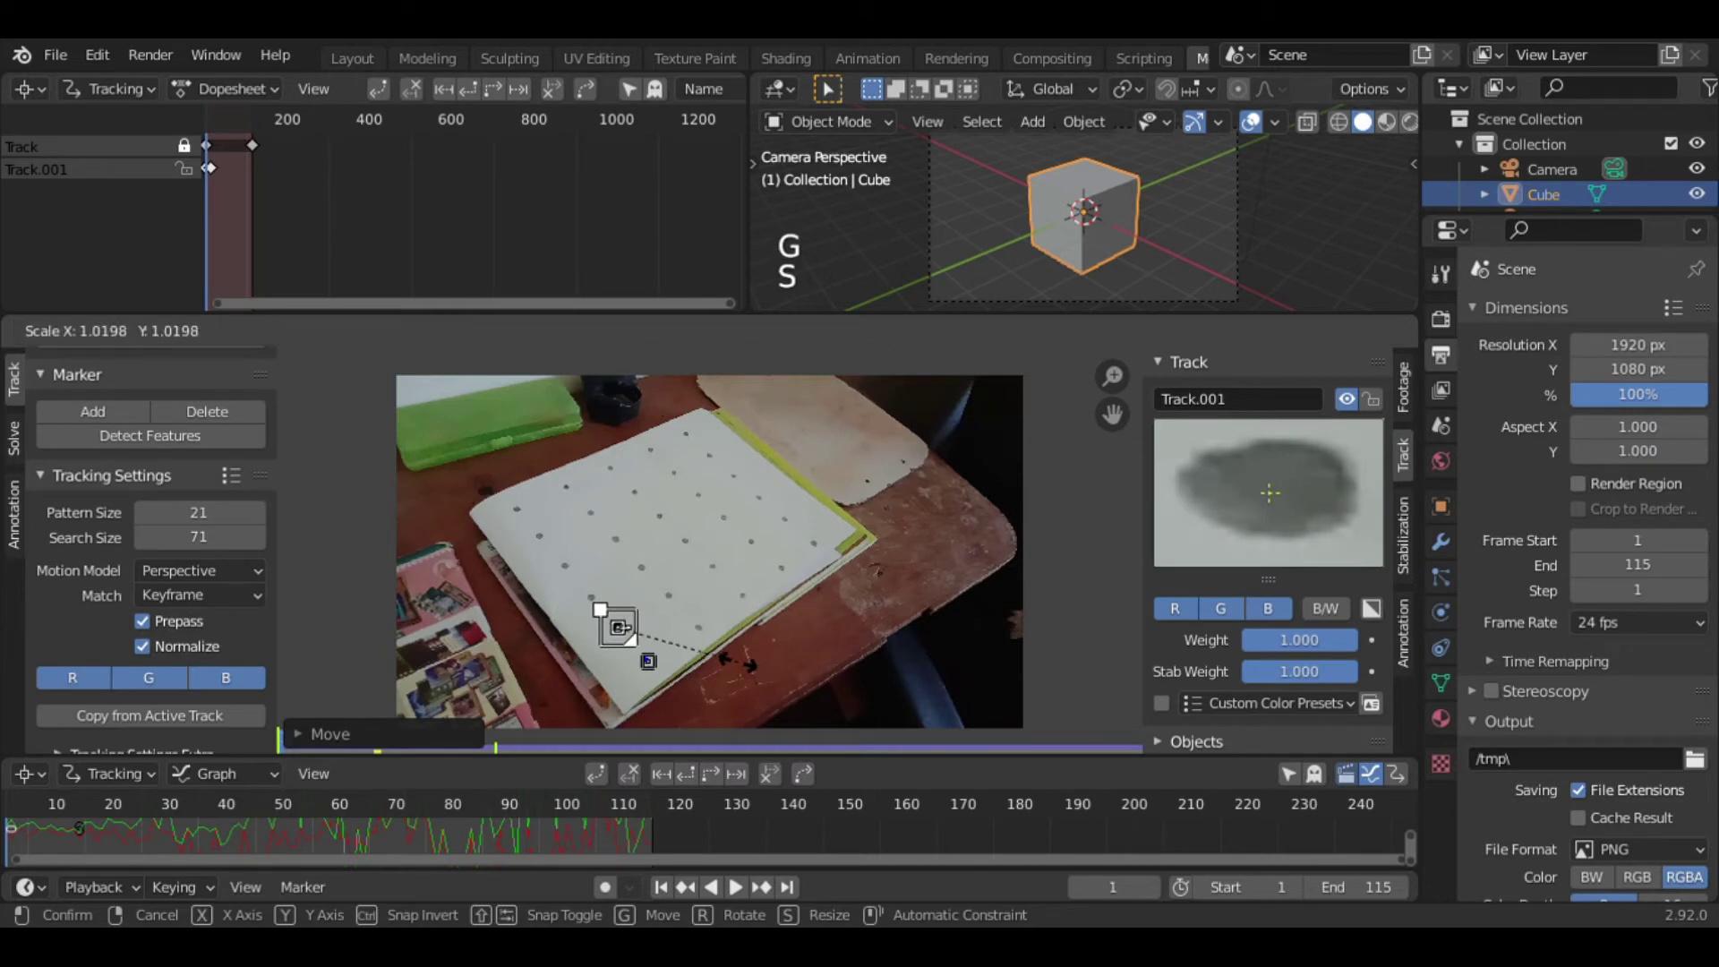
{"action": "left_click", "coordinate": [733, 602]}
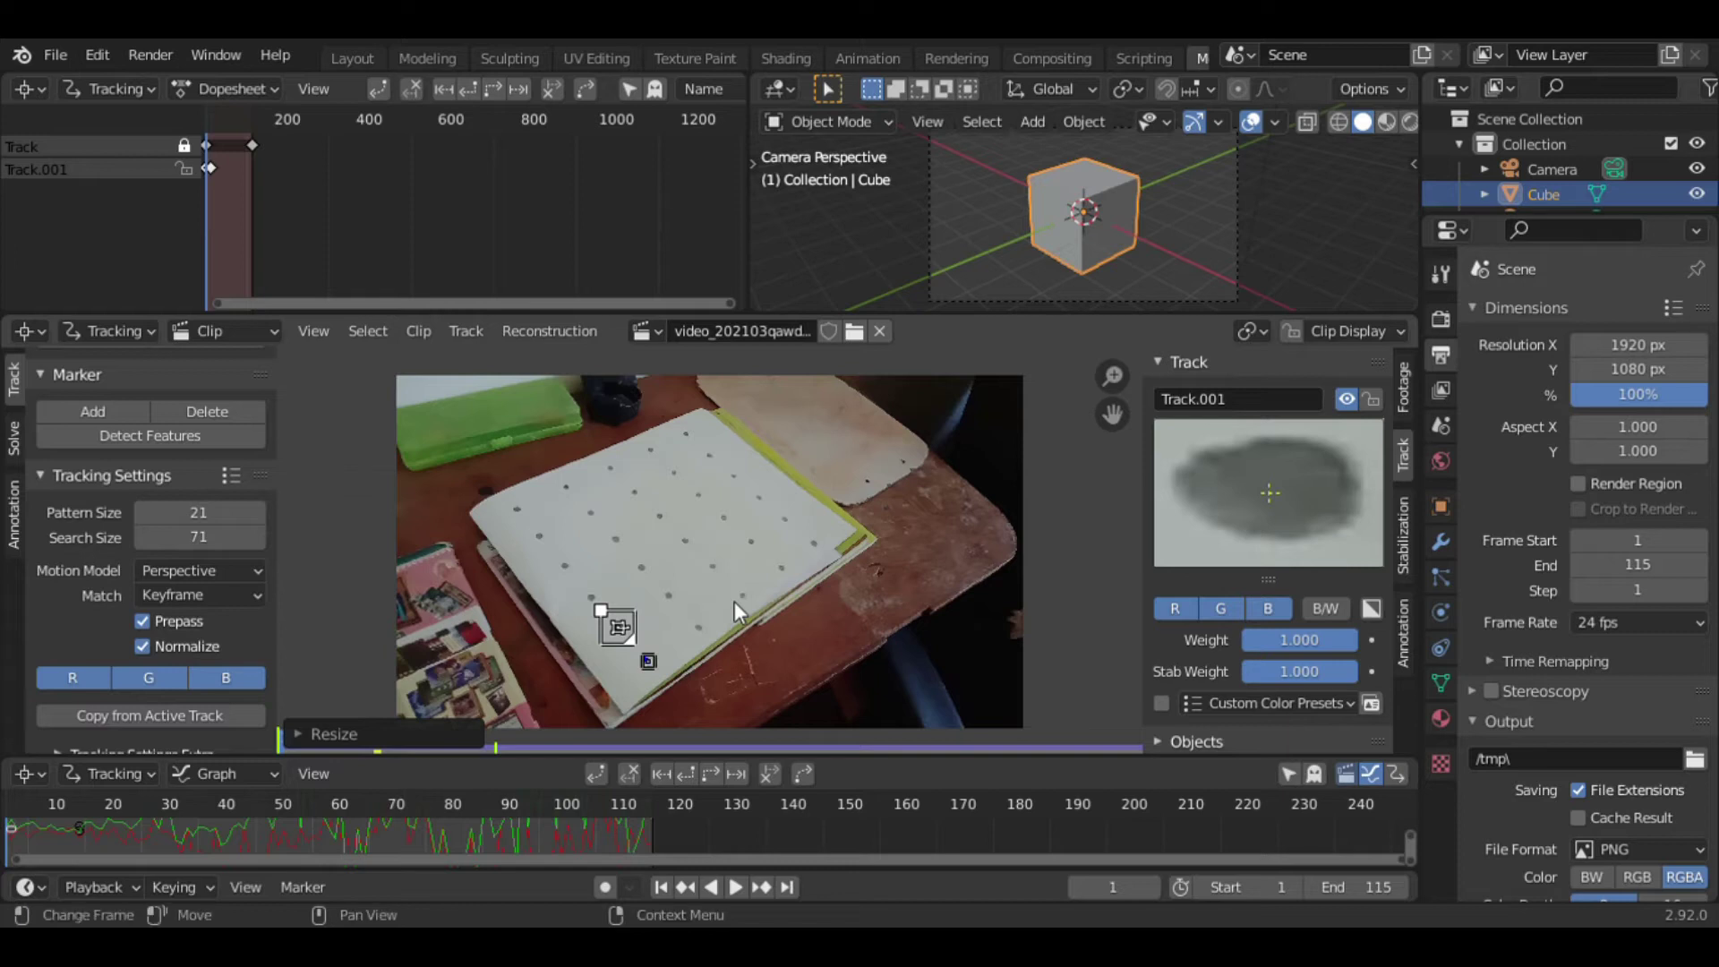
- Track Track.001 forward frame by frame to the clip's end, then rewind to frame 1
{"action": "left_click", "coordinate": [735, 602]}
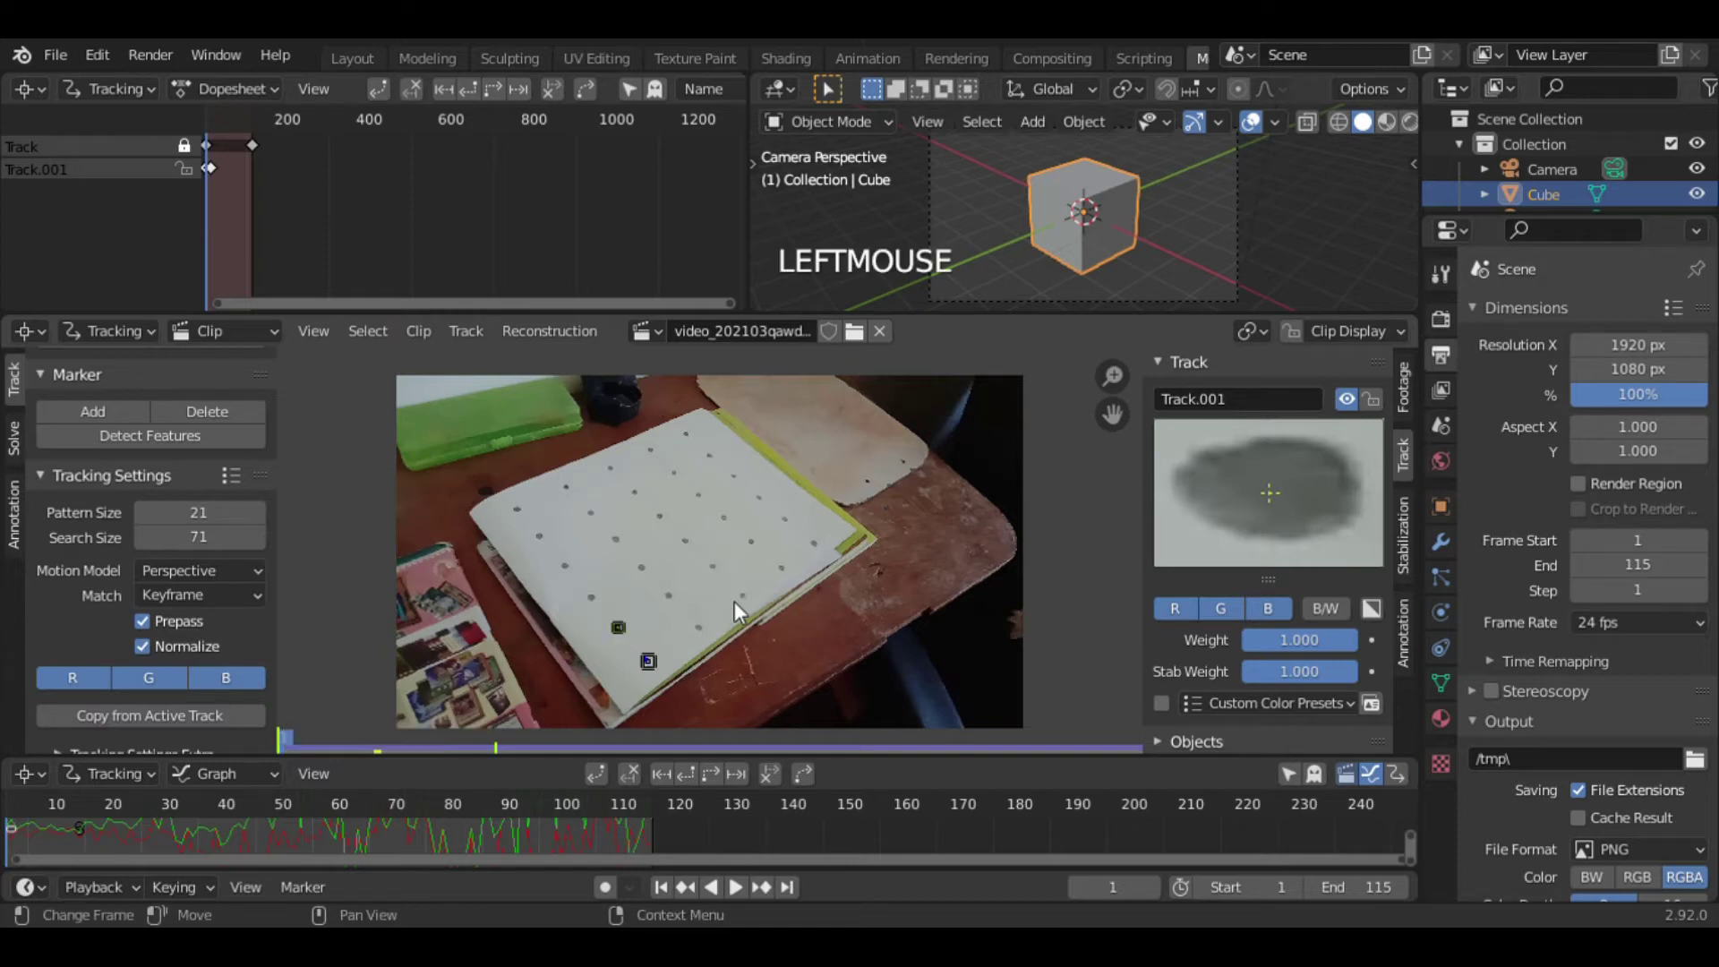
{"action": "left_click", "coordinate": [618, 627]}
{"action": "key", "text": "alt+Right"}
{"action": "key", "text": "alt+Right"}
{"action": "key", "text": "alt+Right"}
{"action": "key", "text": "alt+Right"}
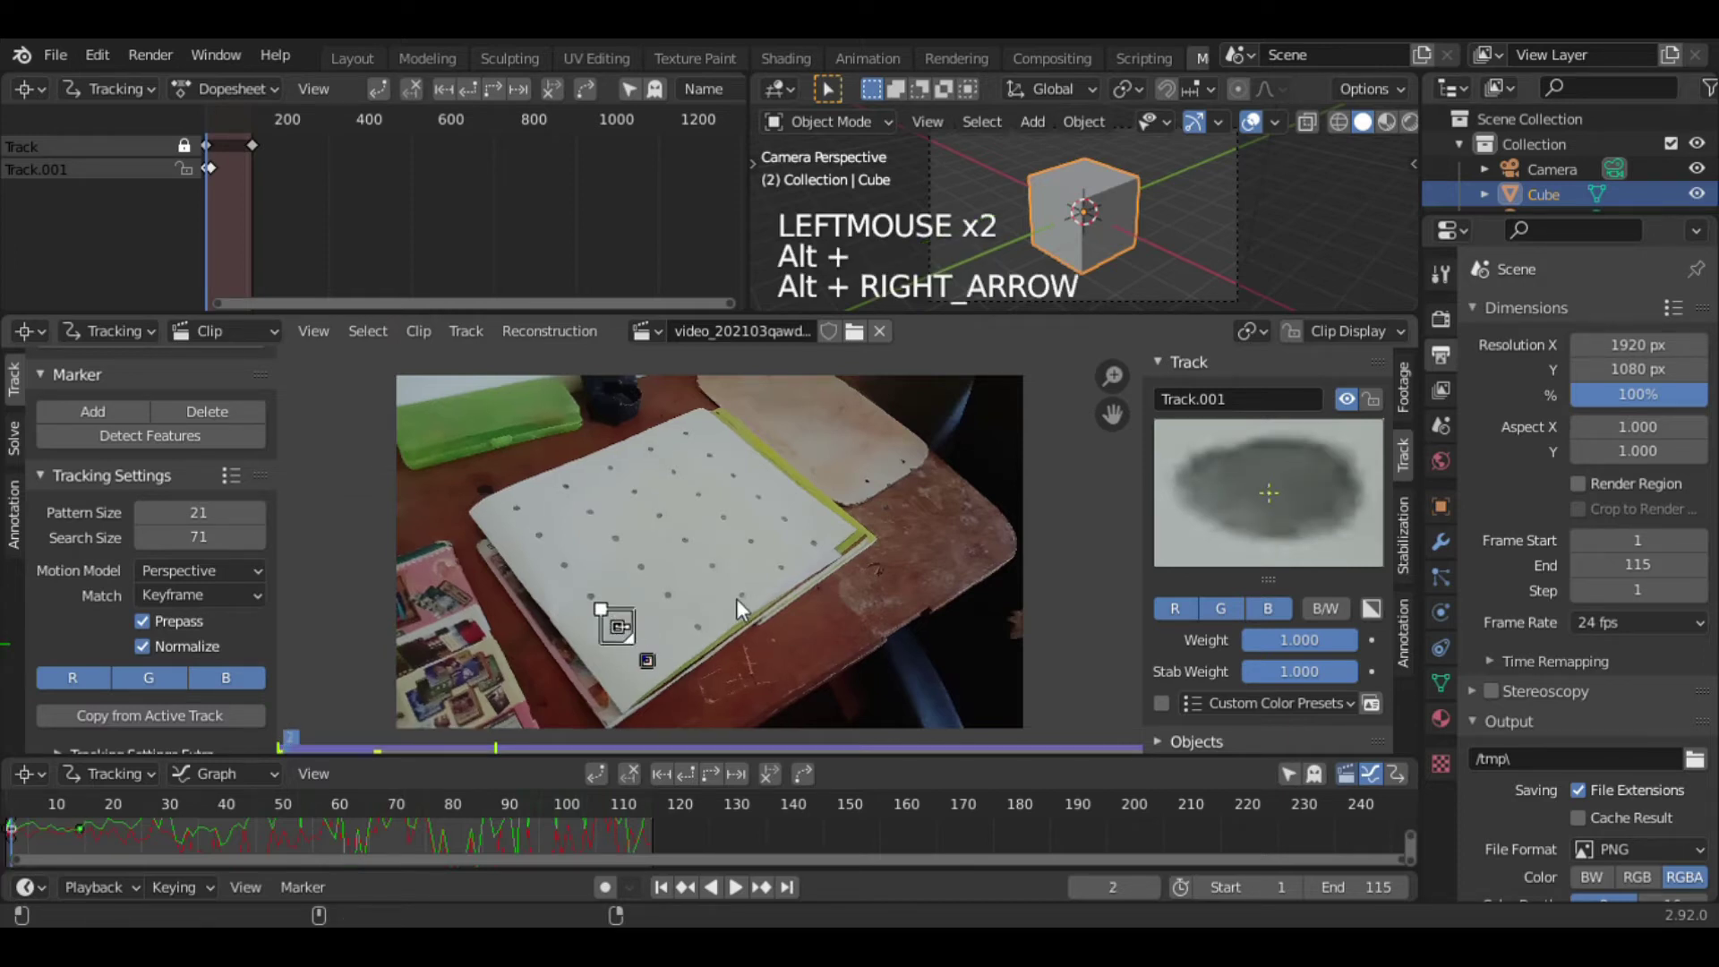
{"action": "key", "text": "alt+Right"}
{"action": "key", "text": "alt+Right"}
{"action": "key", "text": "alt+Right"}
{"action": "key", "text": "alt+Right"}
{"action": "key", "text": "alt+Right"}
{"action": "key", "text": "alt+Right"}
{"action": "key", "text": "alt+Right"}
{"action": "key", "text": "alt+Right"}
{"action": "key", "text": "alt+Right"}
{"action": "key", "text": "alt+Right"}
{"action": "key", "text": "alt+Right"}
{"action": "key", "text": "alt+Right"}
{"action": "key", "text": "alt+Right"}
{"action": "key", "text": "alt+Right"}
{"action": "key", "text": "alt+Right"}
{"action": "key", "text": "alt+Right"}
{"action": "key", "text": "alt+Right"}
{"action": "key", "text": "alt+Right"}
{"action": "key", "text": "alt+Right"}
{"action": "key", "text": "alt+Right"}
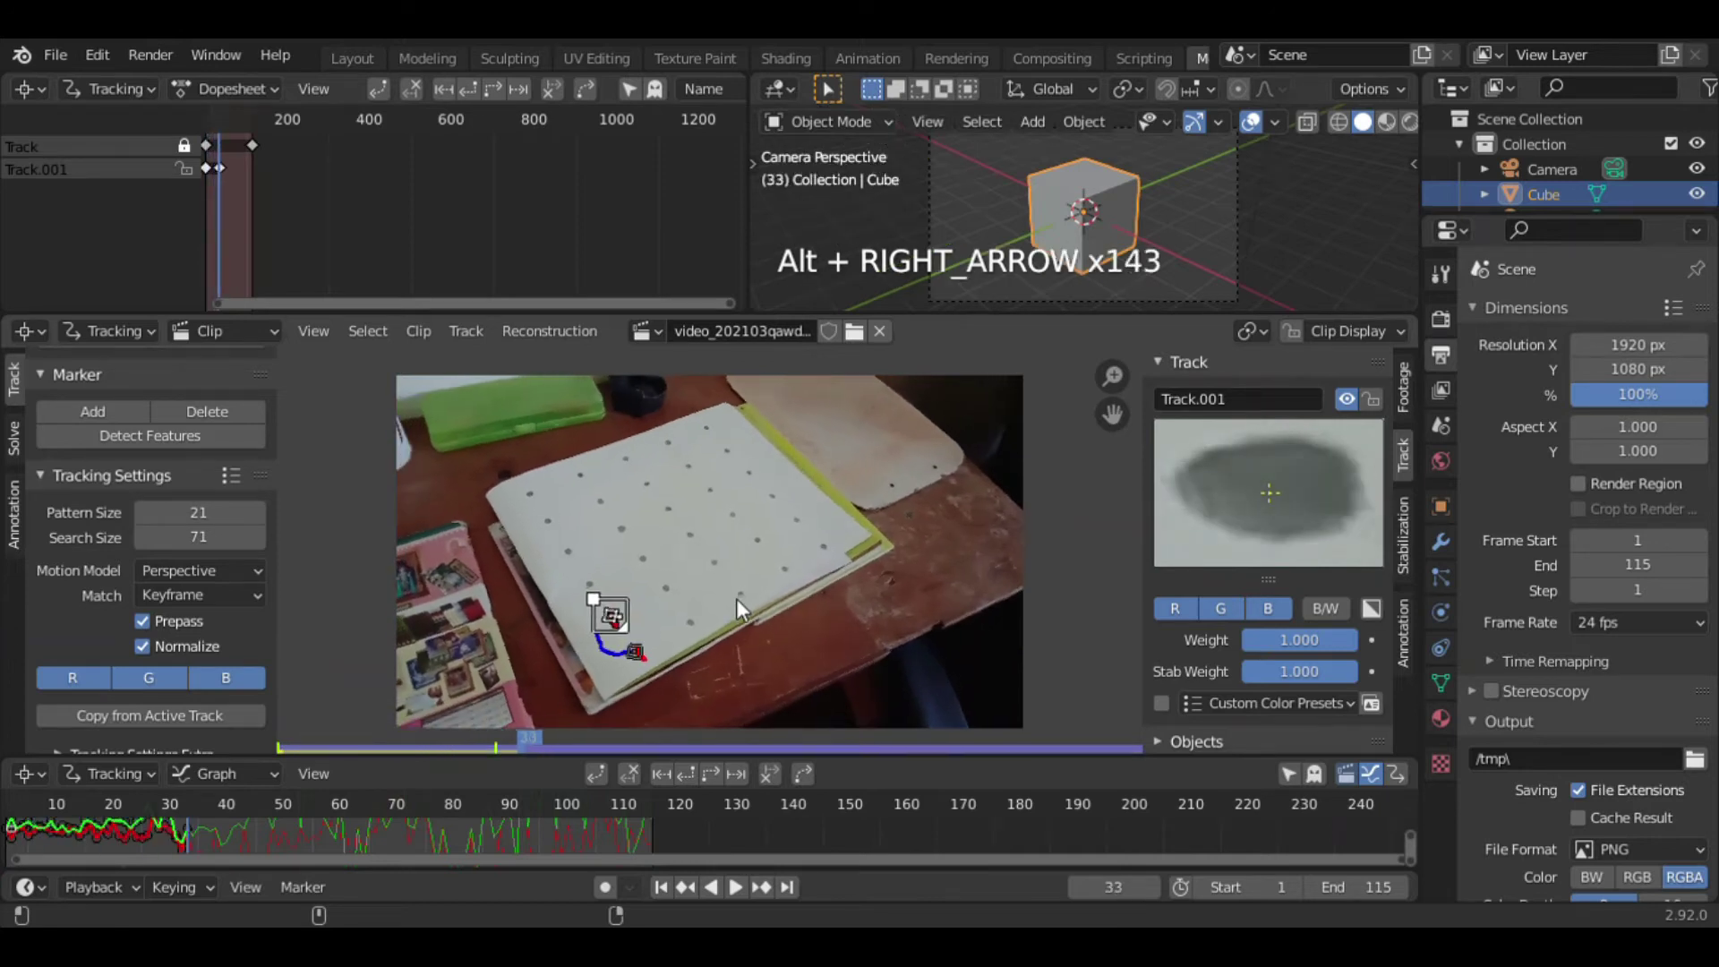
{"action": "key", "text": "alt+Right"}
{"action": "key", "text": "alt+Right"}
{"action": "key", "text": "alt+Right"}
{"action": "key", "text": "alt+Right"}
{"action": "key", "text": "alt+Right"}
{"action": "key", "text": "alt+Right"}
{"action": "key", "text": "alt+Right"}
{"action": "key", "text": "alt+Right"}
{"action": "key", "text": "alt+Right"}
{"action": "key", "text": "alt+Right"}
{"action": "key", "text": "alt+Right"}
{"action": "key", "text": "alt+Right"}
{"action": "key", "text": "alt+Right"}
{"action": "key", "text": "alt+Right"}
{"action": "key", "text": "alt+Right"}
{"action": "key", "text": "alt+Right"}
{"action": "key", "text": "alt+Right"}
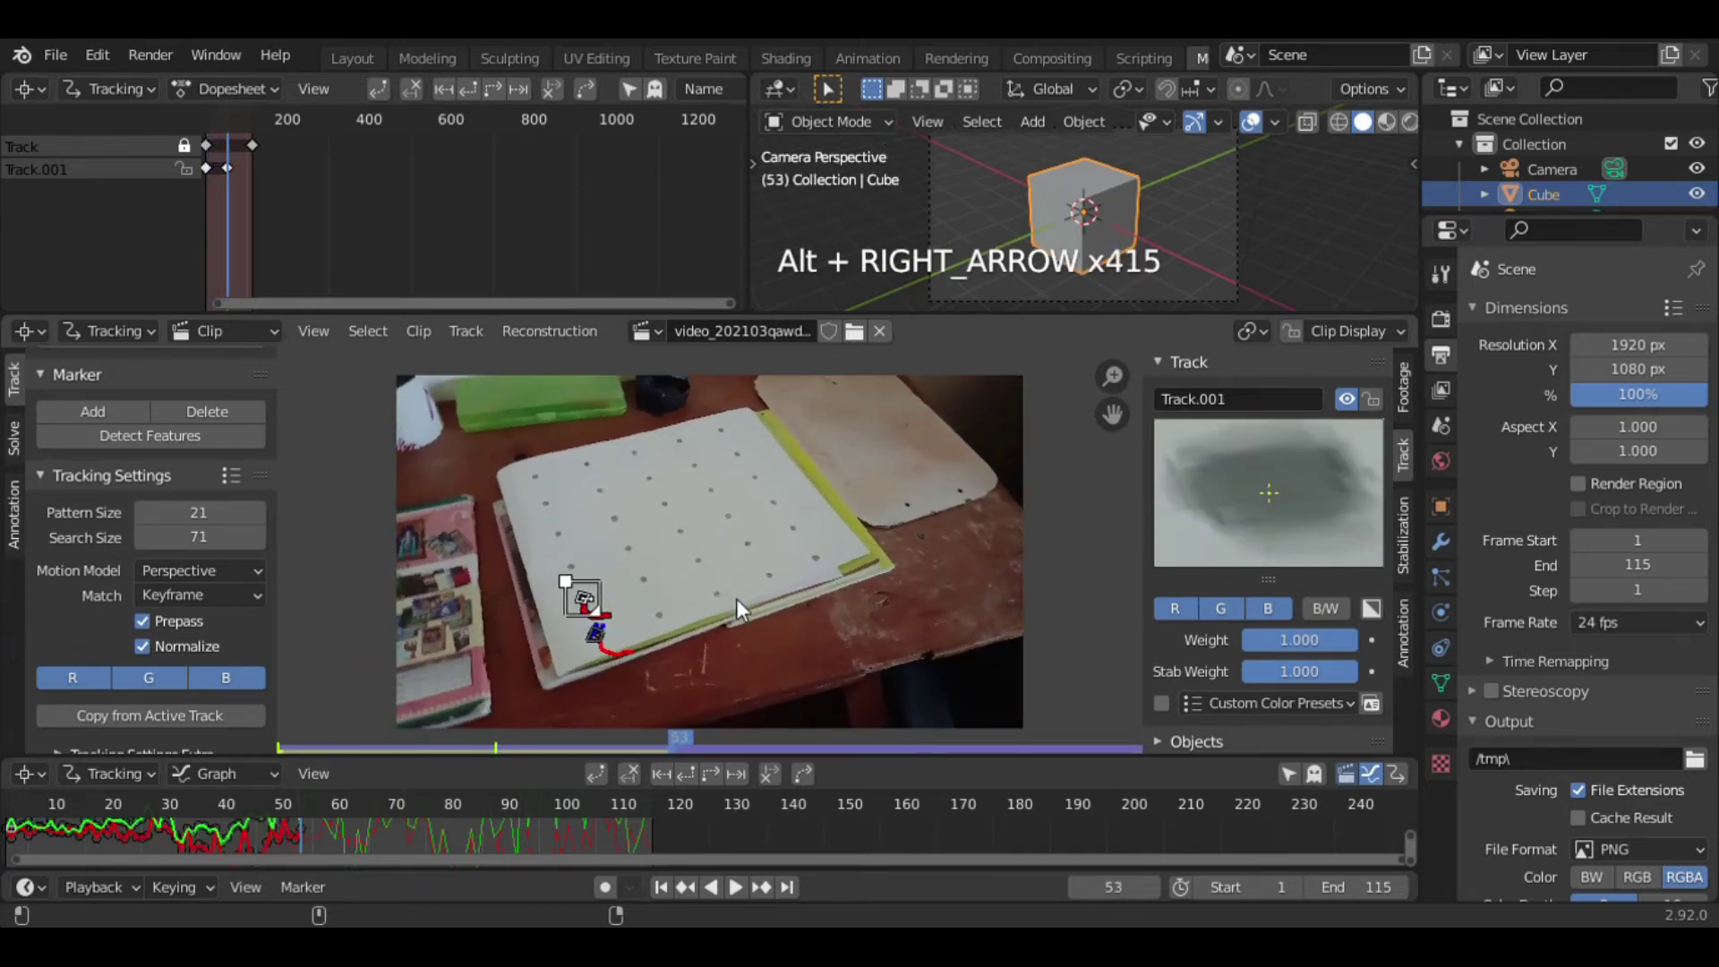
{"action": "key", "text": "alt+Right"}
{"action": "key", "text": "alt+Right"}
{"action": "key", "text": "alt+Right"}
{"action": "key", "text": "alt+Right"}
{"action": "key", "text": "alt+Right"}
{"action": "key", "text": "alt+Right"}
{"action": "key", "text": "alt+Right"}
{"action": "key", "text": "alt+Right"}
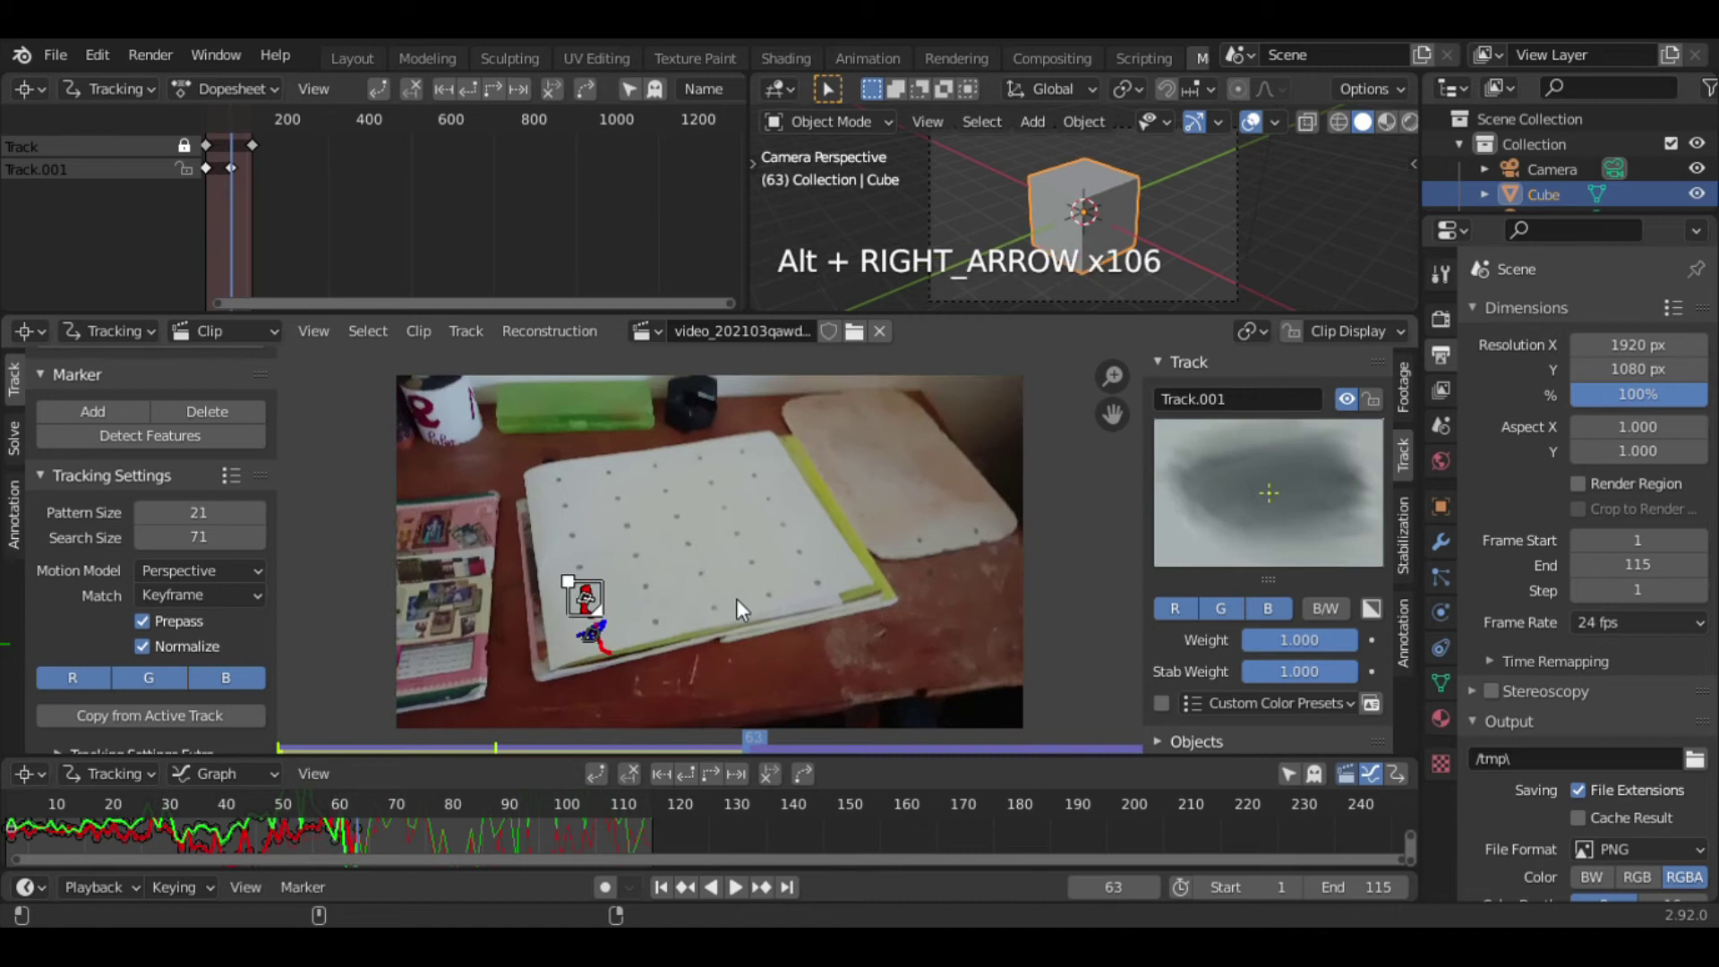
{"action": "key", "text": "alt+Right"}
{"action": "key", "text": "alt+Right"}
{"action": "key", "text": "alt+Right"}
{"action": "key", "text": "alt+Right"}
{"action": "key", "text": "alt+Right"}
{"action": "key", "text": "alt+Right"}
{"action": "key", "text": "alt+Right"}
{"action": "key", "text": "alt+Right"}
{"action": "key", "text": "alt+Right"}
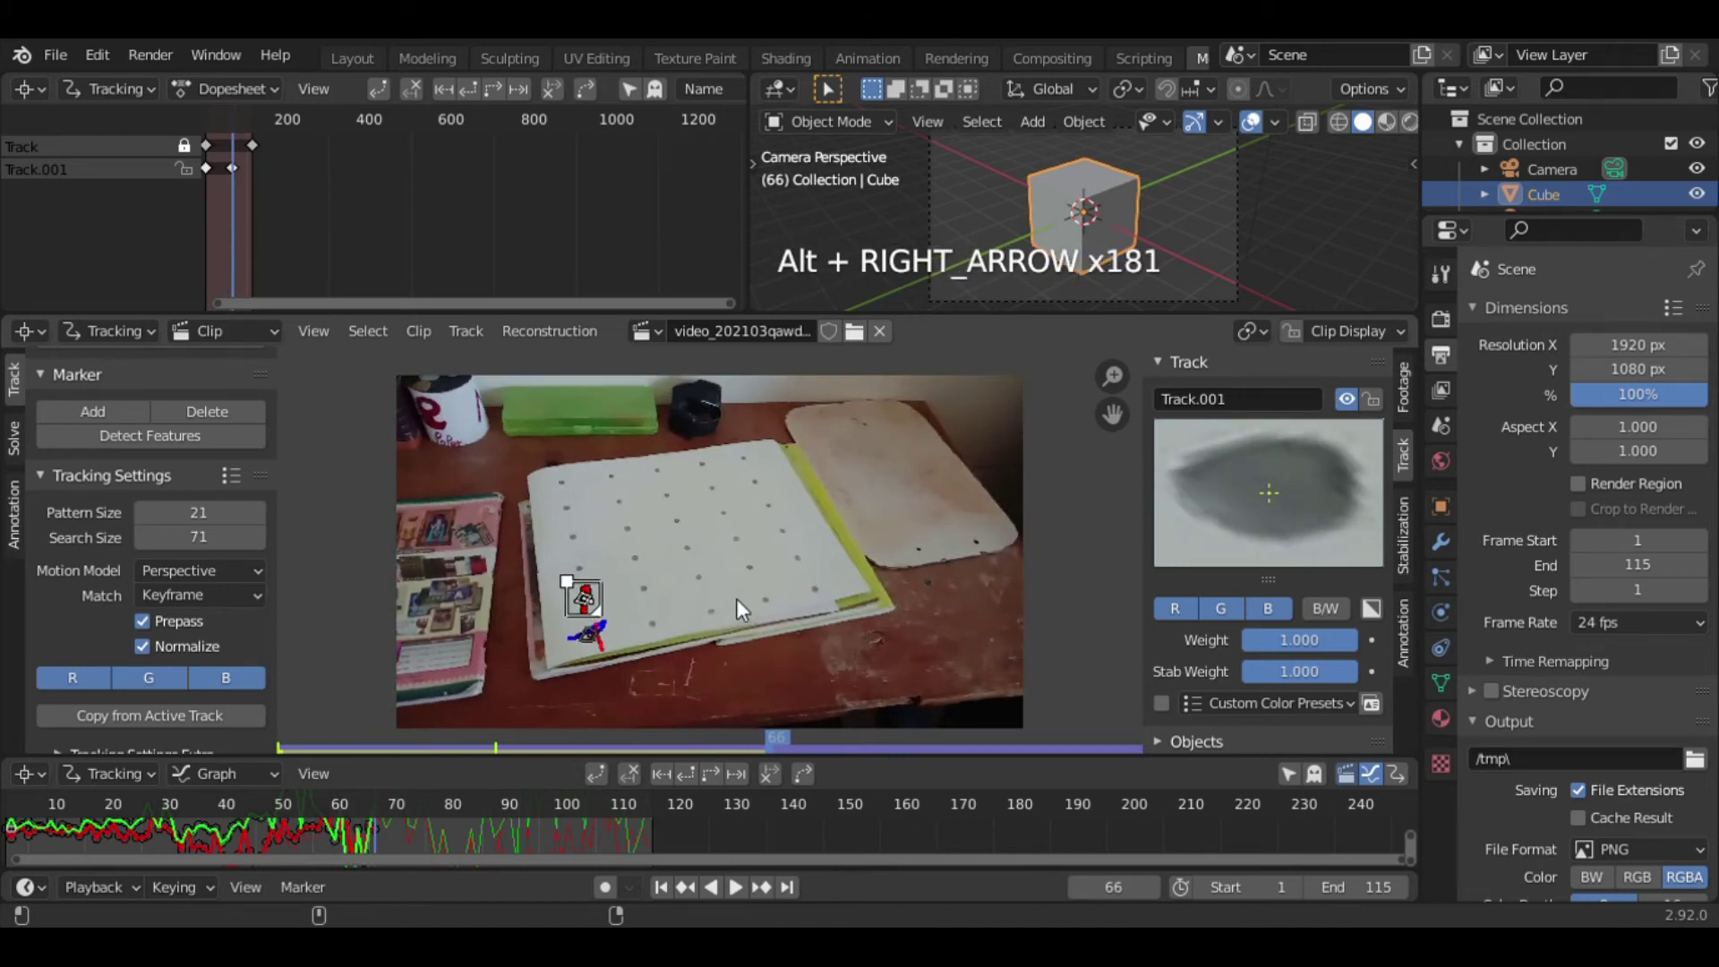
{"action": "key", "text": "alt+Right"}
{"action": "key", "text": "alt+Right"}
{"action": "key", "text": "alt+Right"}
{"action": "key", "text": "alt+Right"}
{"action": "key", "text": "alt+Right"}
{"action": "key", "text": "alt+Right"}
{"action": "key", "text": "alt+Right"}
{"action": "key", "text": "alt+Right"}
{"action": "key", "text": "alt+Right"}
{"action": "key", "text": "alt+Right"}
{"action": "key", "text": "alt+Right"}
{"action": "key", "text": "alt+Right"}
{"action": "key", "text": "alt+Right"}
{"action": "key", "text": "alt+Right"}
{"action": "key", "text": "alt+Right"}
{"action": "key", "text": "alt+Right"}
{"action": "key", "text": "alt+Right"}
{"action": "key", "text": "alt+Right"}
{"action": "key", "text": "alt+Right"}
{"action": "key", "text": "alt+Right"}
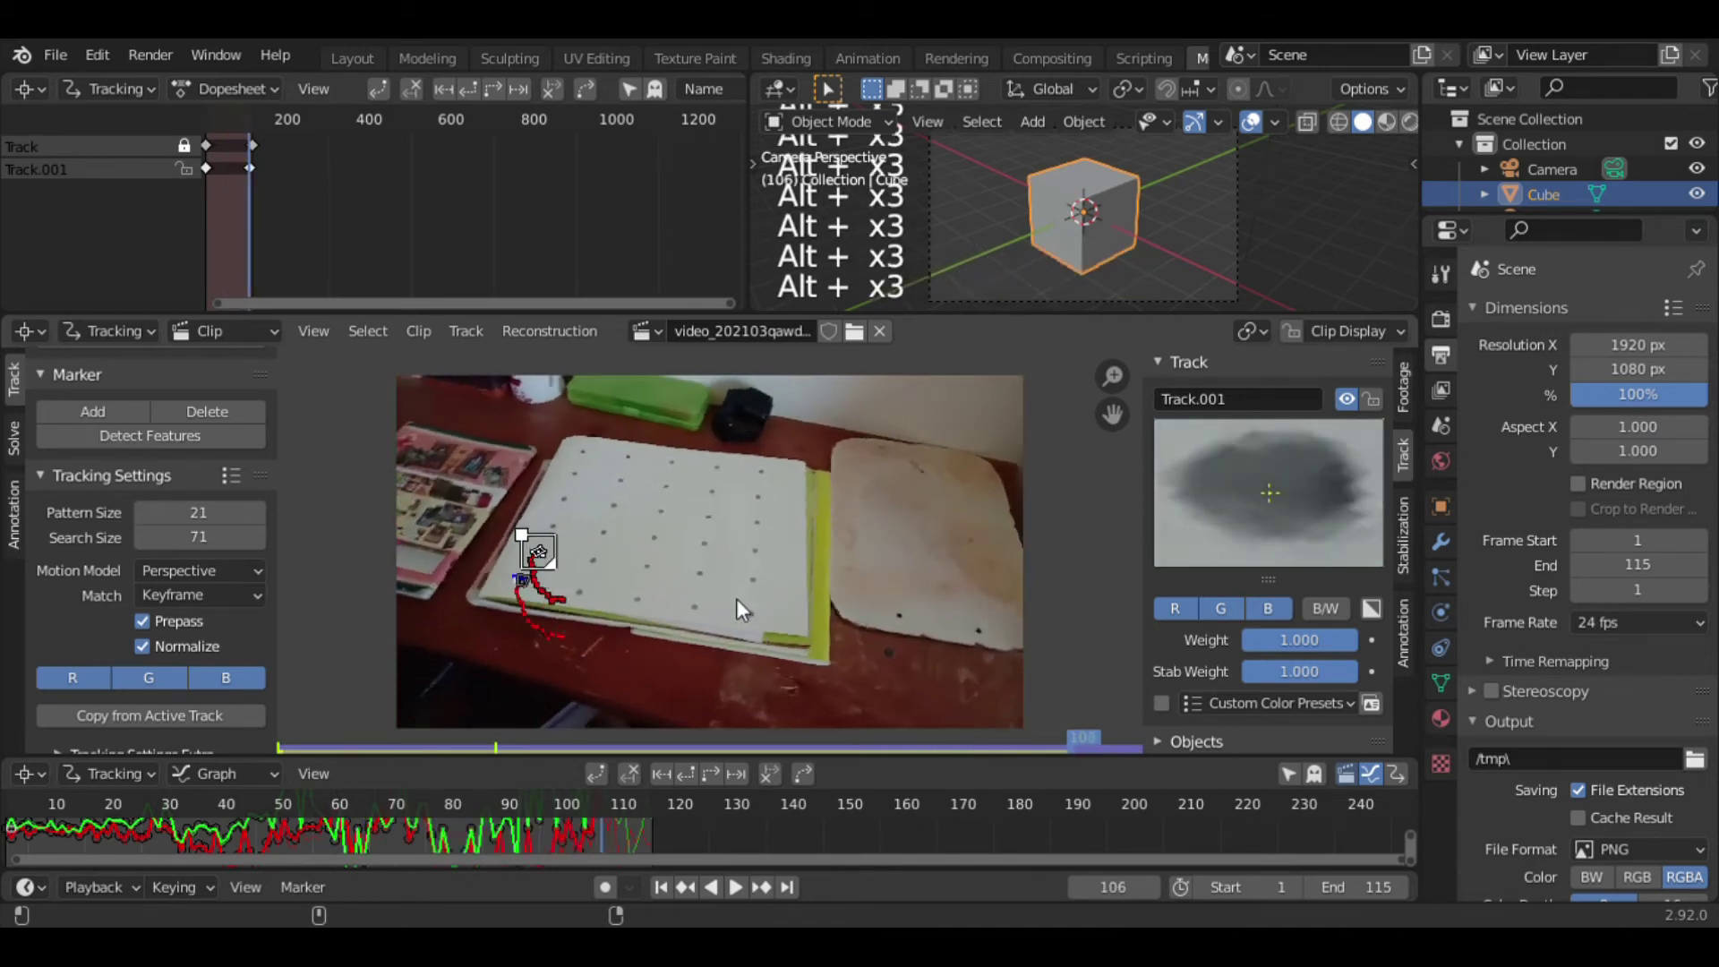
{"action": "key", "text": "shift+Left"}
- Lock Track.001, then add, adjust and track Track.002 and Track.003 on nearby dots
{"action": "key", "text": "ctrl+l"}
{"action": "left_click", "coordinate": [672, 591], "text": "ctrl"}
{"action": "key", "text": "g"}
{"action": "key", "text": "s"}
{"action": "key", "text": "ctrl+t"}
{"action": "key", "text": "shift+Left"}
{"action": "left_click", "coordinate": [697, 627], "text": "ctrl"}
{"action": "key", "text": "g"}
{"action": "key", "text": "g"}
{"action": "key", "text": "s"}
{"action": "key", "text": "ctrl+t"}
- Add Track.004 on another dot and track it to the end, correcting its drift
{"action": "key", "text": "shift+Left"}
{"action": "left_click", "coordinate": [595, 591], "text": "ctrl"}
{"action": "key", "text": "s"}
{"action": "key", "text": "ctrl+t"}
{"action": "key", "text": "g"}
{"action": "key", "text": "alt+Right"}
{"action": "key", "text": "g"}
{"action": "key", "text": "g"}
{"action": "left_click", "coordinate": [680, 605]}
{"action": "key", "text": "ctrl+t"}
{"action": "key", "text": "space"}
{"action": "key", "text": "space"}
{"action": "key", "text": "shift+Left"}
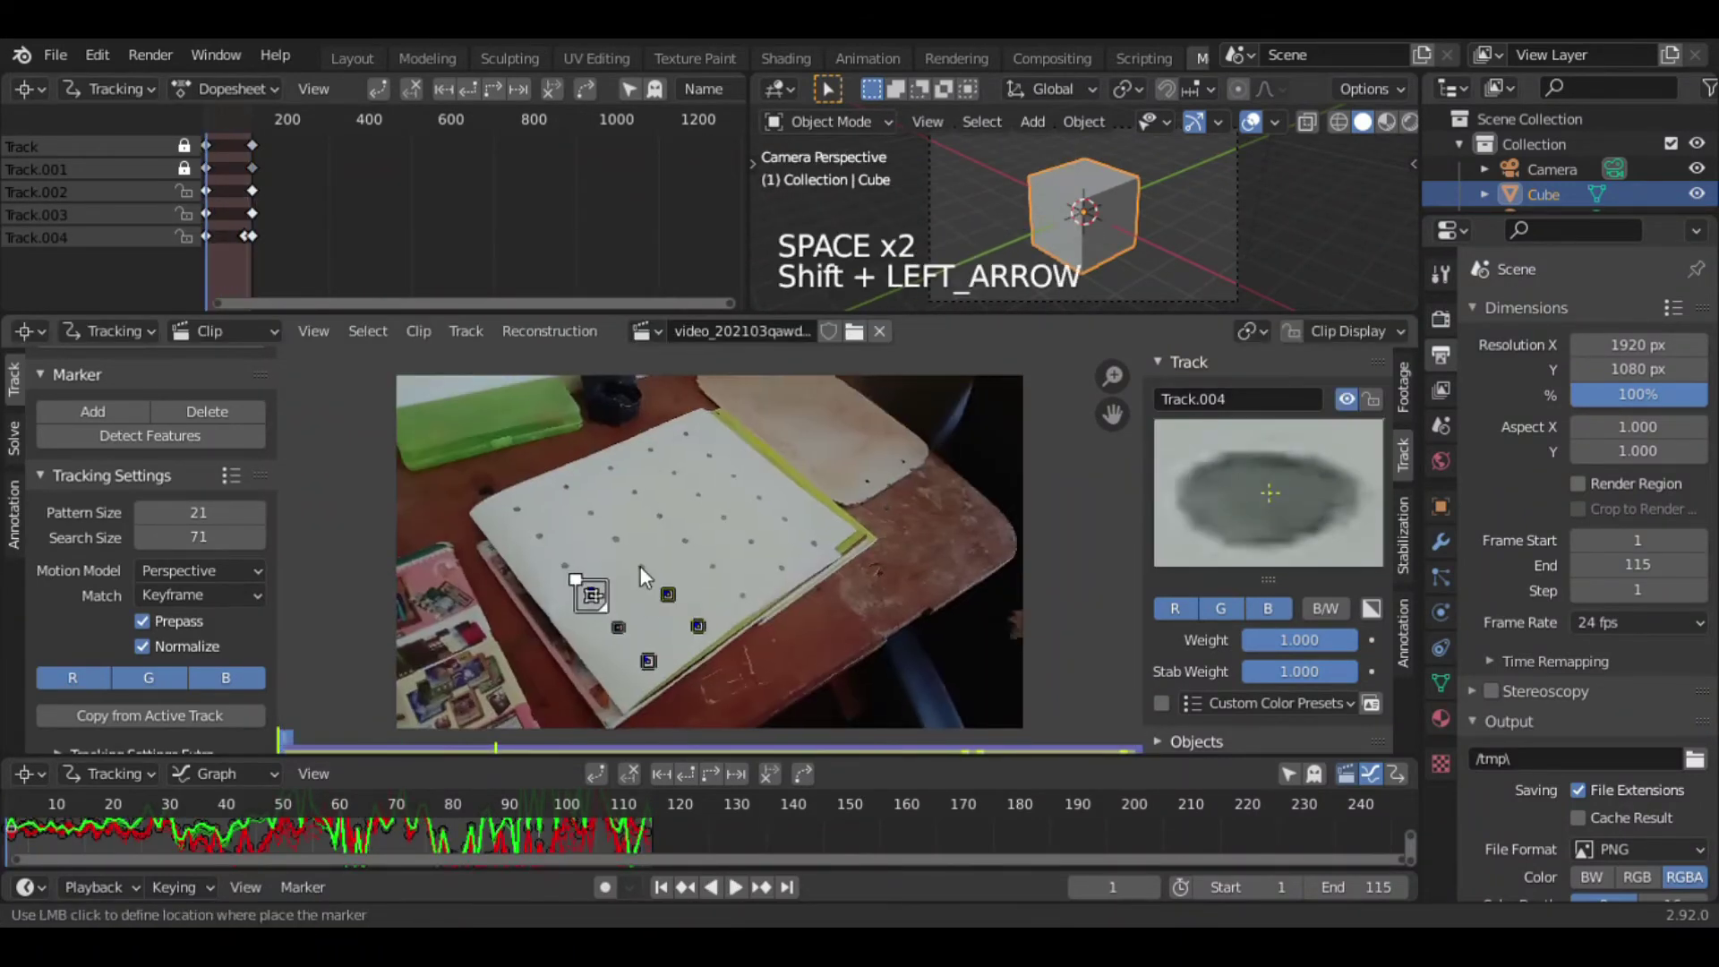
- Add, adjust and track Track.005, Track.006 and Track.007 on dots across the paper
{"action": "left_click", "coordinate": [553, 583], "text": "ctrl"}
{"action": "key", "text": "s"}
{"action": "key", "text": "s"}
{"action": "key", "text": "g"}
{"action": "left_click", "coordinate": [391, 552]}
{"action": "key", "text": "shift+Left"}
{"action": "left_click", "coordinate": [385, 555], "text": "ctrl"}
{"action": "key", "text": "g"}
{"action": "key", "text": "ctrl+t"}
{"action": "key", "text": "shift+Left"}
{"action": "left_click", "coordinate": [497, 506], "text": "ctrl"}
{"action": "key", "text": "s"}
{"action": "key", "text": "s"}
{"action": "key", "text": "s"}
{"action": "key", "text": "ctrl+t"}
- Rewind to frame 1, select all markers and lock every track
{"action": "key", "text": "shift+Left"}
{"action": "key", "text": "a"}
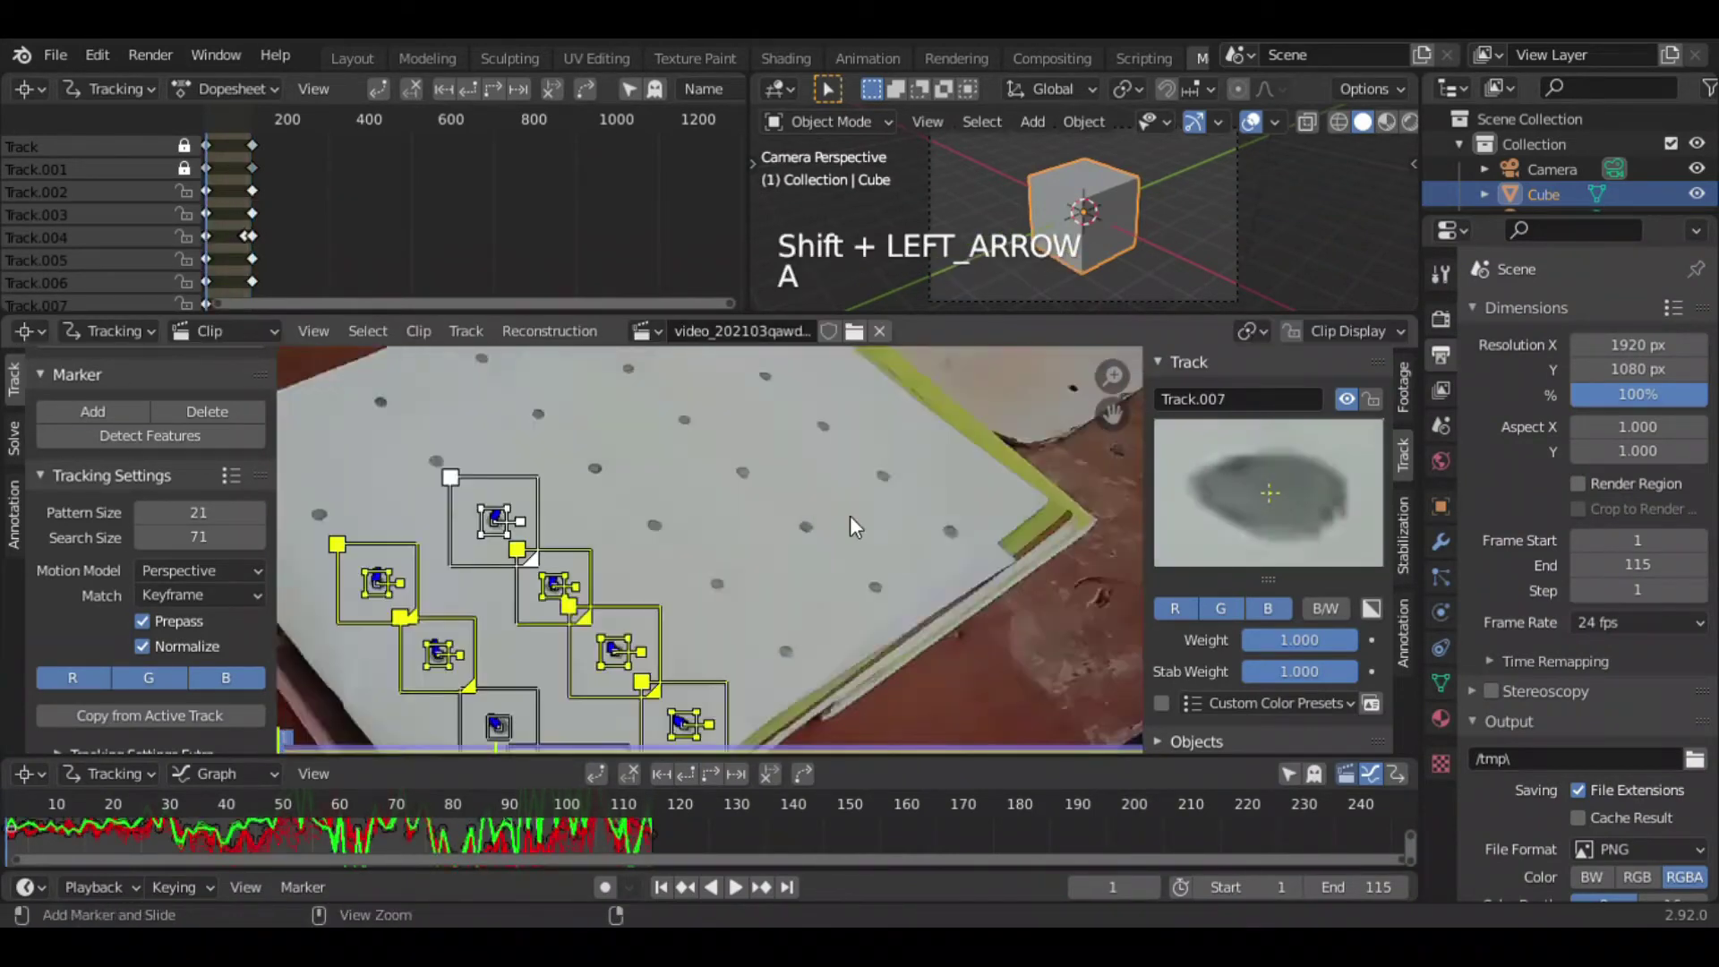
{"action": "key", "text": "ctrl+l"}
{"action": "double_click", "coordinate": [943, 527]}
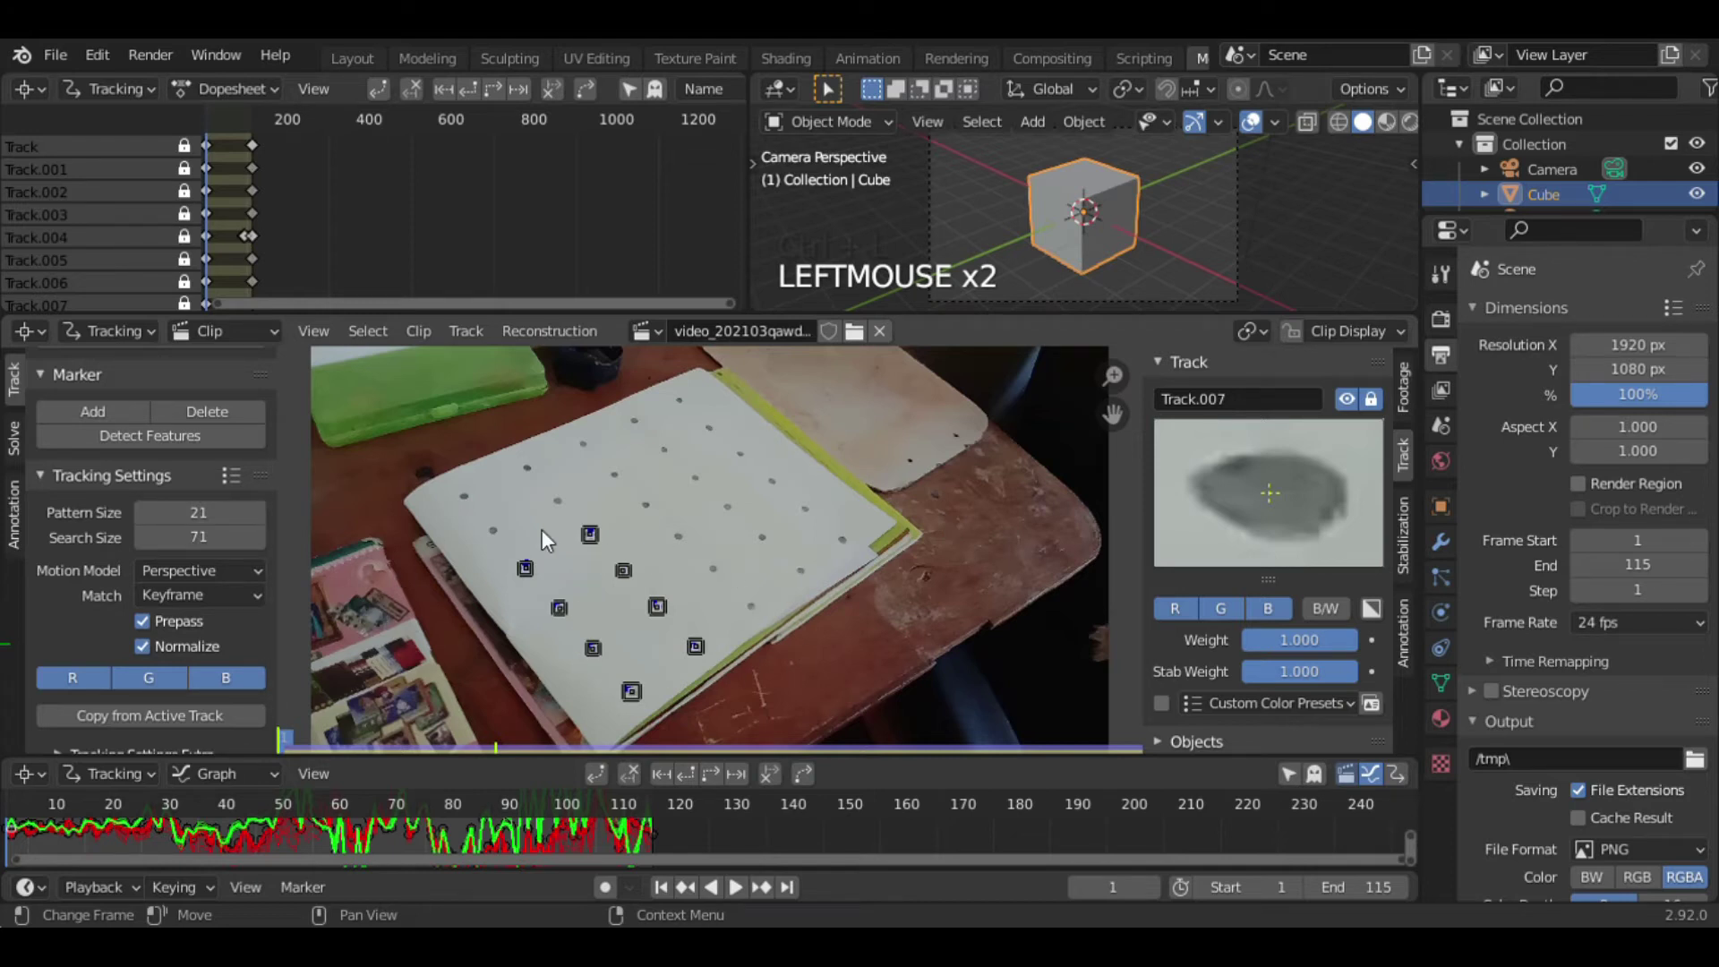
{"action": "scroll", "coordinate": [269, 474], "scroll_direction": "down", "scroll_amount": 2}
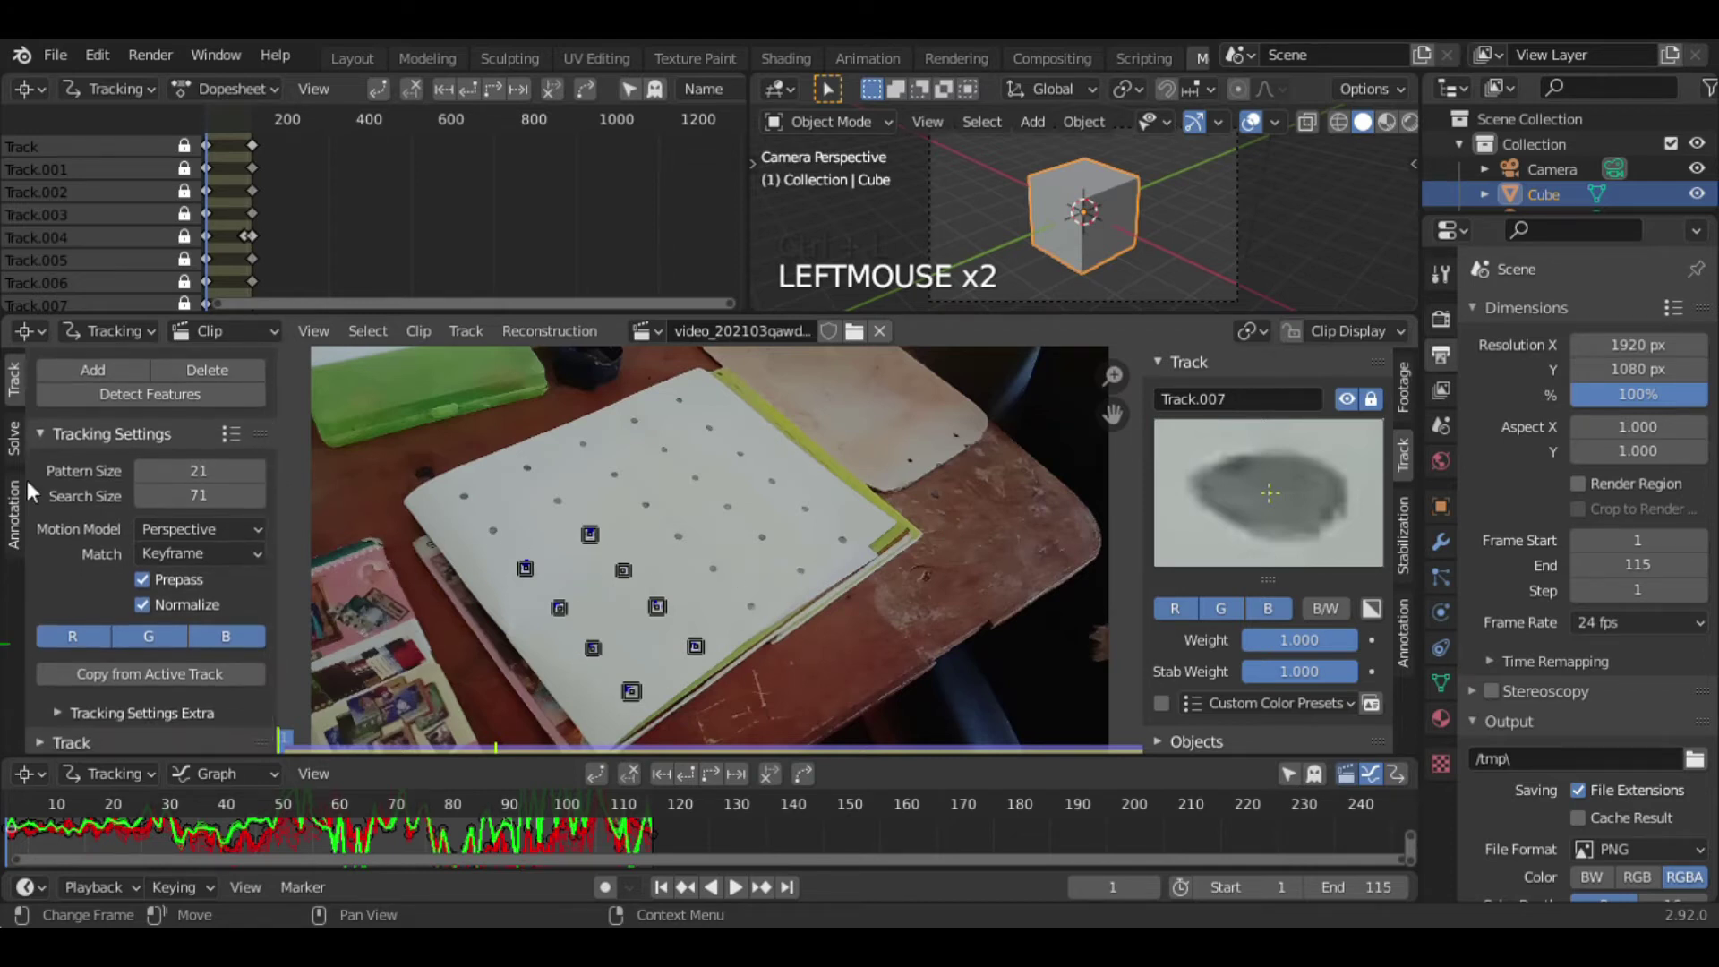
- Enable Keyframe in the Solve panel and select all tracking markers
{"action": "left_click", "coordinate": [12, 439]}
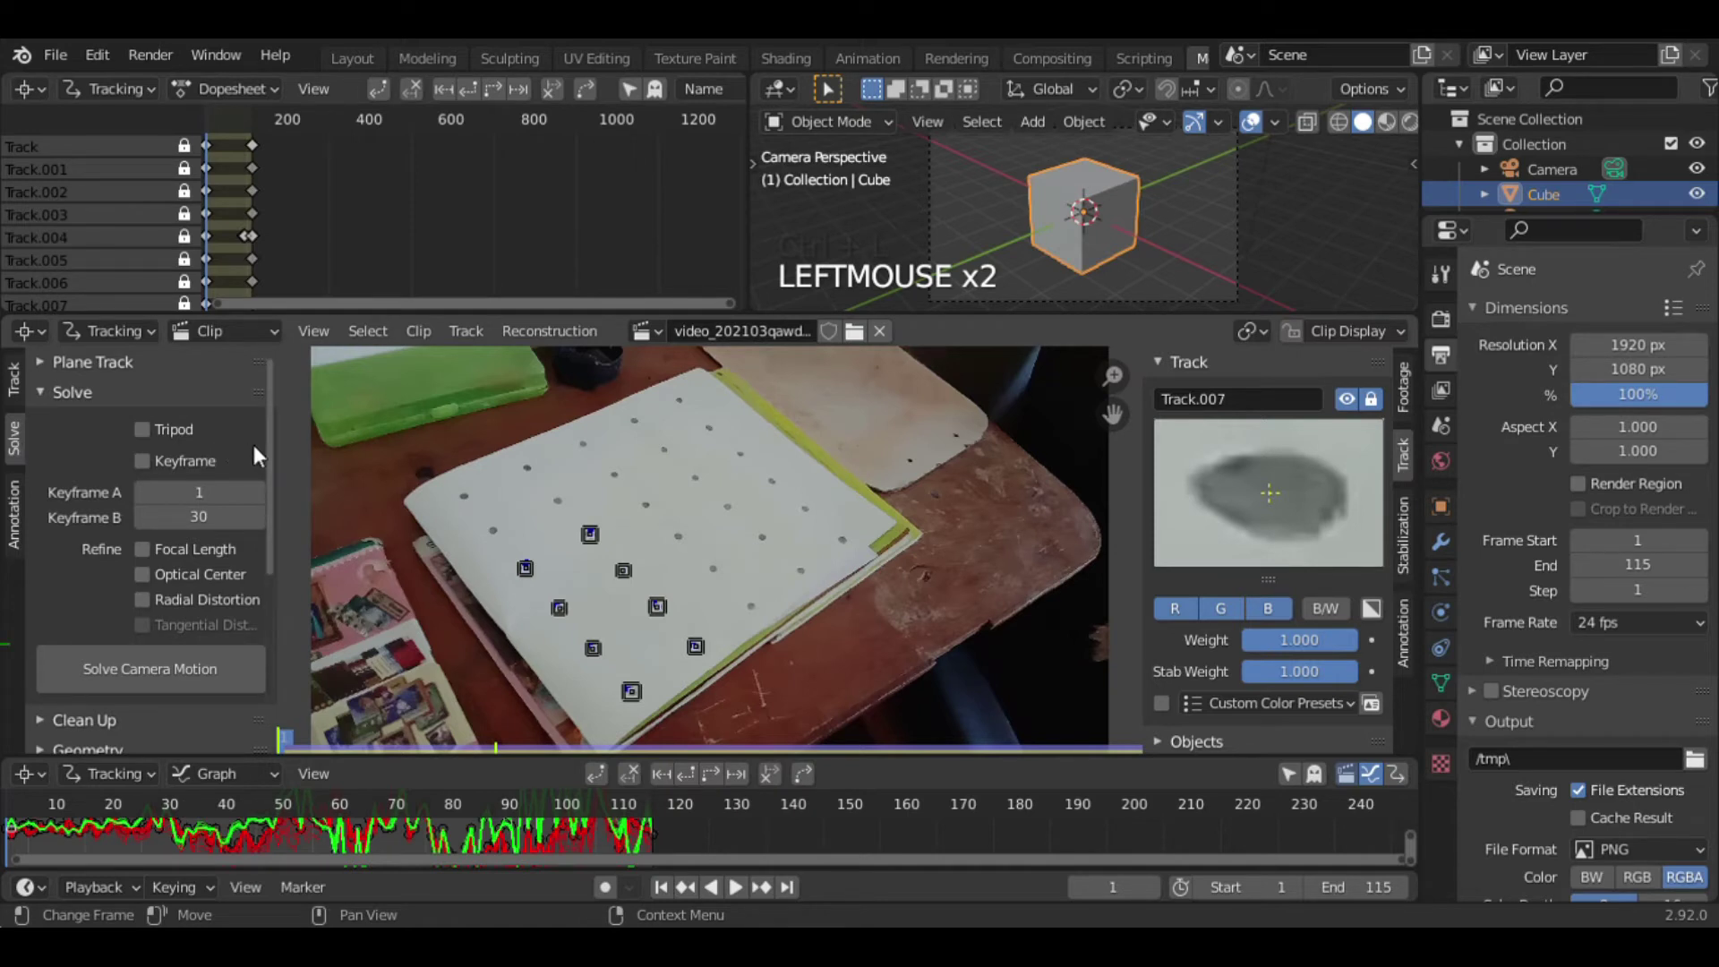
{"action": "left_click", "coordinate": [176, 459]}
{"action": "left_click_drag", "start_coordinate": [267, 464], "coordinate": [271, 557]}
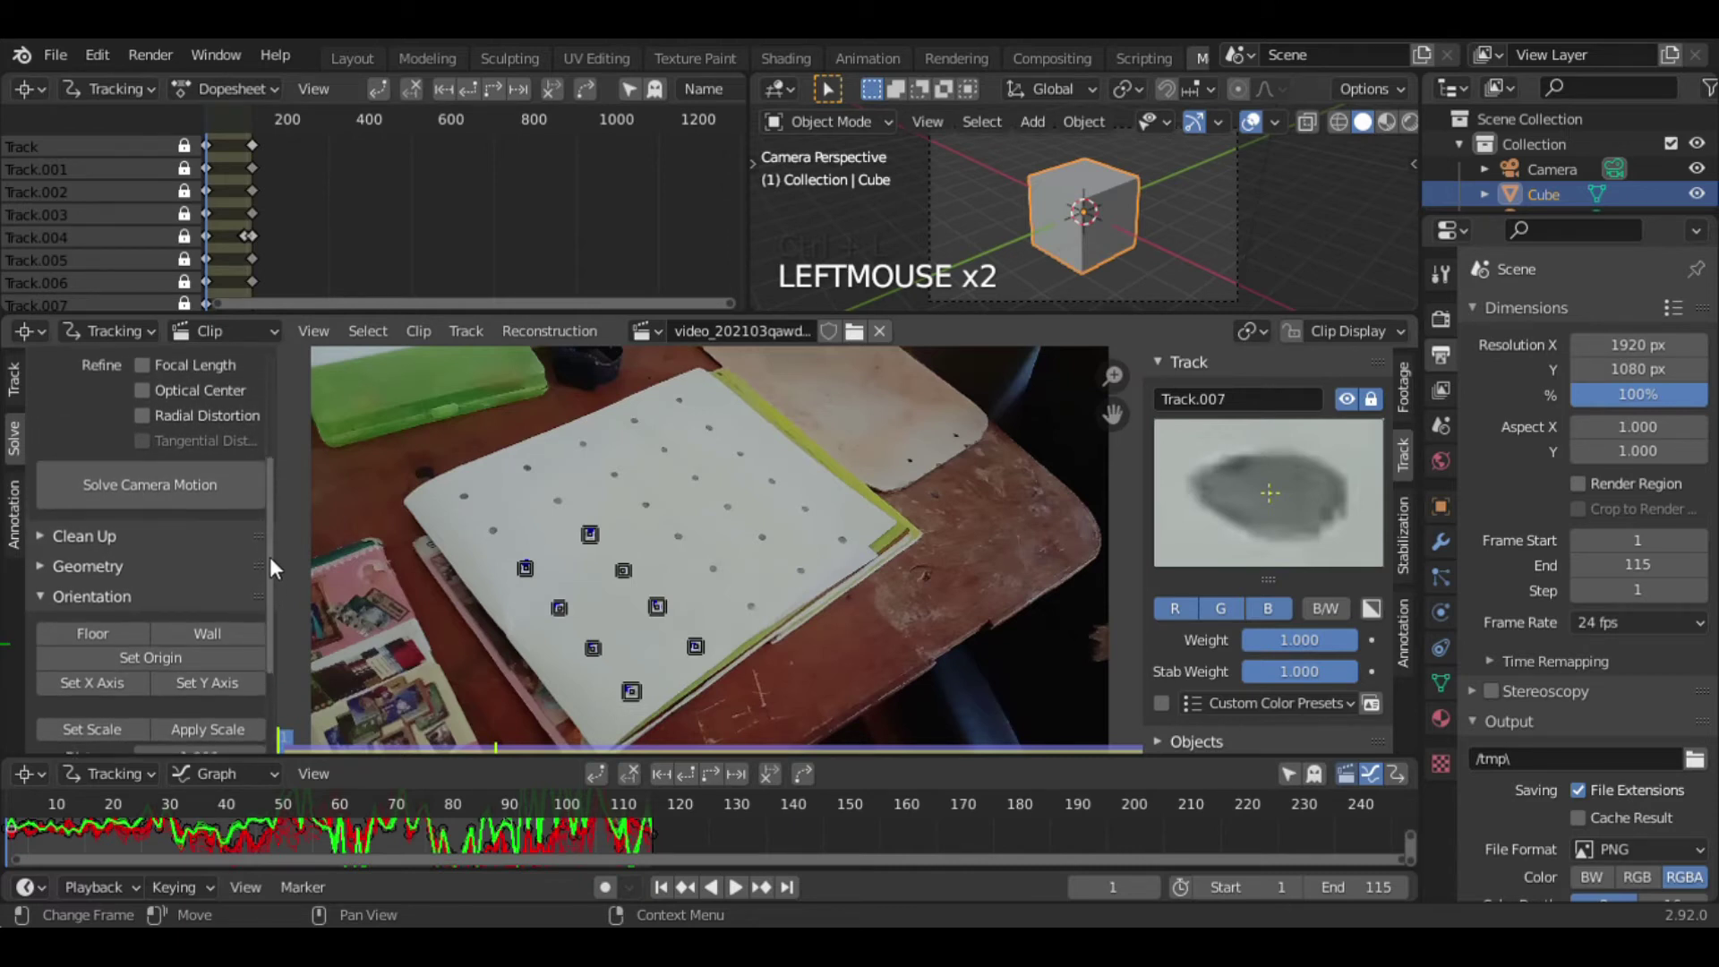
{"action": "left_click", "coordinate": [524, 571]}
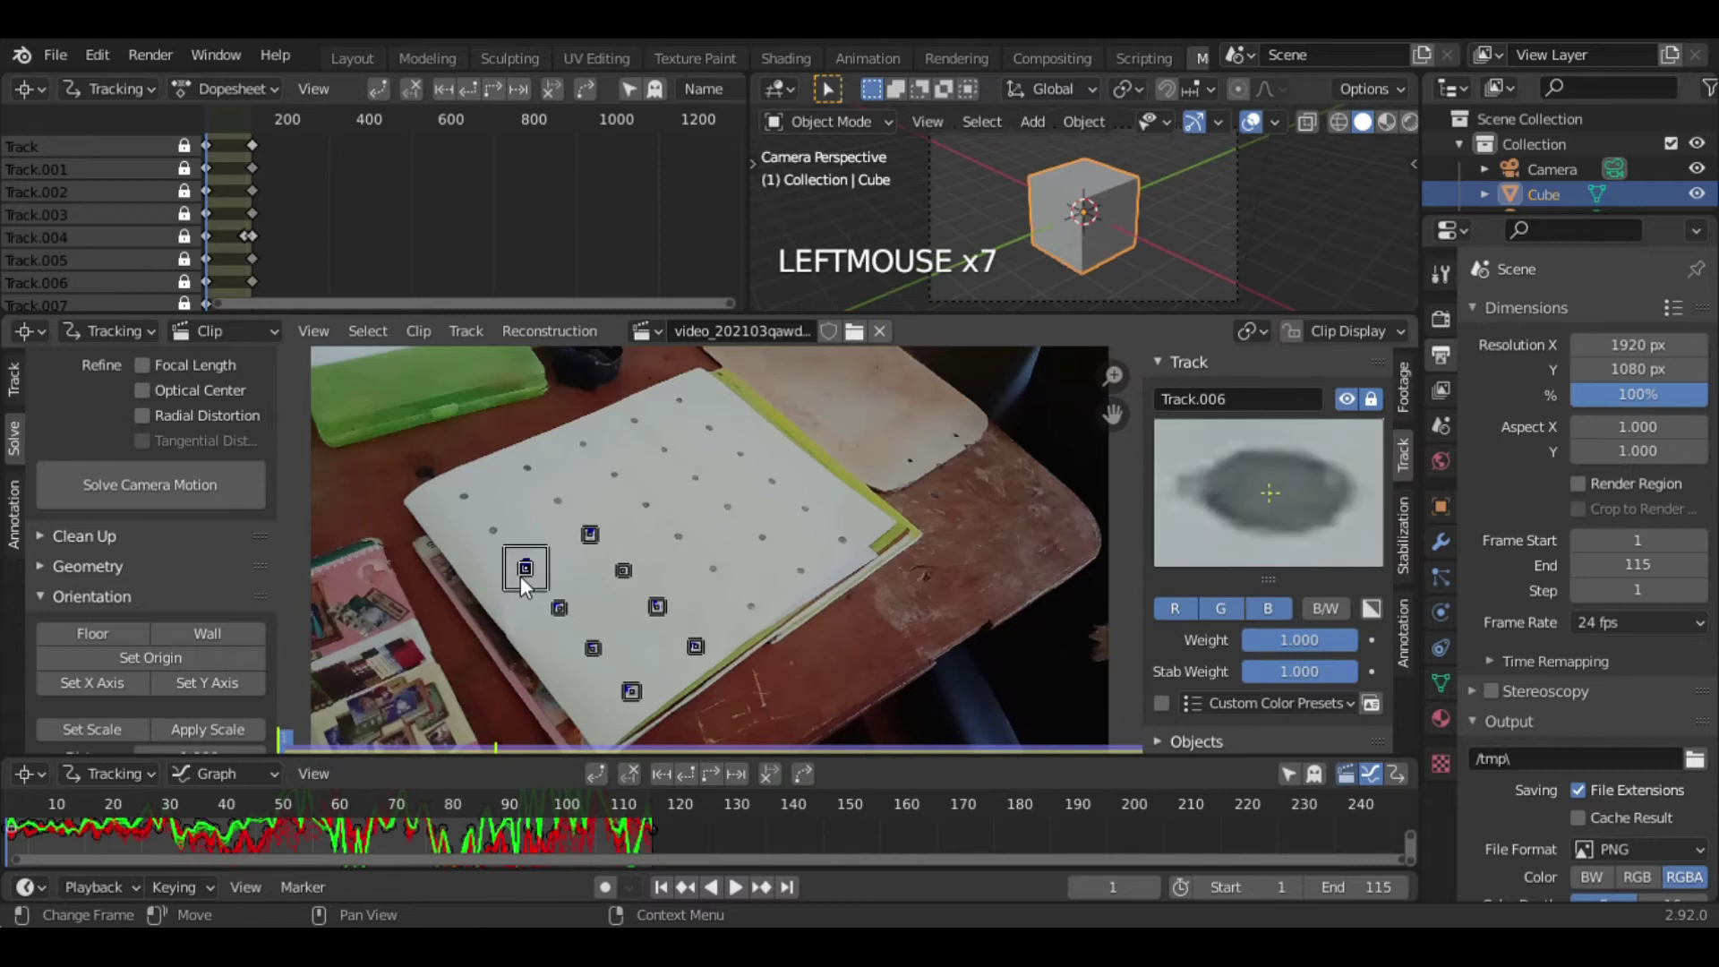
{"action": "key", "text": "a"}
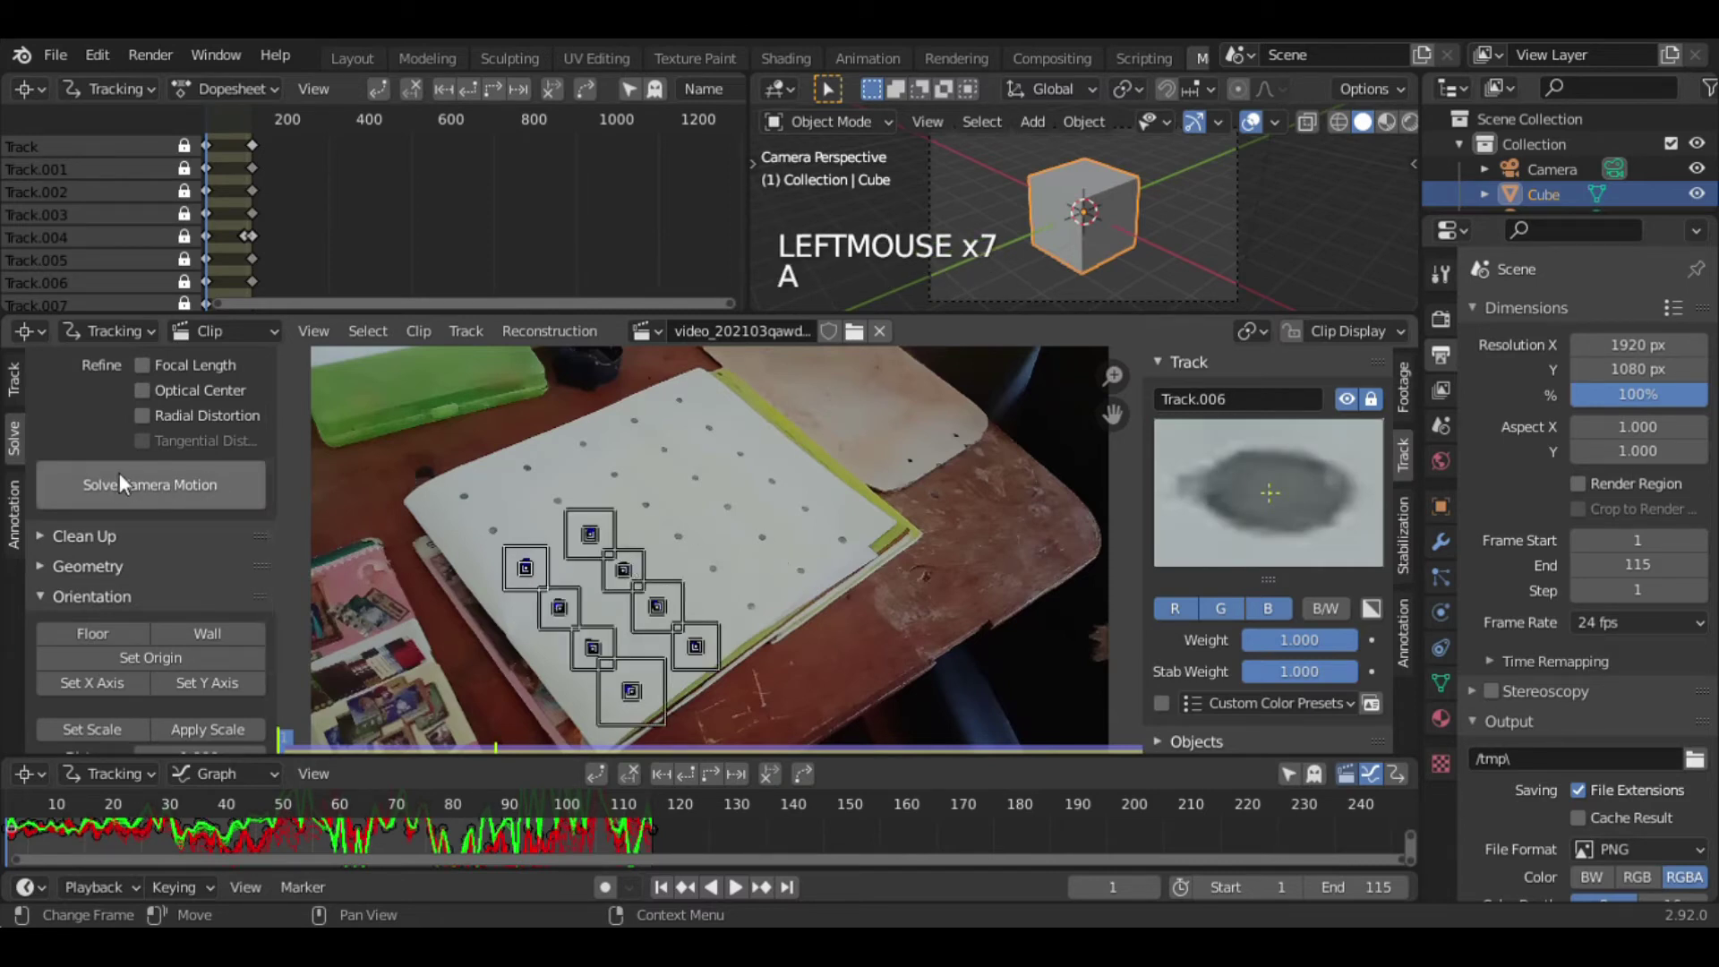
- Solve the camera motion to a 0.54 px error and select several markers to check them
{"action": "left_click", "coordinate": [138, 486]}
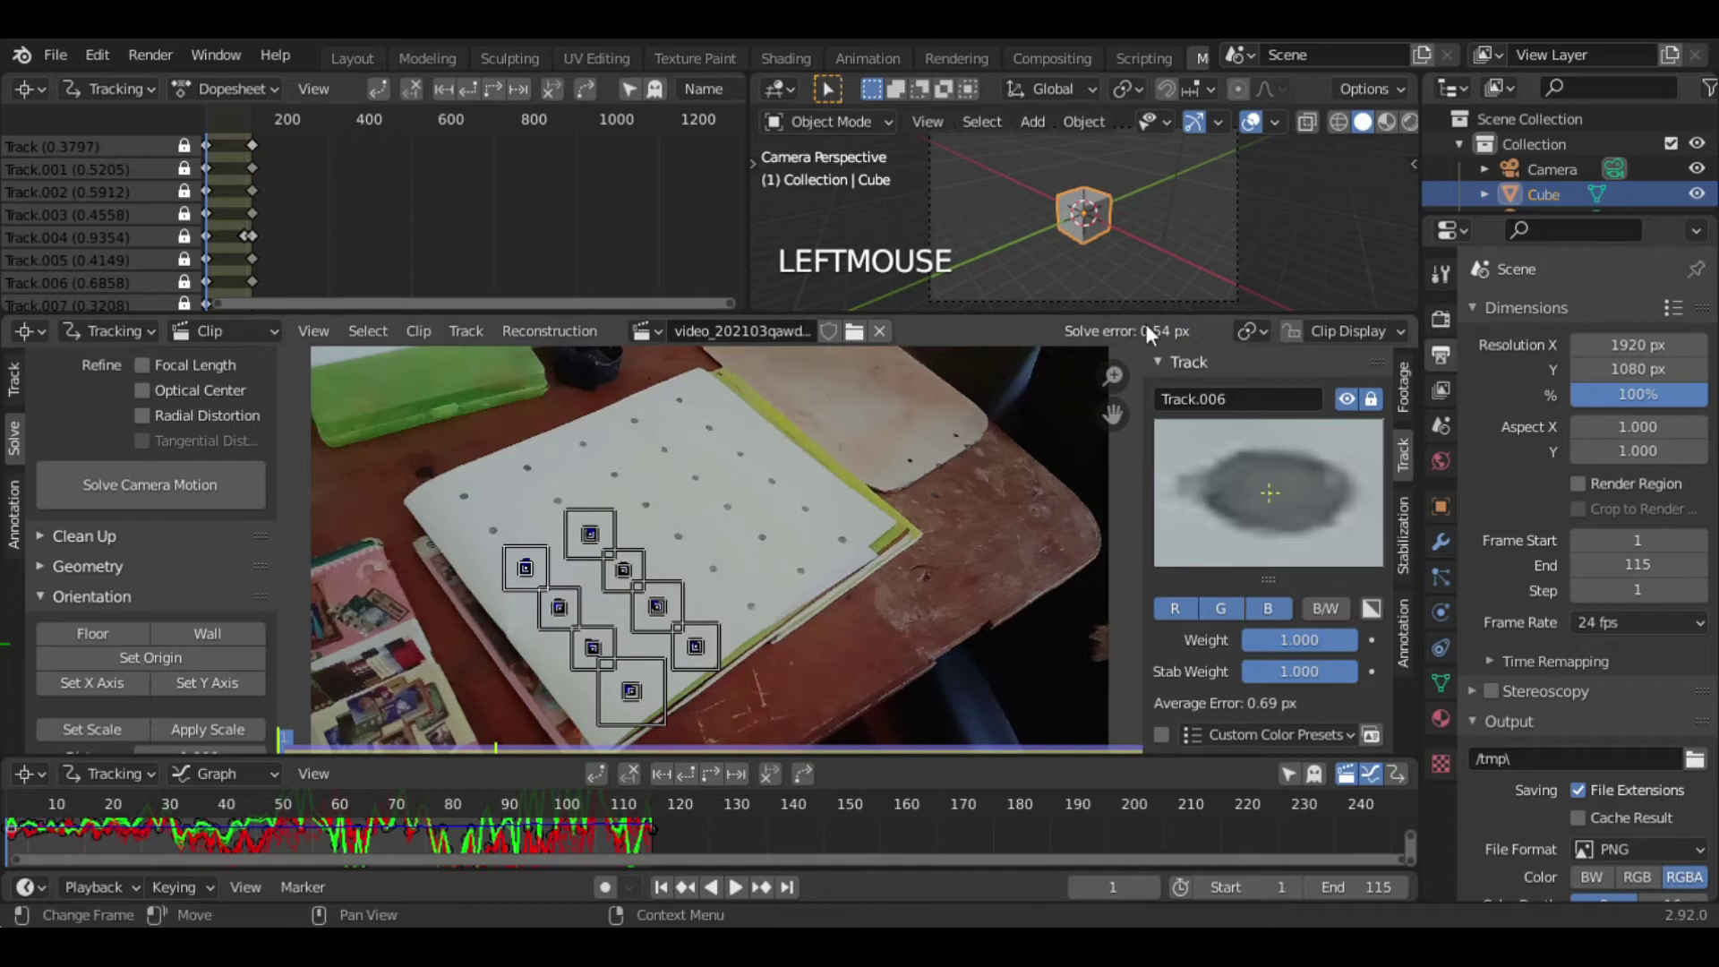
{"action": "left_click", "coordinate": [590, 535]}
{"action": "left_click", "coordinate": [510, 571]}
{"action": "left_click", "coordinate": [564, 609]}
{"action": "left_click", "coordinate": [623, 573]}
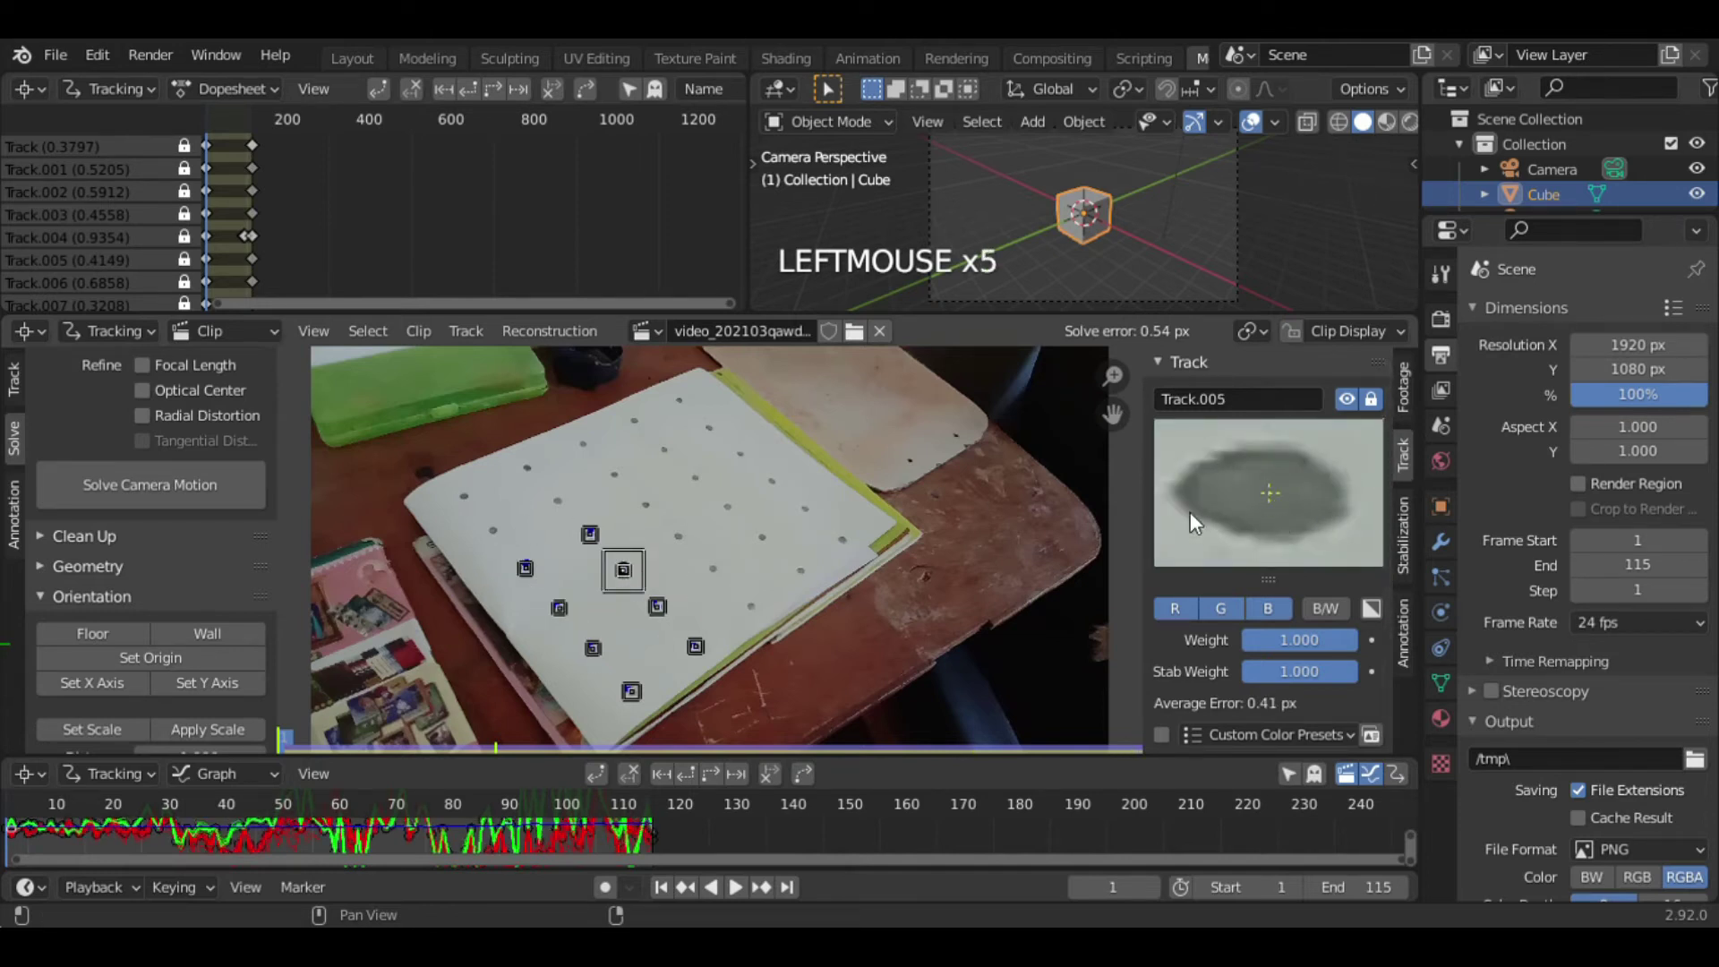
- Show Clip Display Info and read each marker's average error, from 0.38 to 0.94 px
{"action": "left_click", "coordinate": [1350, 333]}
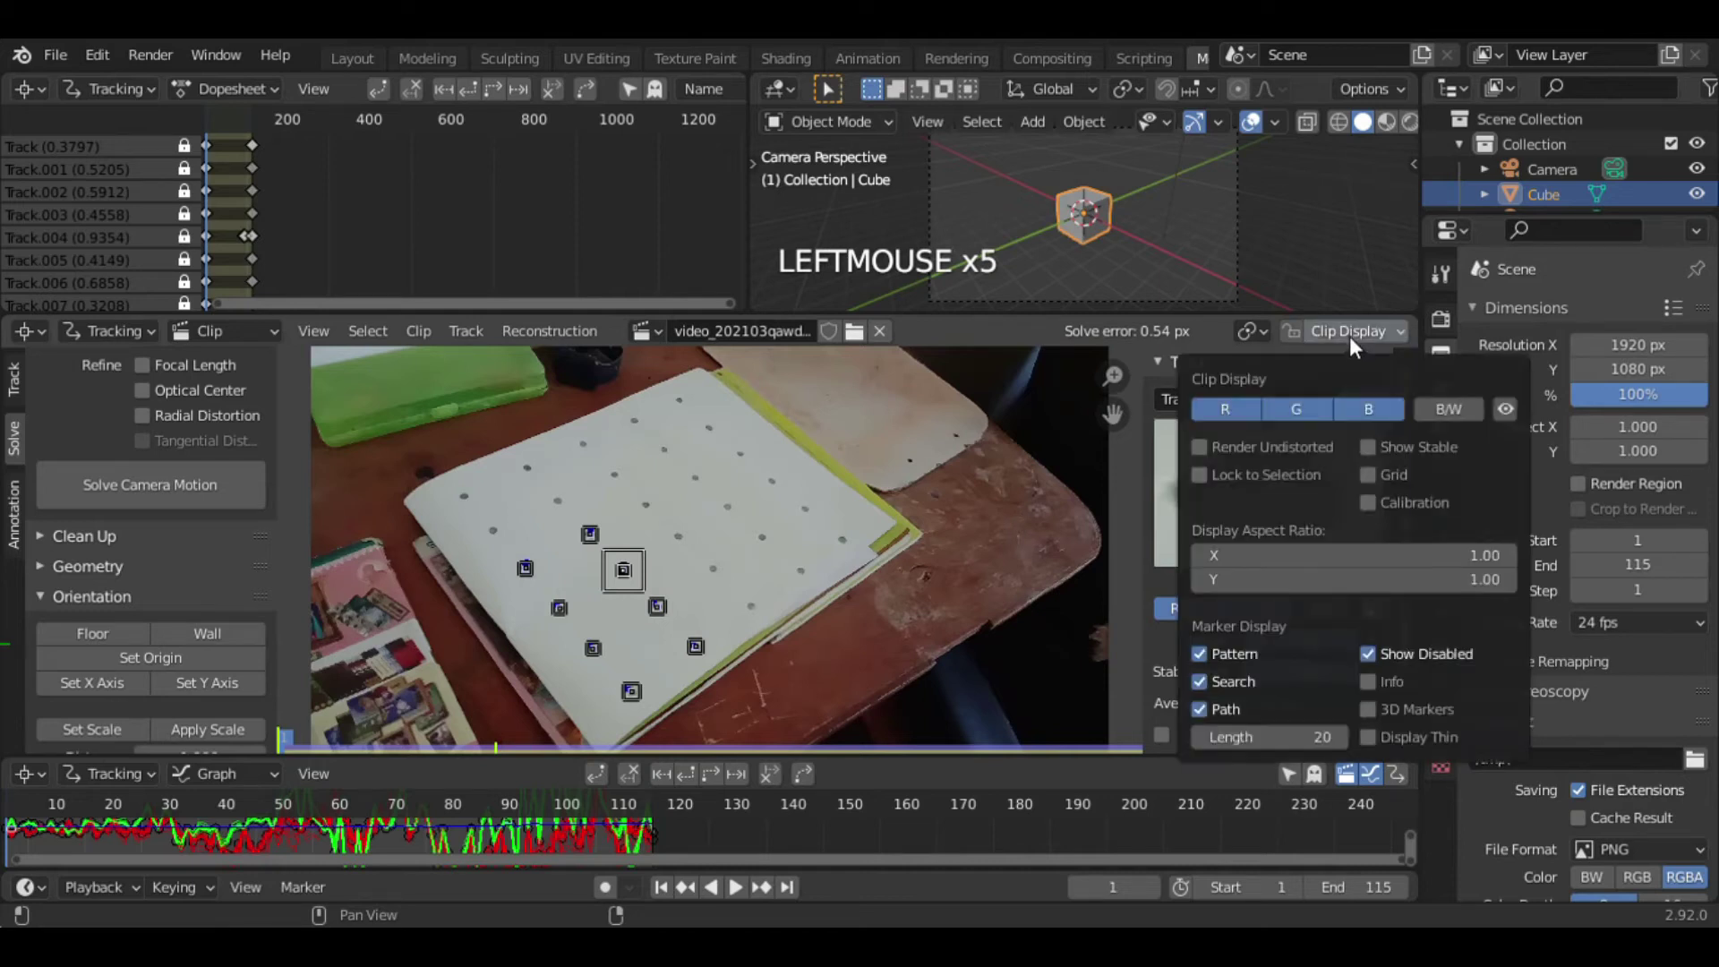
{"action": "left_click", "coordinate": [1368, 682]}
{"action": "left_click", "coordinate": [851, 653]}
{"action": "left_click", "coordinate": [696, 647]}
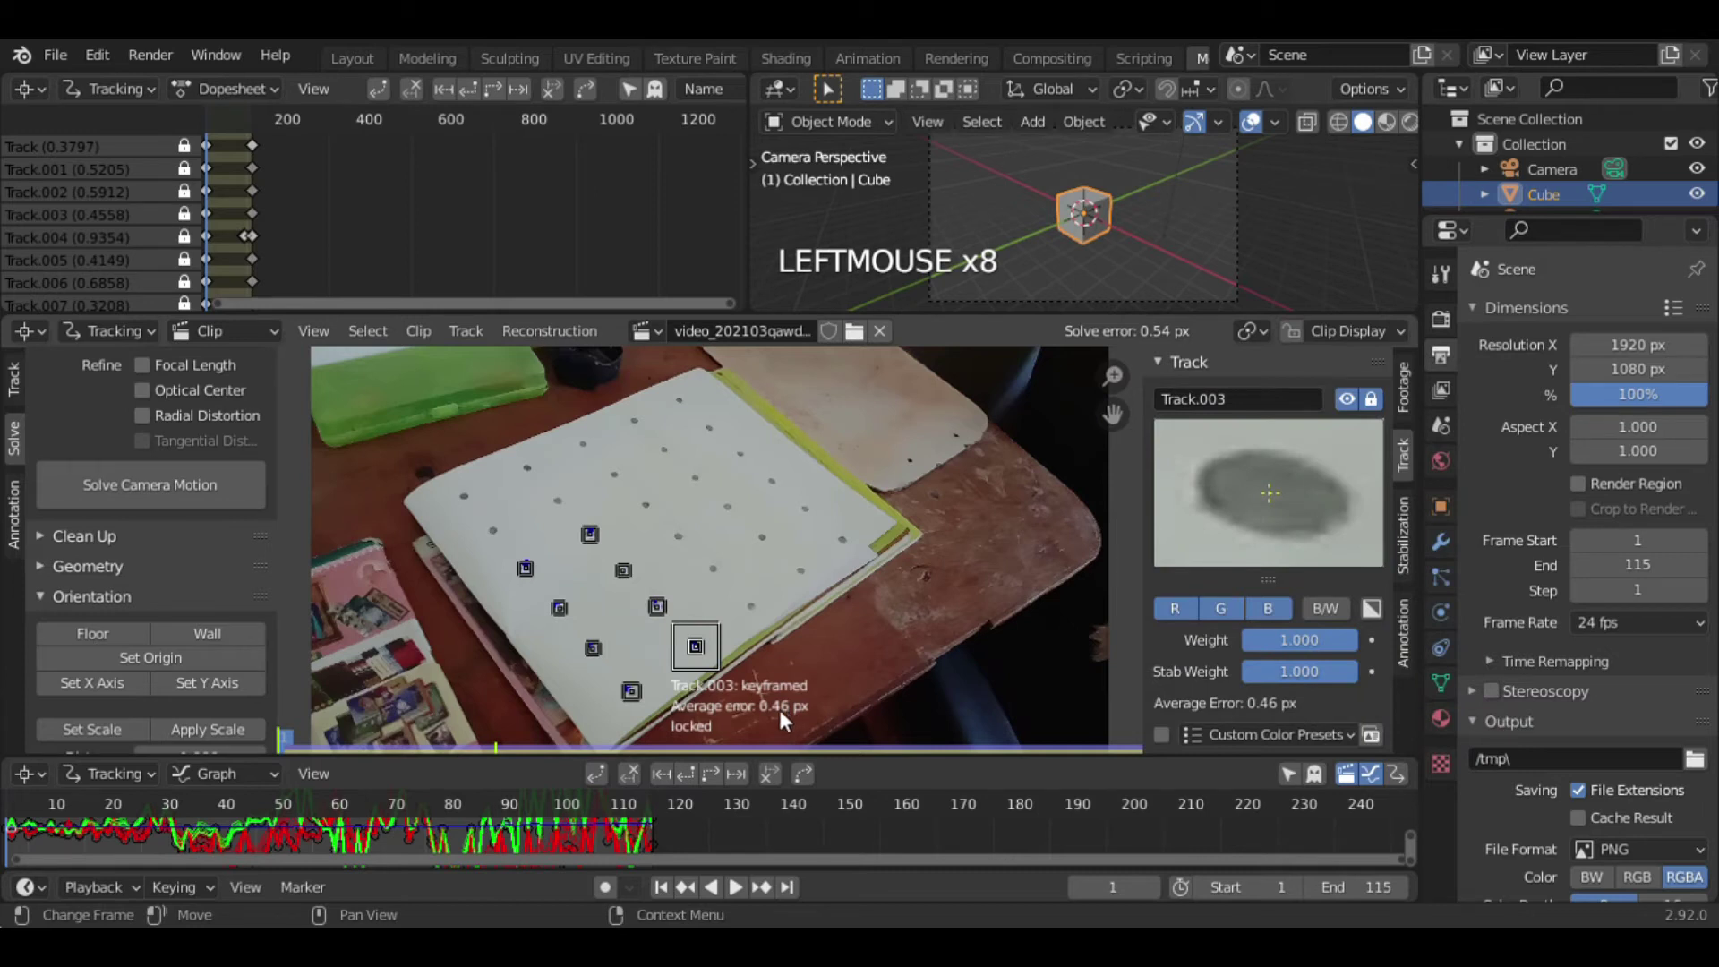
{"action": "left_click", "coordinate": [630, 691]}
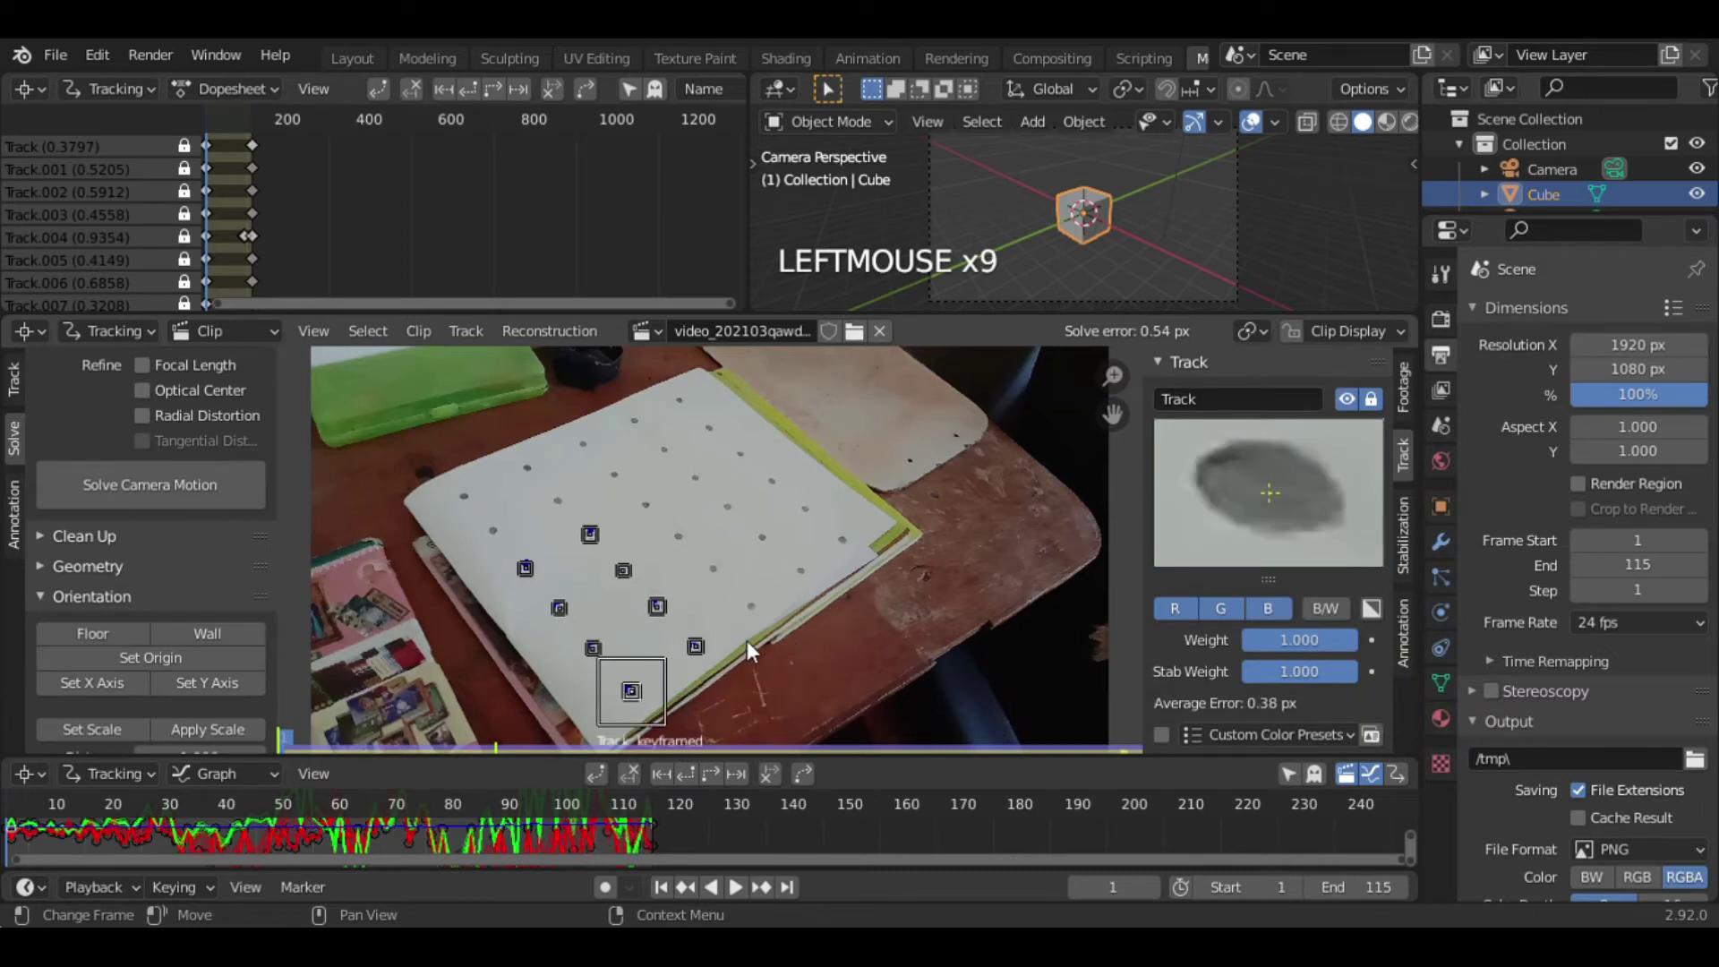
{"action": "left_click", "coordinate": [593, 647]}
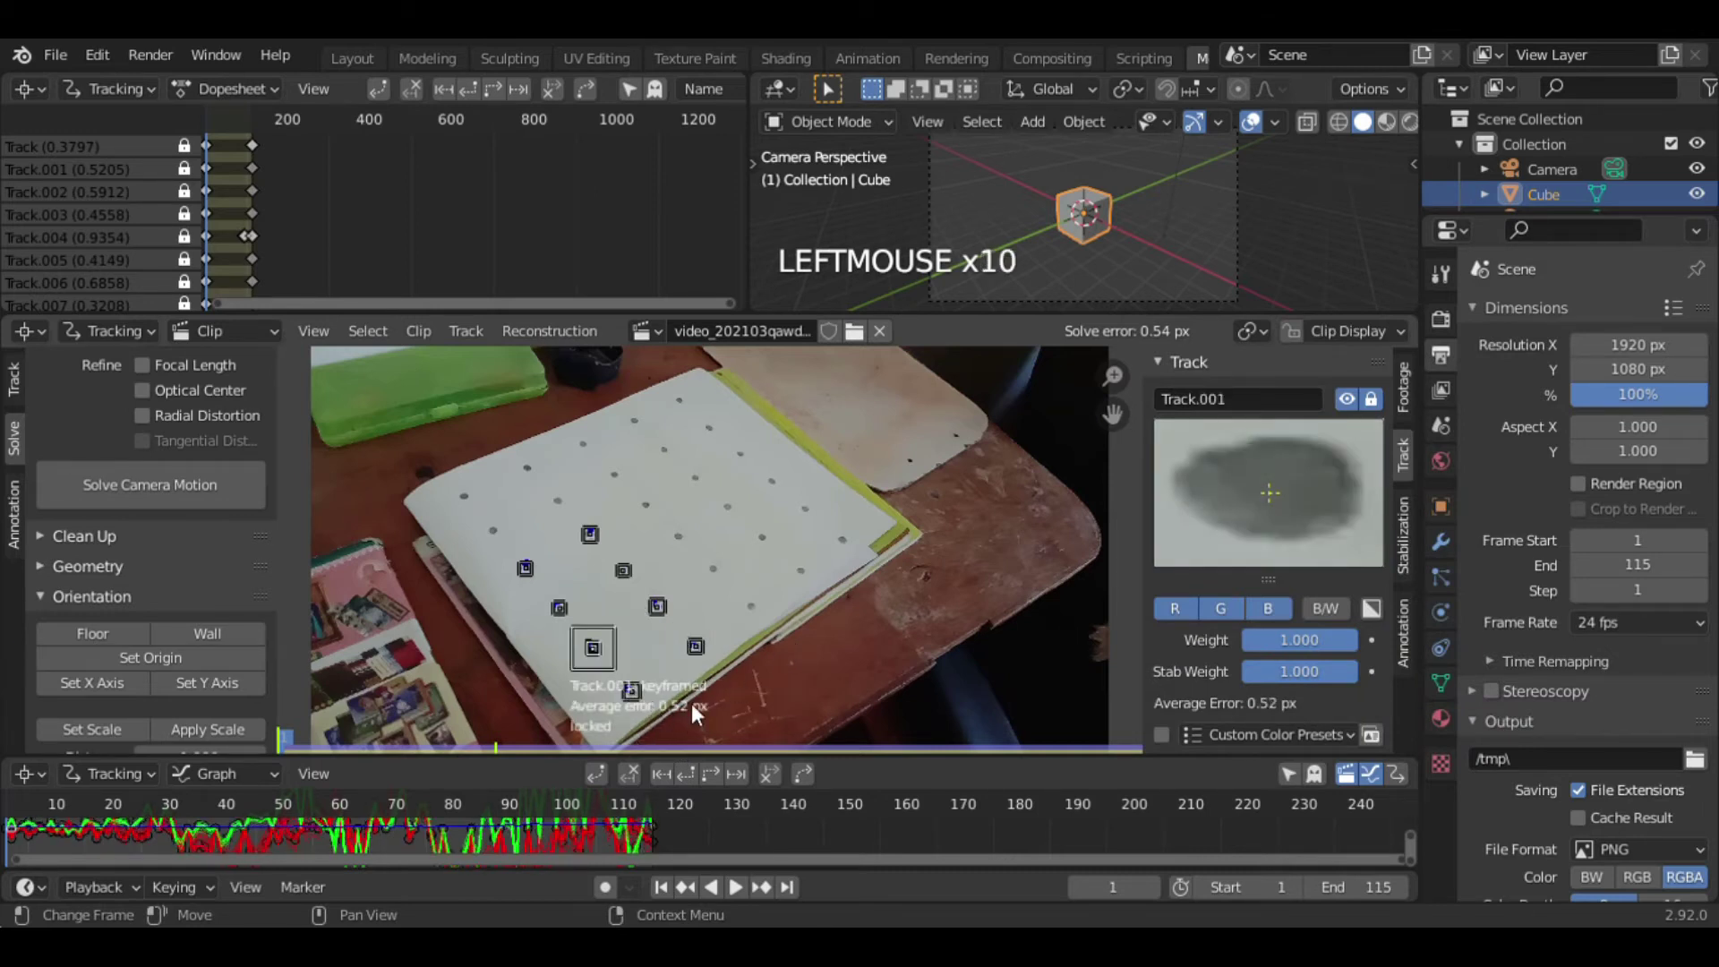
{"action": "left_click", "coordinate": [657, 608]}
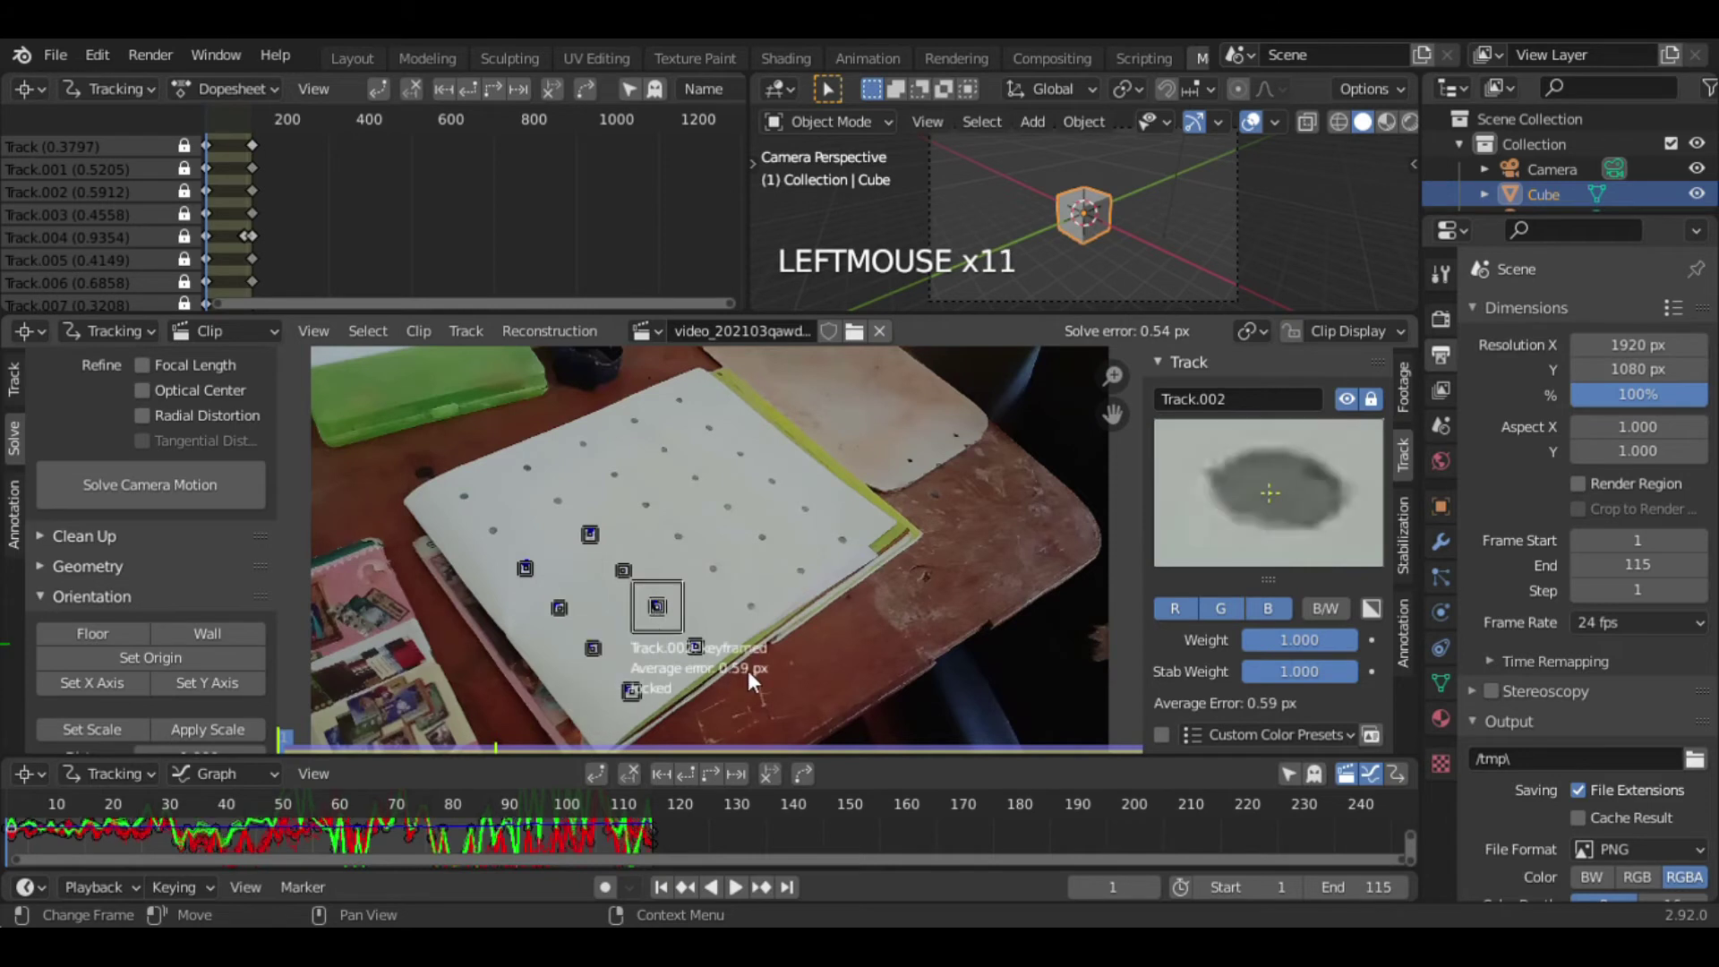
{"action": "left_click", "coordinate": [580, 616]}
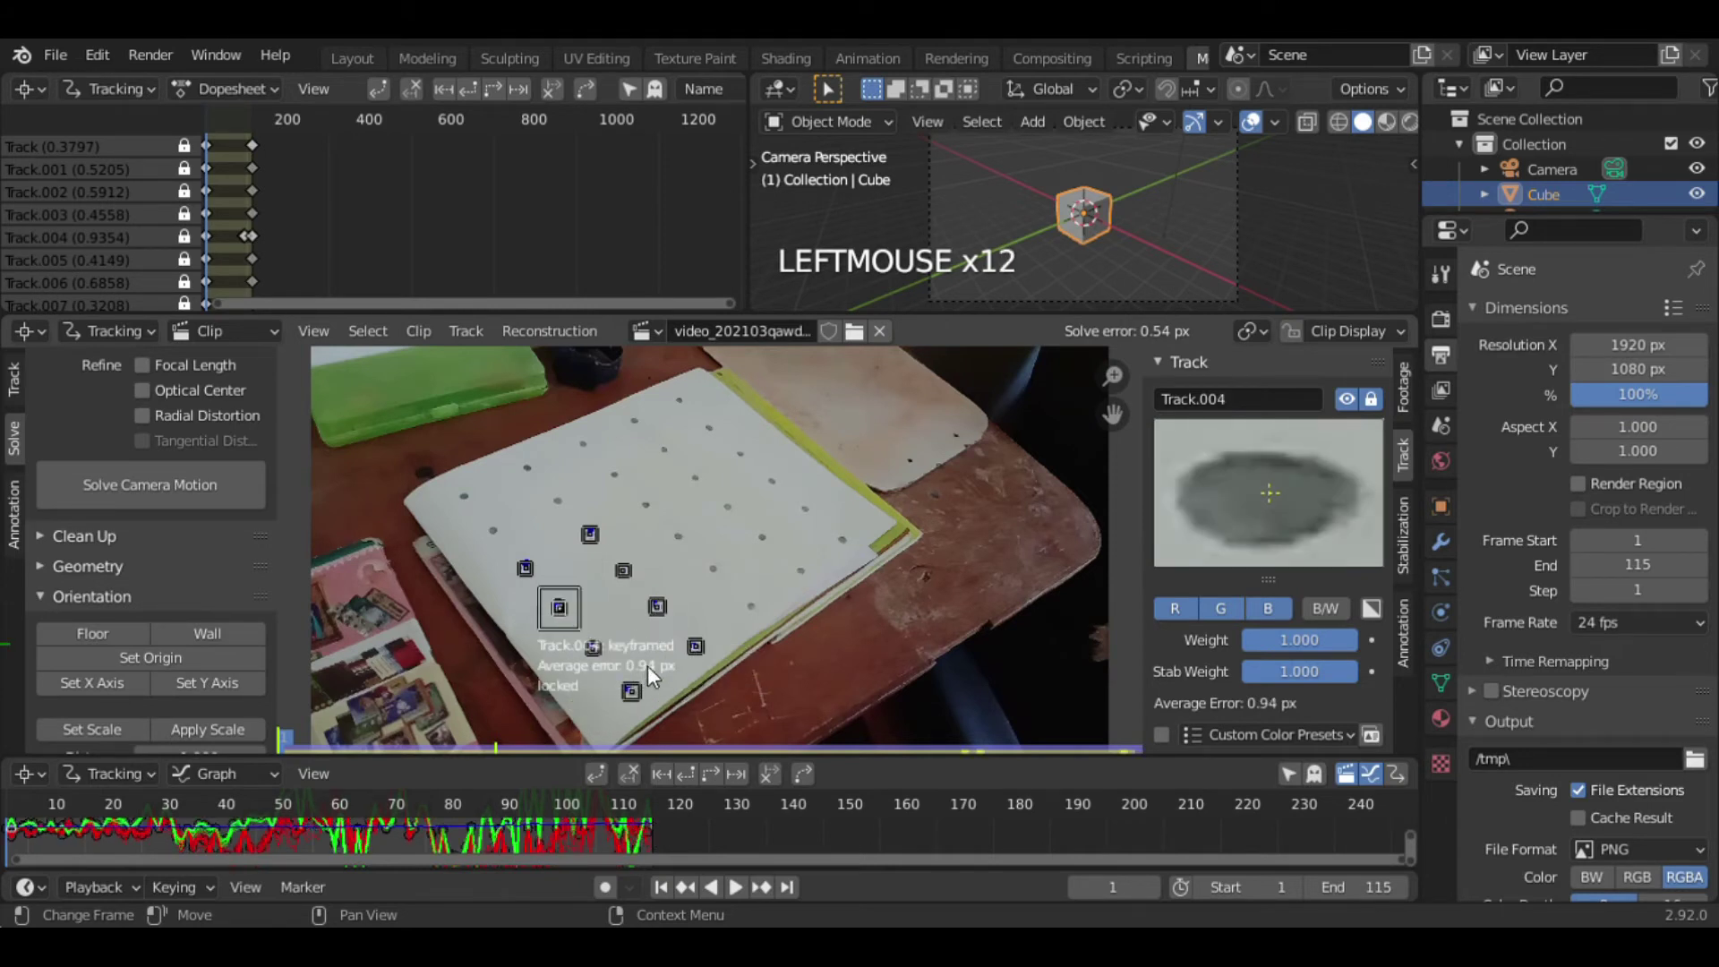
{"action": "left_click", "coordinate": [626, 573]}
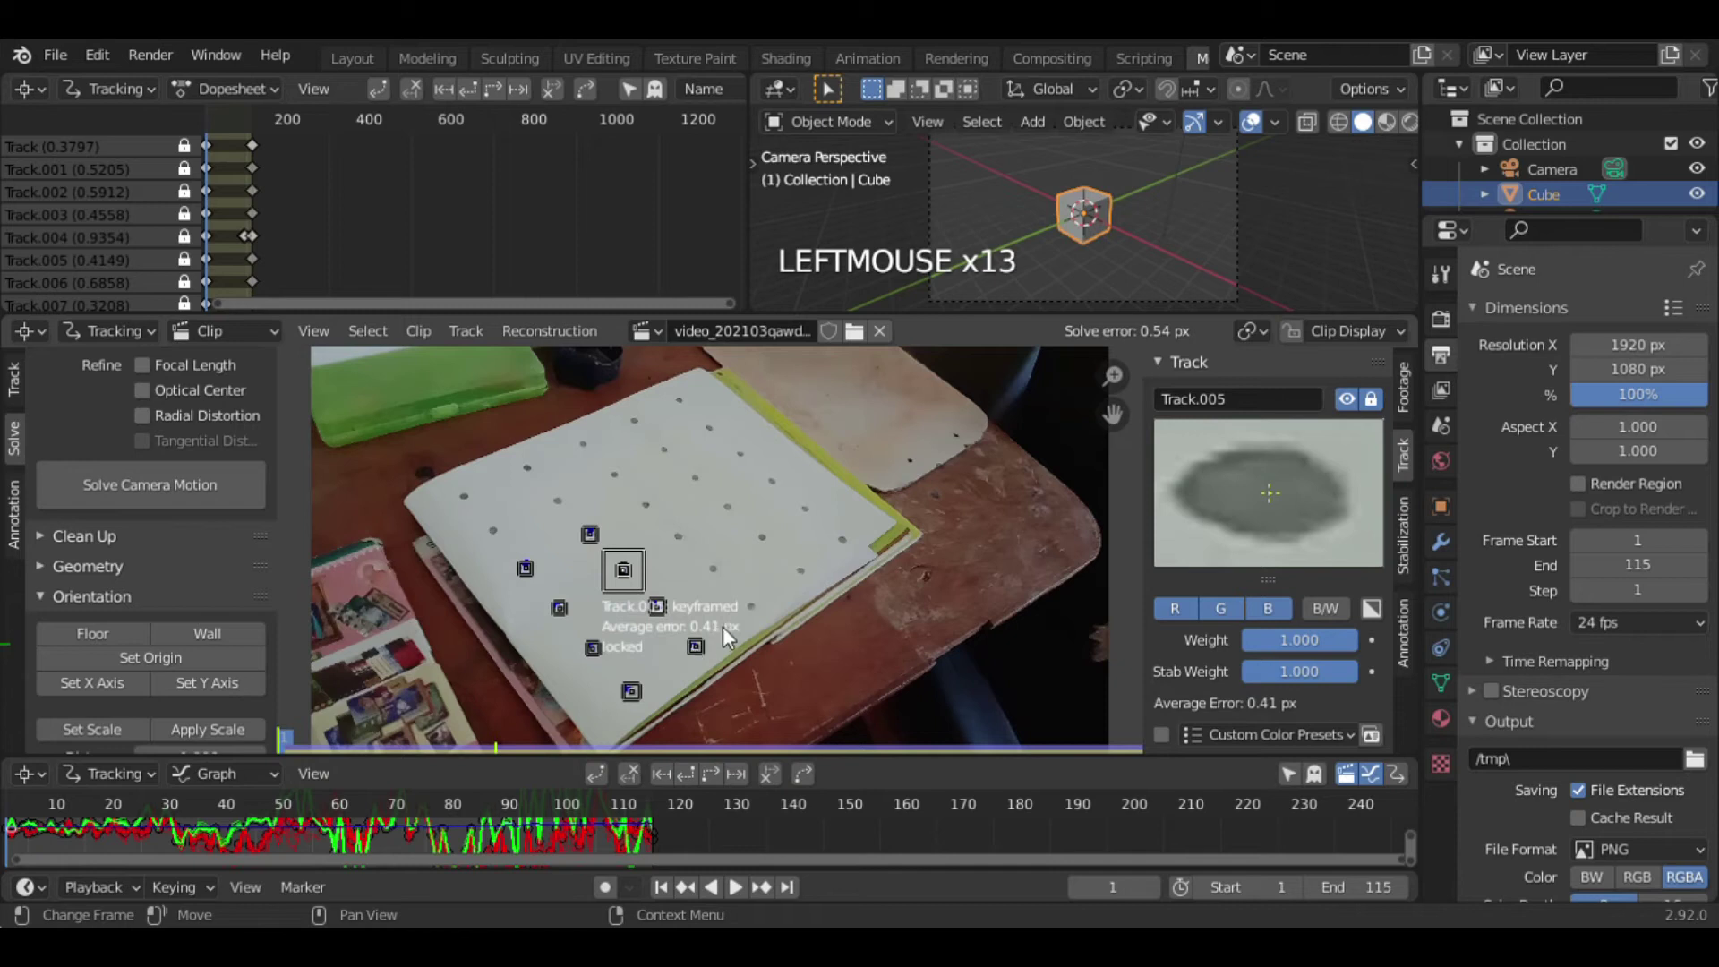
- Hide the marker info text again and deselect all markers
{"action": "left_click", "coordinate": [1356, 331]}
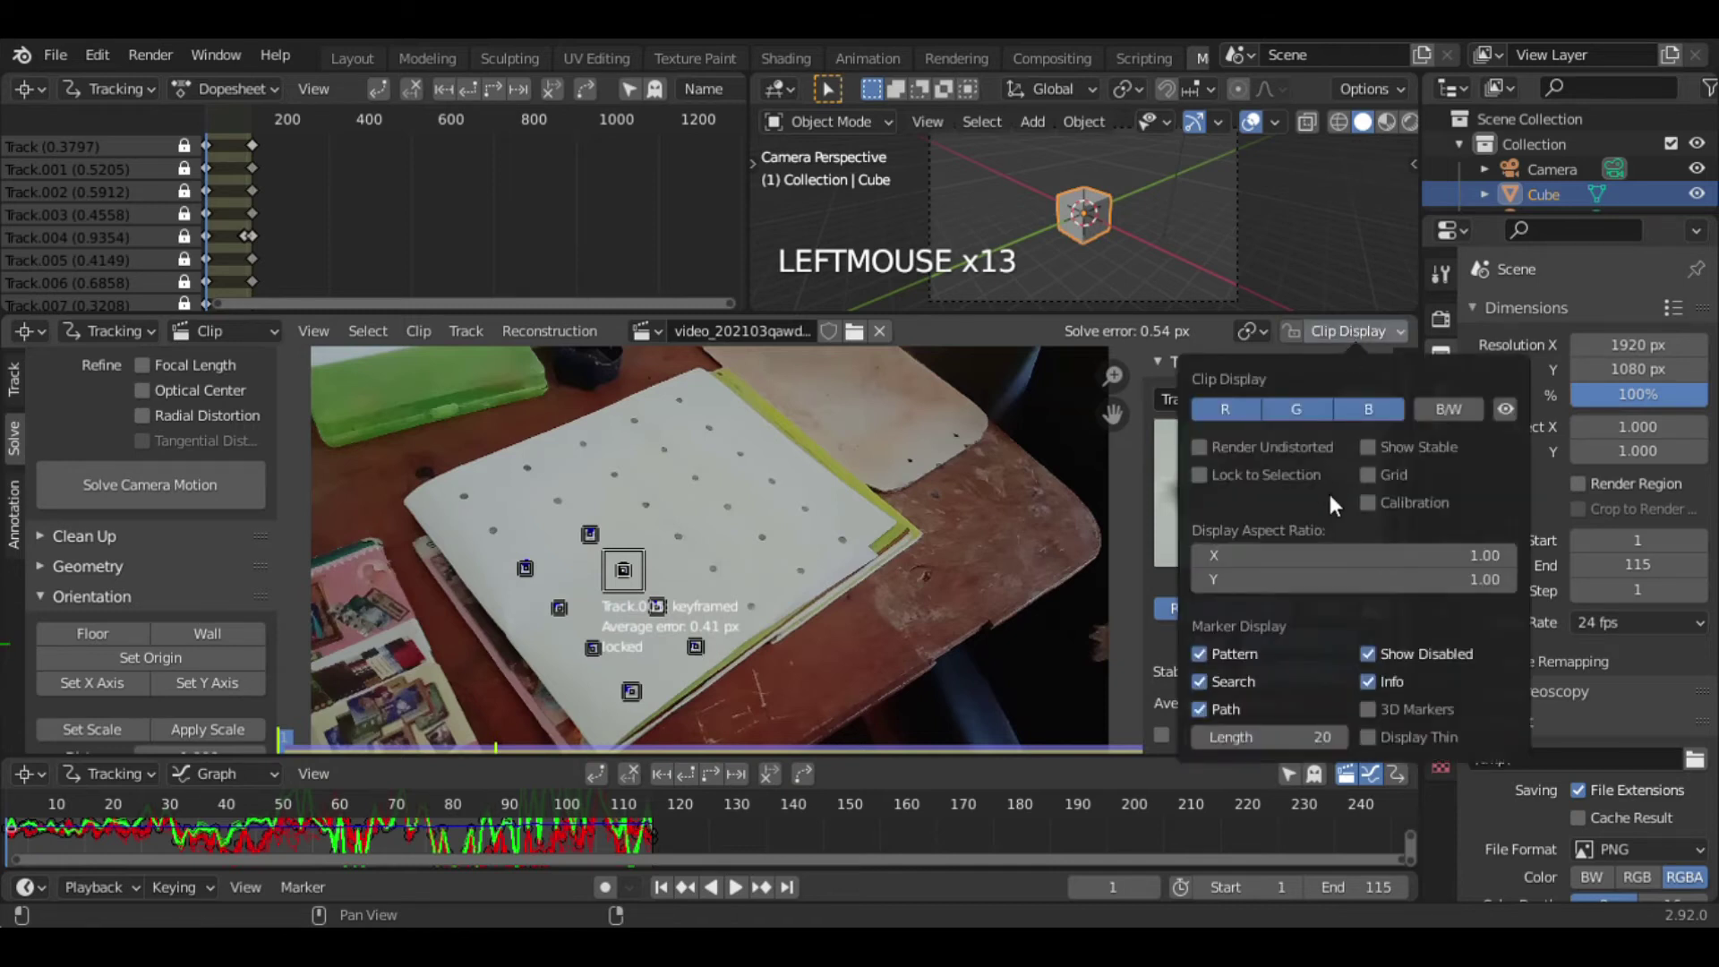
{"action": "left_click", "coordinate": [1369, 682]}
{"action": "left_click", "coordinate": [903, 624]}
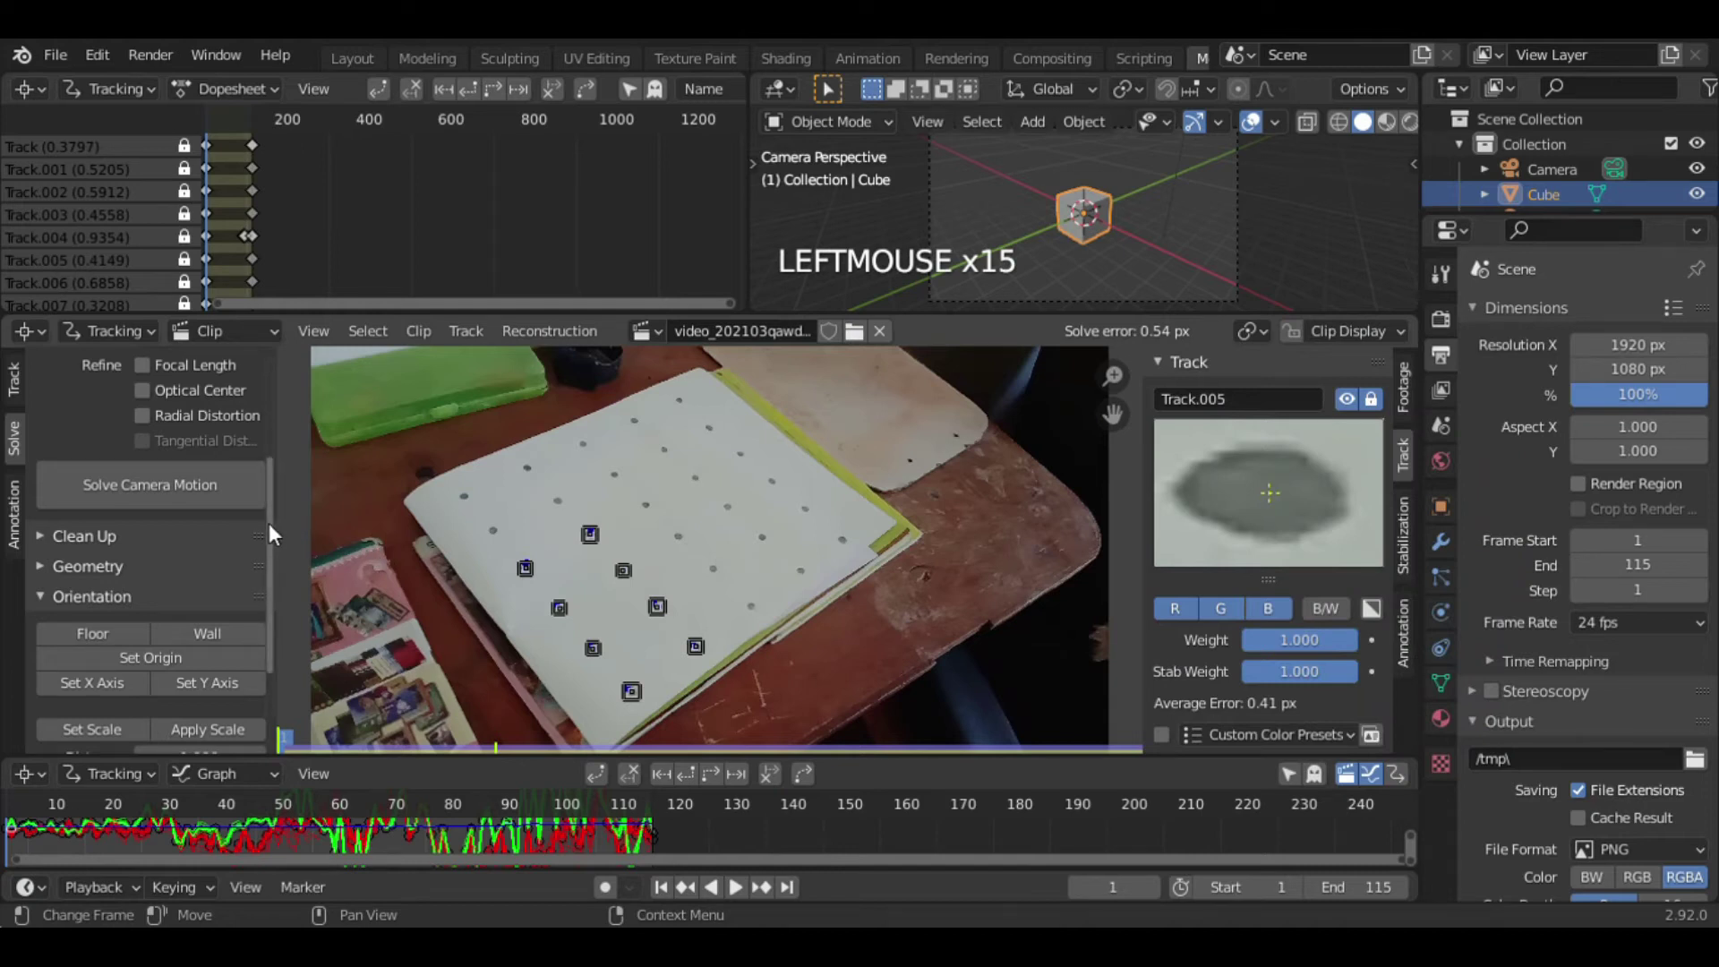
- Make the 3D viewport taller and wider, narrow the dopesheet, and scroll the sidebar to Scene Setup
{"action": "scroll", "coordinate": [269, 523], "scroll_direction": "down", "scroll_amount": 3}
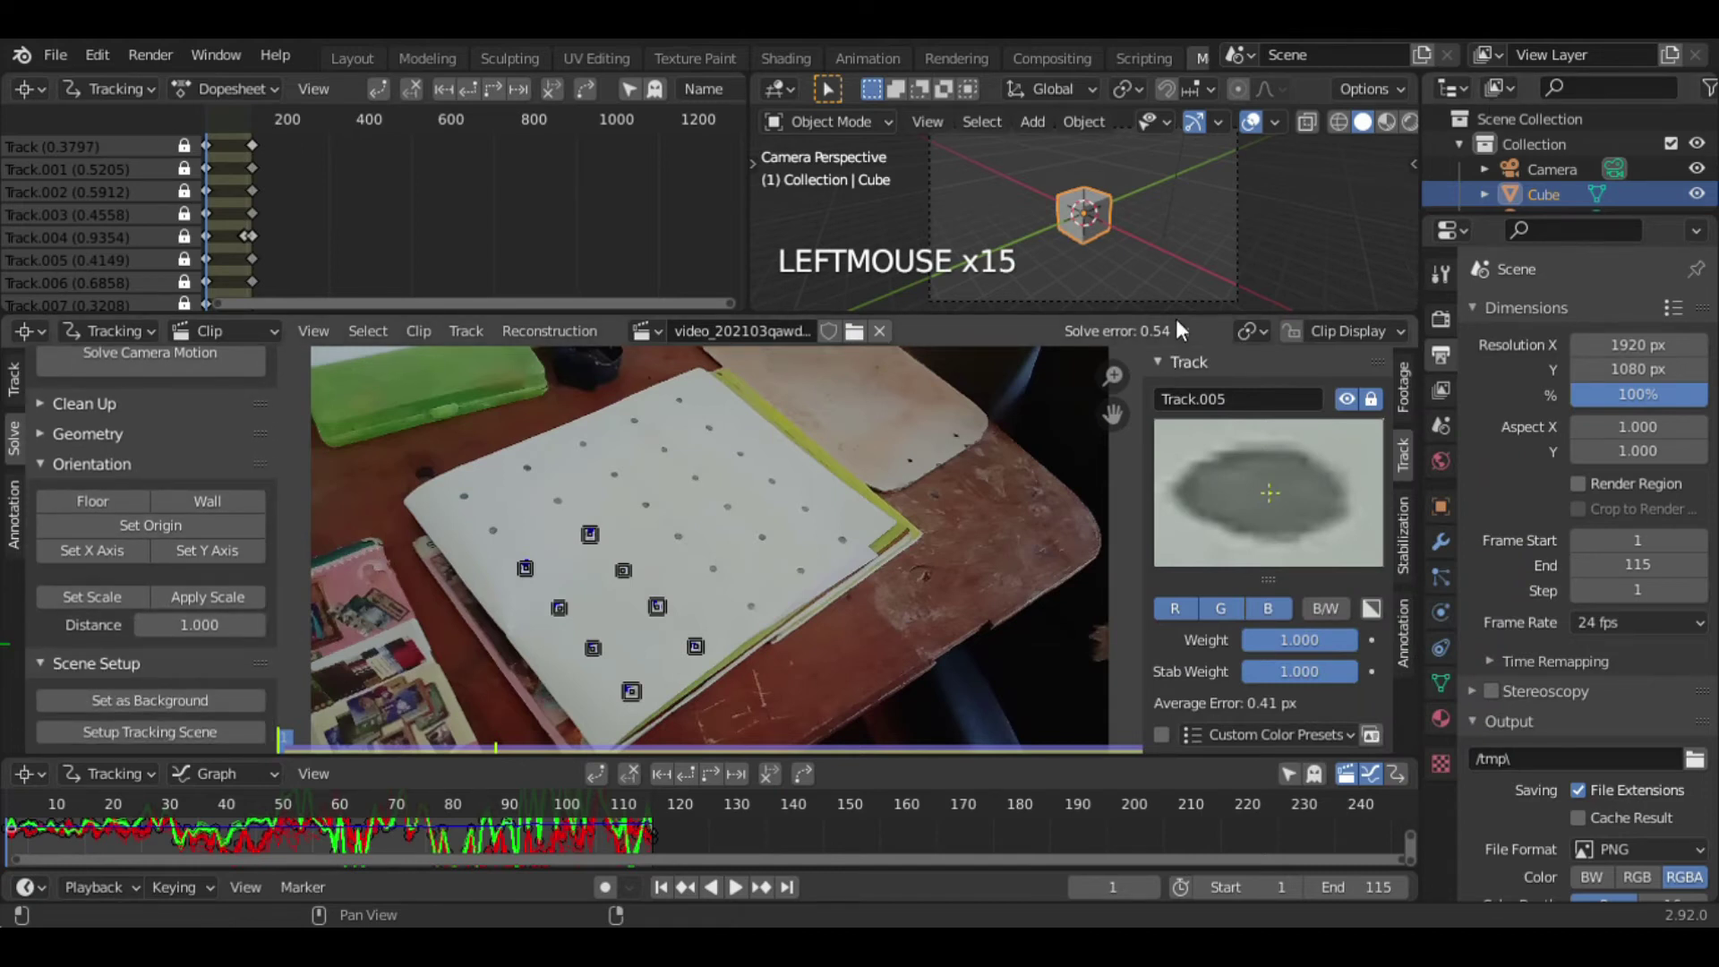
{"action": "left_click_drag", "start_coordinate": [1175, 318], "coordinate": [1169, 434]}
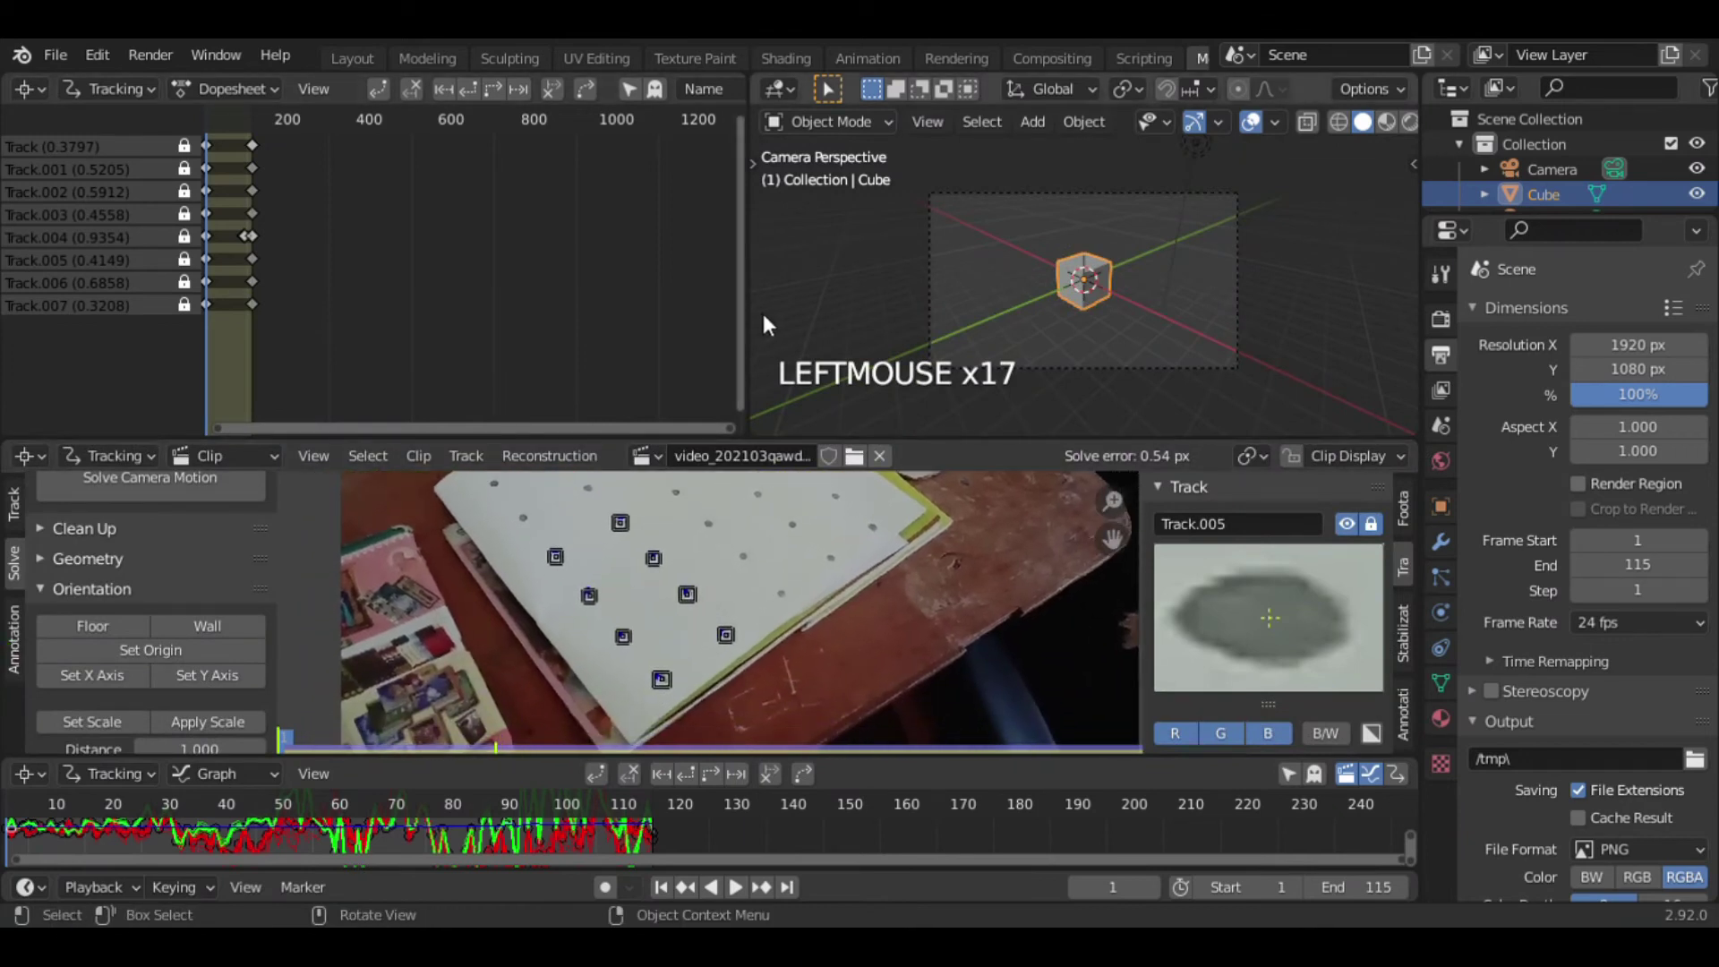
{"action": "left_click_drag", "start_coordinate": [749, 305], "coordinate": [430, 300]}
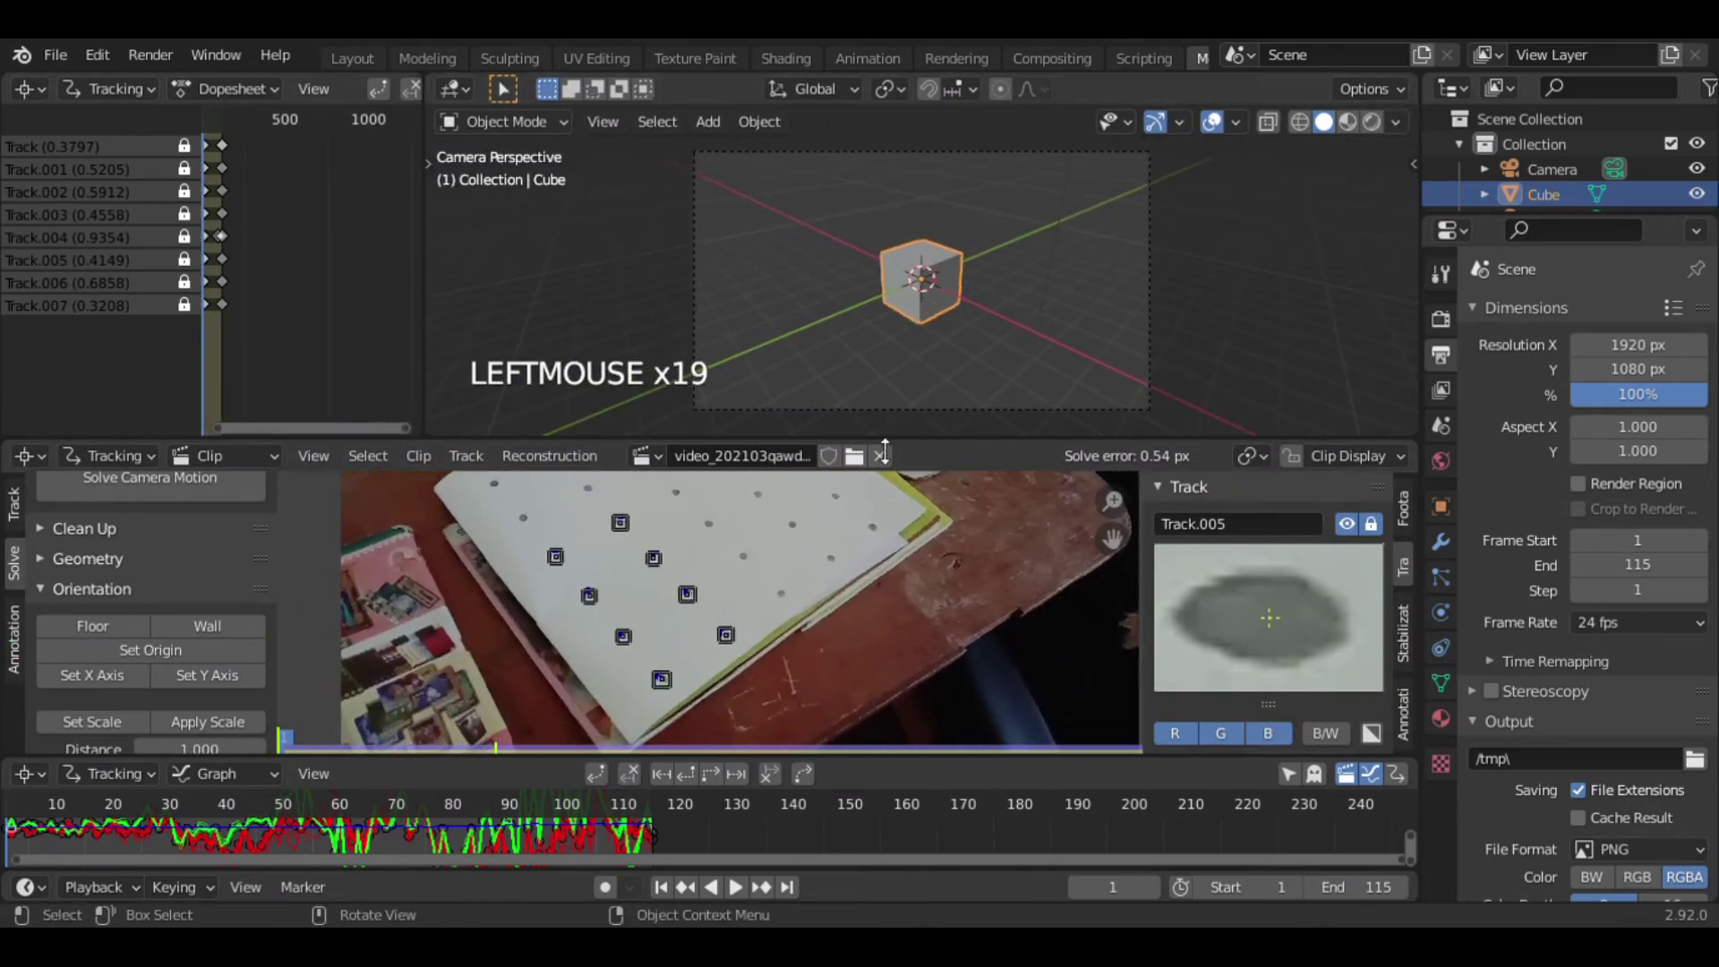
{"action": "left_click_drag", "start_coordinate": [908, 454], "coordinate": [915, 362]}
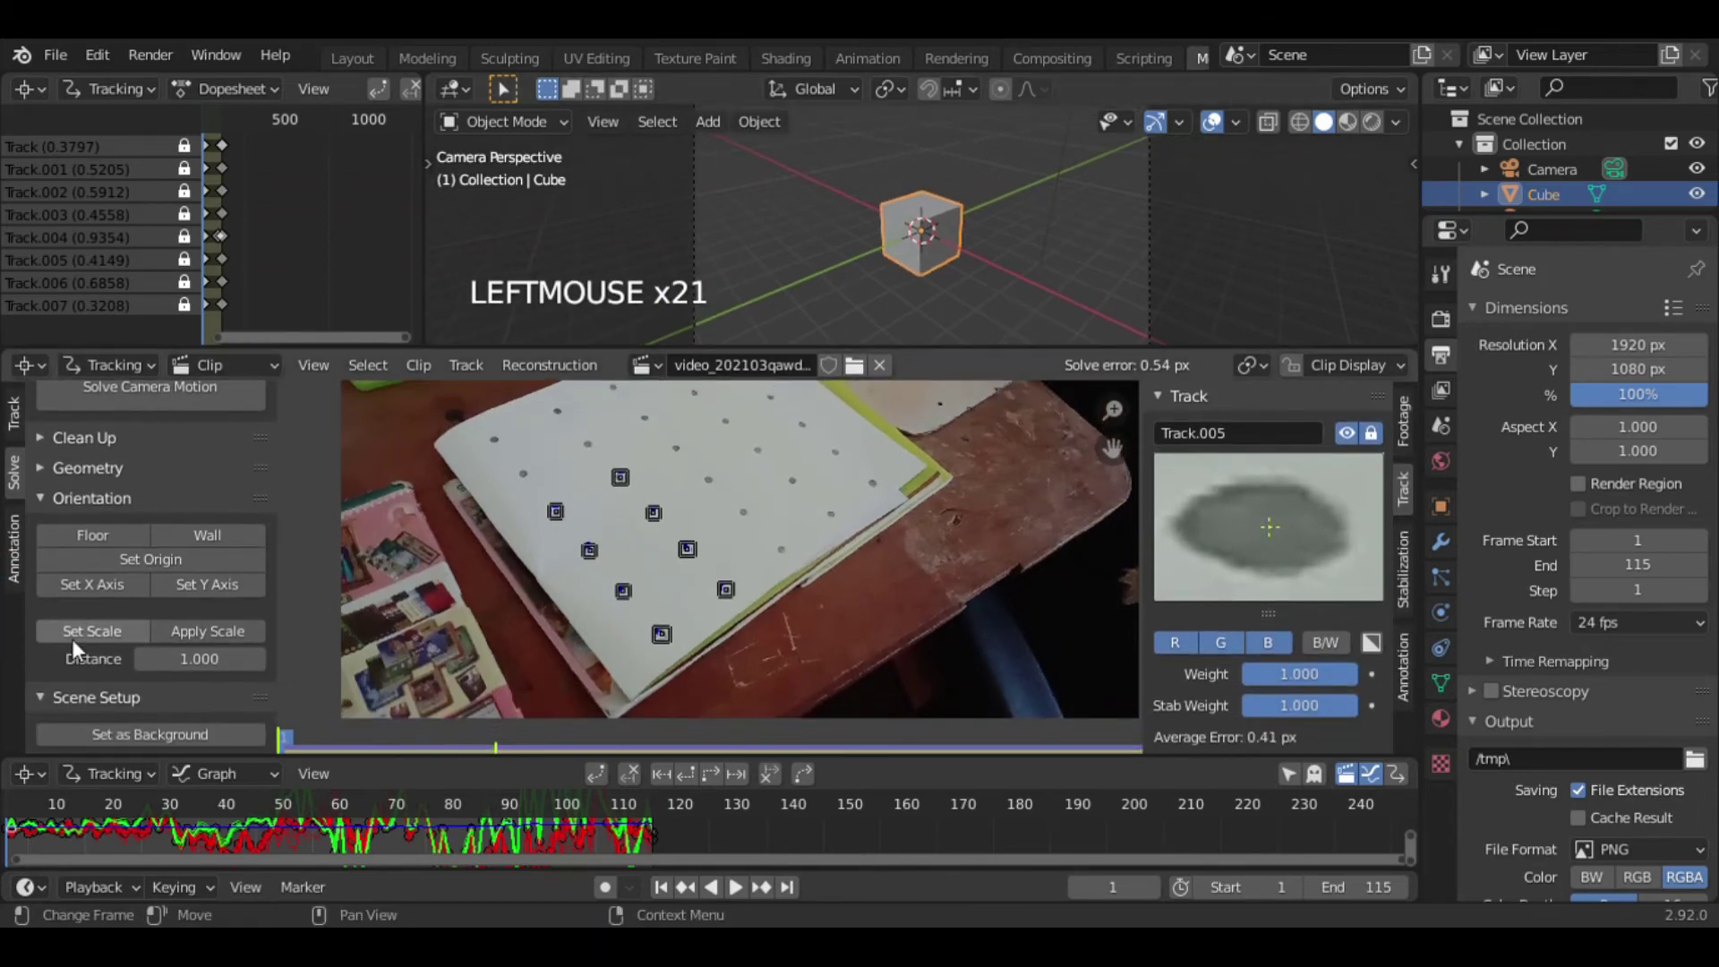
{"action": "scroll", "coordinate": [268, 637], "scroll_direction": "down", "scroll_amount": 1}
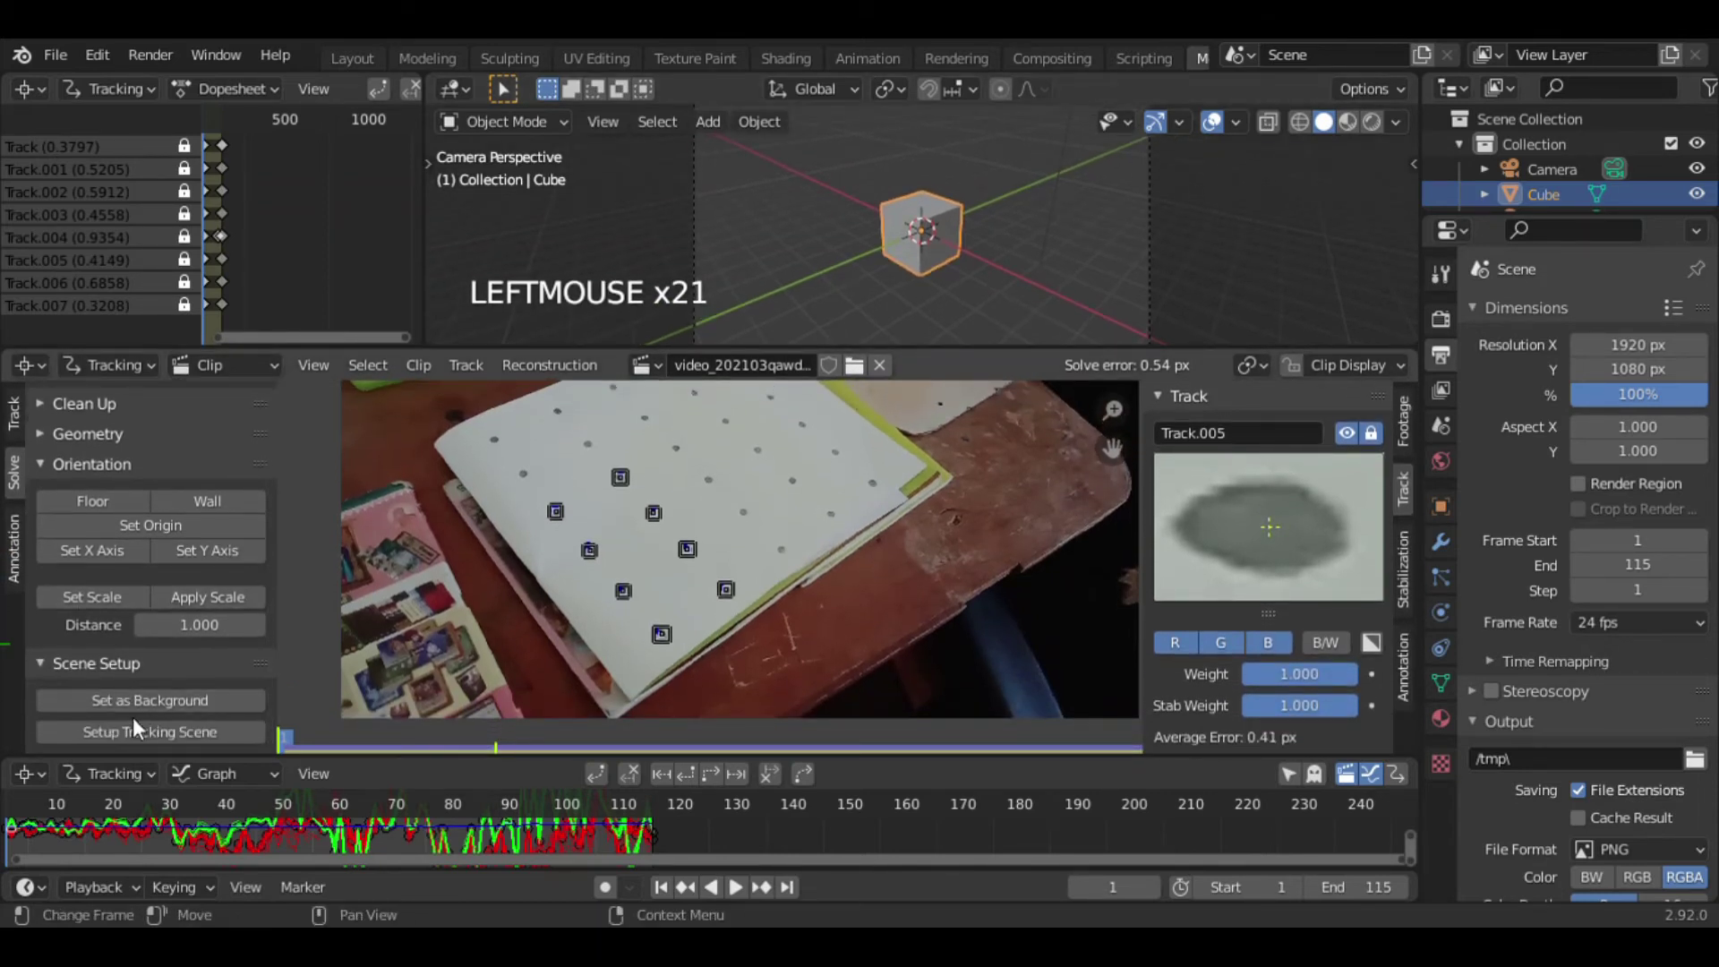
- Set up the tracking scene from the camera solve and show the viewport navigation gizmo
{"action": "left_click", "coordinate": [187, 732]}
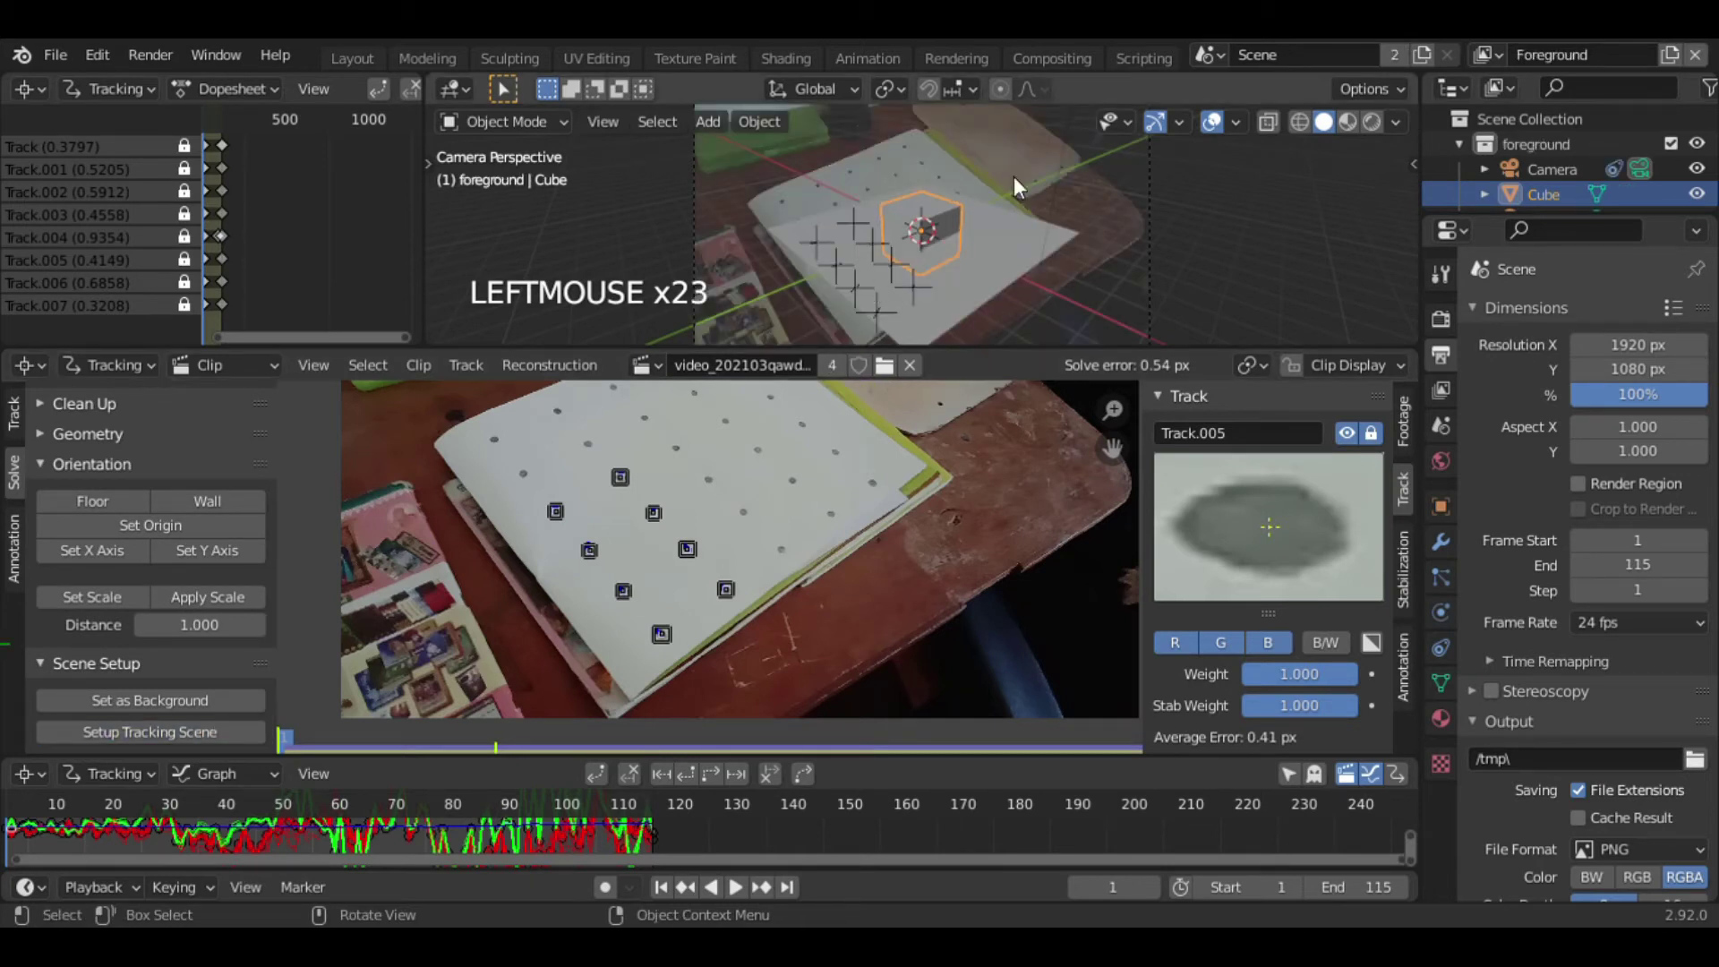
{"action": "left_click", "coordinate": [1179, 120]}
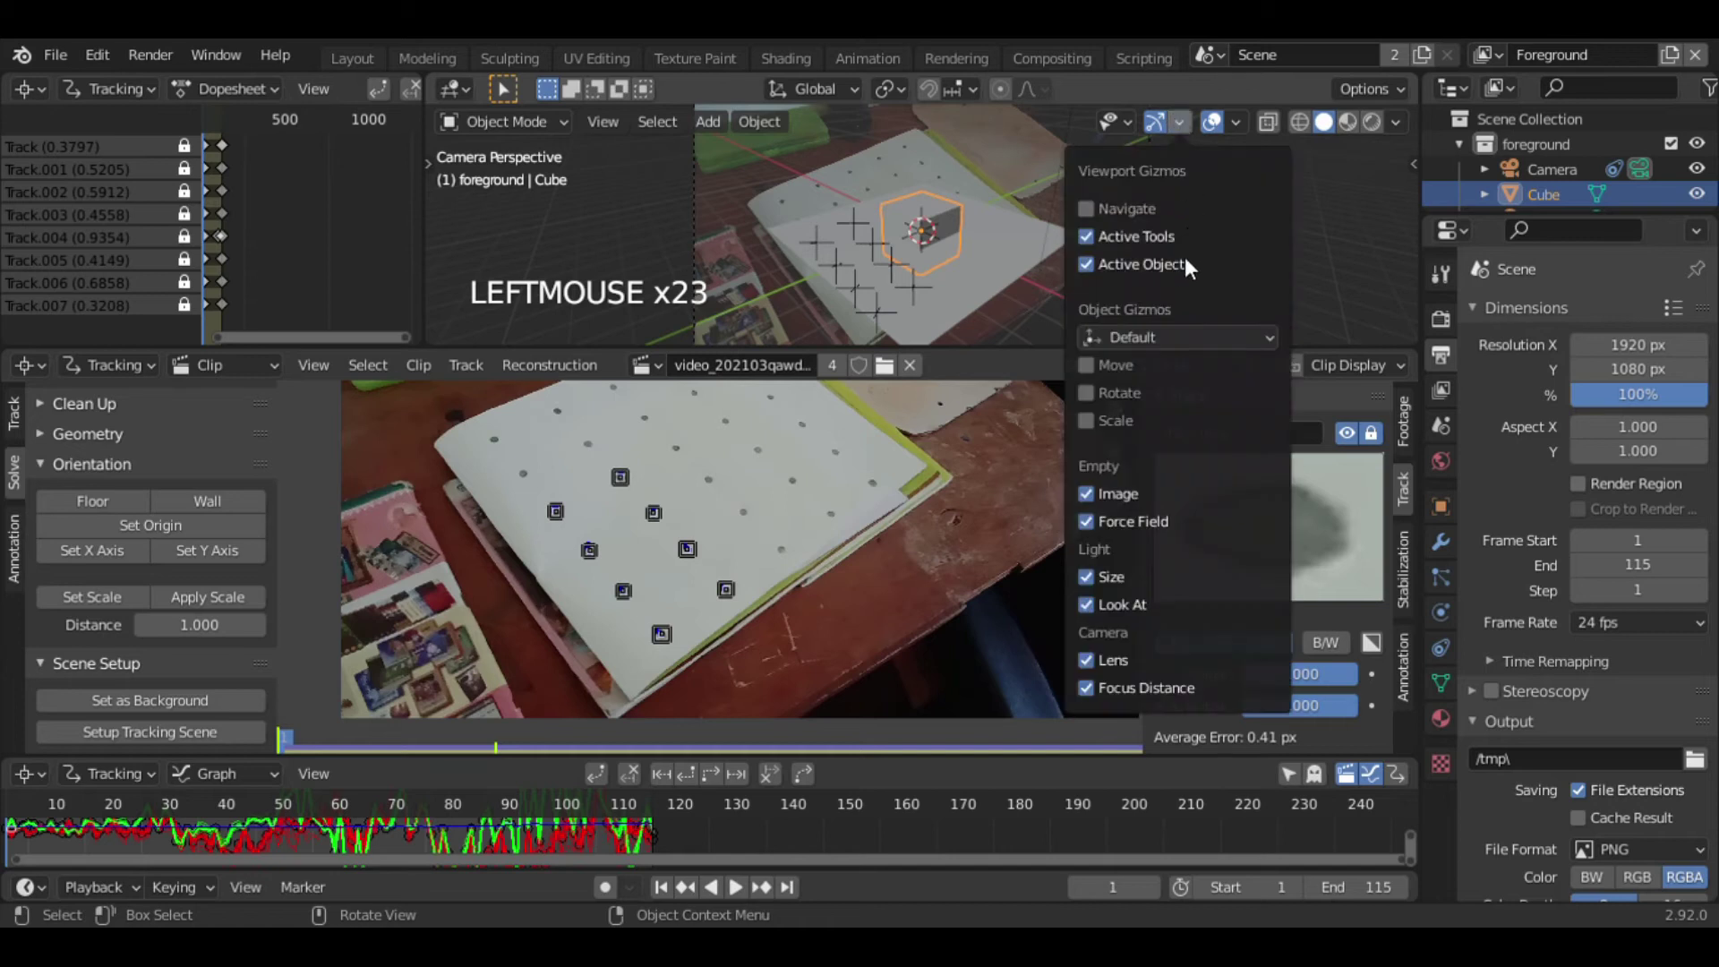
{"action": "left_click", "coordinate": [1107, 208]}
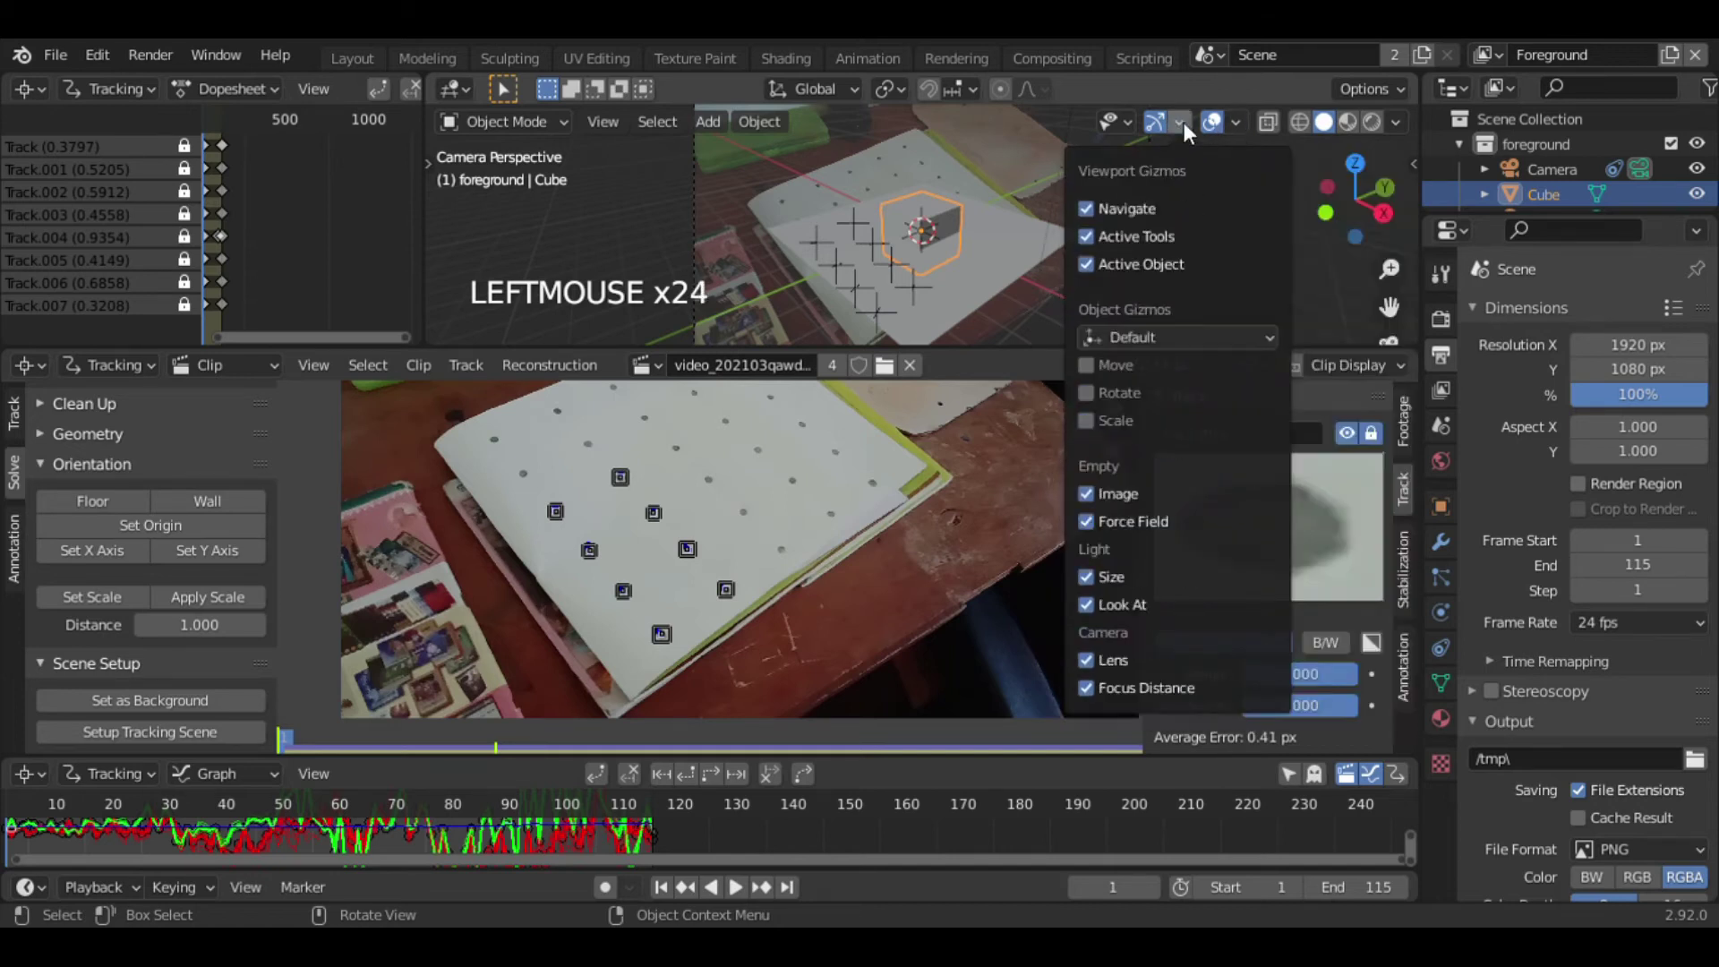
- Orbit around the reconstructed track points, deselect the cube, and preview playback from frame one
{"action": "left_click_drag", "start_coordinate": [1356, 193], "coordinate": [941, 215]}
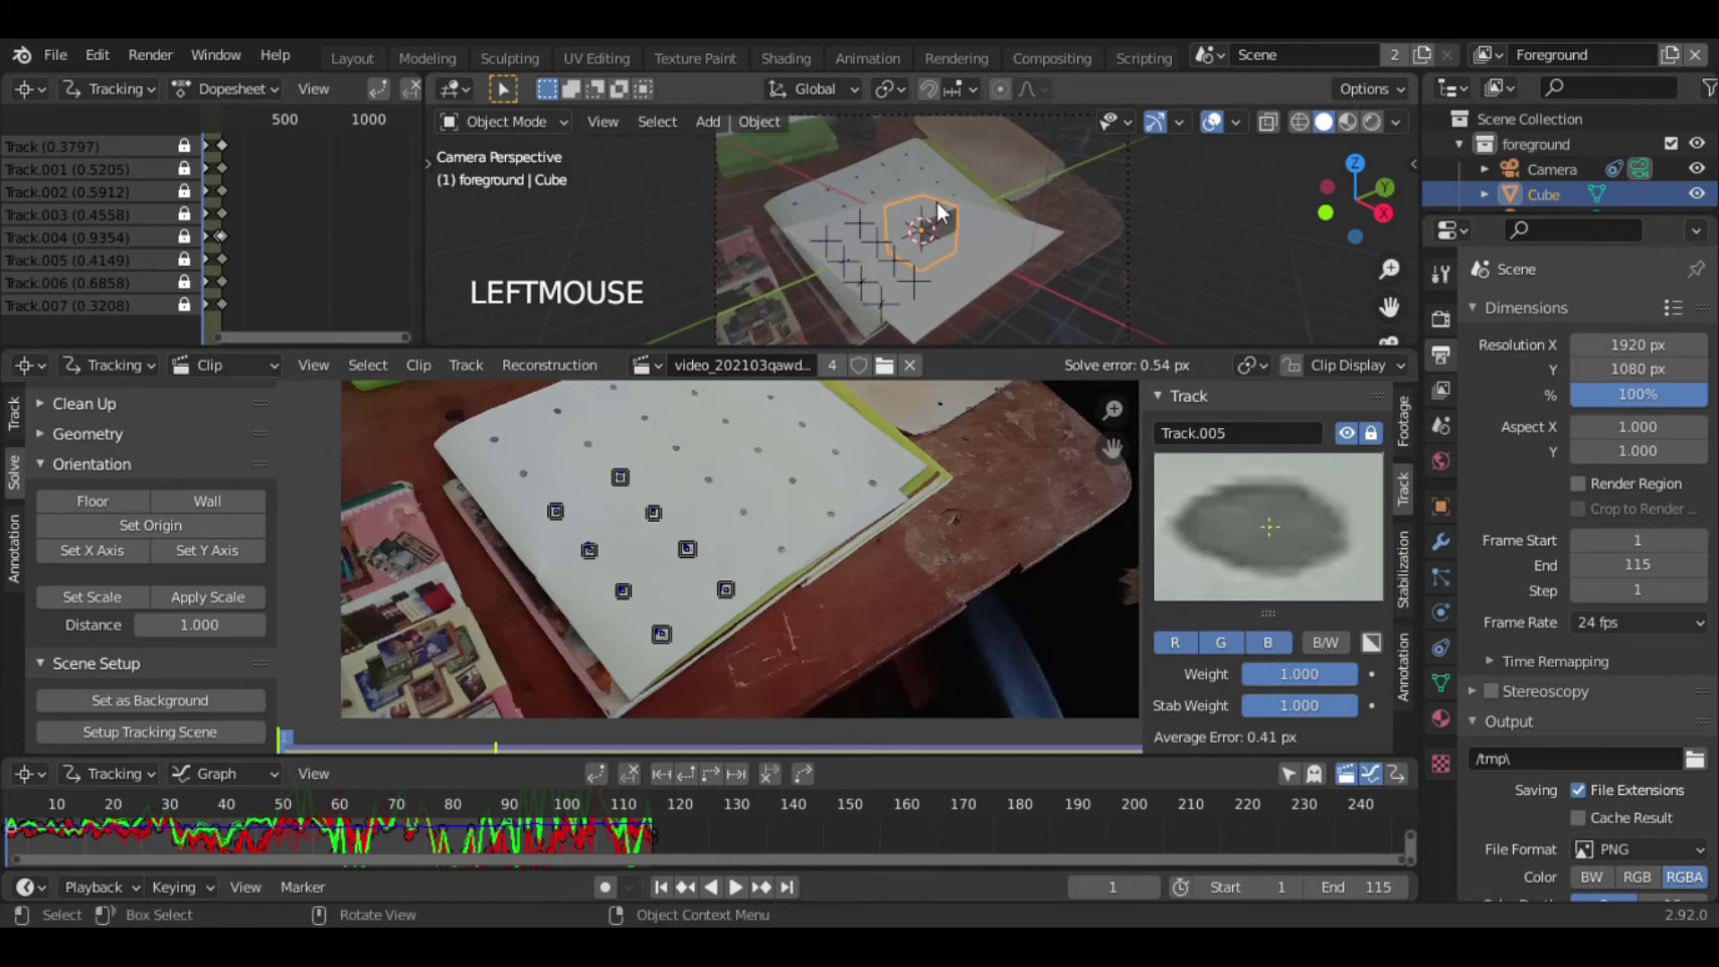
{"action": "left_click", "coordinate": [1206, 219]}
{"action": "key", "text": "space"}
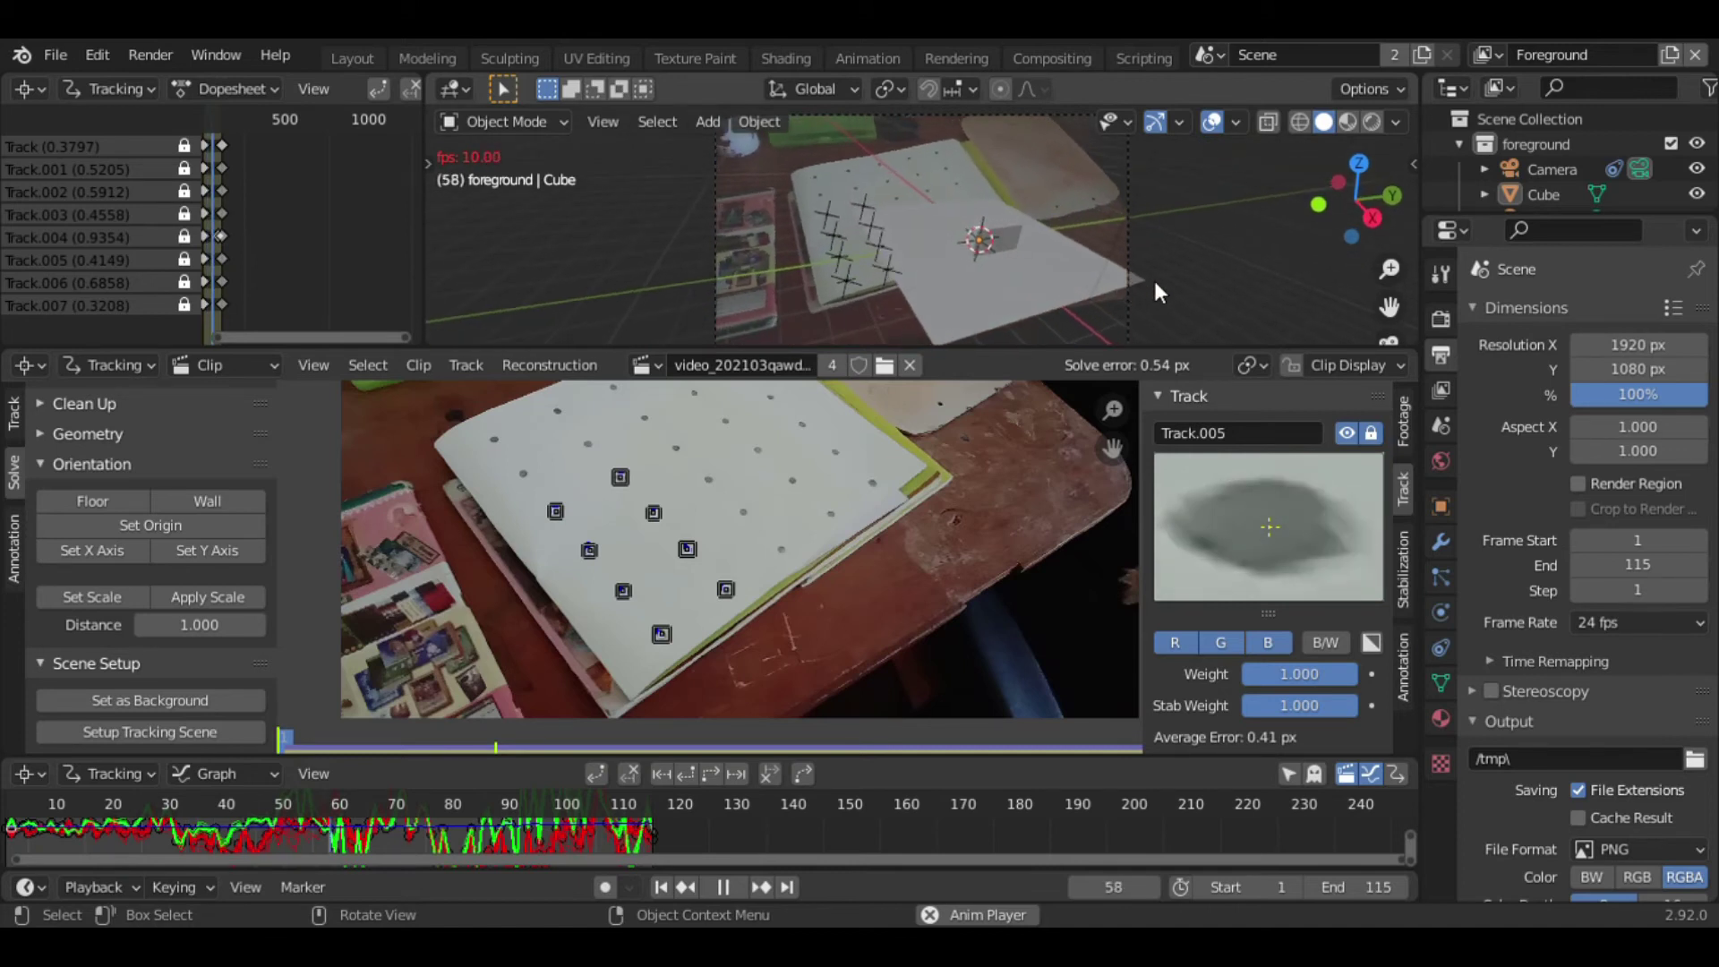
{"action": "key", "text": "space"}
{"action": "key", "text": "shift+Left"}
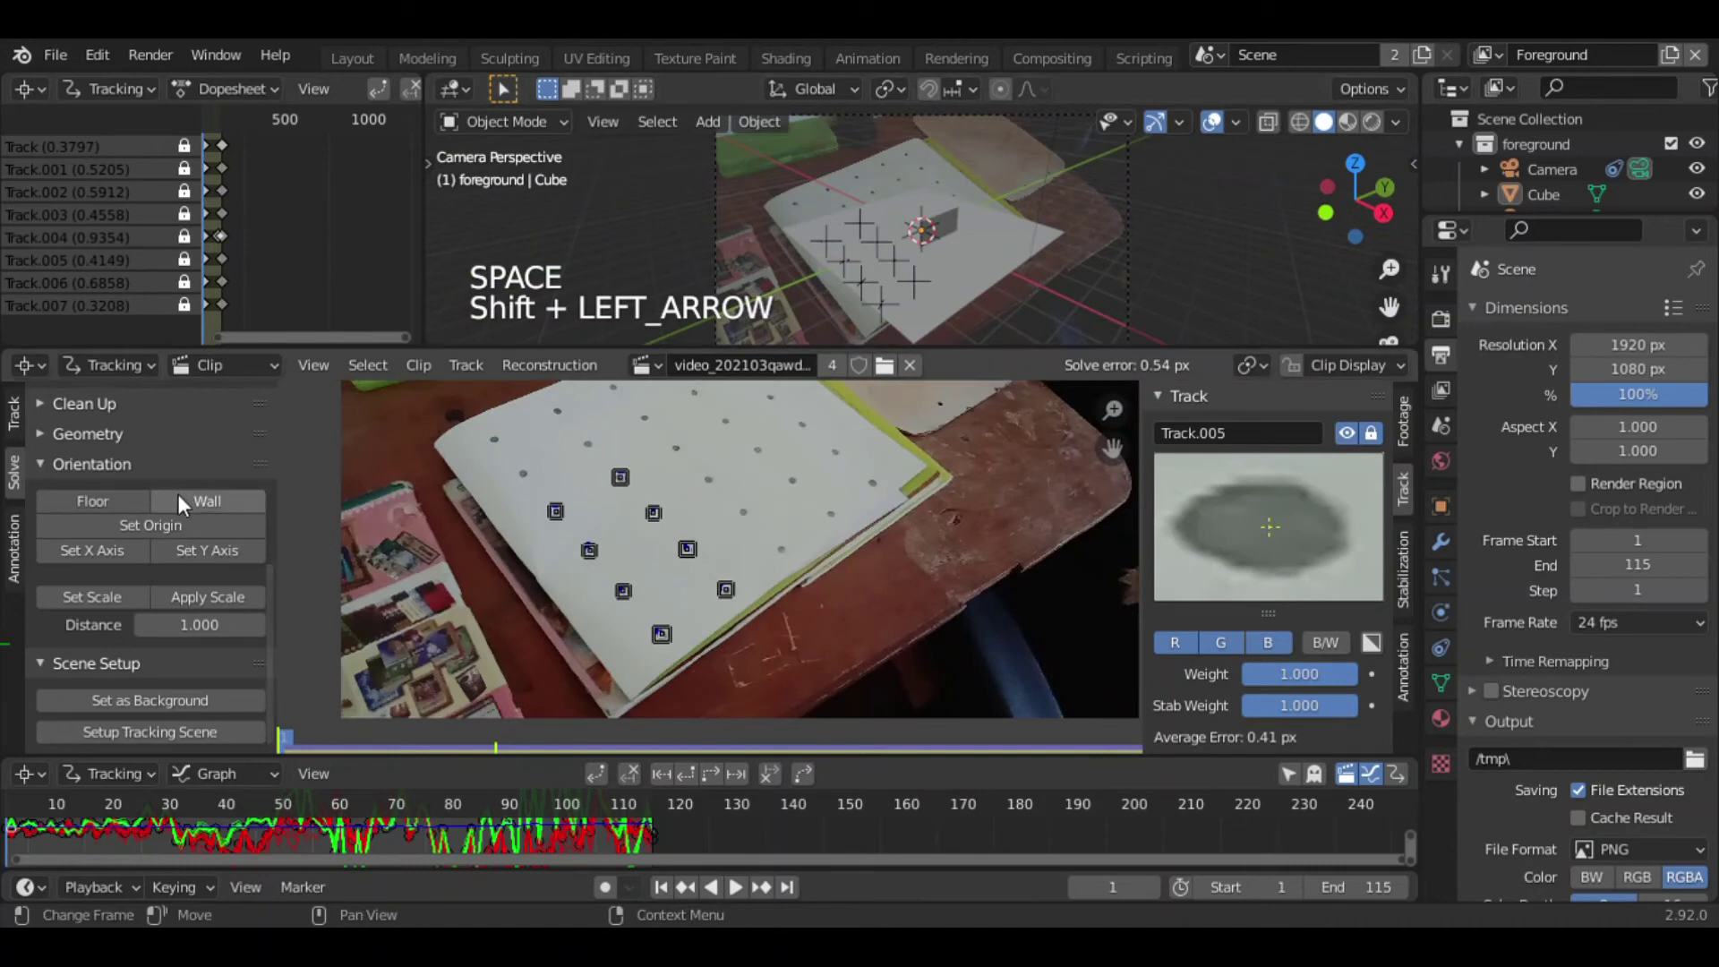
- Set the floor plane from three tracked markers on the paper
{"action": "left_click", "coordinate": [627, 482]}
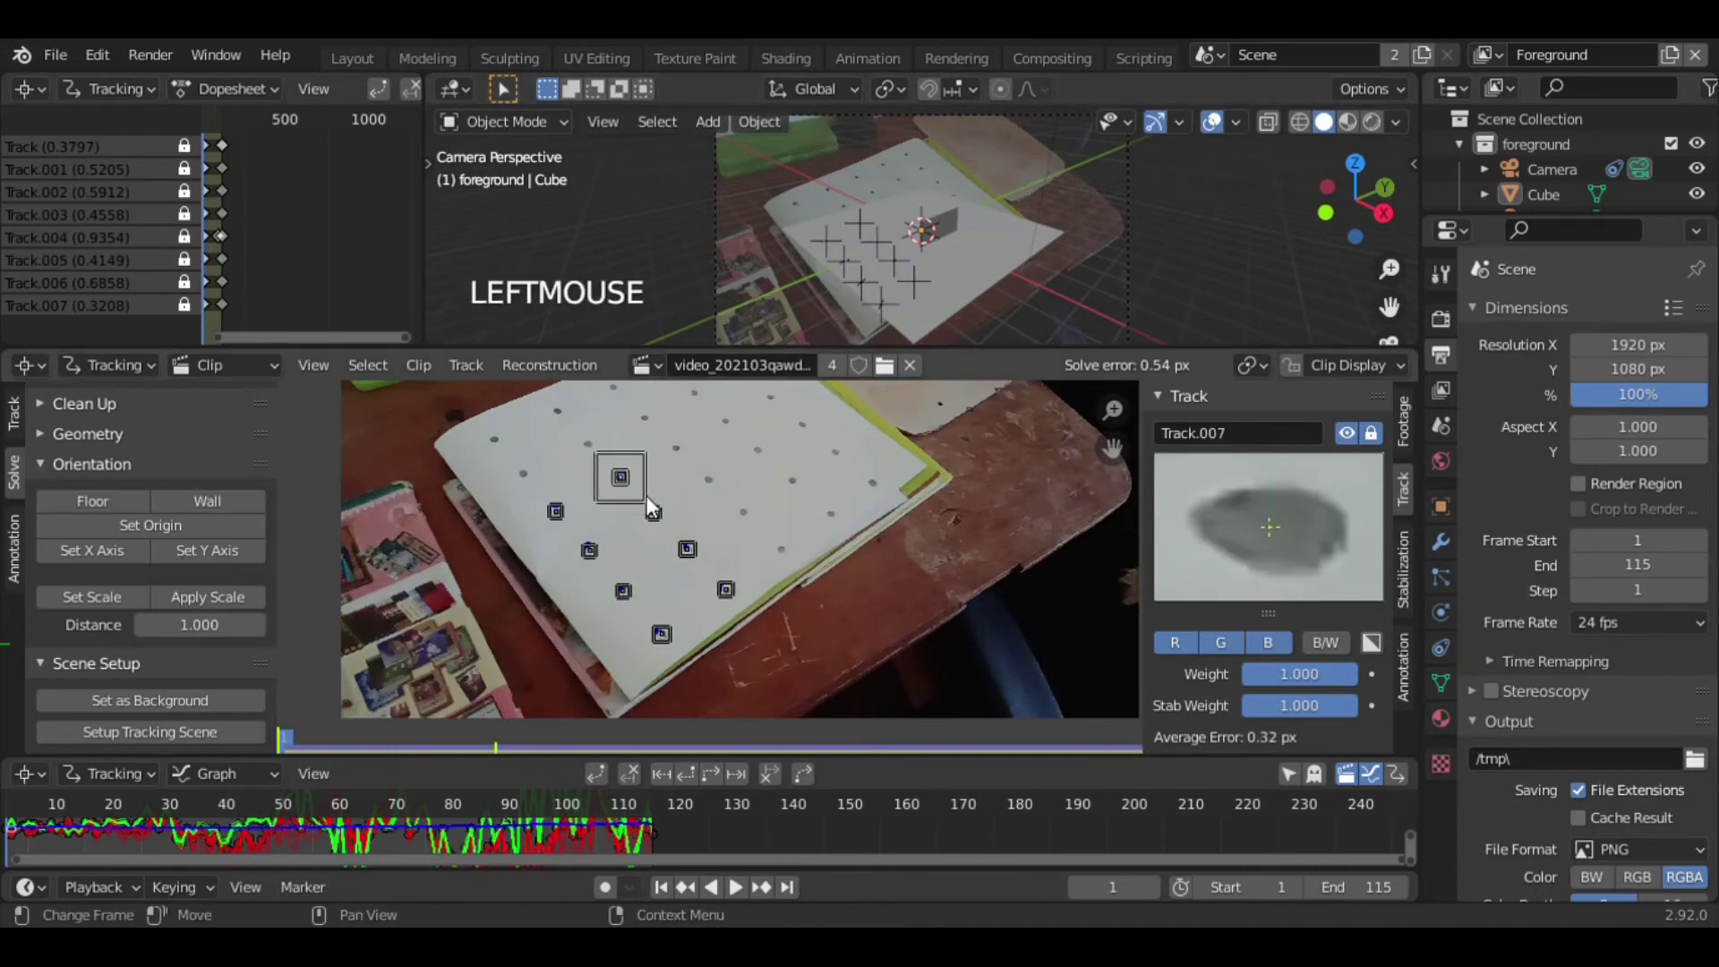
{"action": "left_click", "coordinate": [655, 509], "text": "shift"}
{"action": "left_click", "coordinate": [593, 544], "text": "shift"}
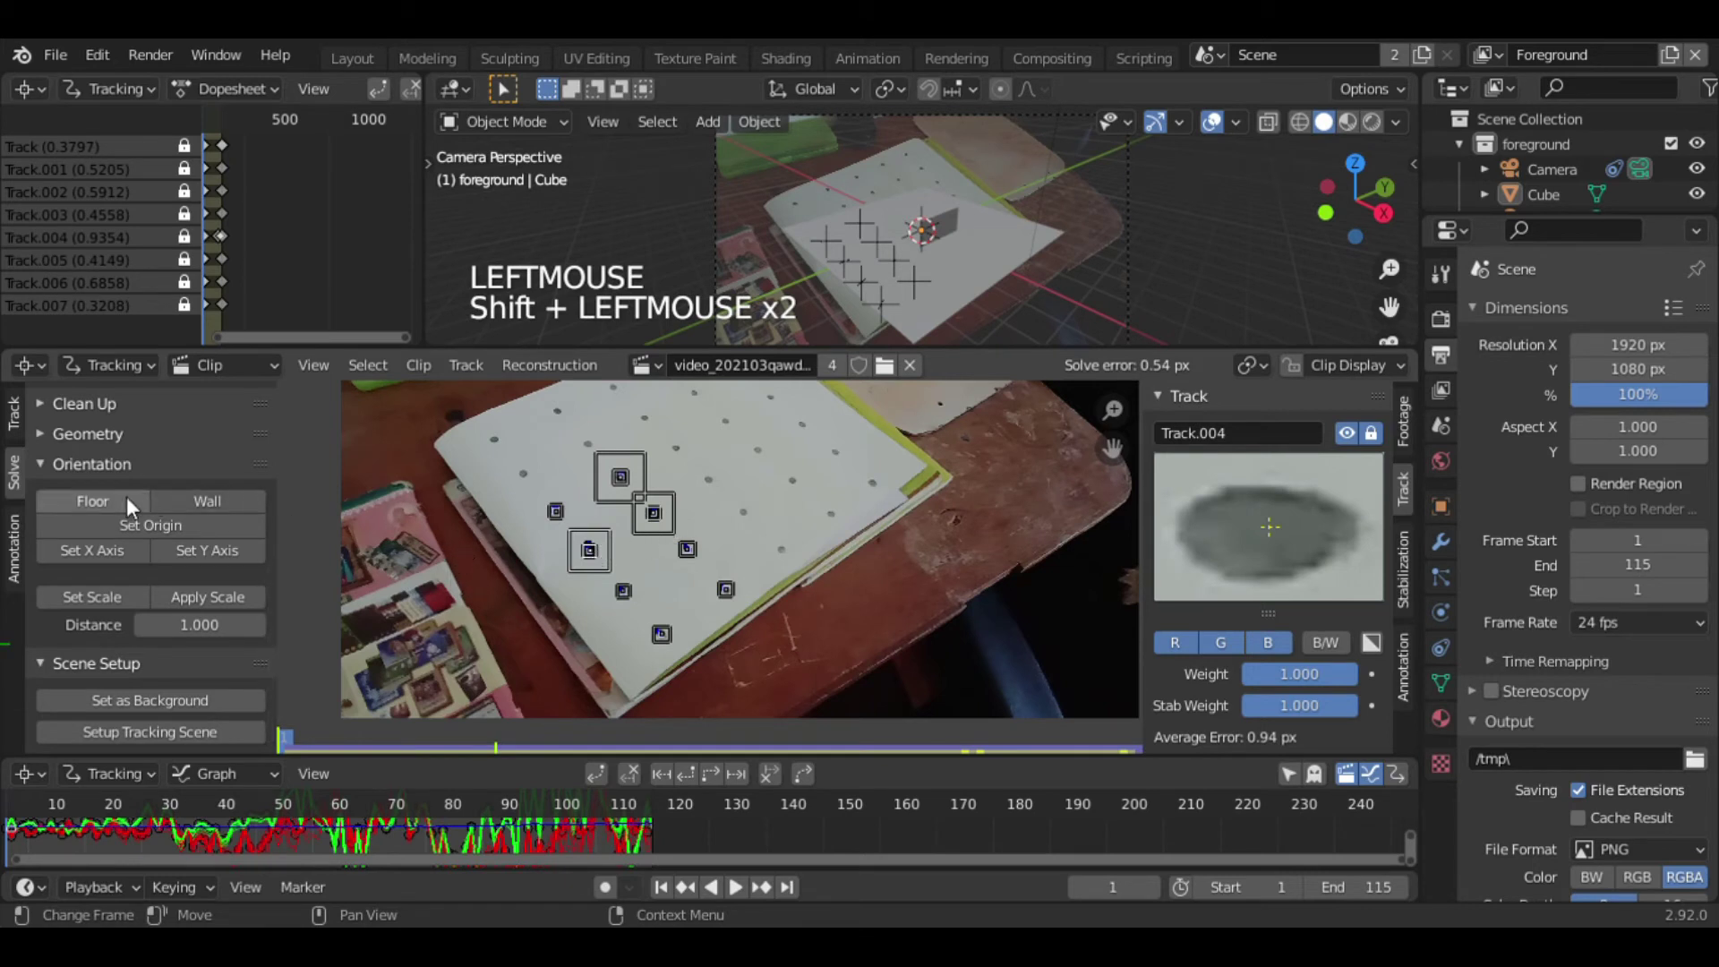
{"action": "left_click", "coordinate": [94, 497]}
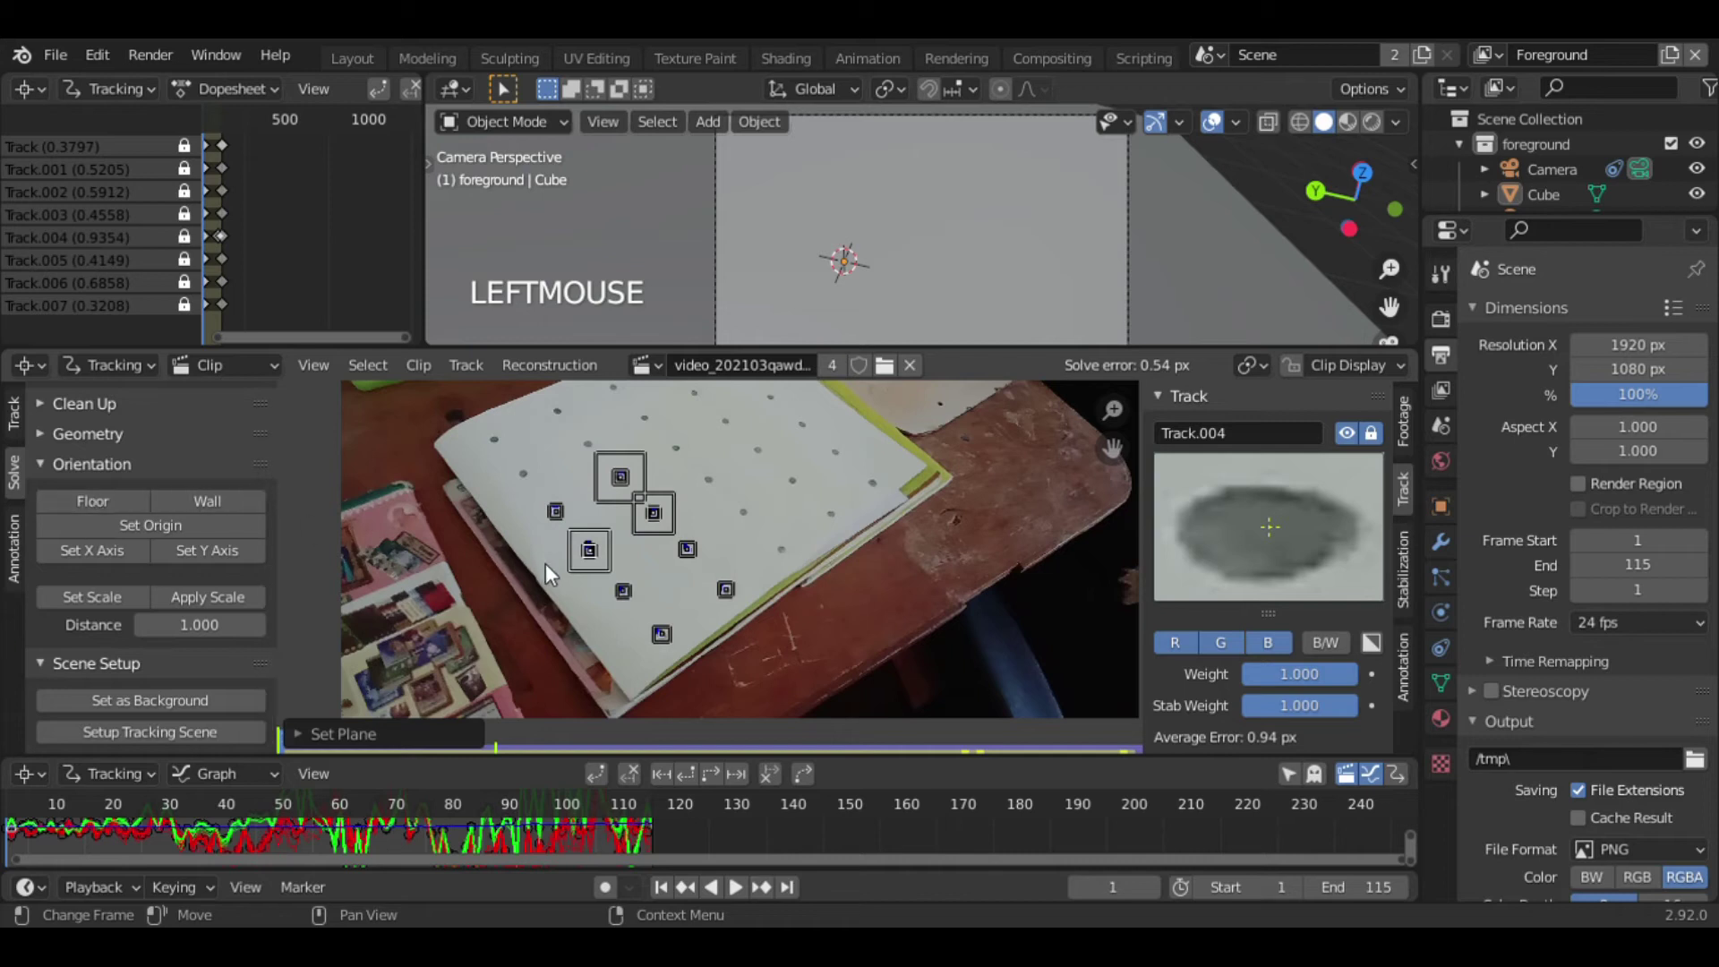
- Reapply Floor from three paper markers, then select two markers for scaling
{"action": "left_click", "coordinate": [687, 549]}
{"action": "left_click", "coordinate": [654, 513], "text": "shift"}
{"action": "left_click", "coordinate": [589, 550], "text": "shift"}
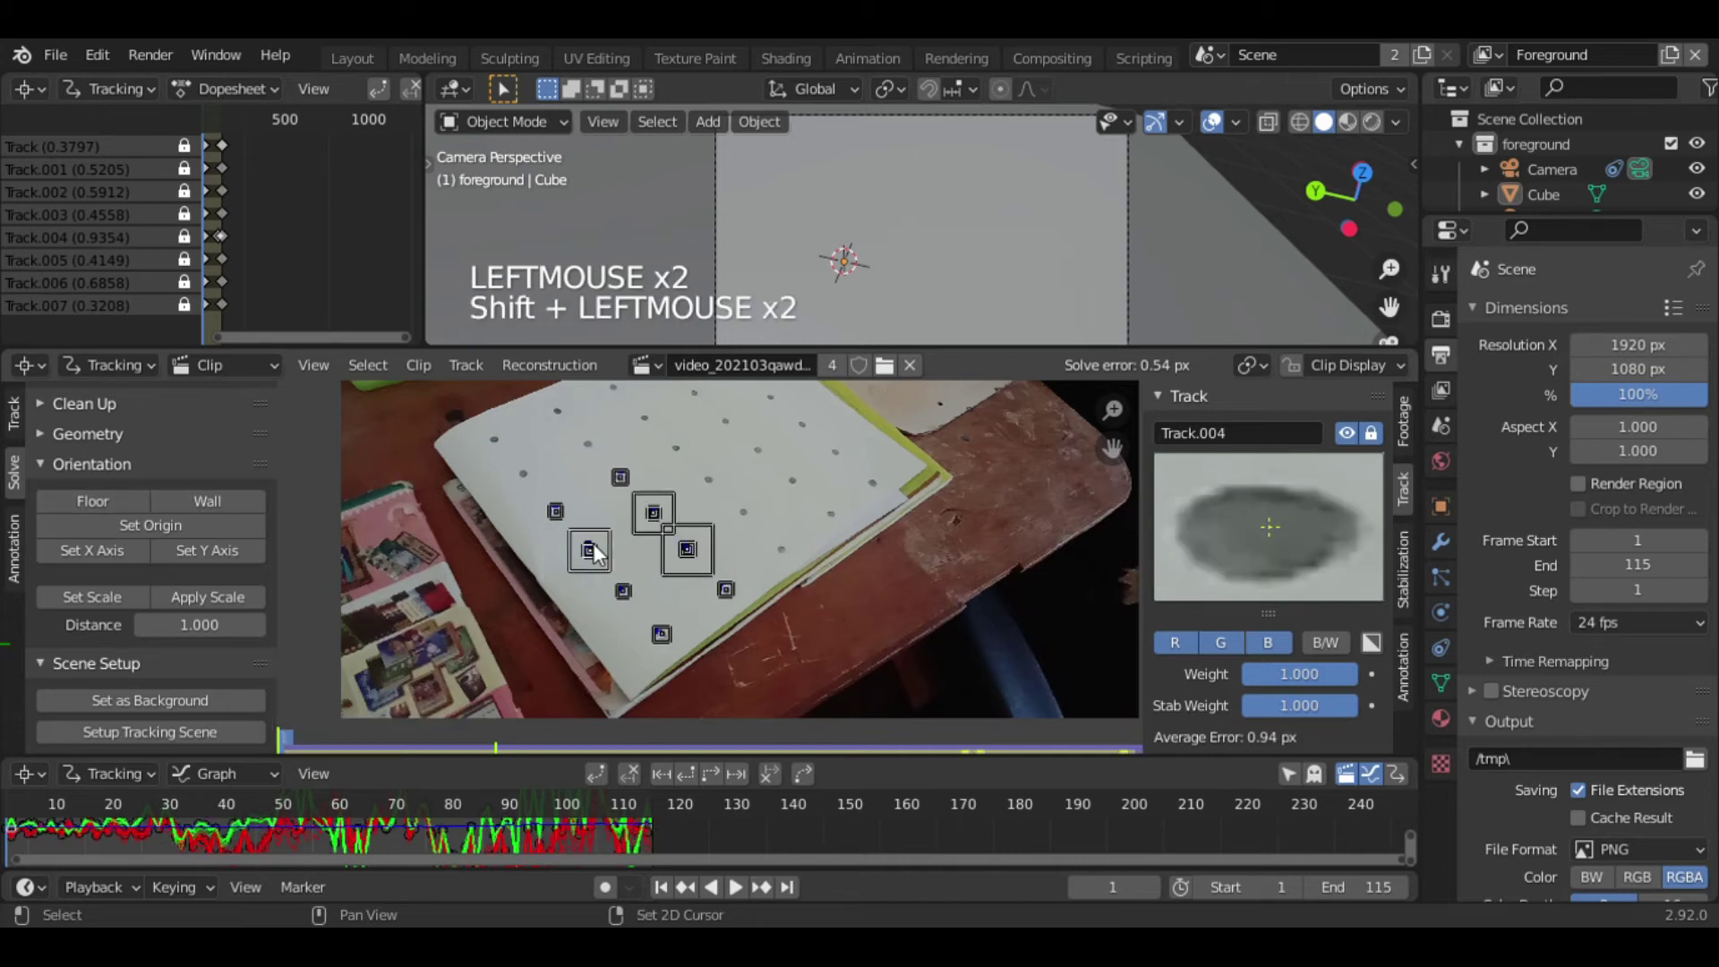
{"action": "left_click", "coordinate": [119, 504]}
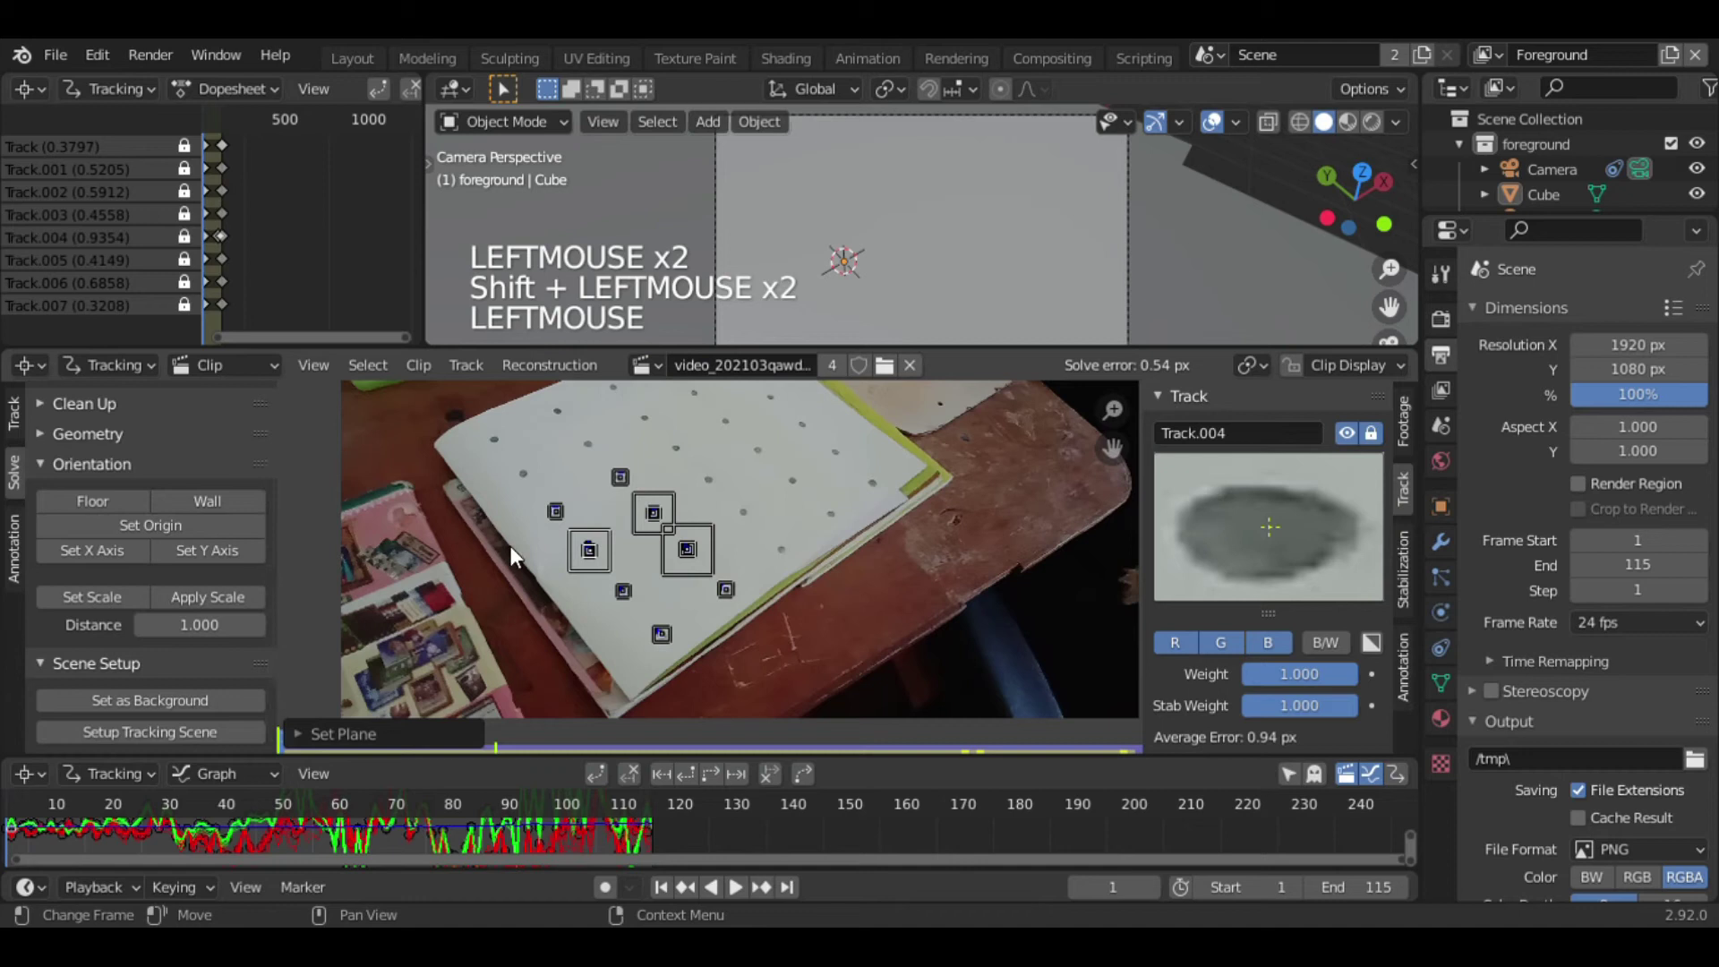
{"action": "left_click", "coordinate": [655, 513]}
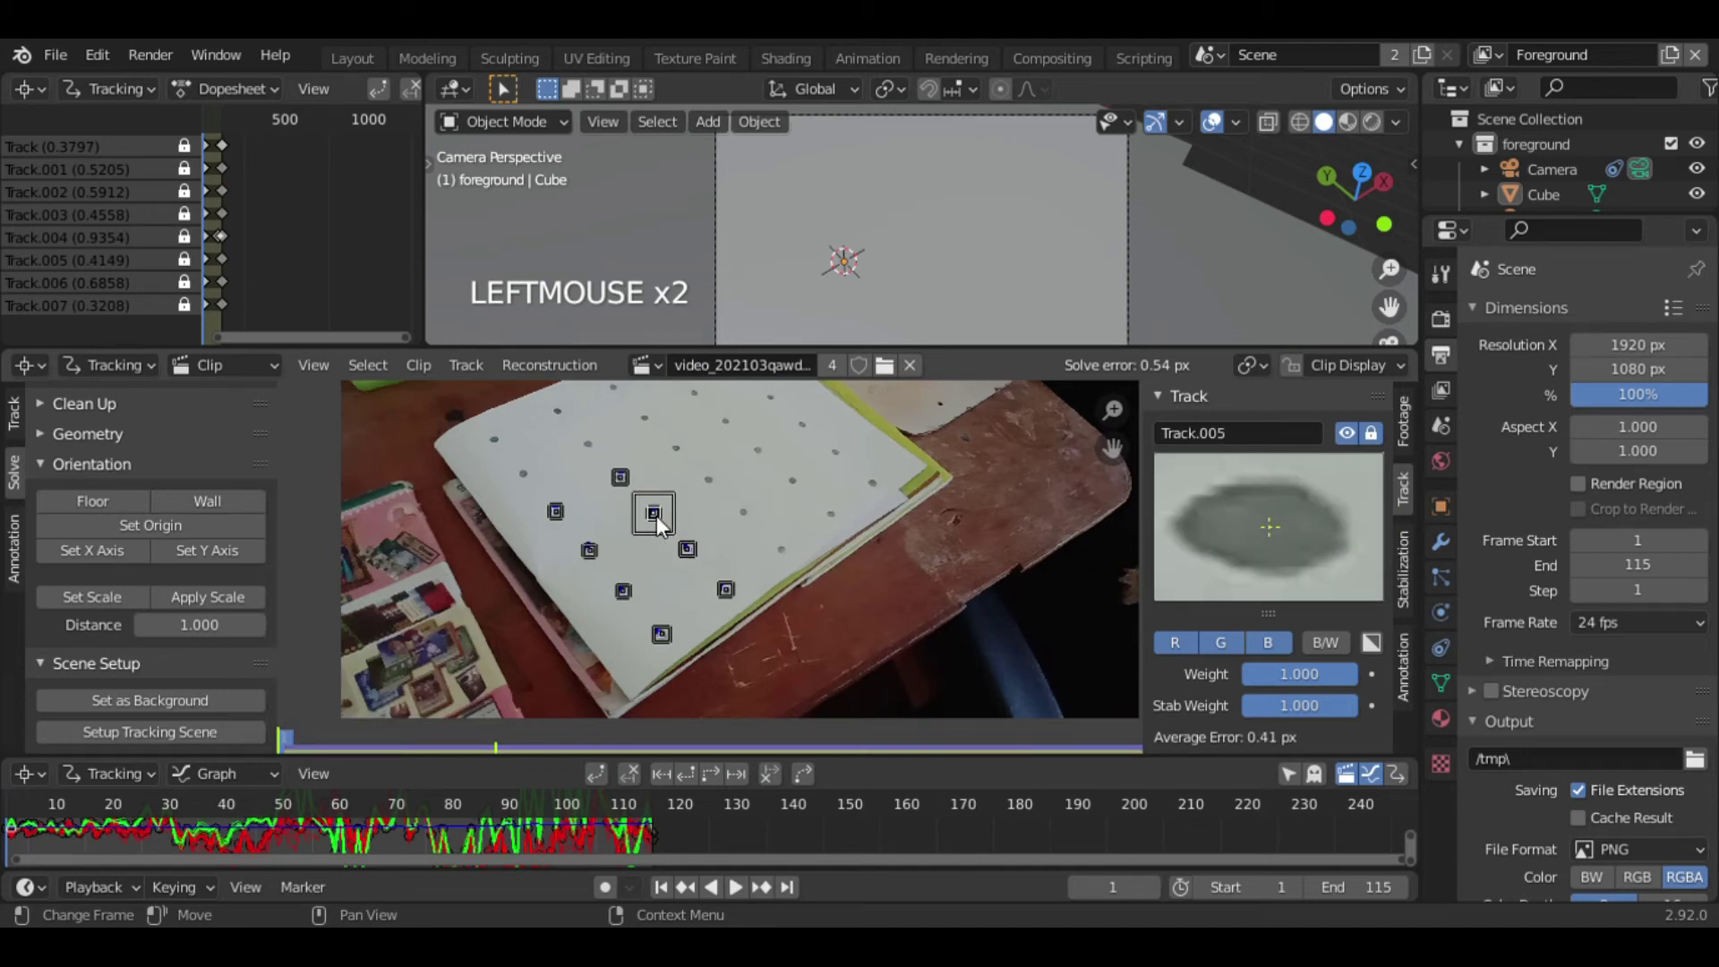
{"action": "left_click", "coordinate": [591, 549], "text": "shift"}
- Set the marker distance to 2 and apply the scale to the solution
{"action": "left_click", "coordinate": [210, 629]}
{"action": "type", "text": "1.0"}
{"action": "key", "text": "BackSpace"}
{"action": "key", "text": "BackSpace"}
{"action": "key", "text": "BackSpace"}
{"action": "type", "text": "2"}
{"action": "key", "text": "Return"}
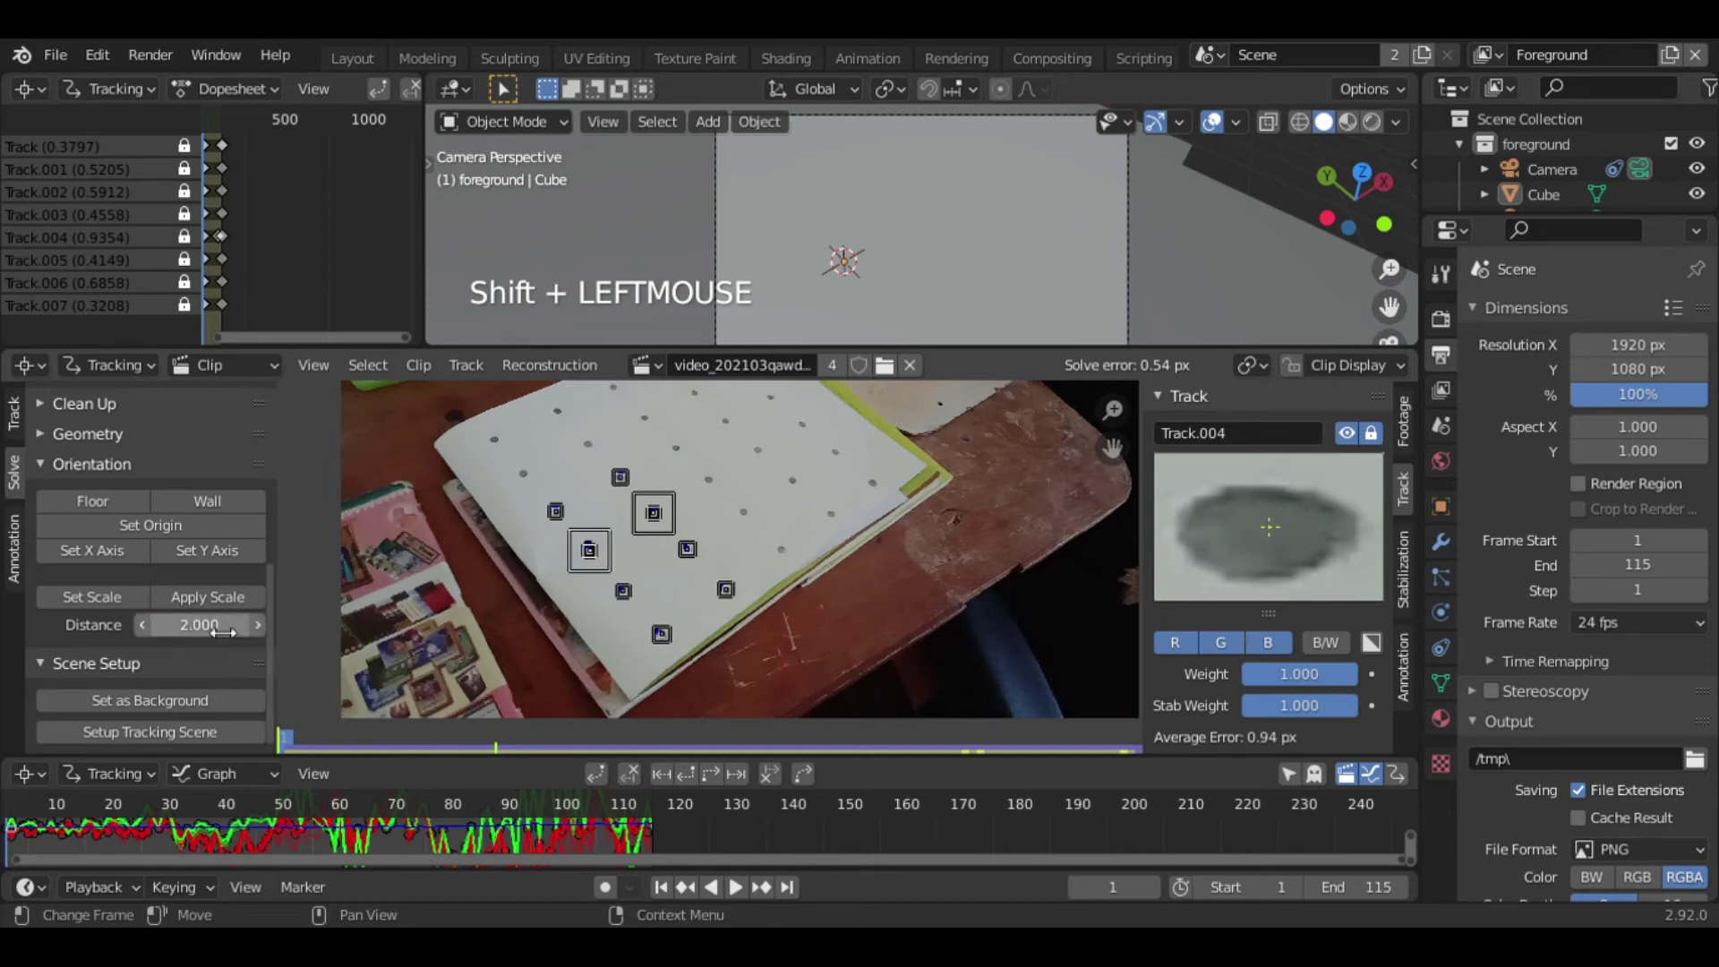
{"action": "double_click", "coordinate": [195, 595]}
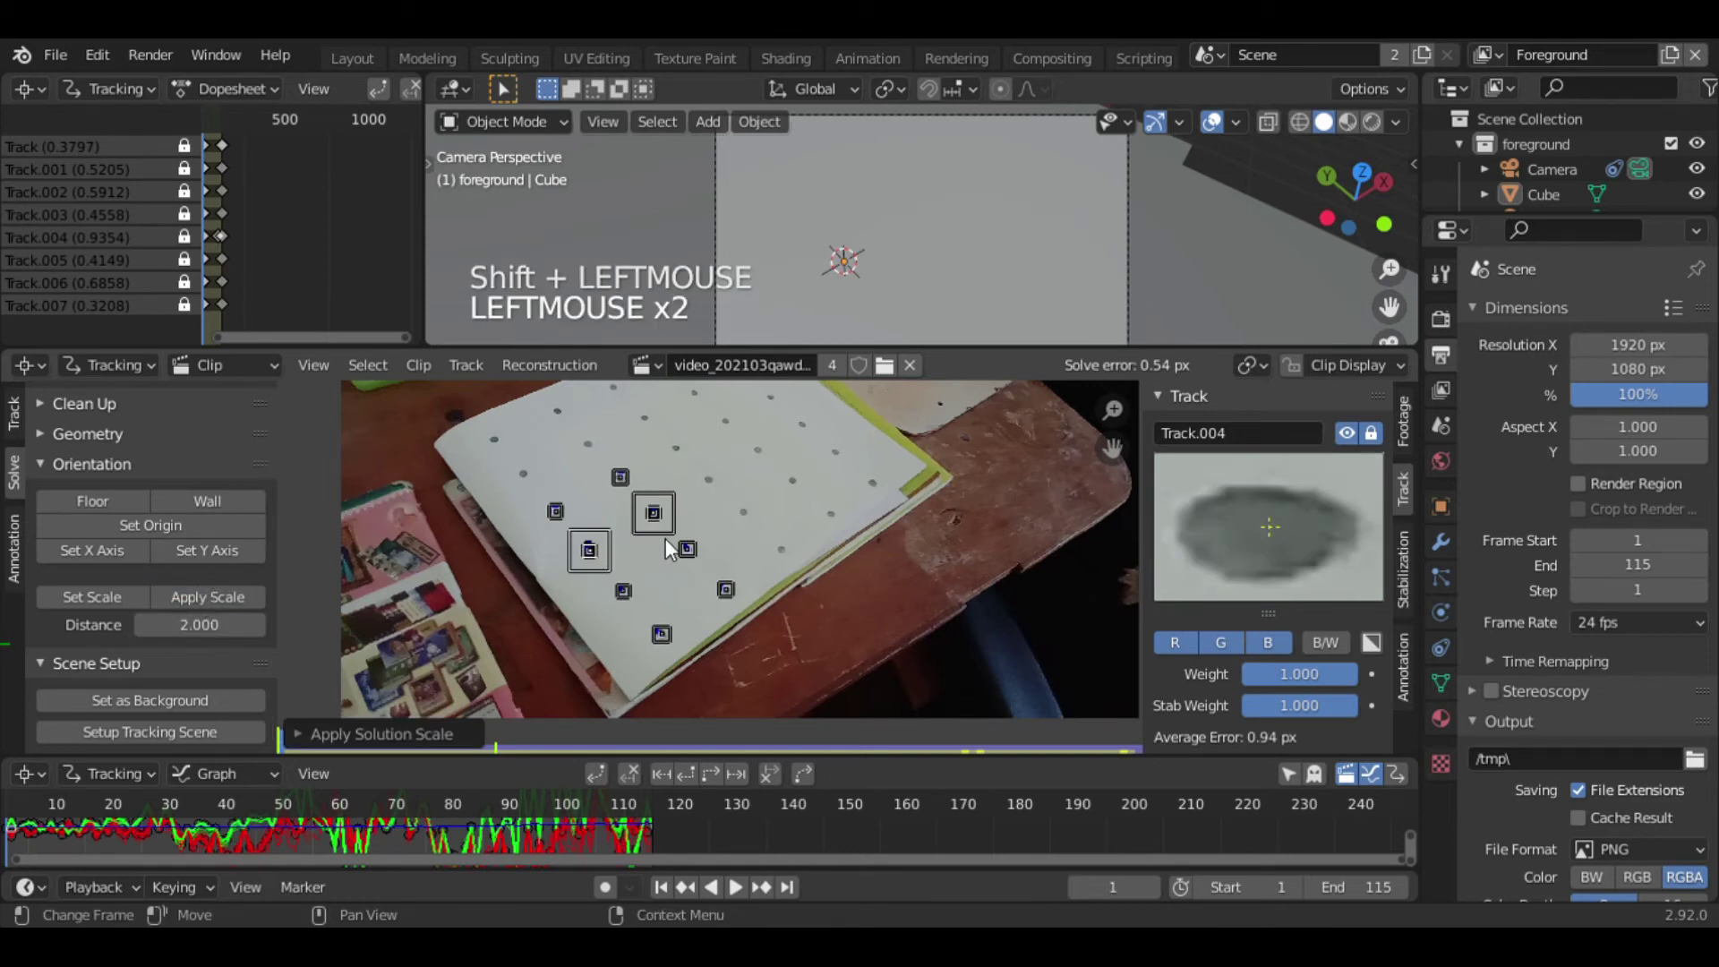
- Place the scene origin on a single paper marker, then deselect all markers
{"action": "left_click", "coordinate": [657, 507]}
{"action": "left_click", "coordinate": [207, 525]}
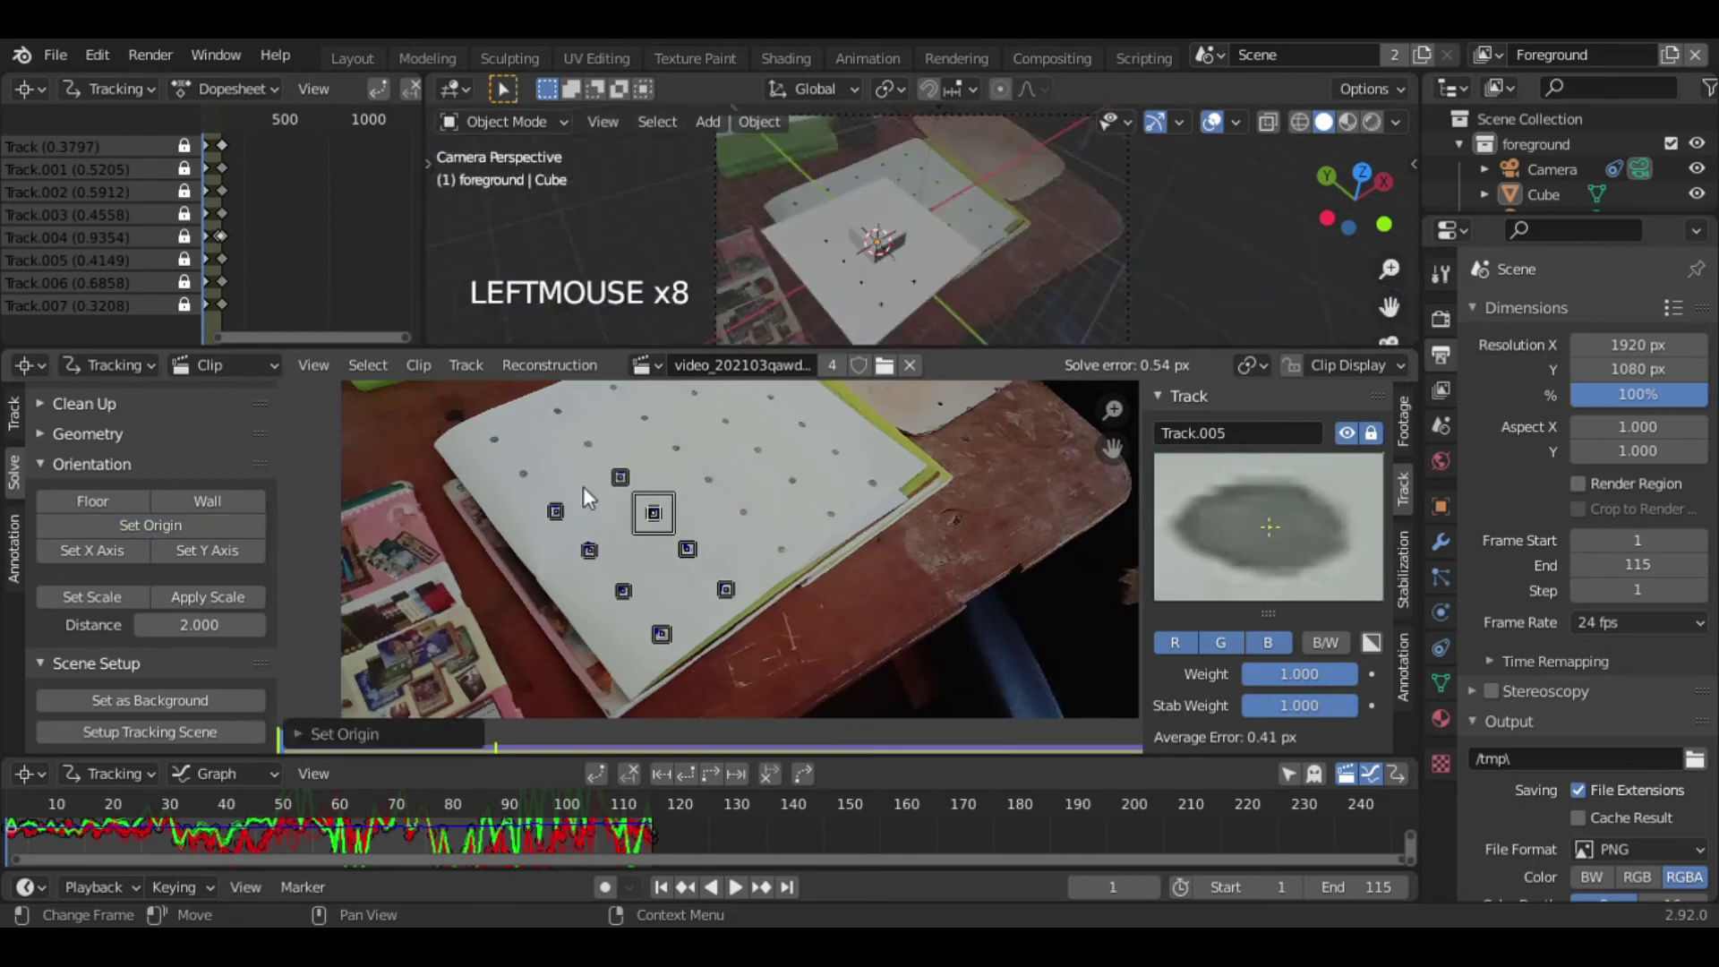
{"action": "left_click", "coordinate": [853, 549]}
- Play the footage to confirm the cube holds its place, then select markers for the X axis
{"action": "key", "text": "space"}
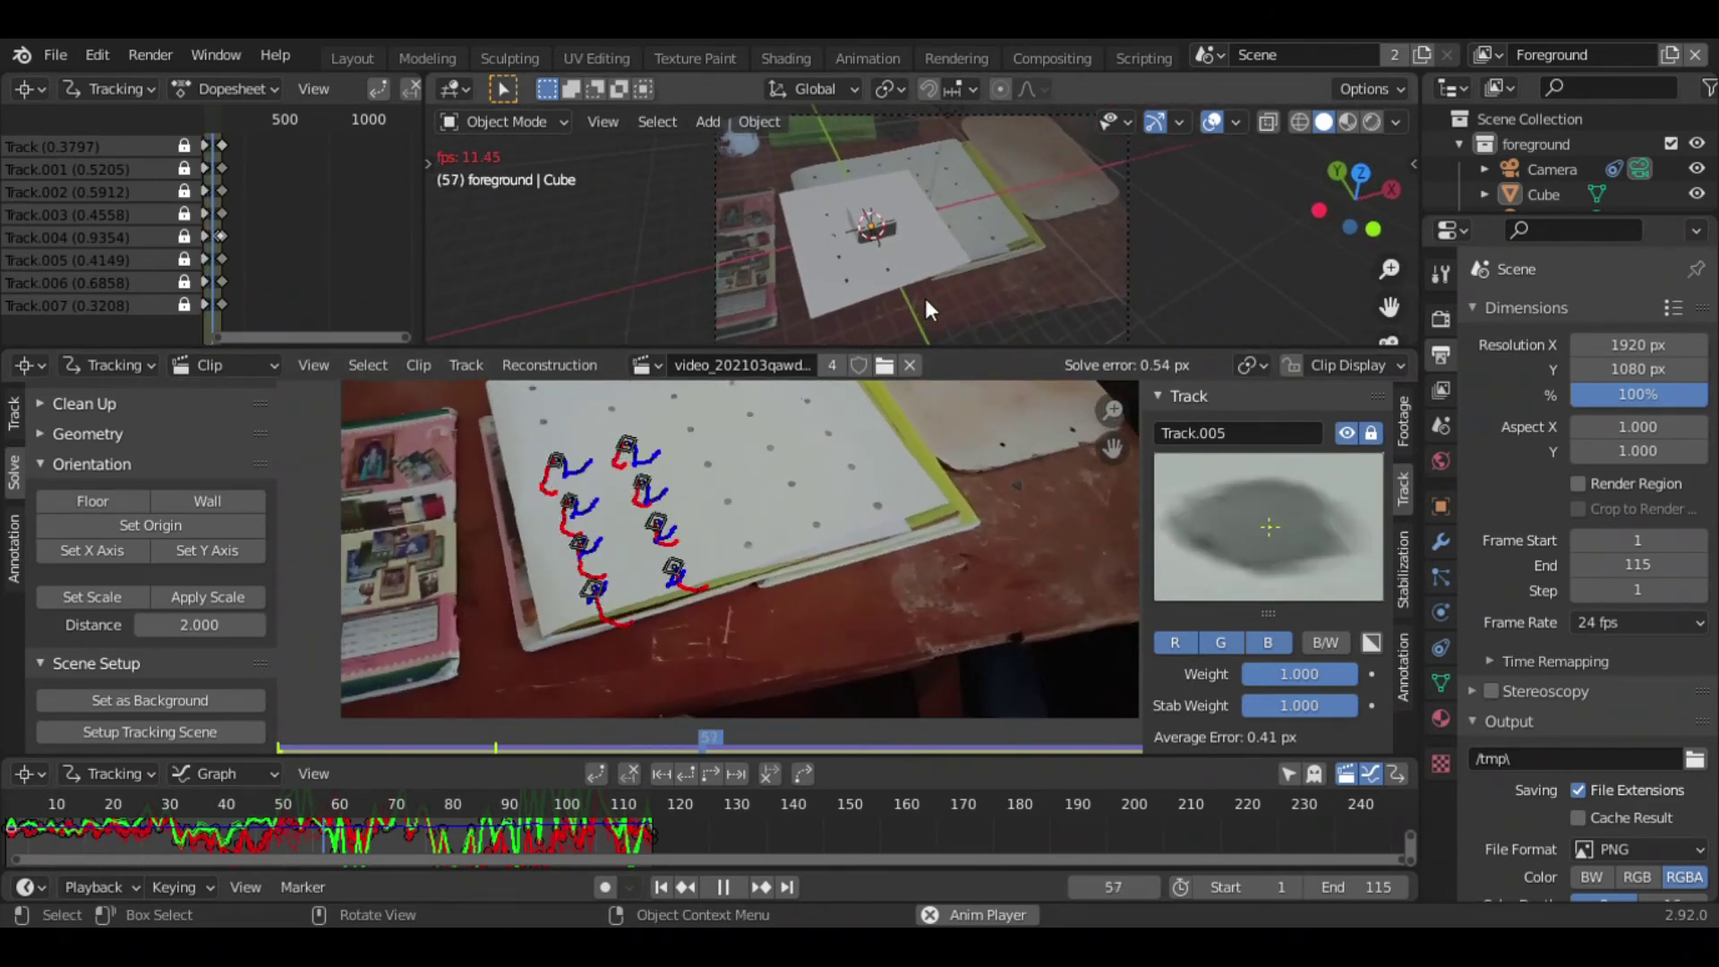
{"action": "key", "text": "space"}
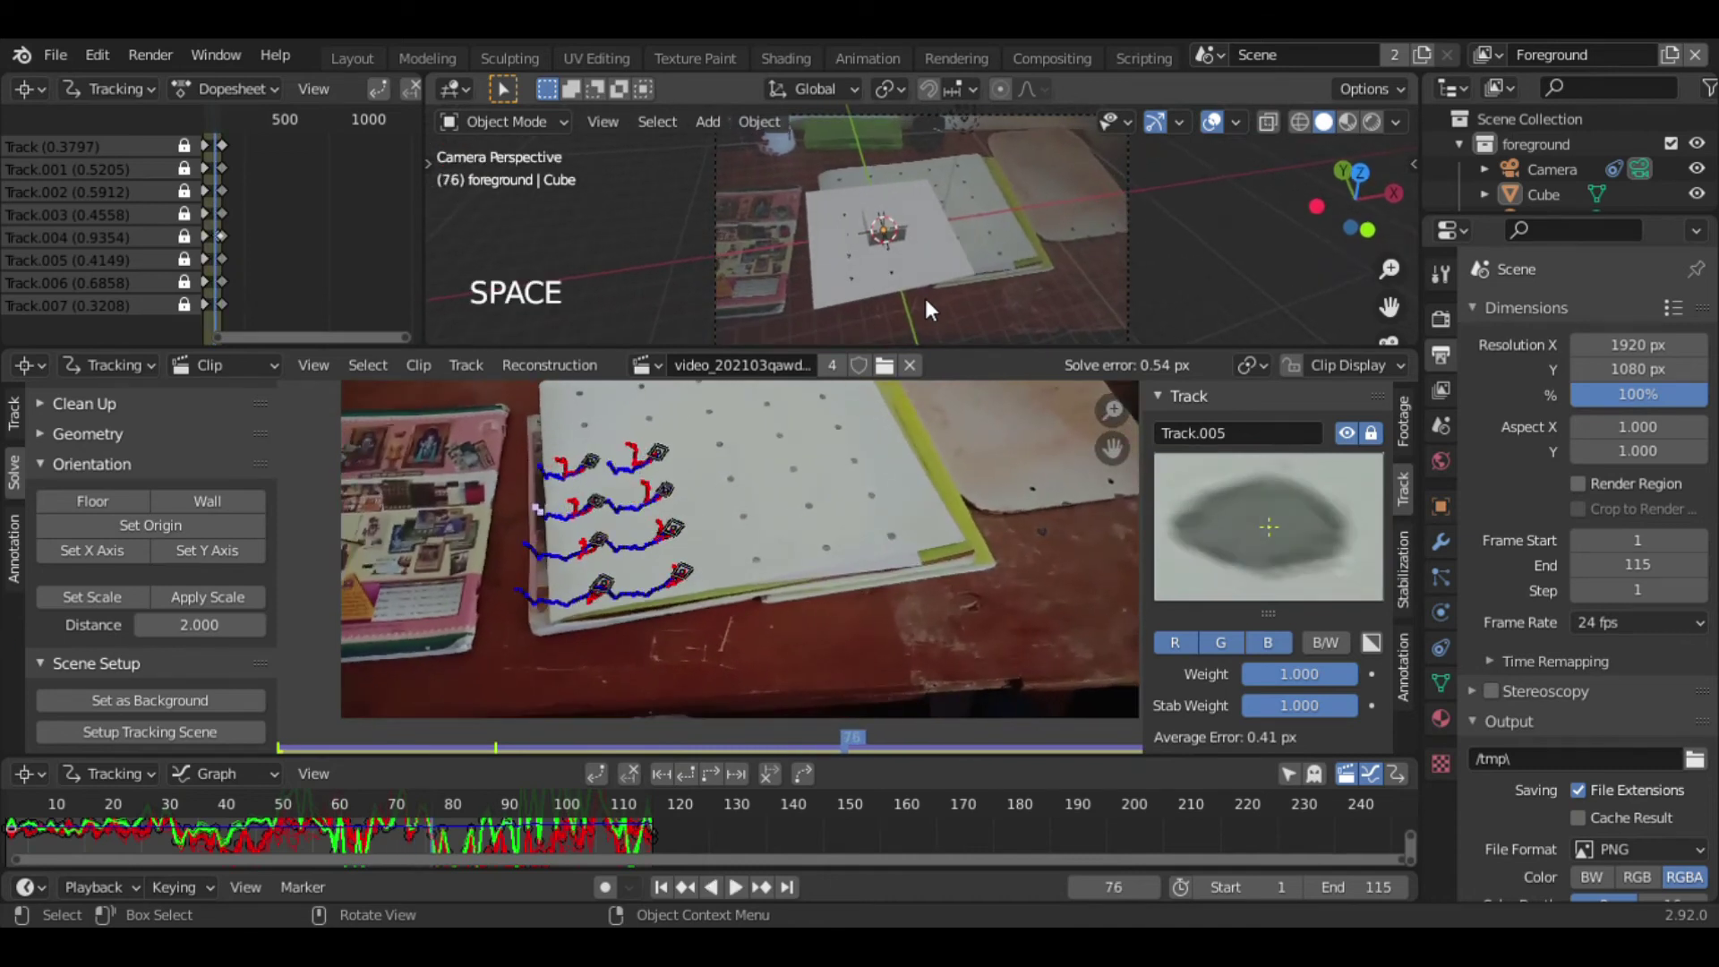
{"action": "key", "text": "shift+Left"}
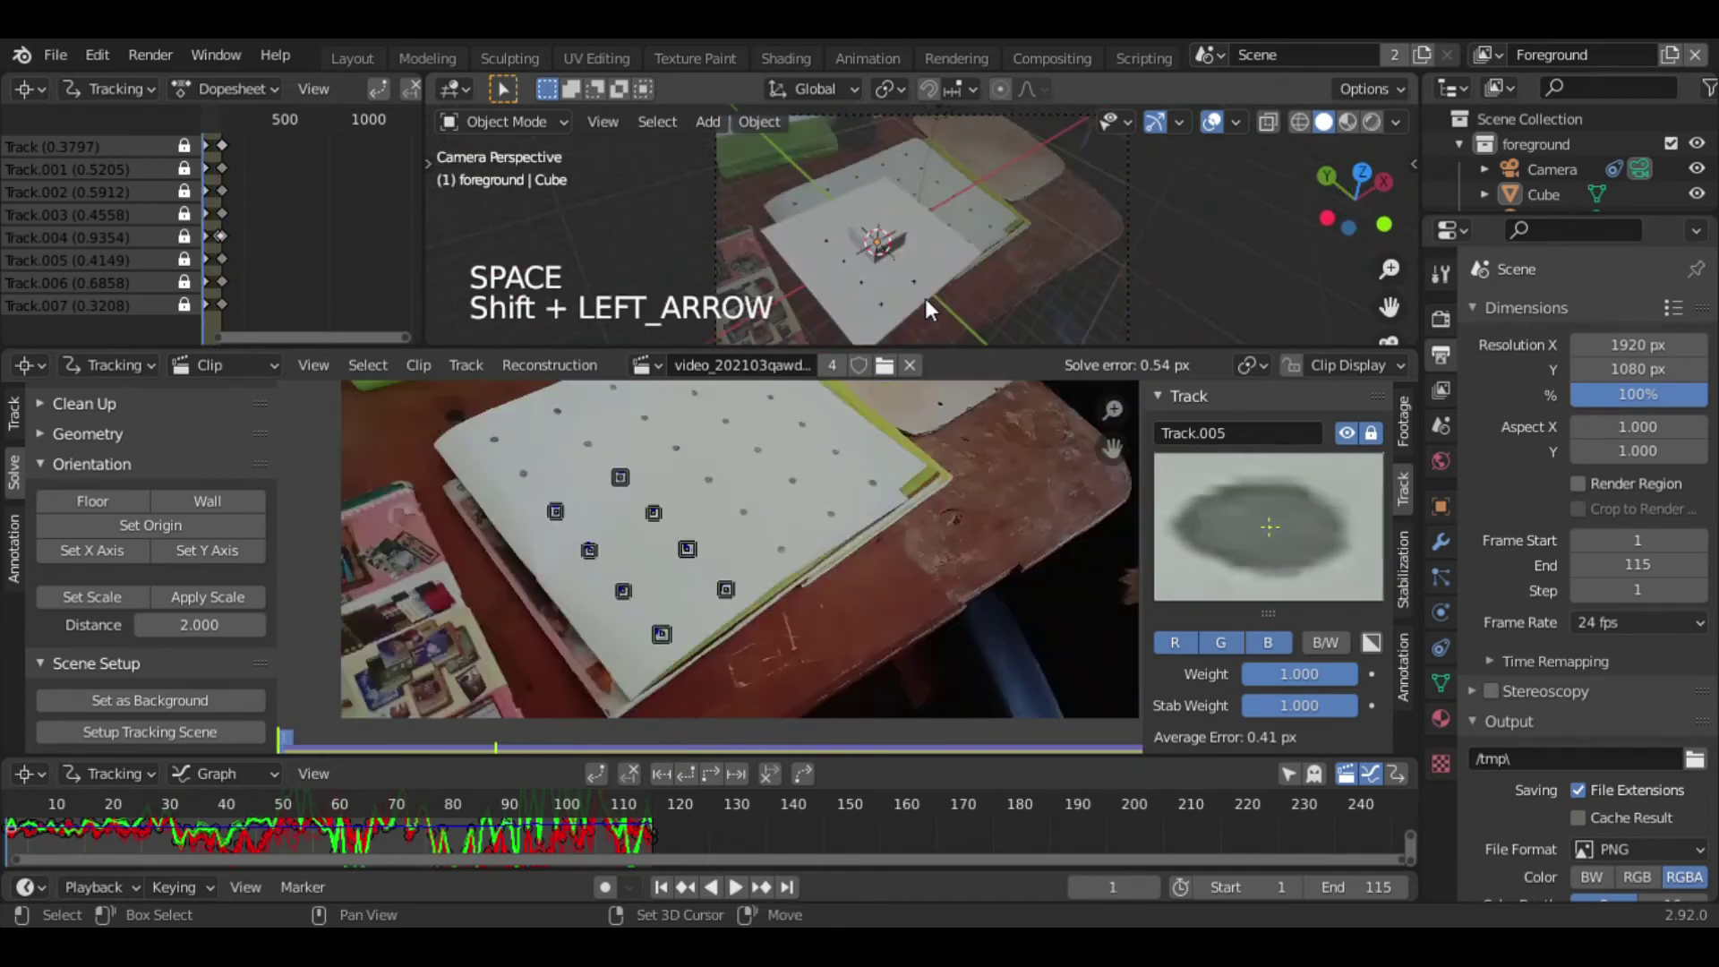
{"action": "left_click", "coordinate": [653, 514]}
{"action": "left_click", "coordinate": [598, 550]}
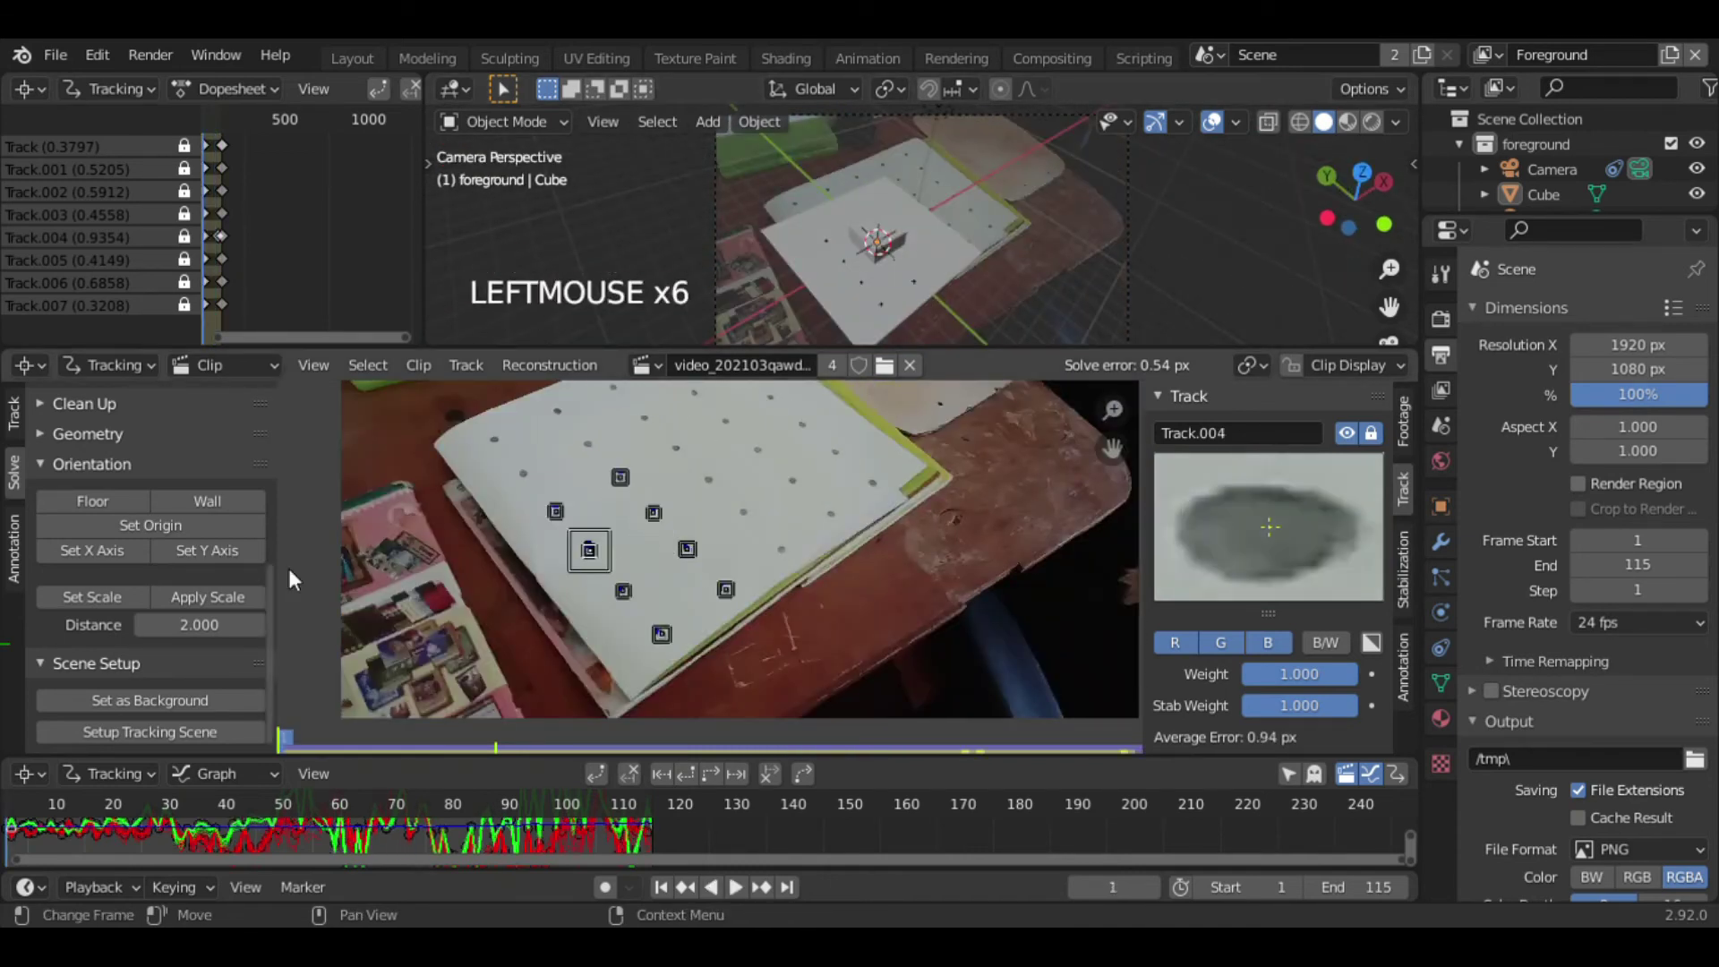
- Align the scene's X axis and Y axis to two selected paper markers
{"action": "left_click", "coordinate": [92, 550]}
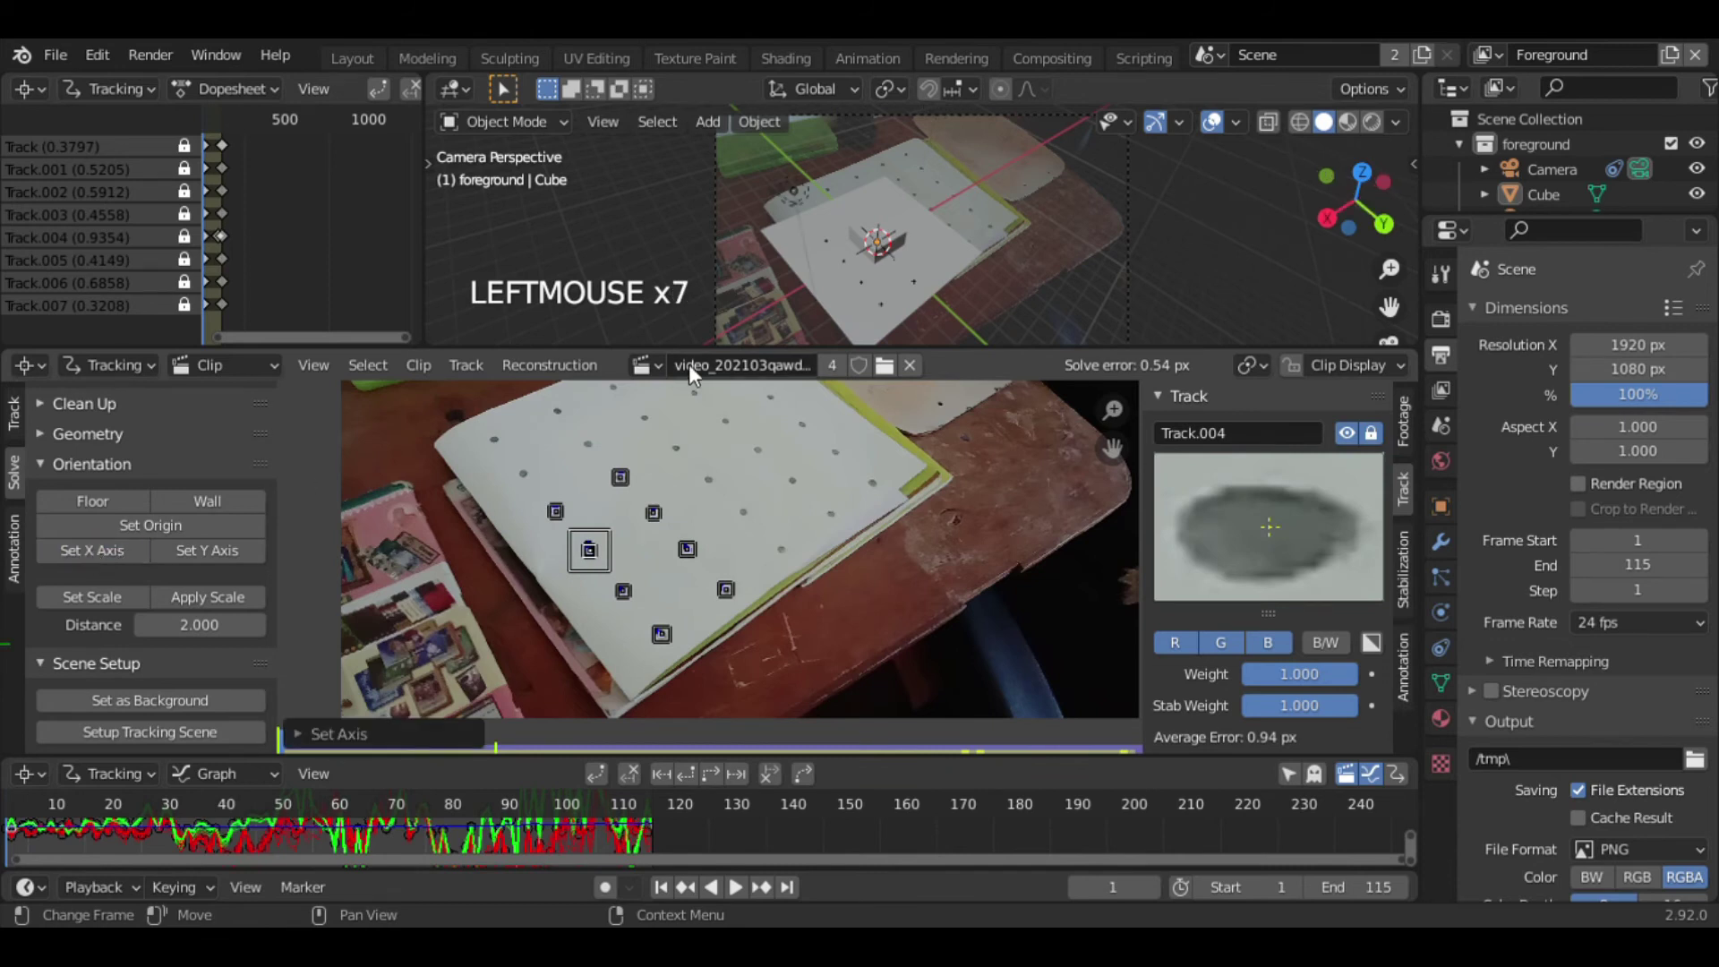
{"action": "left_click", "coordinate": [687, 549]}
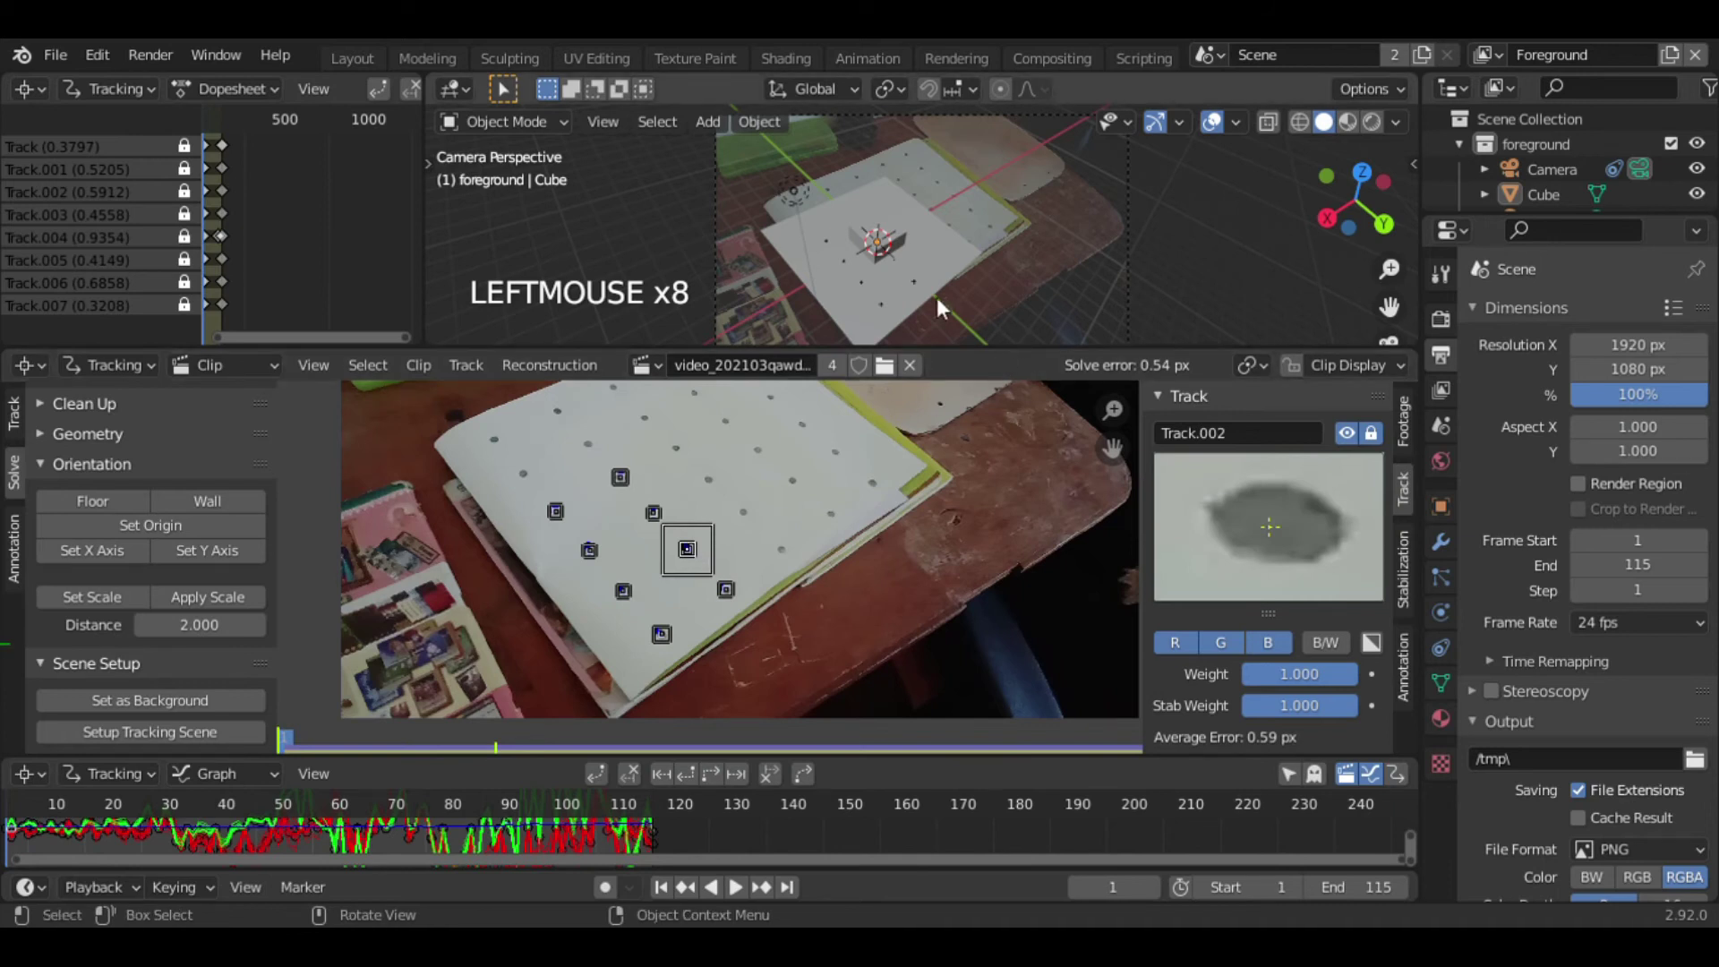
{"action": "left_click", "coordinate": [197, 555]}
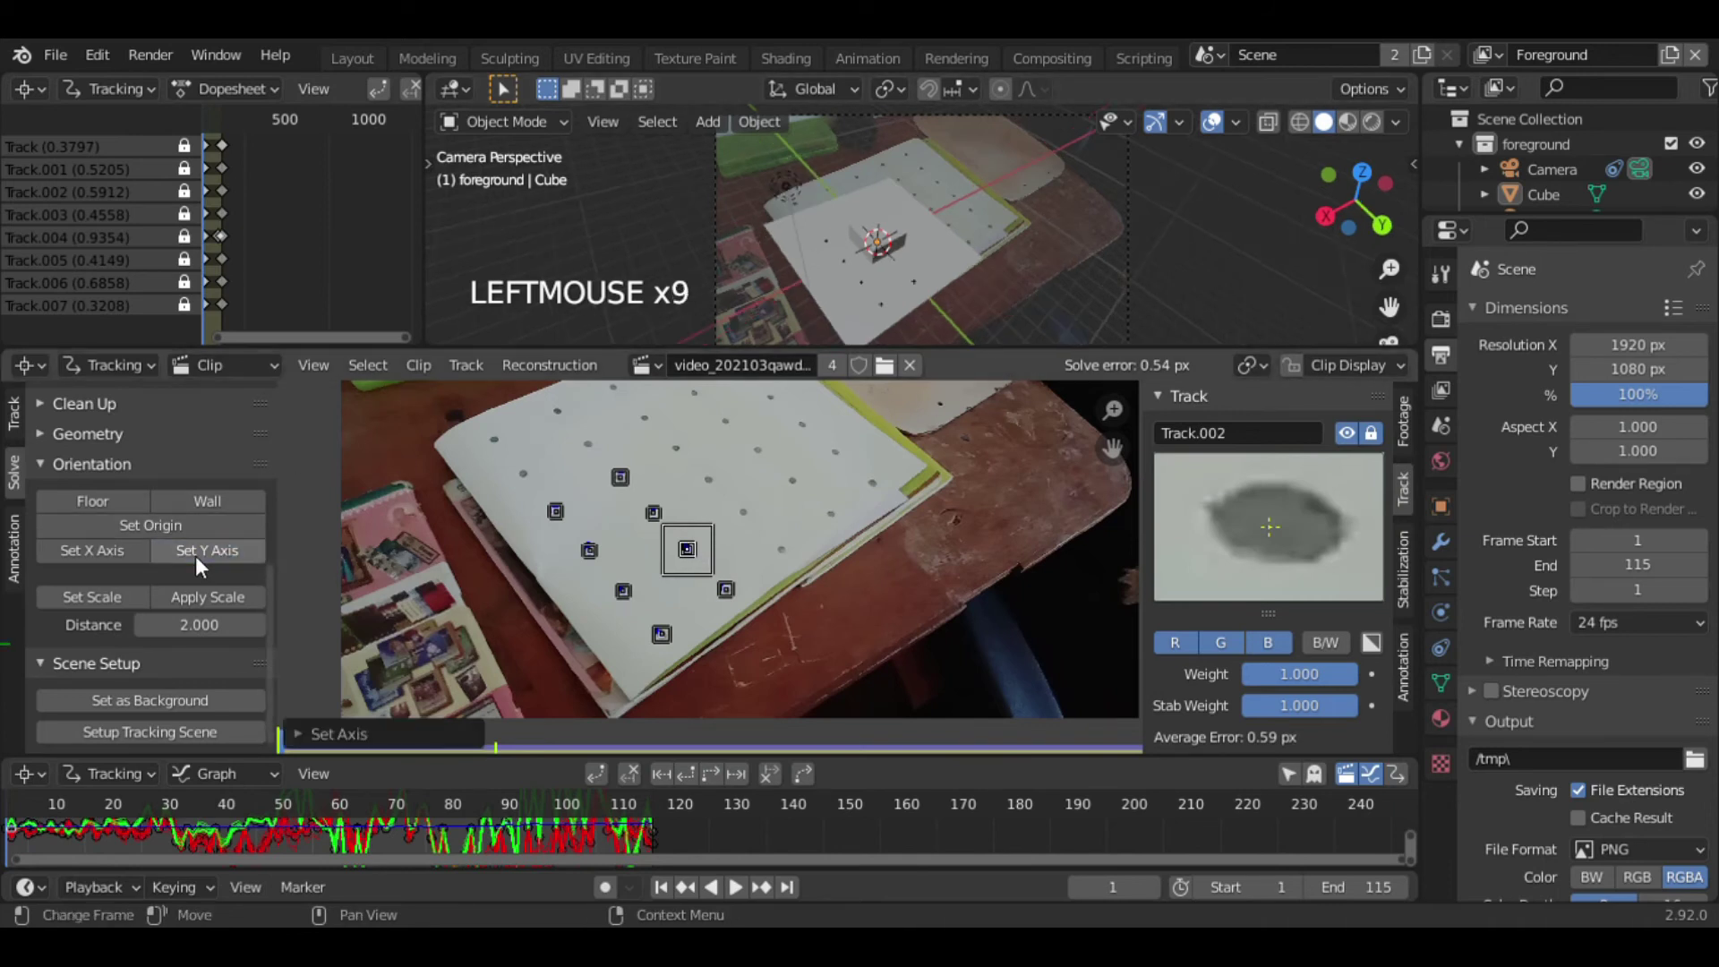
- Deselect the markers and play from frame one to check the cube stays on the paper
{"action": "left_click", "coordinate": [852, 593]}
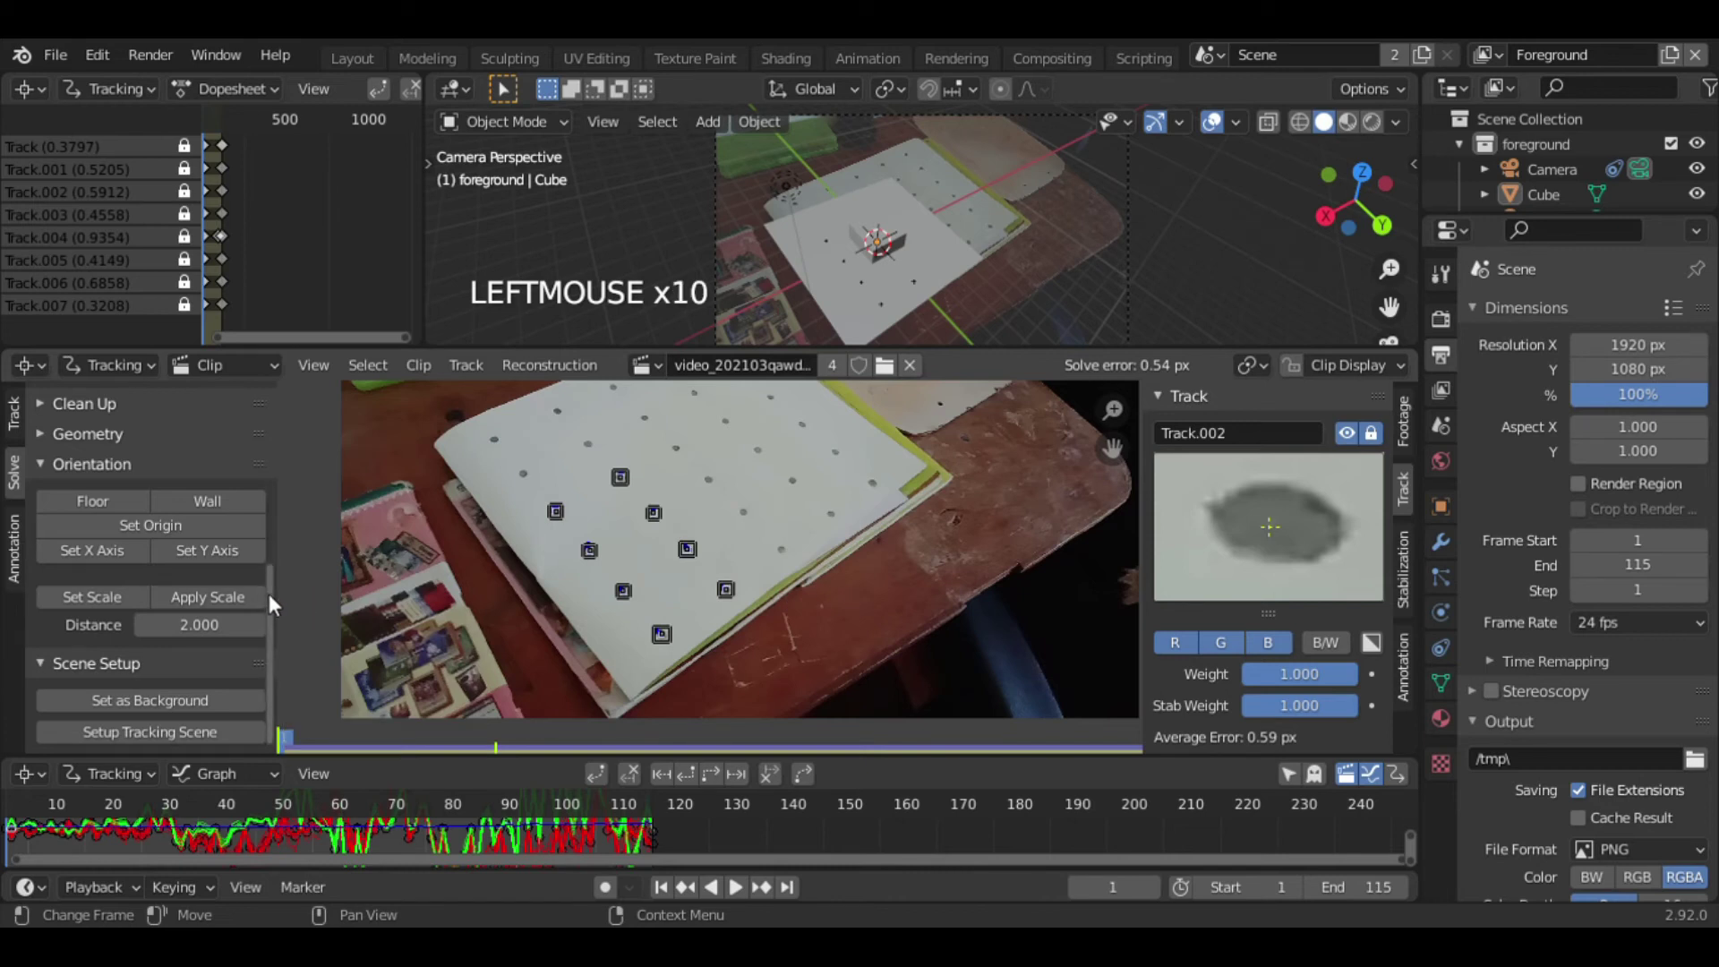
{"action": "scroll", "coordinate": [271, 593], "scroll_direction": "up", "scroll_amount": 1}
{"action": "scroll", "coordinate": [274, 577], "scroll_direction": "down", "scroll_amount": 2}
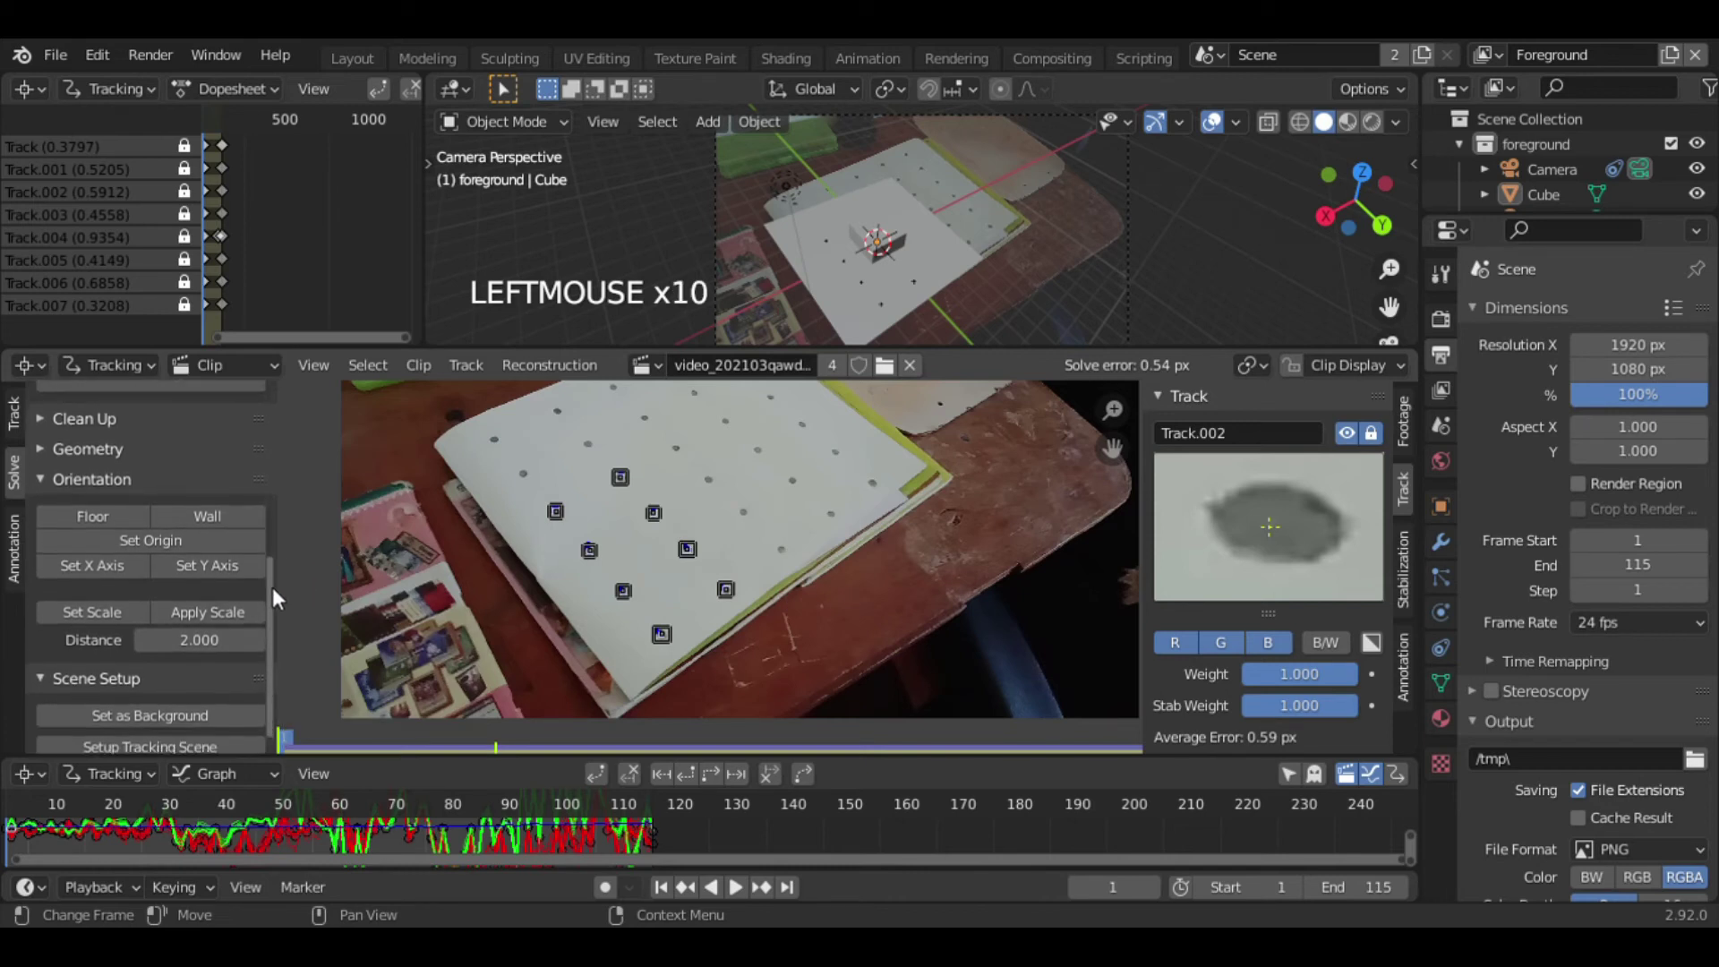
{"action": "key", "text": "space"}
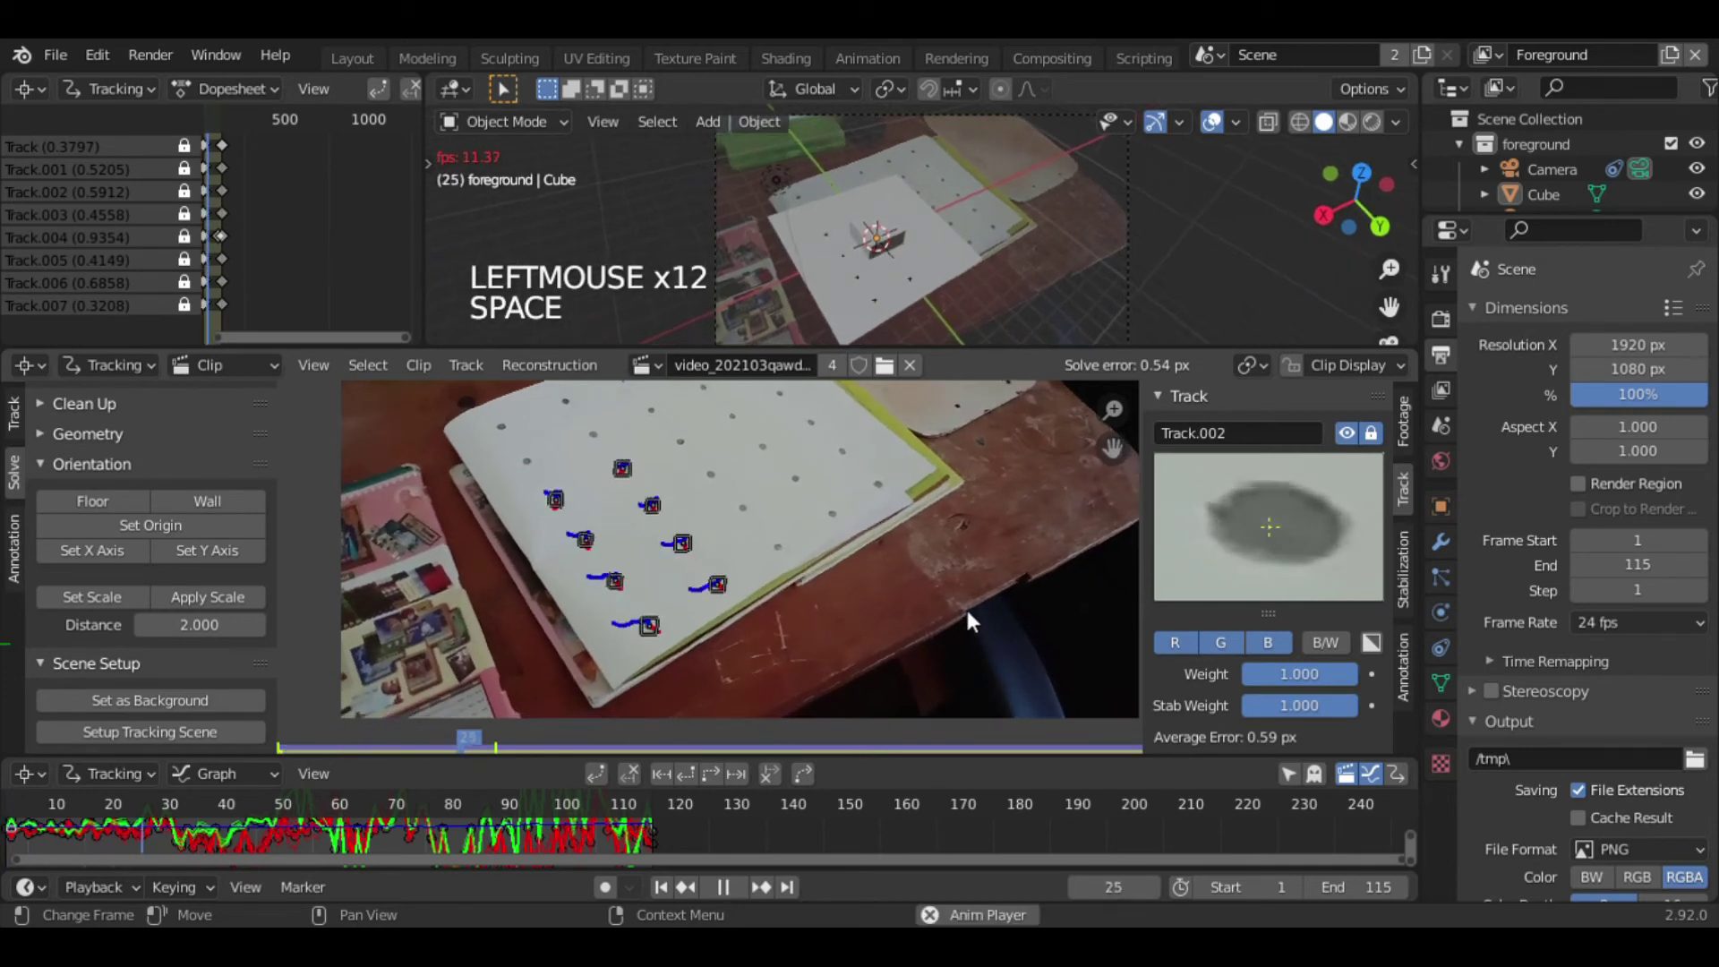
{"action": "key", "text": "space"}
{"action": "key", "text": "shift+Left"}
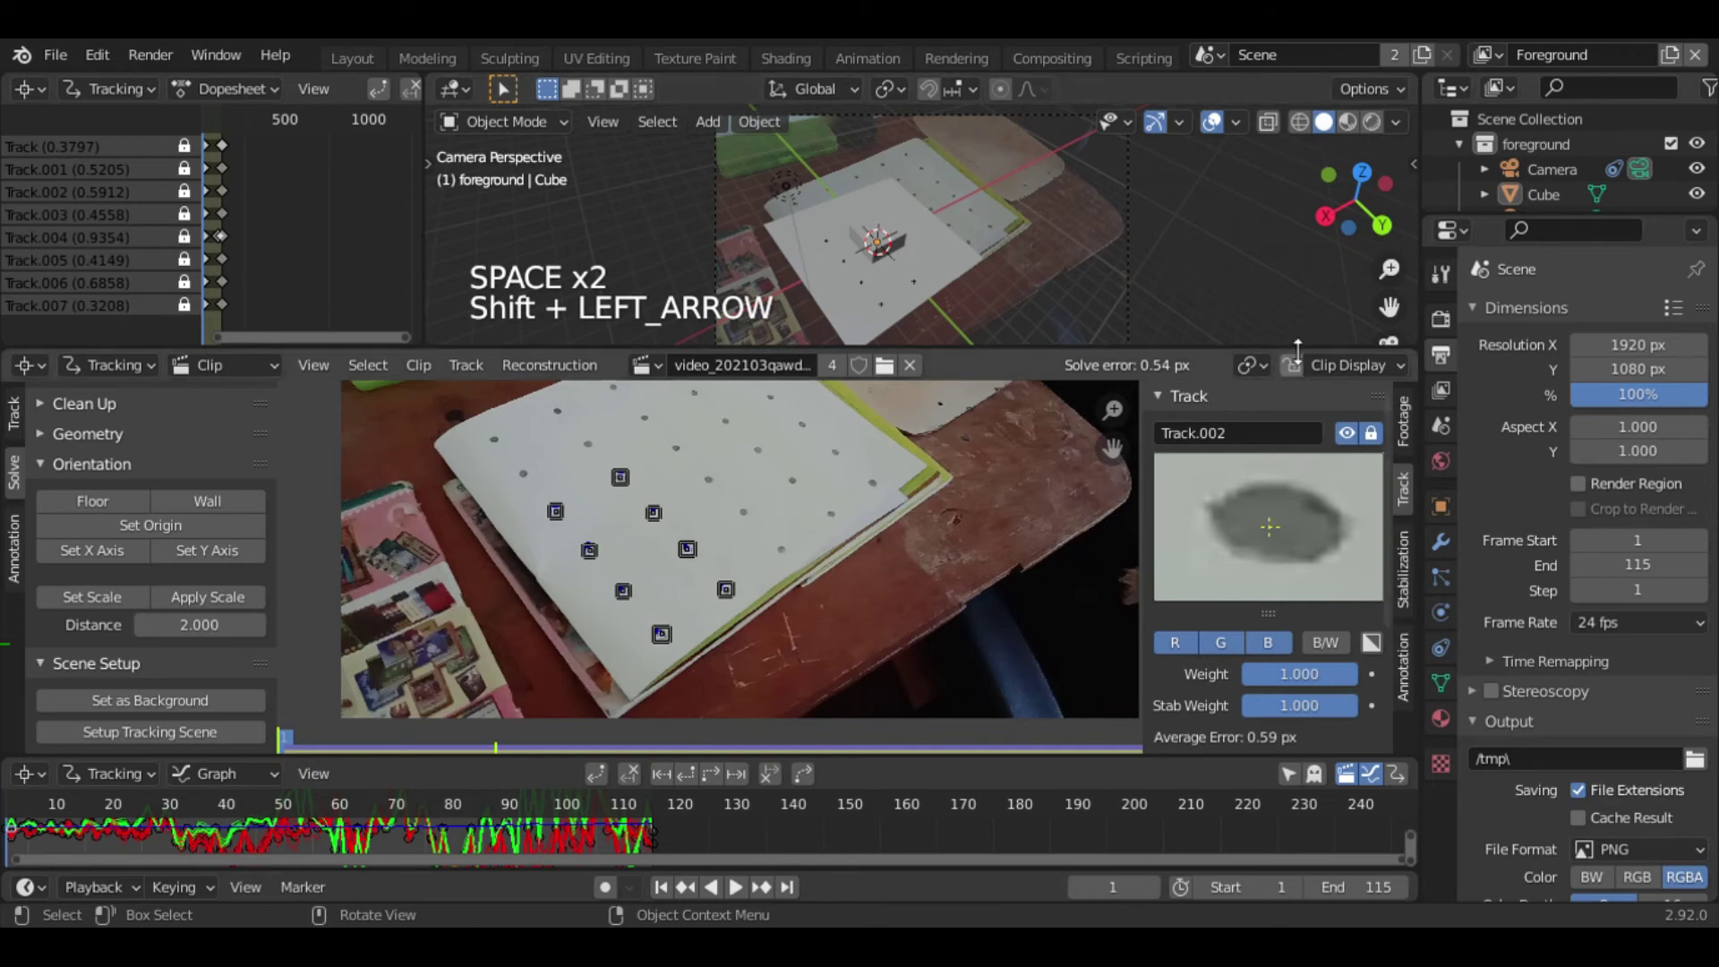
- Switch the viewport to Rendered shading and the render engine to Cycles
{"action": "left_click", "coordinate": [1370, 122]}
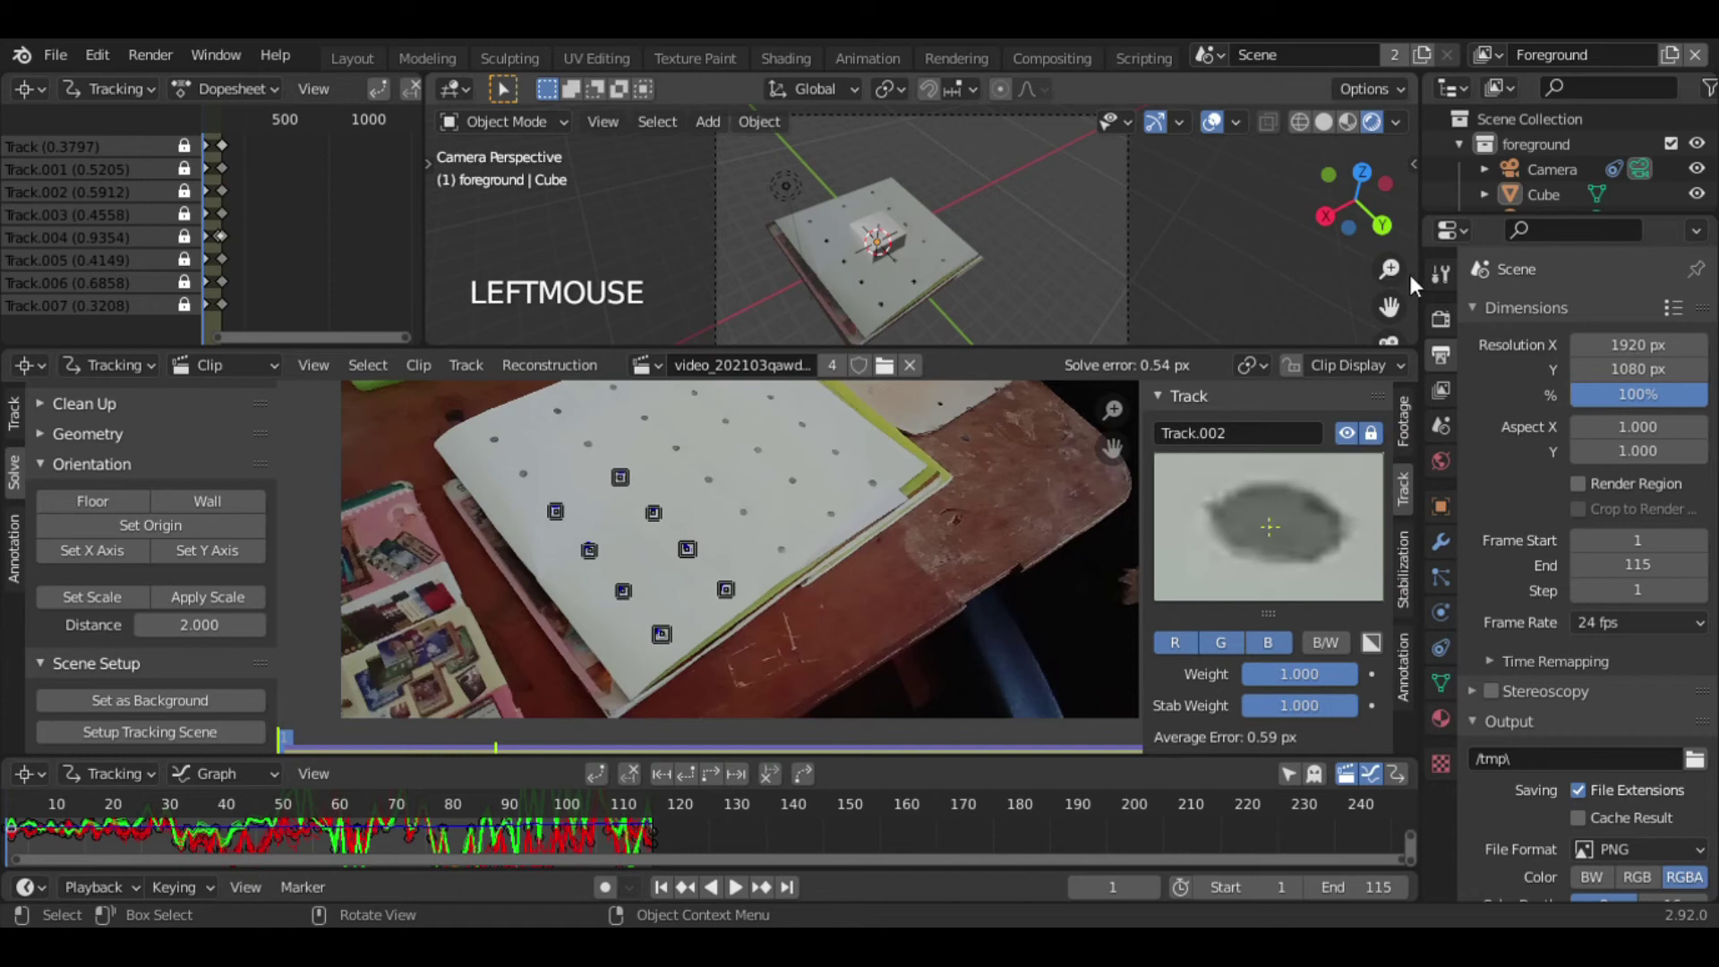
{"action": "left_click", "coordinate": [1439, 317]}
{"action": "left_click", "coordinate": [1596, 314]}
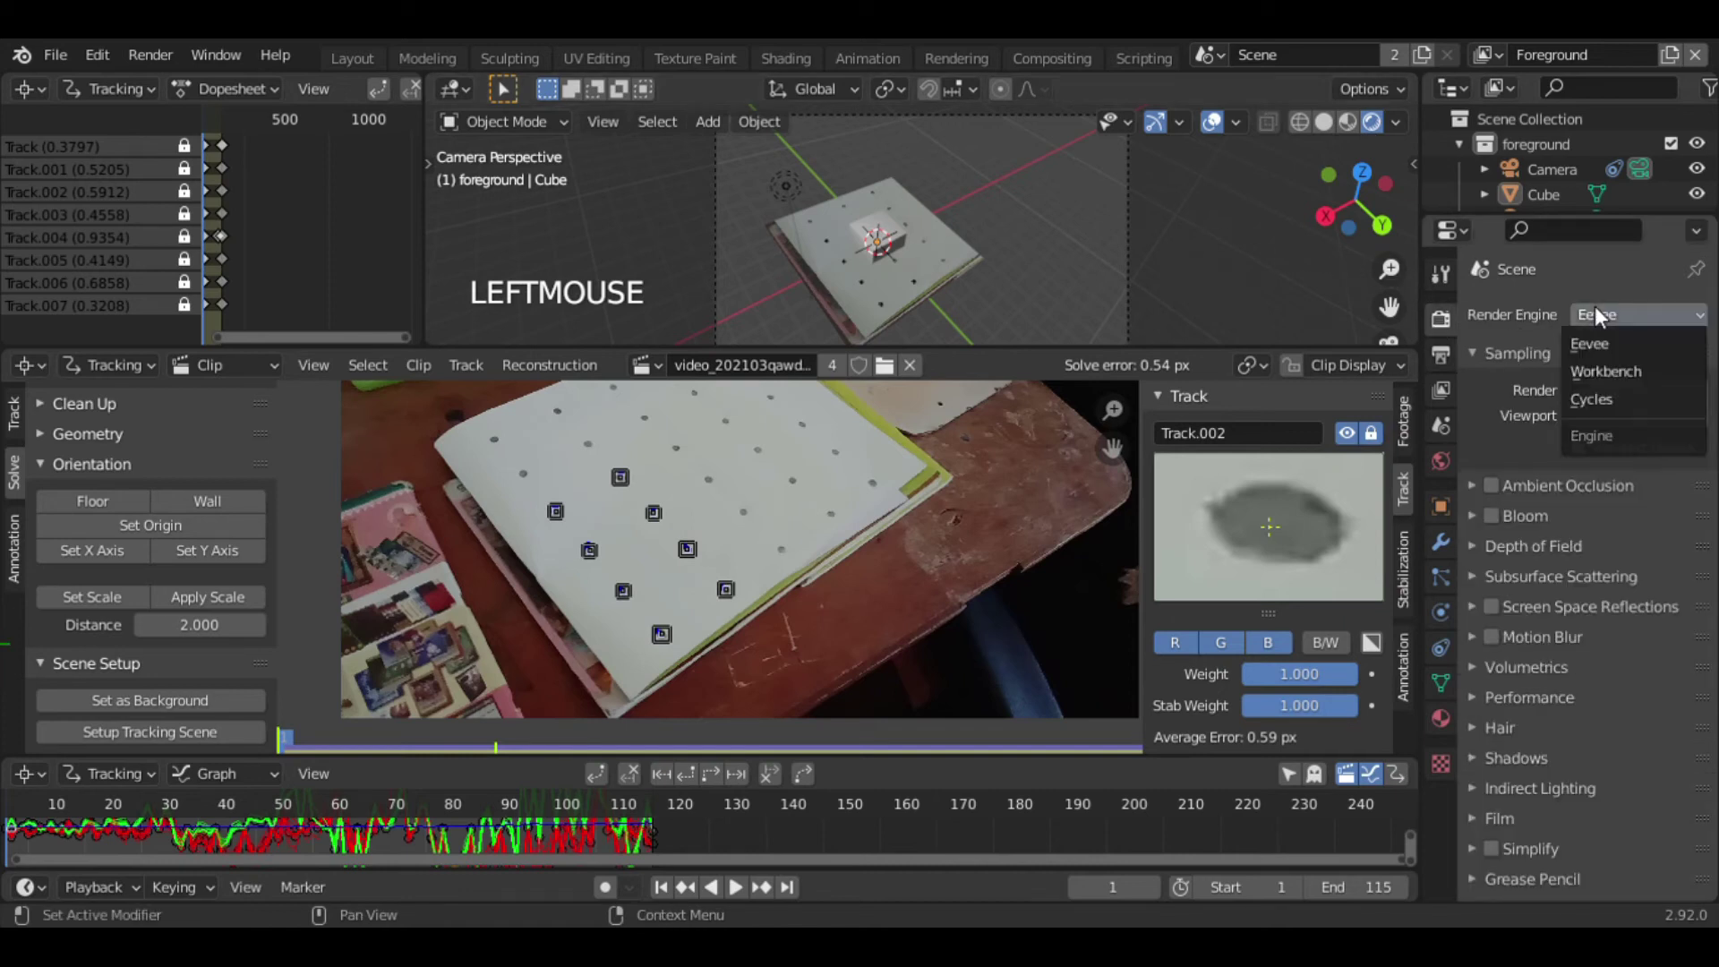
{"action": "left_click", "coordinate": [1601, 400]}
- Enlarge the 3D view over the clip editor and play the Cycles preview from frame one
{"action": "left_click", "coordinate": [1255, 242]}
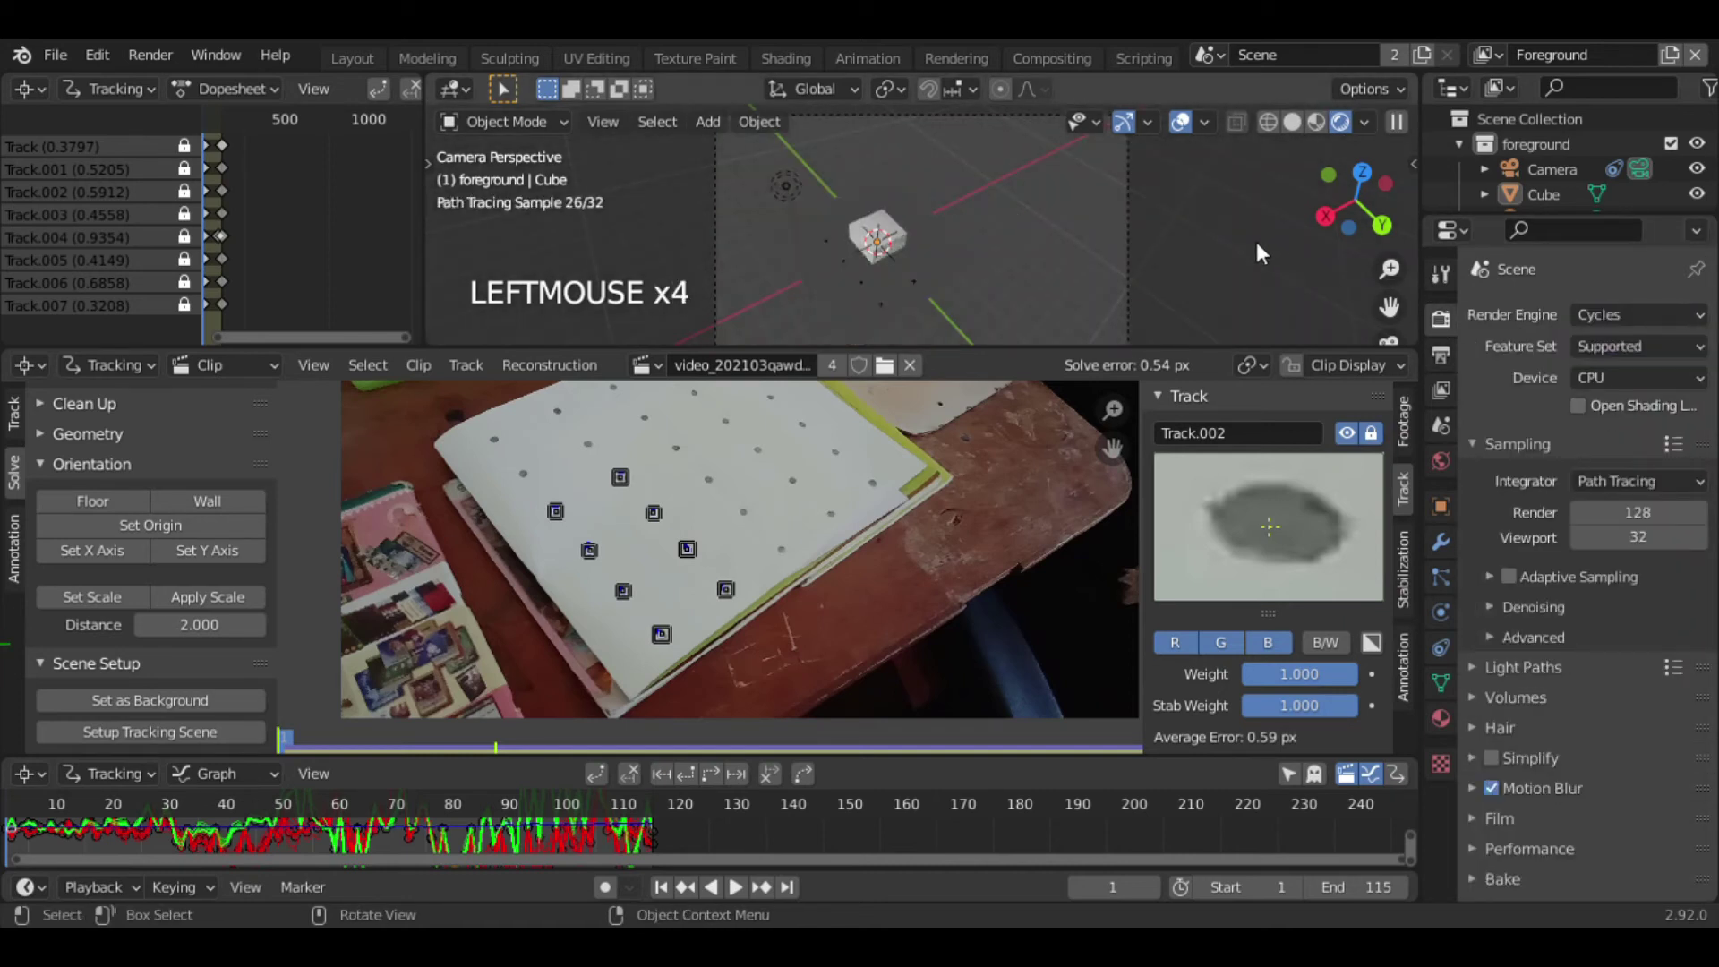
{"action": "left_click_drag", "start_coordinate": [1243, 350], "coordinate": [1242, 499]}
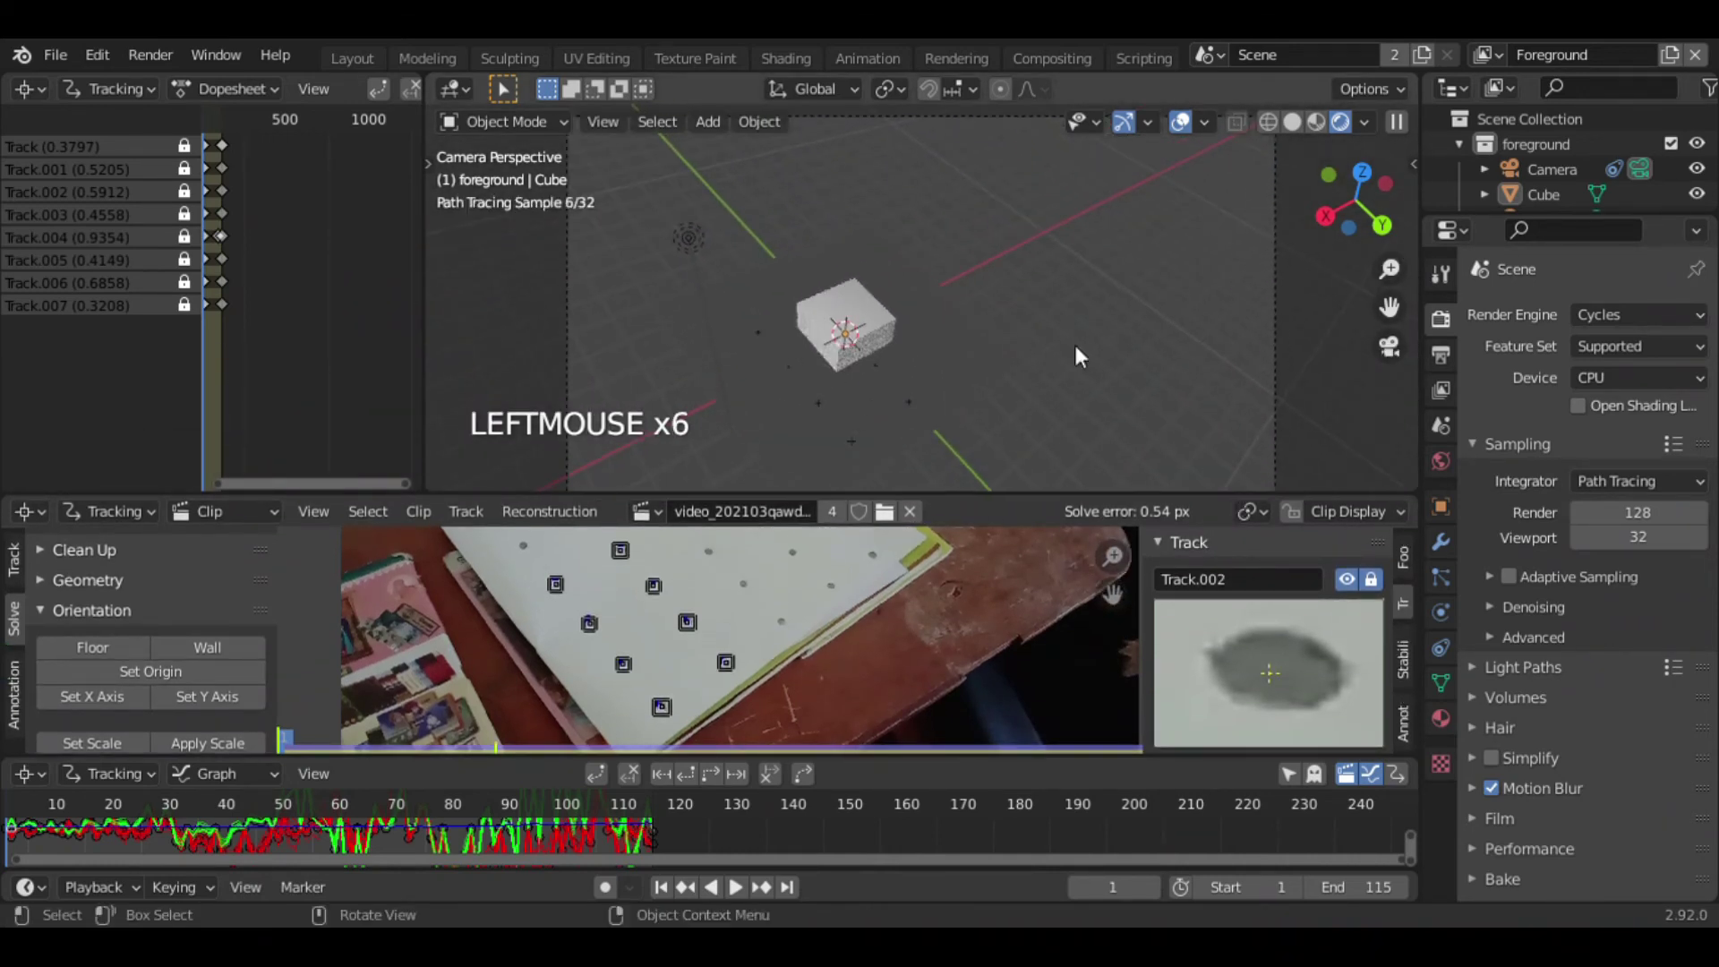
{"action": "key", "text": "shift+Left"}
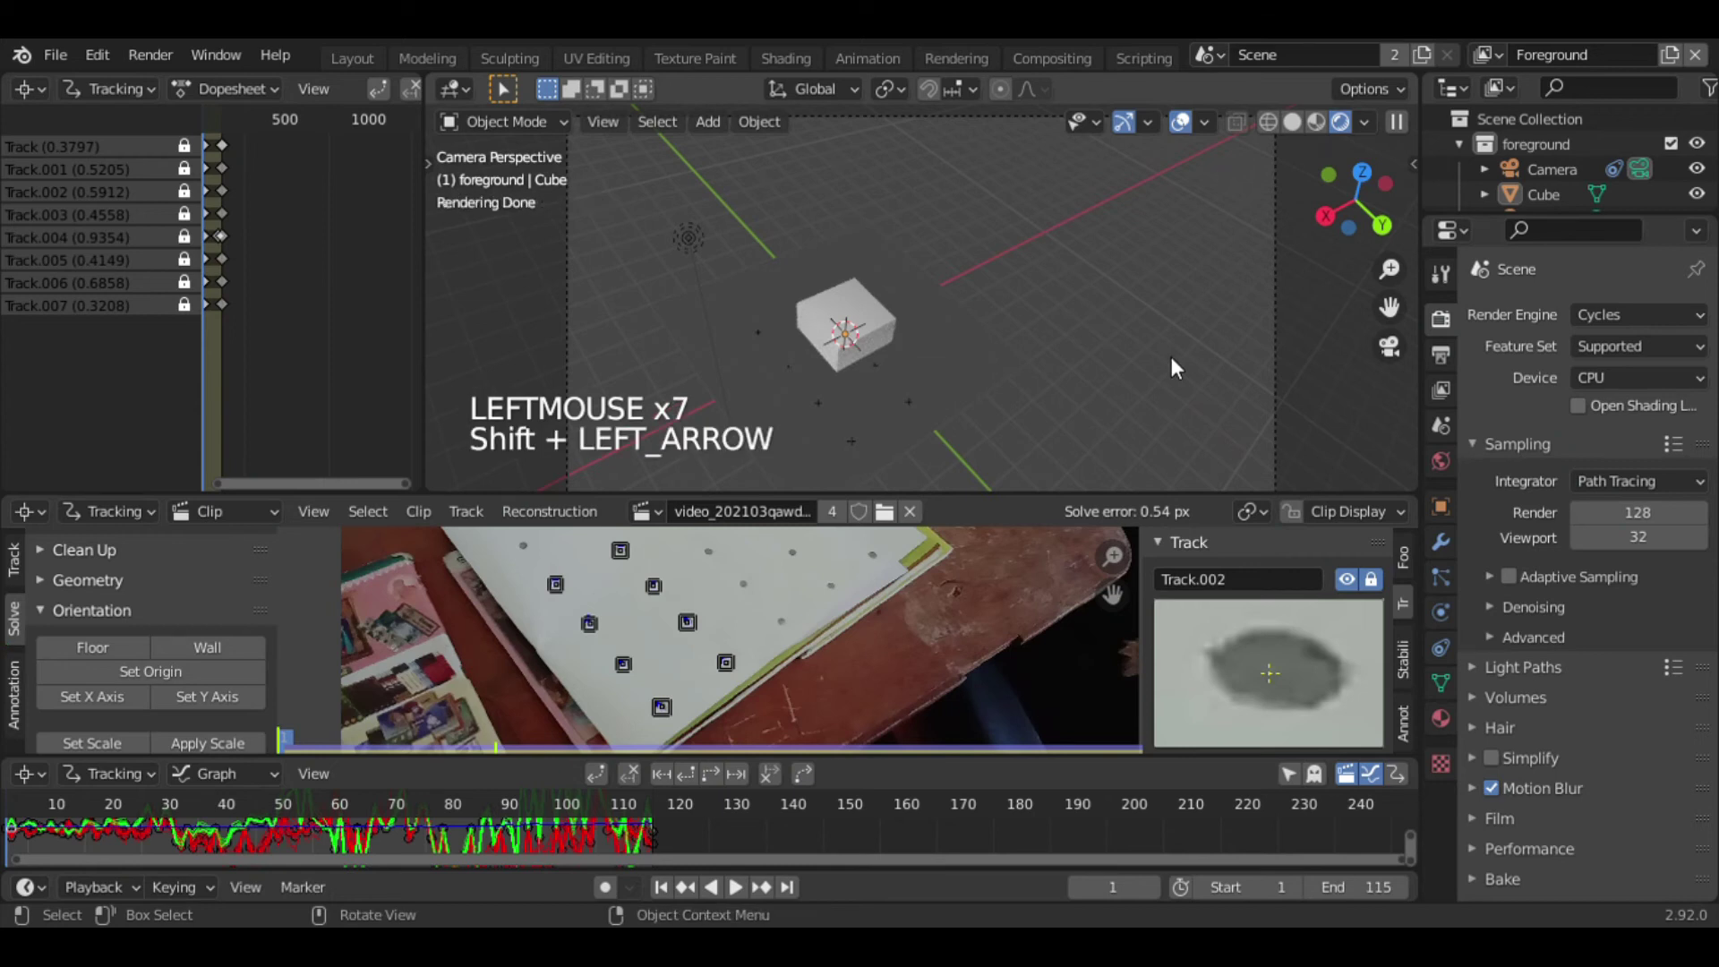
{"action": "key", "text": "space"}
{"action": "key", "text": "space"}
{"action": "key", "text": "shift+Left"}
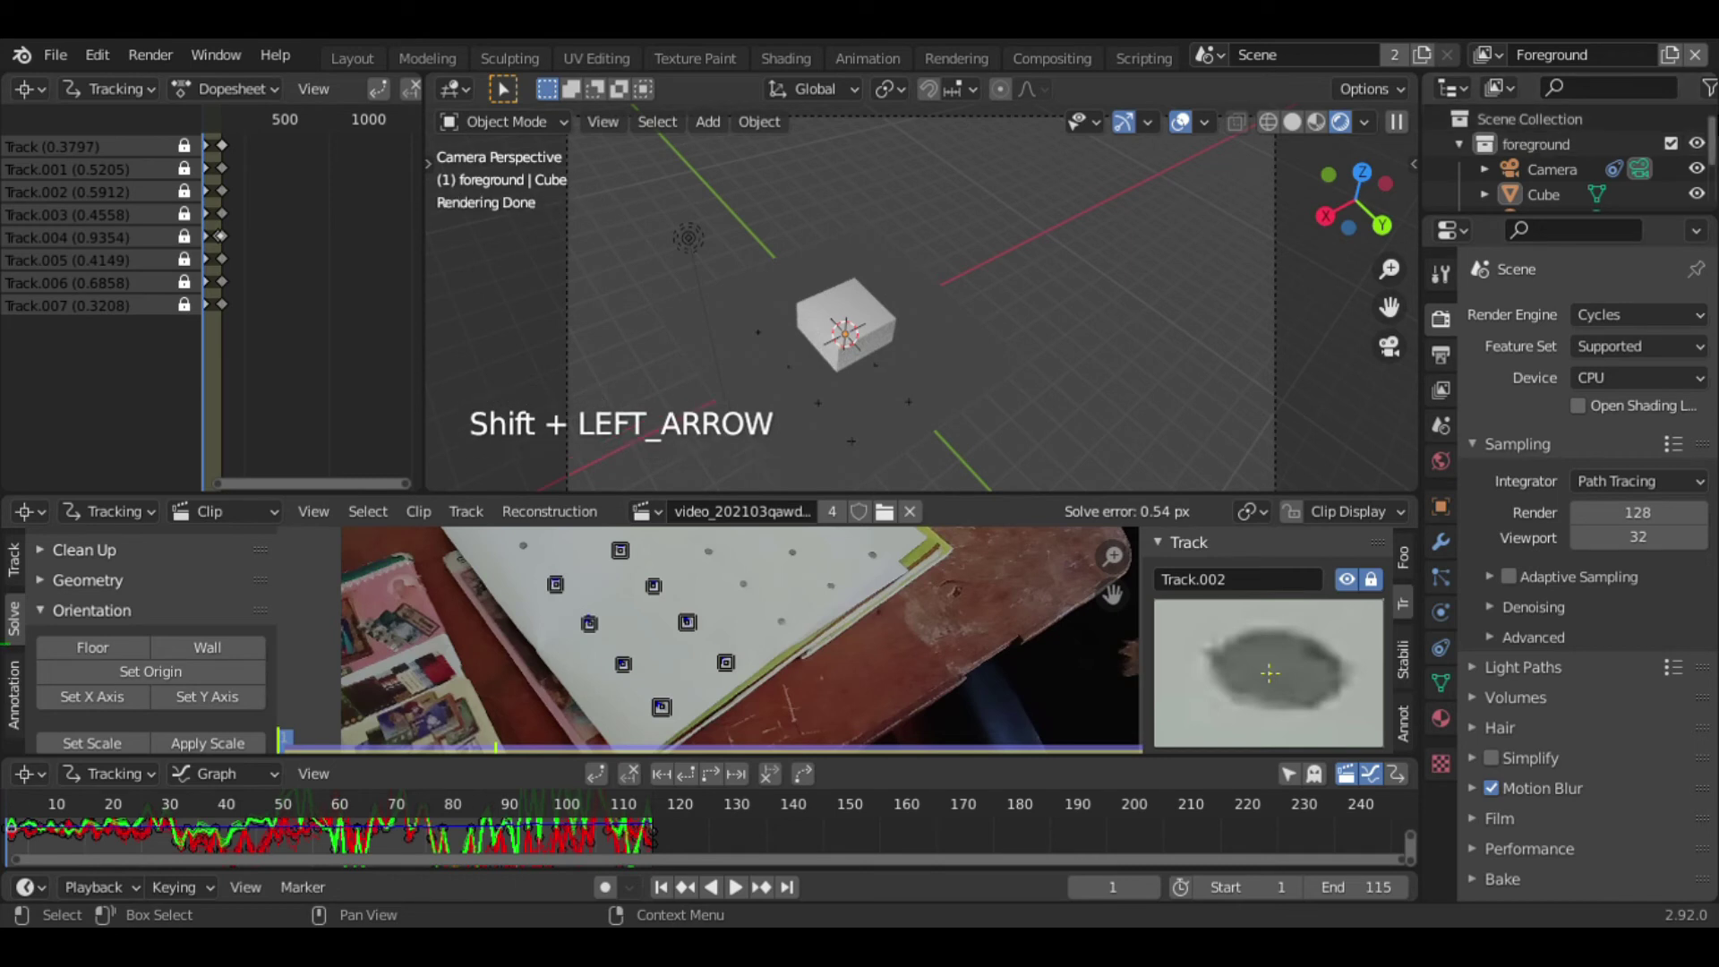
{"action": "scroll", "coordinate": [1713, 143], "scroll_direction": "down", "scroll_amount": 2}
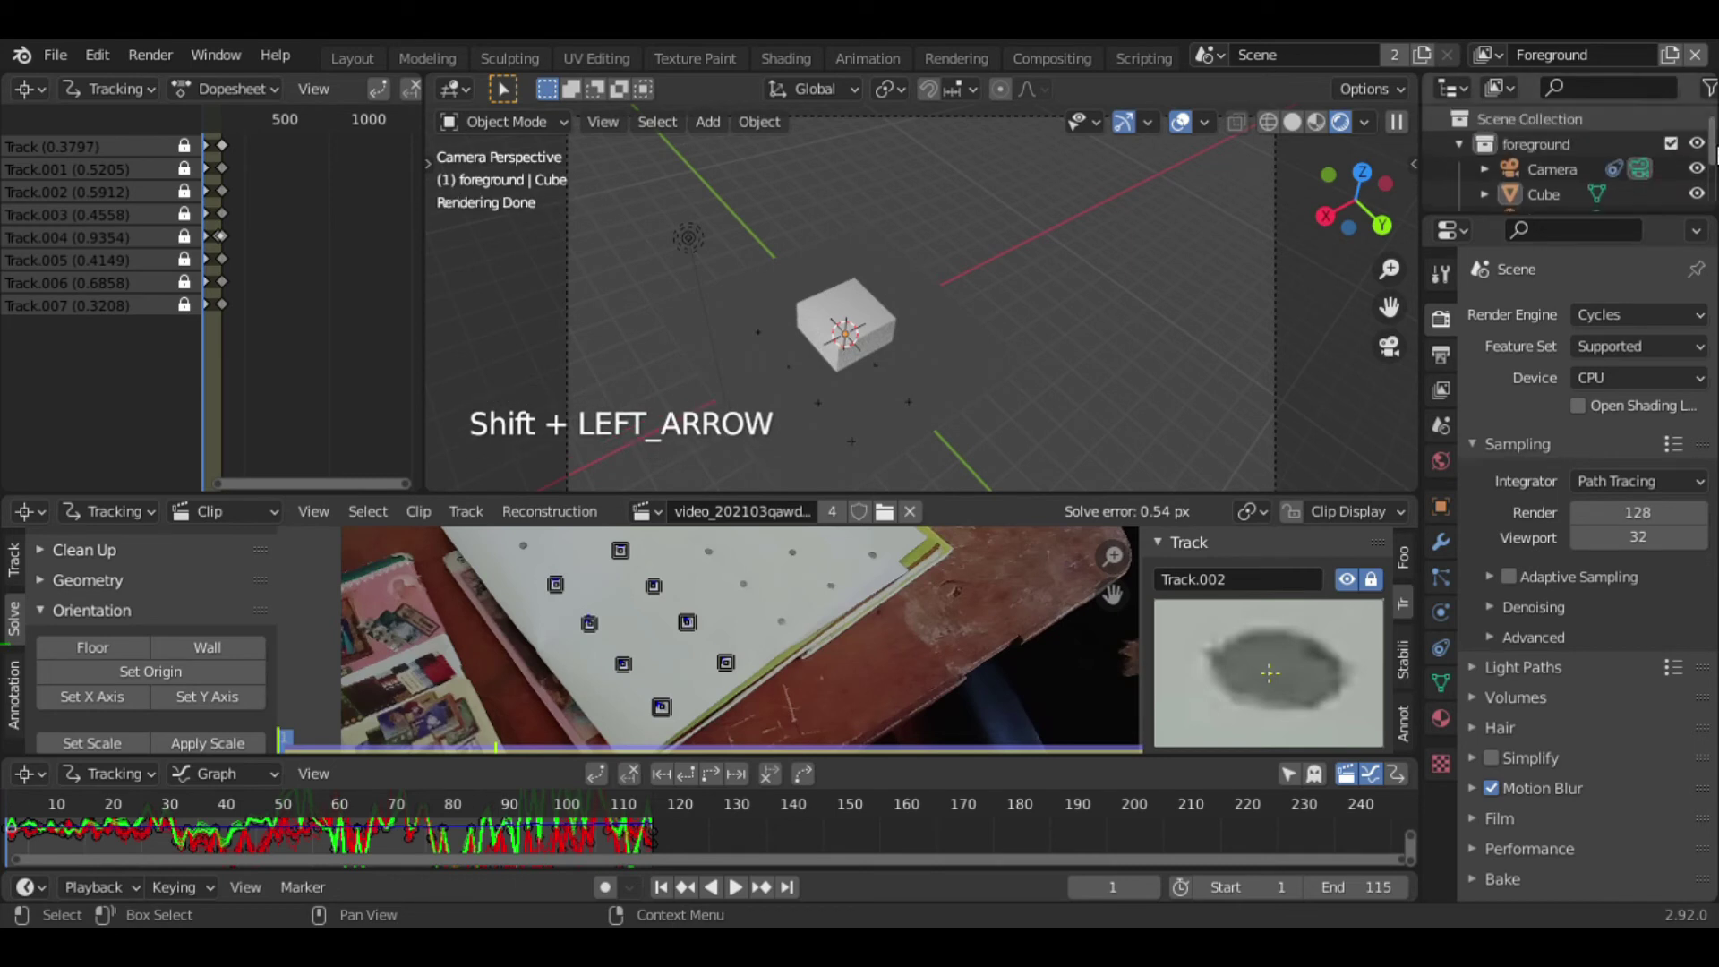
{"action": "scroll", "coordinate": [1713, 170], "scroll_direction": "down", "scroll_amount": 2}
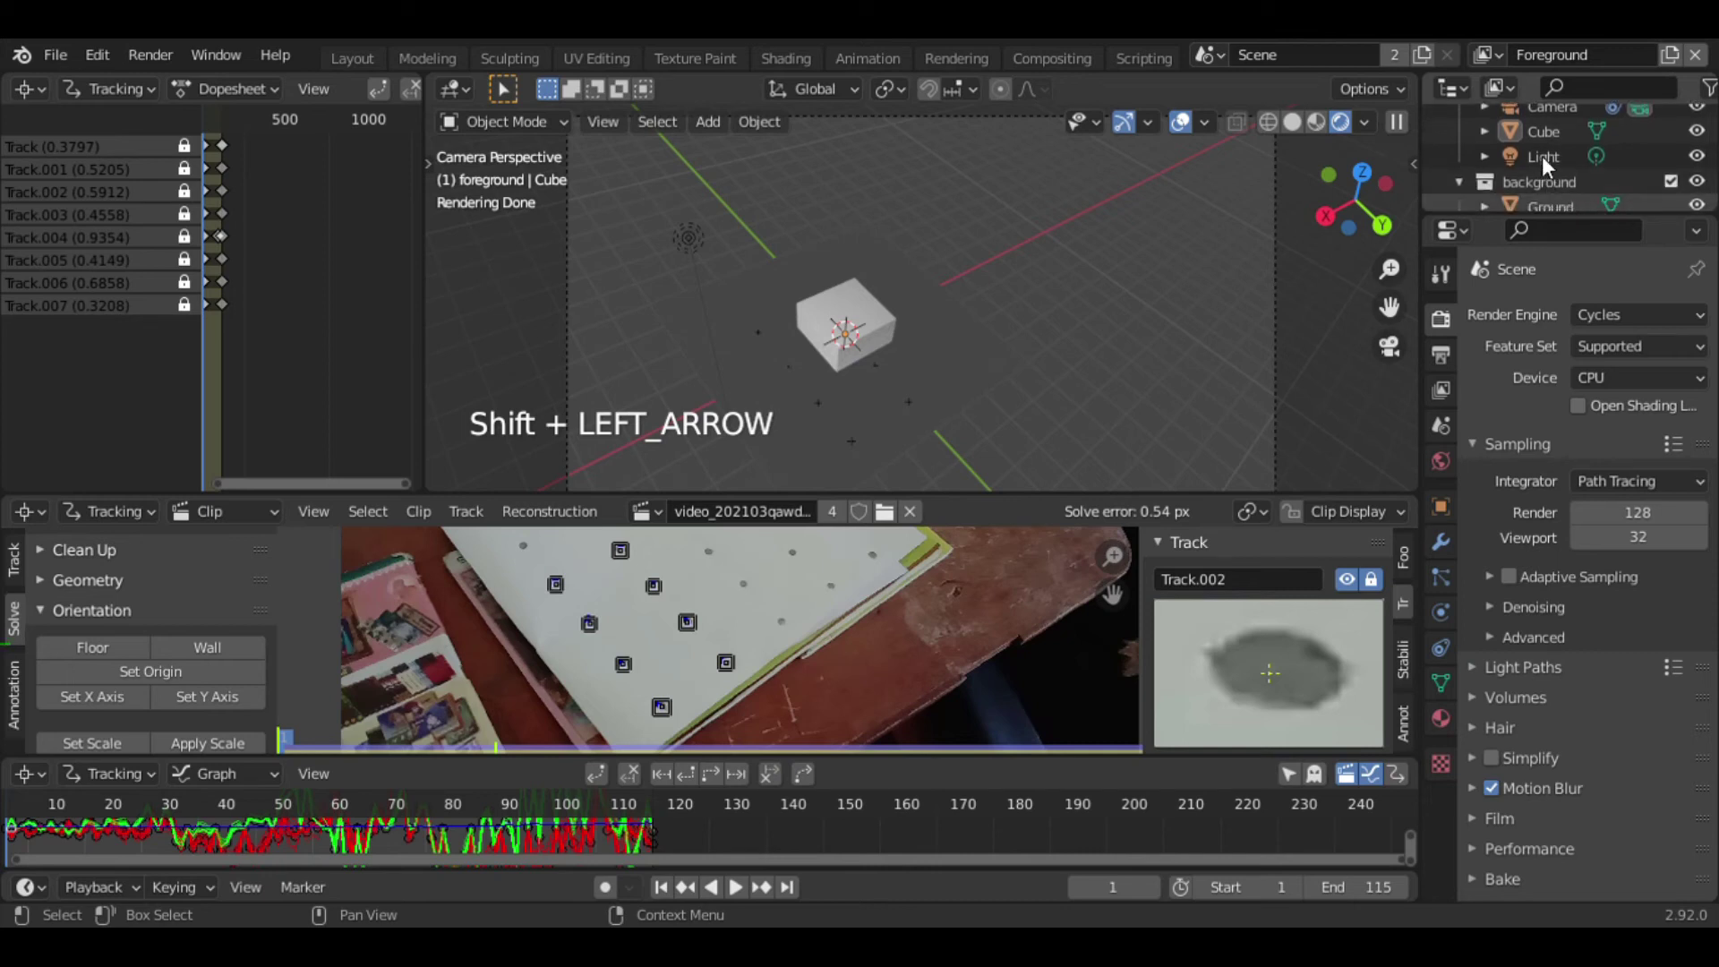
- Move Ground into the foreground collection and delete the background collection and Background view layer
{"action": "left_click", "coordinate": [1538, 207]}
{"action": "left_click_drag", "start_coordinate": [1539, 207], "coordinate": [1545, 133]}
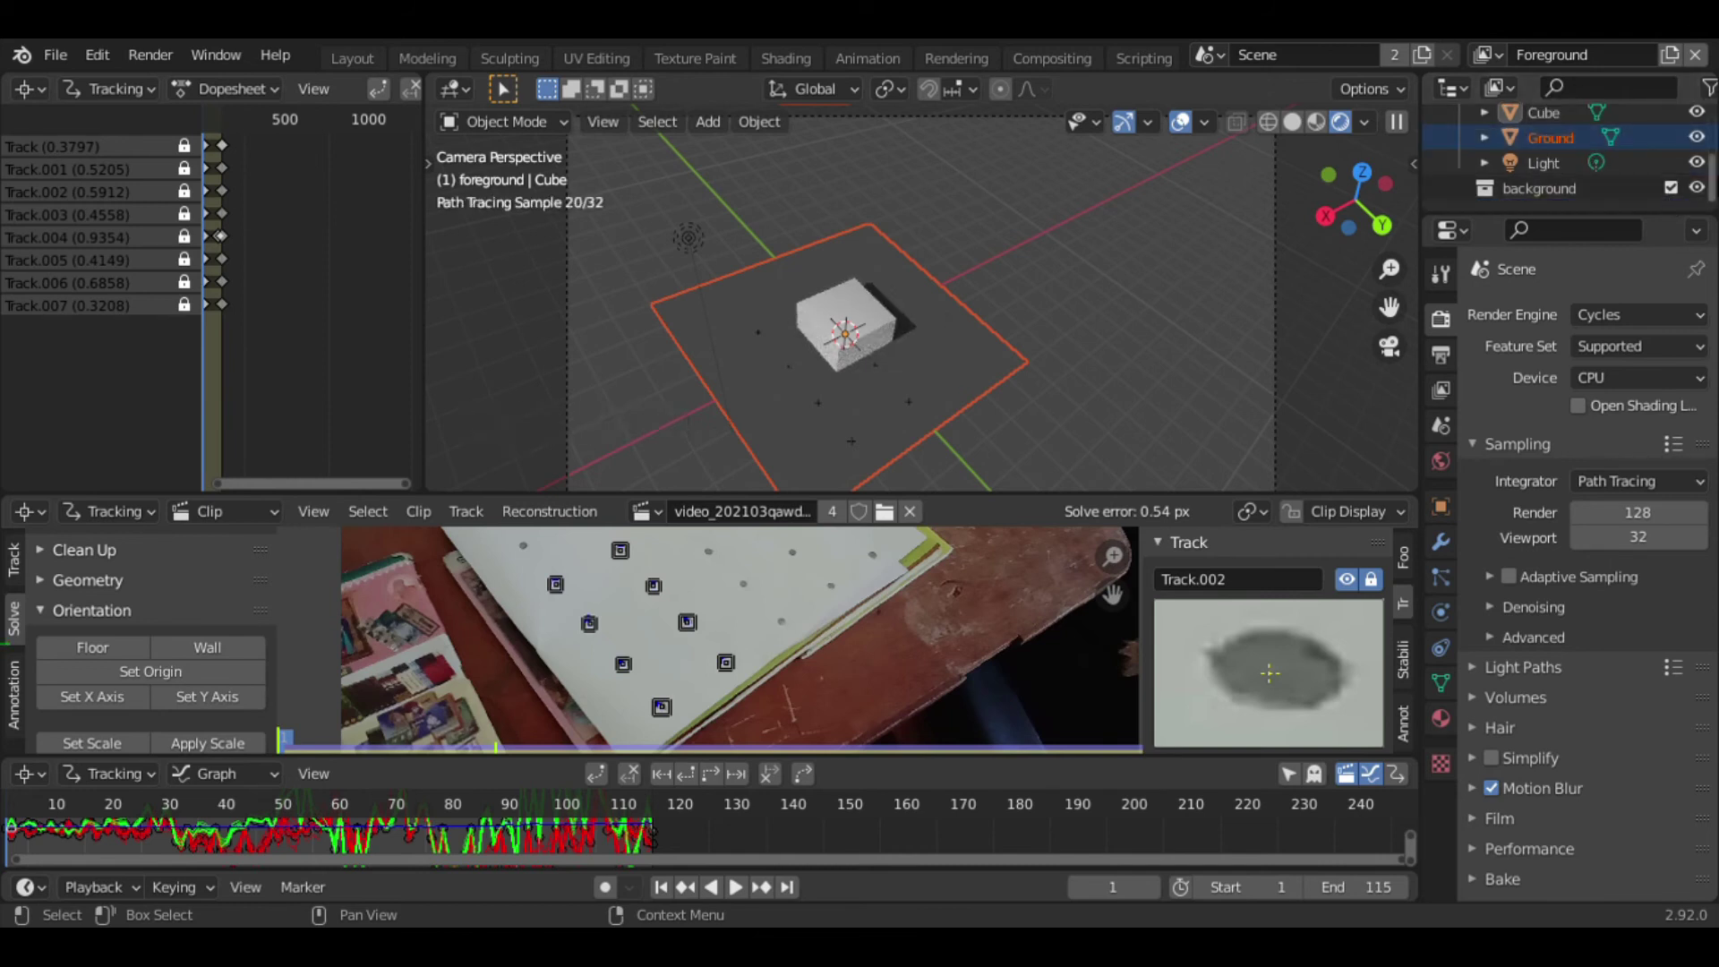
{"action": "left_click", "coordinate": [1569, 199]}
{"action": "key", "text": "Delete"}
{"action": "key", "text": "Delete"}
{"action": "key", "text": "Delete"}
{"action": "left_click", "coordinate": [1492, 51]}
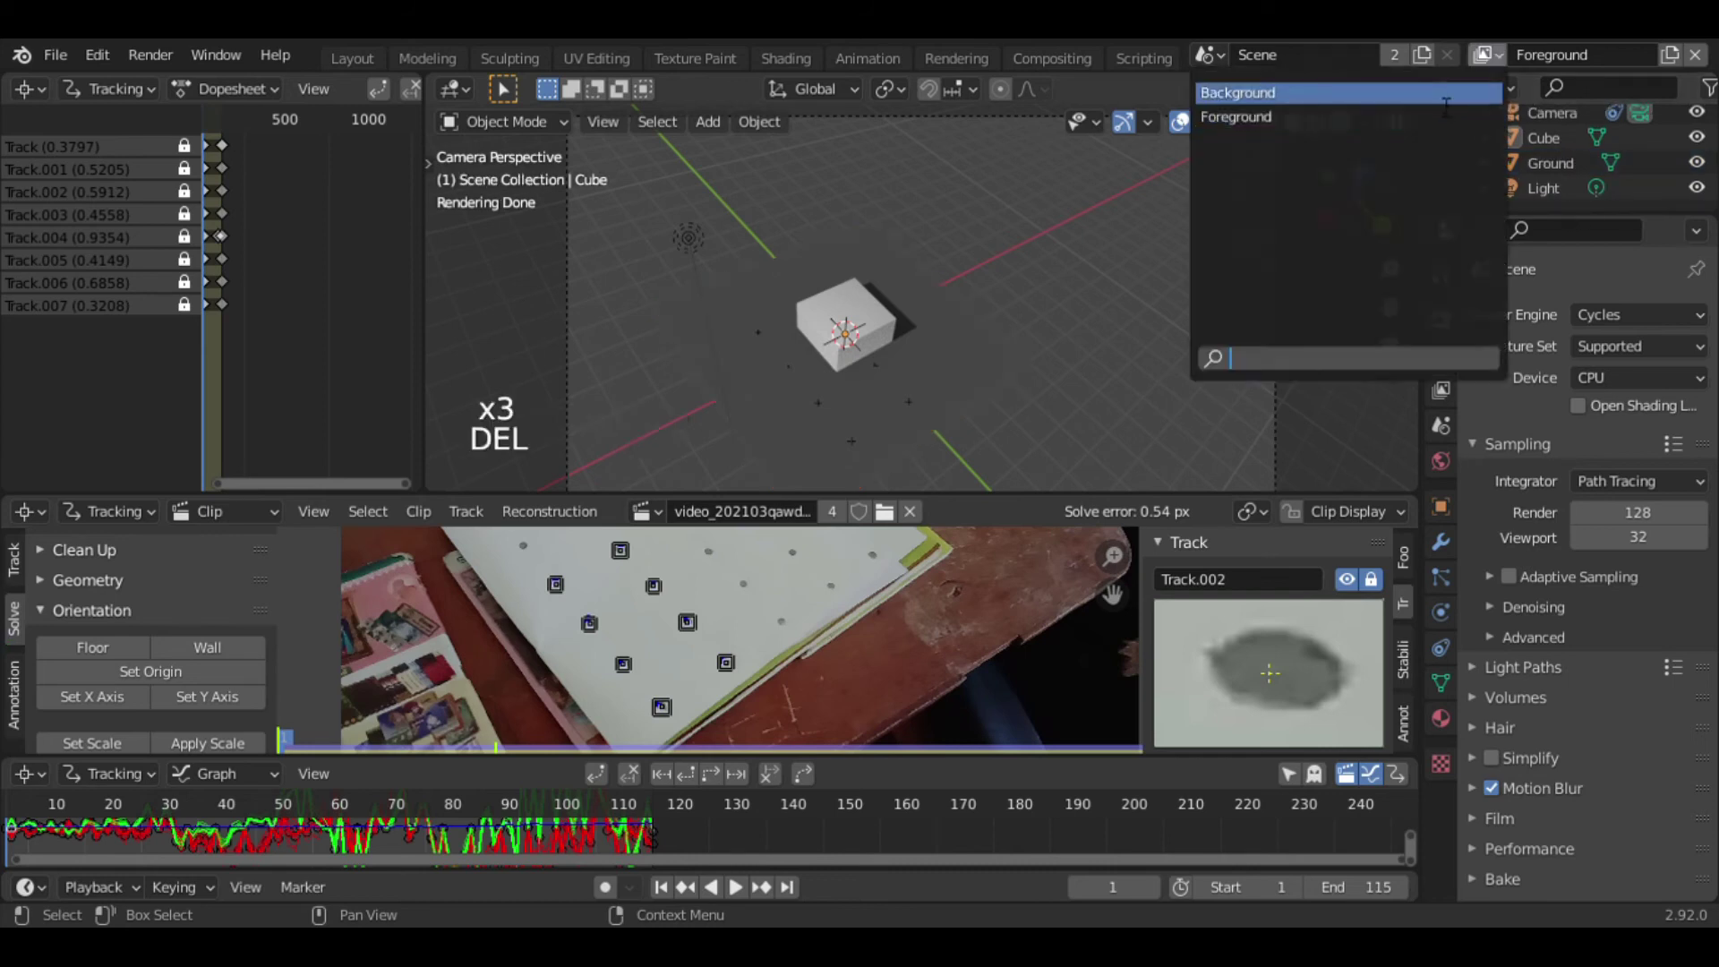
{"action": "left_click", "coordinate": [1236, 96]}
{"action": "left_click", "coordinate": [1695, 56]}
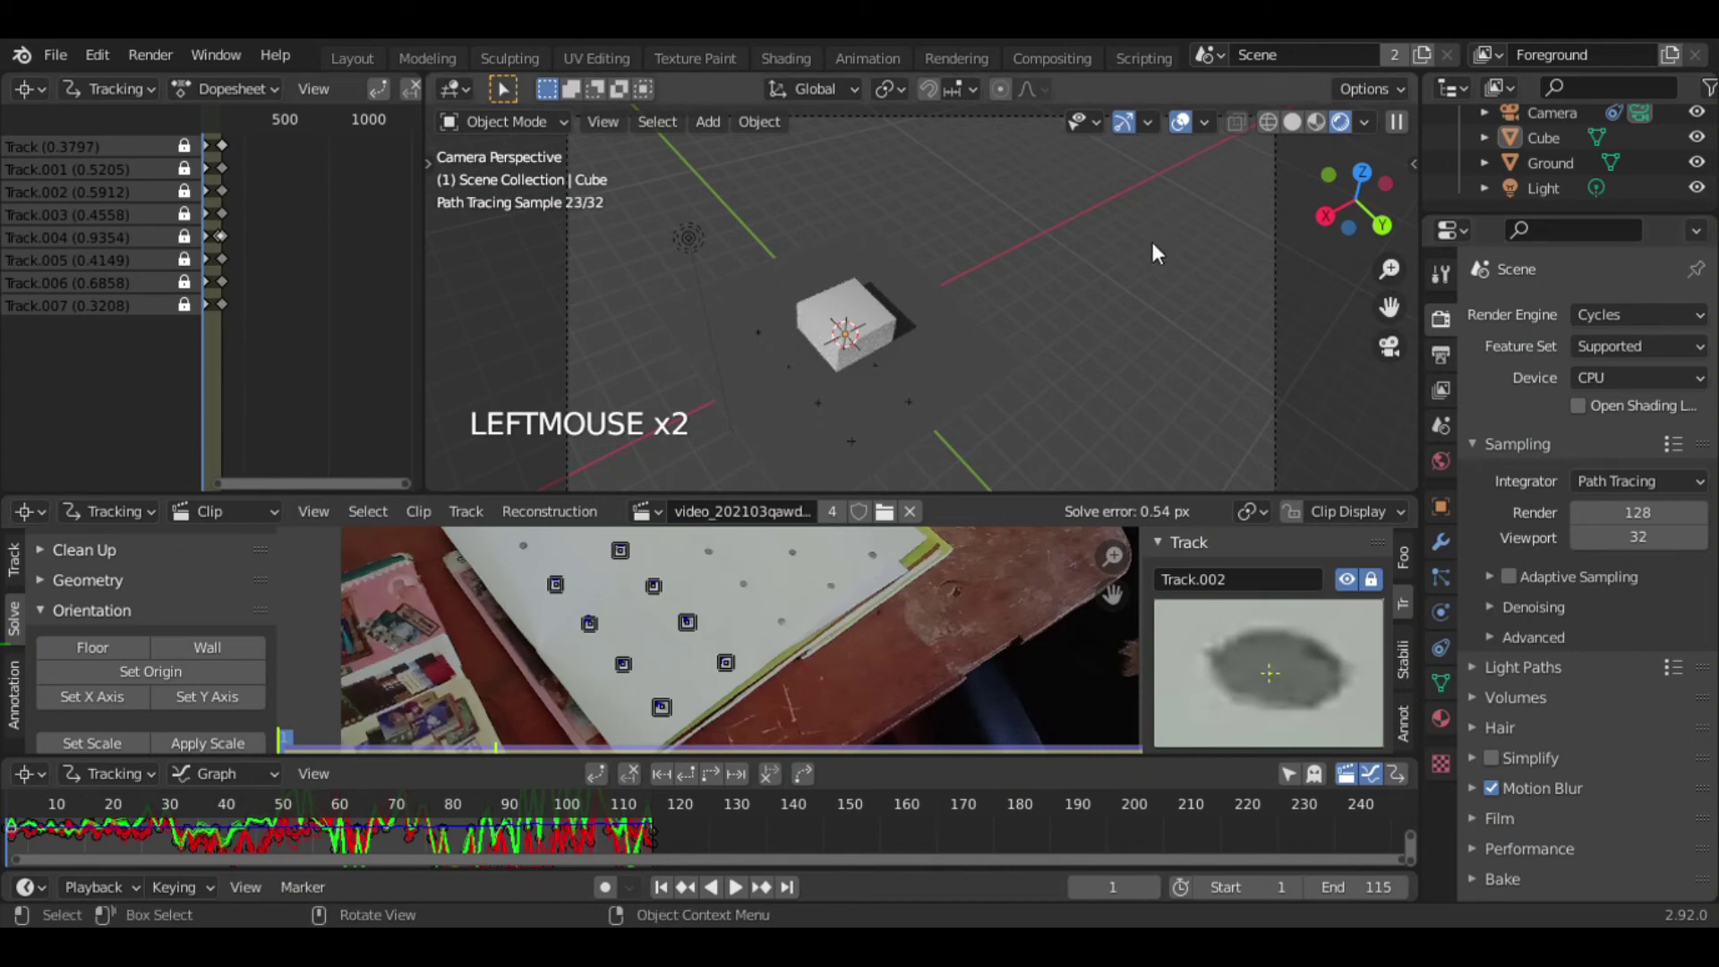
- Move the light along the Y axis to a new position
{"action": "left_click", "coordinate": [919, 369]}
{"action": "left_click", "coordinate": [689, 239]}
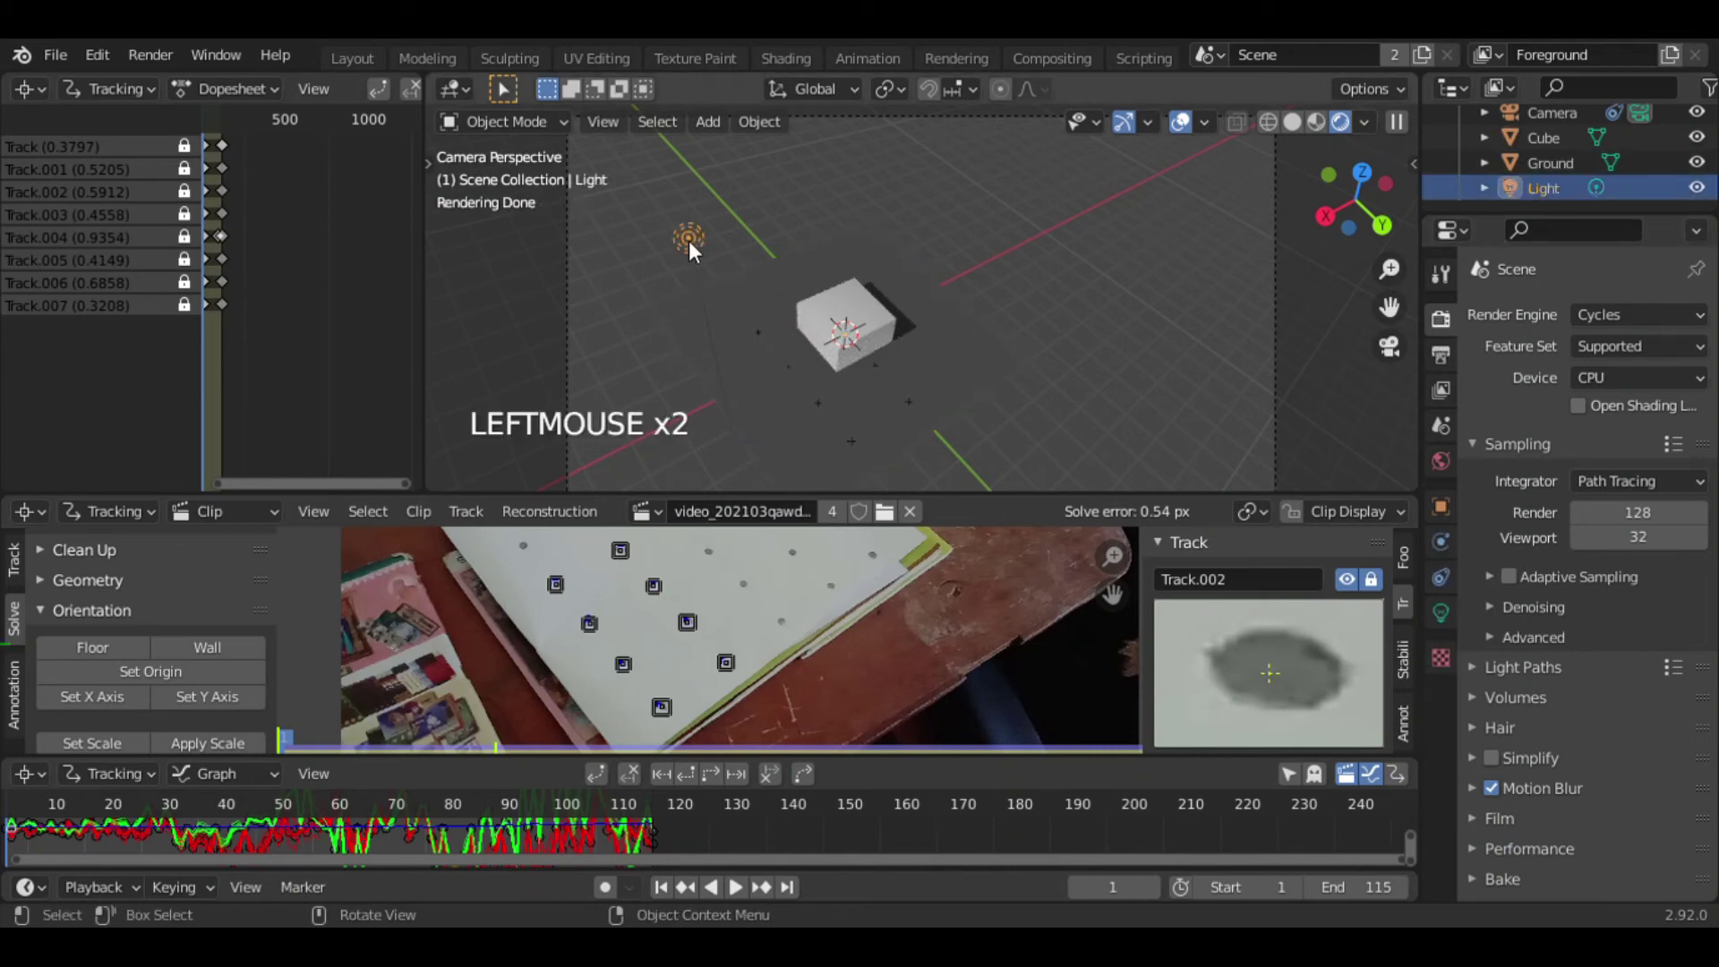
{"action": "key", "text": "g"}
{"action": "key", "text": "x"}
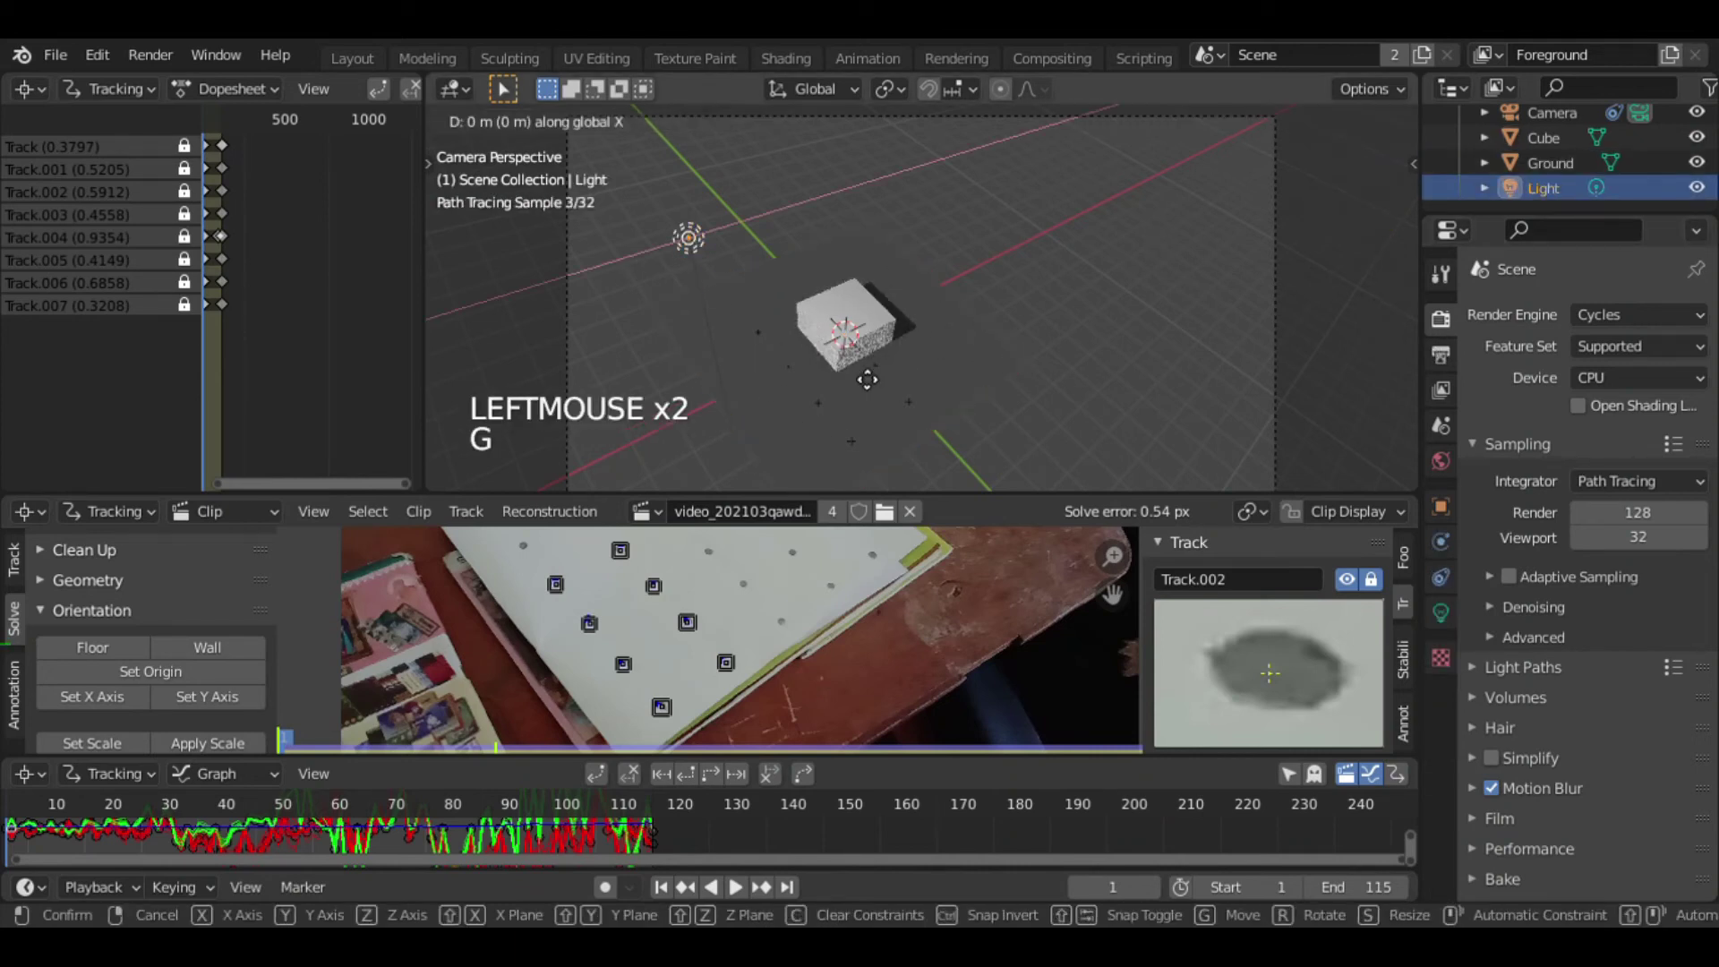
{"action": "key", "text": "y"}
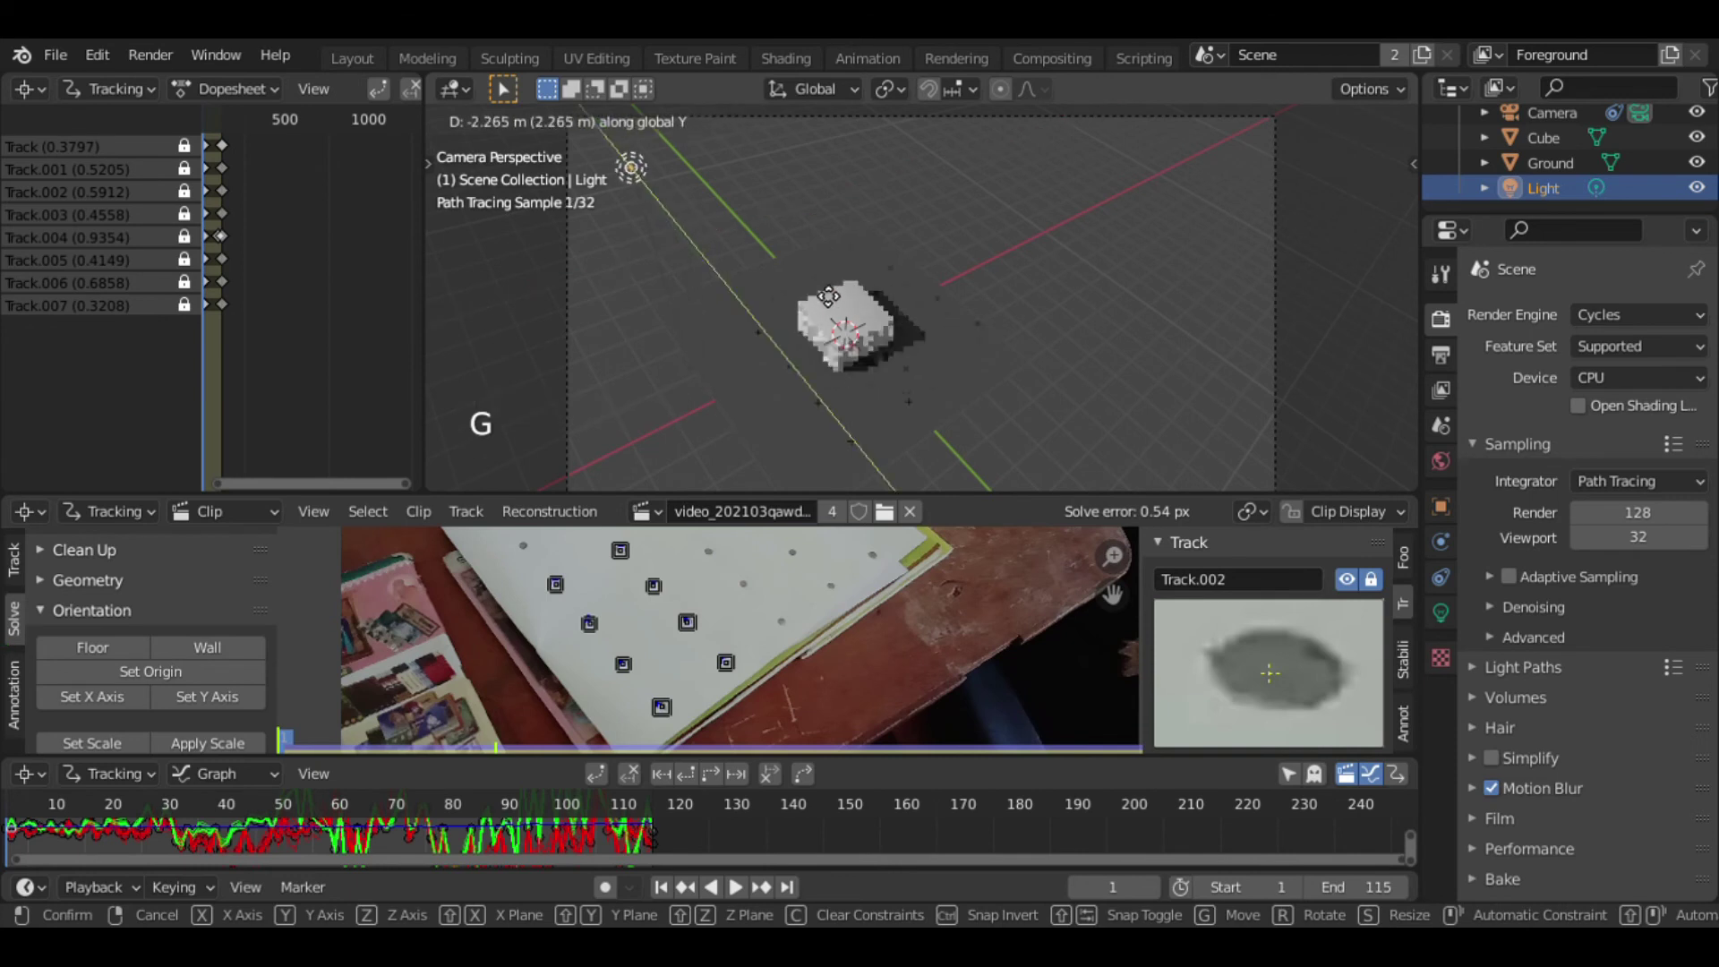
{"action": "left_click", "coordinate": [824, 287]}
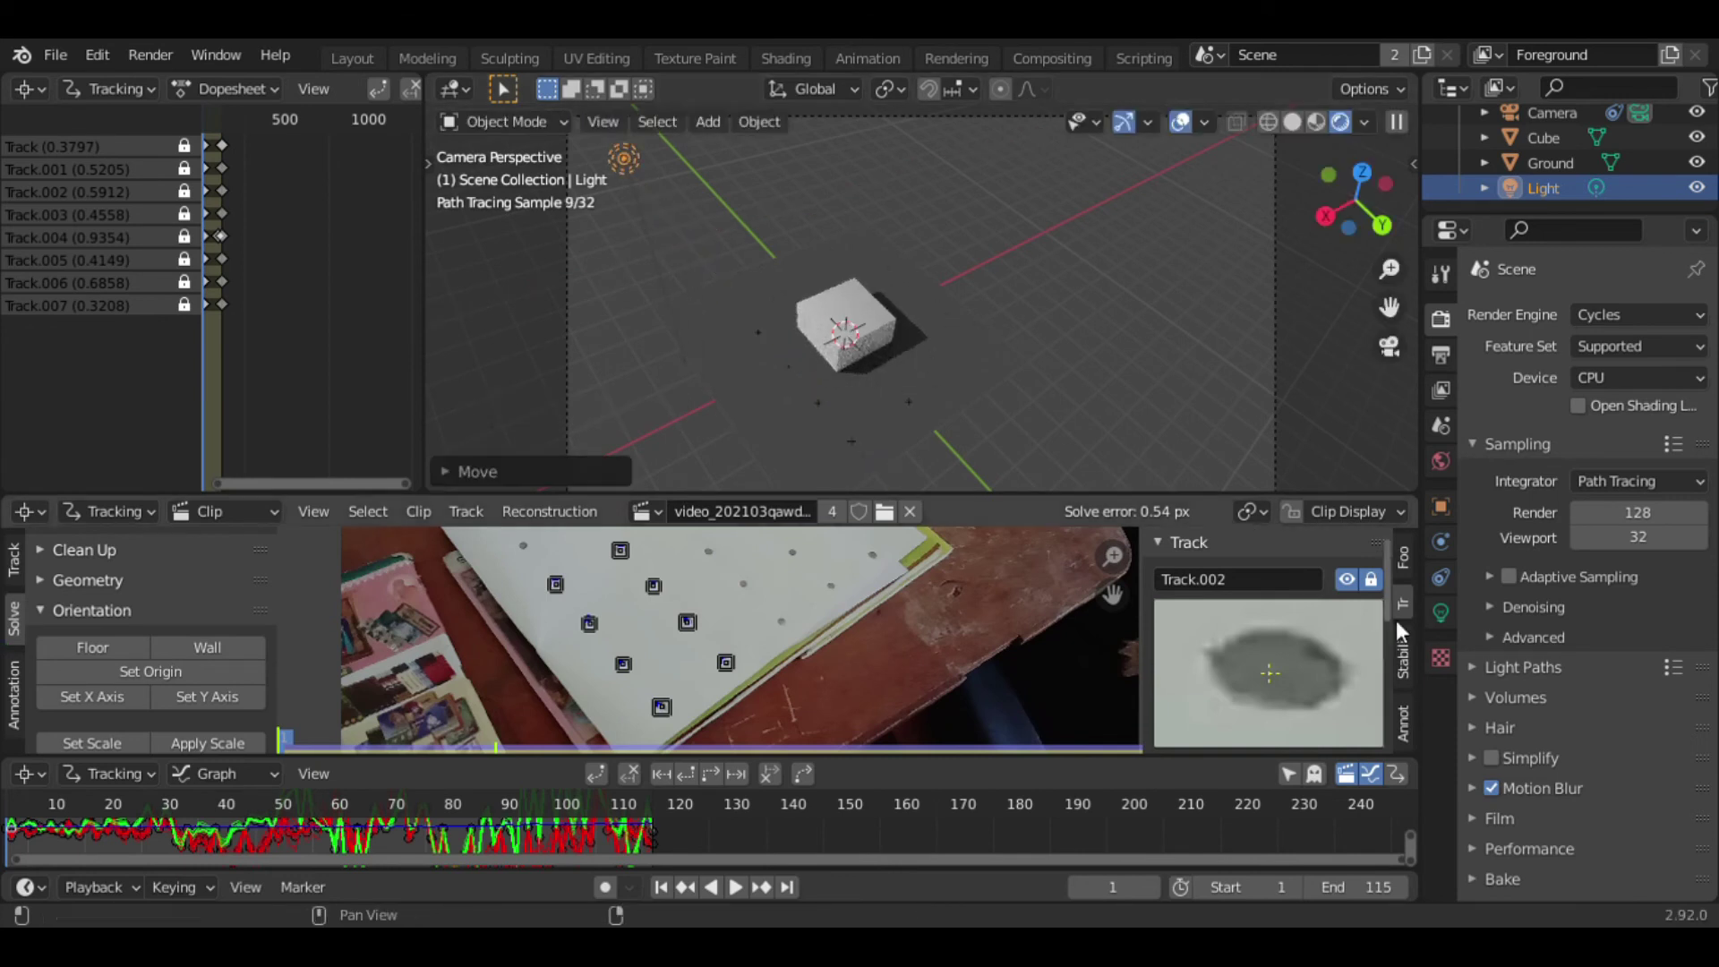
- Change the light to an Area light and scale it up for a softer shadow
{"action": "left_click", "coordinate": [1441, 613]}
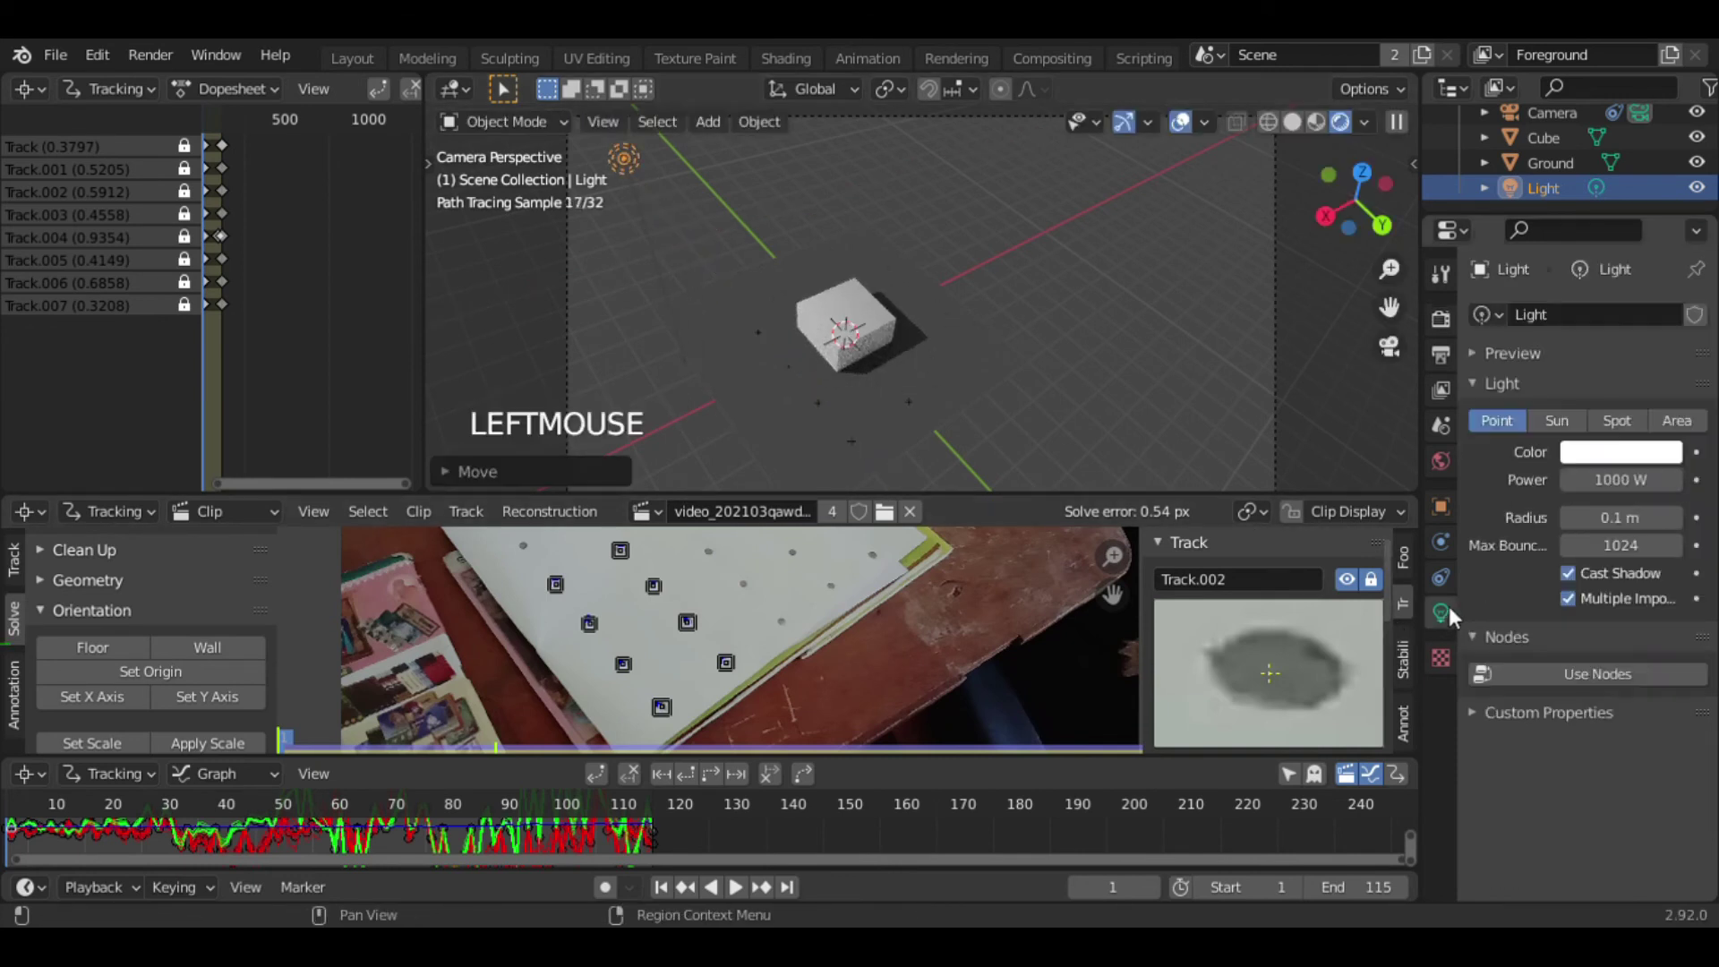
{"action": "left_click", "coordinate": [1684, 429]}
{"action": "key", "text": "s"}
{"action": "key", "text": "s"}
{"action": "key", "text": "s"}
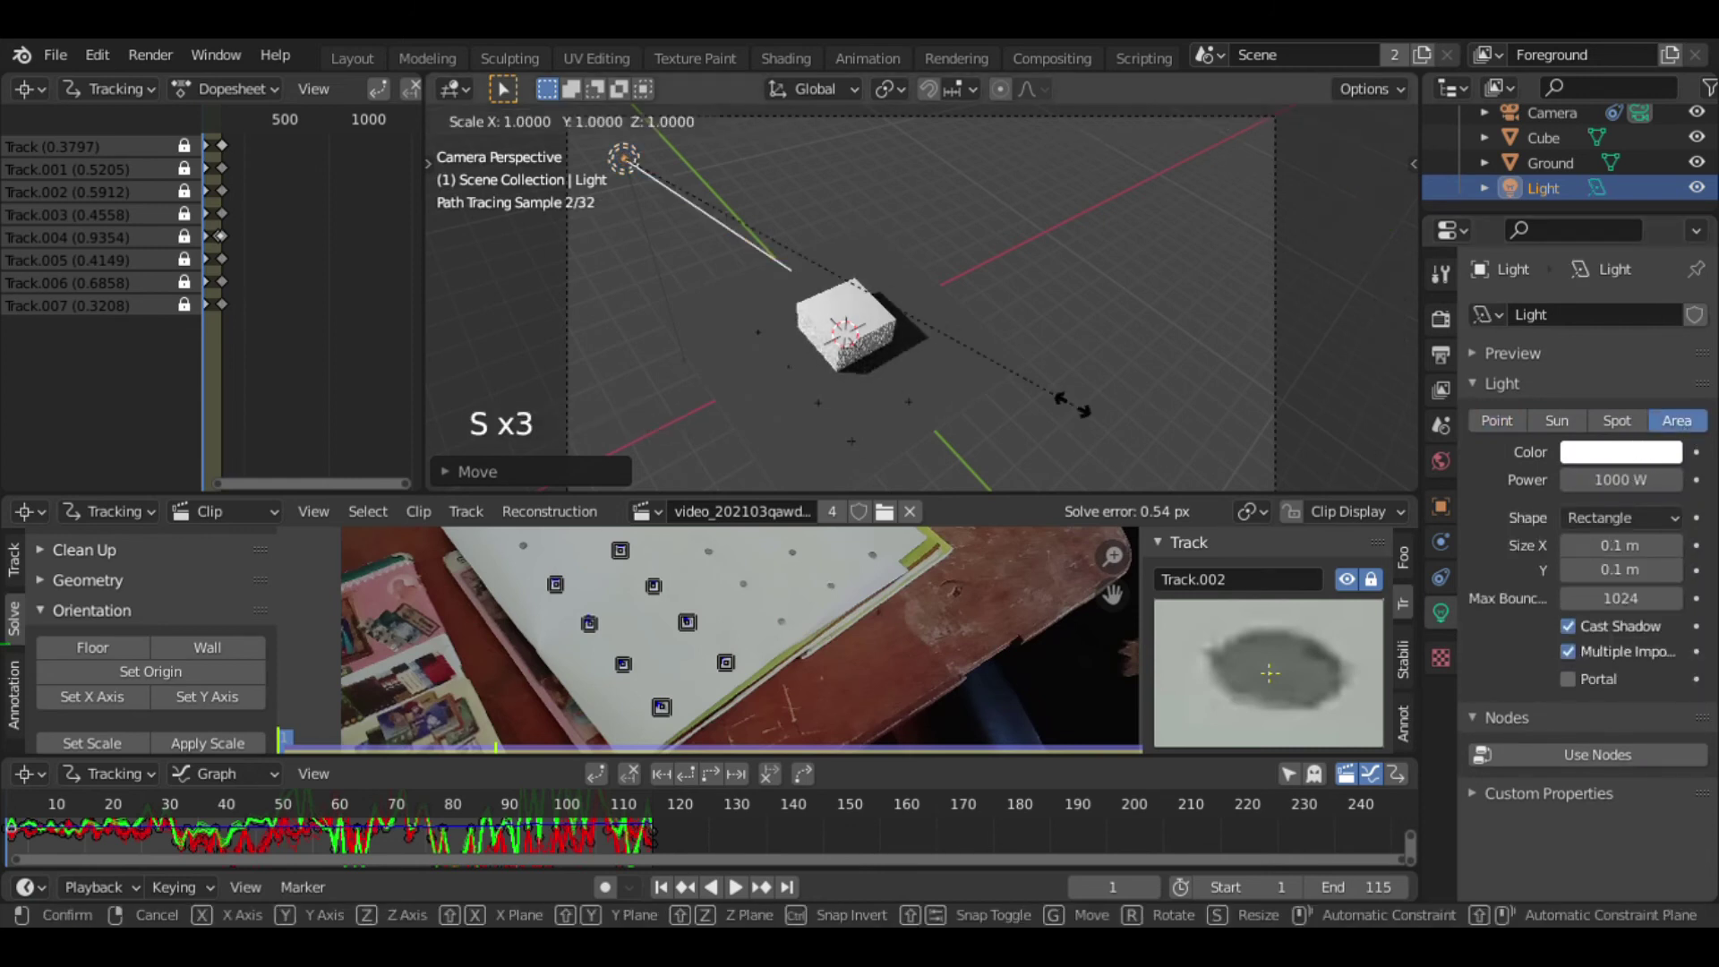
{"action": "left_click", "coordinate": [1073, 405]}
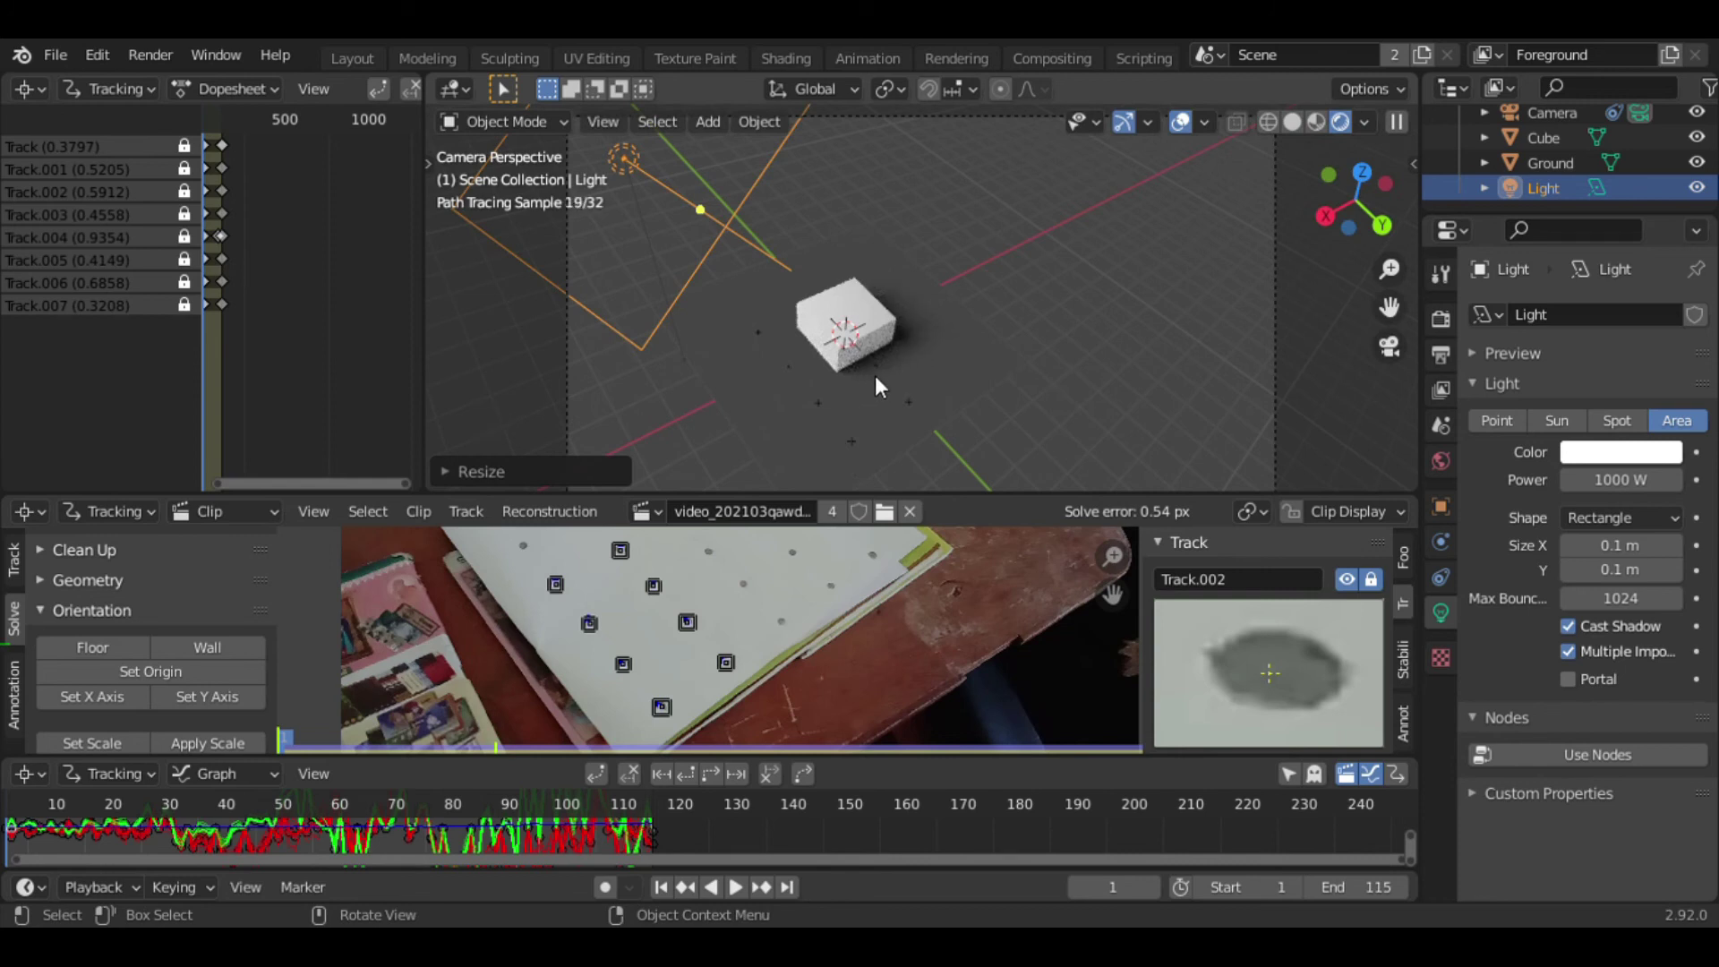
{"action": "left_click", "coordinate": [1128, 321]}
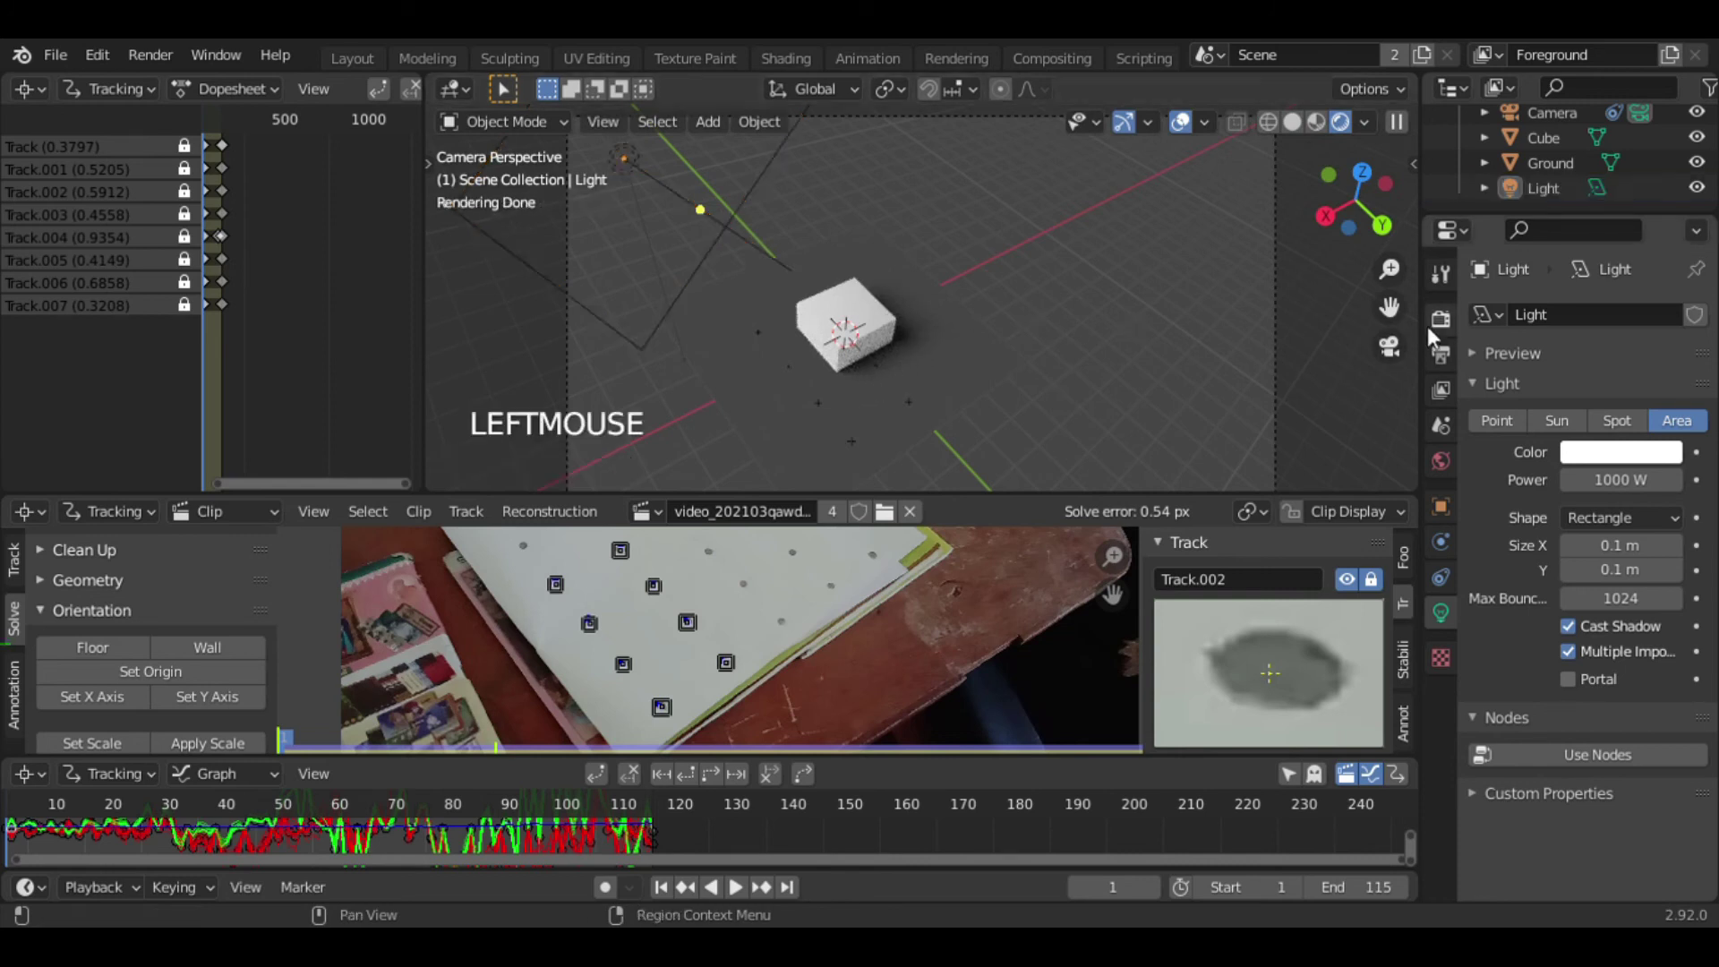
{"action": "left_click", "coordinate": [1442, 356]}
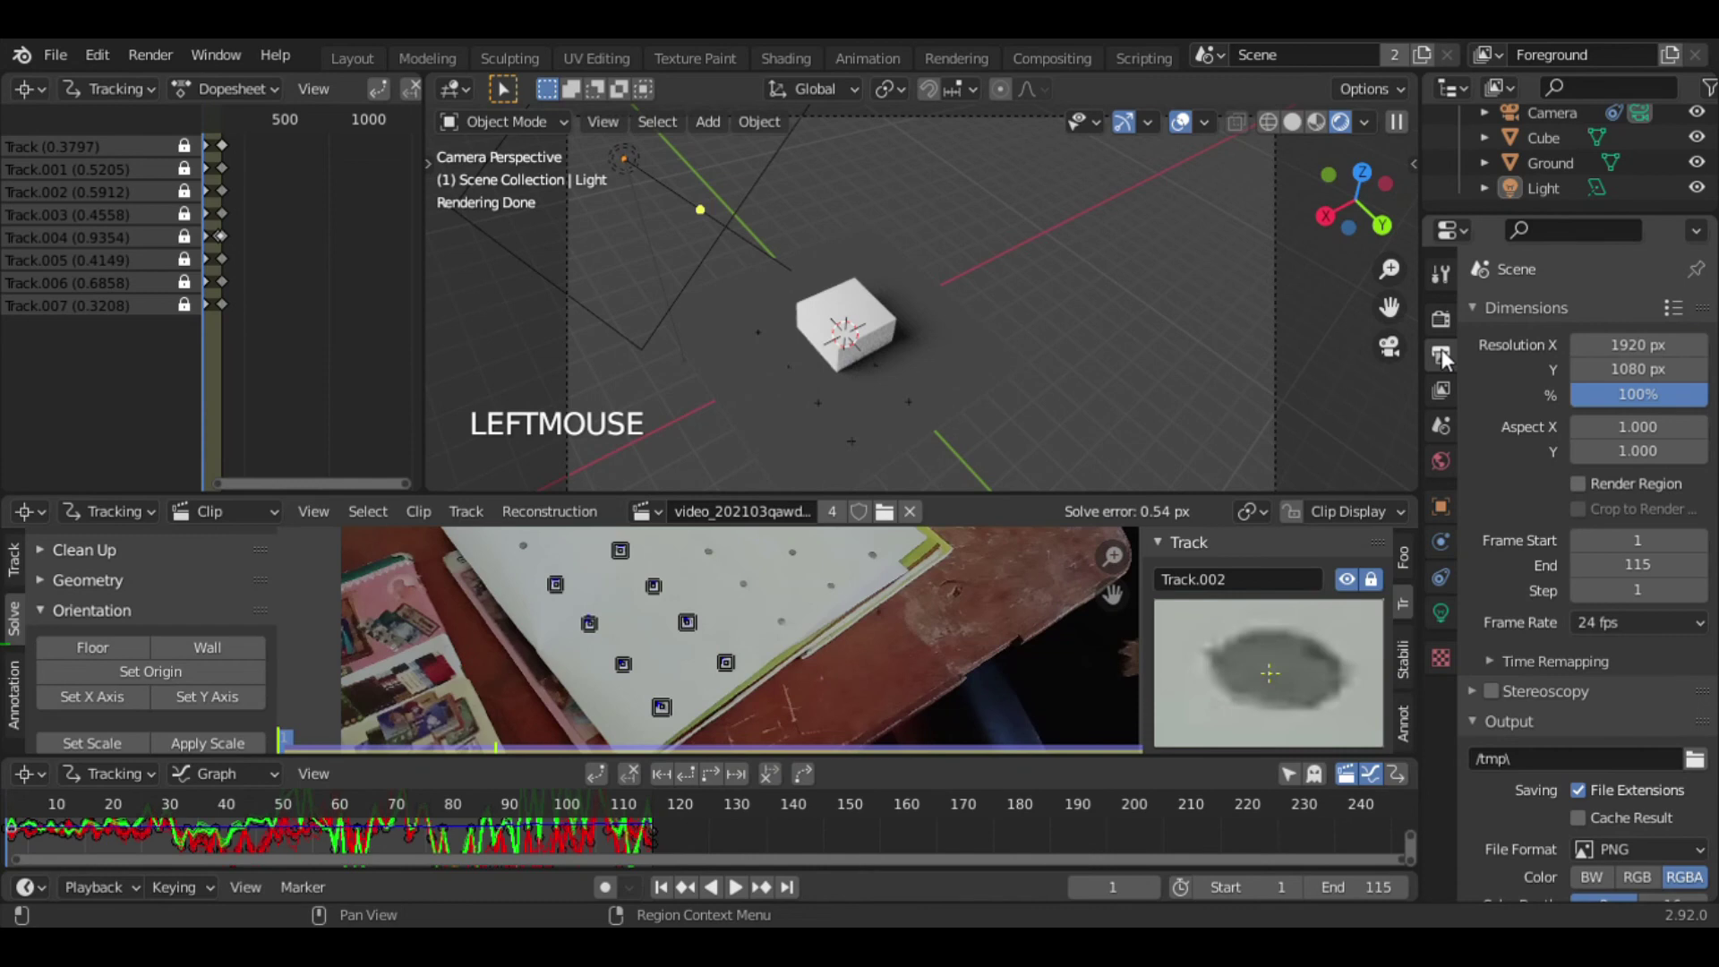
- Enable Transparent in the Film settings of Render properties
{"action": "left_click", "coordinate": [1441, 320]}
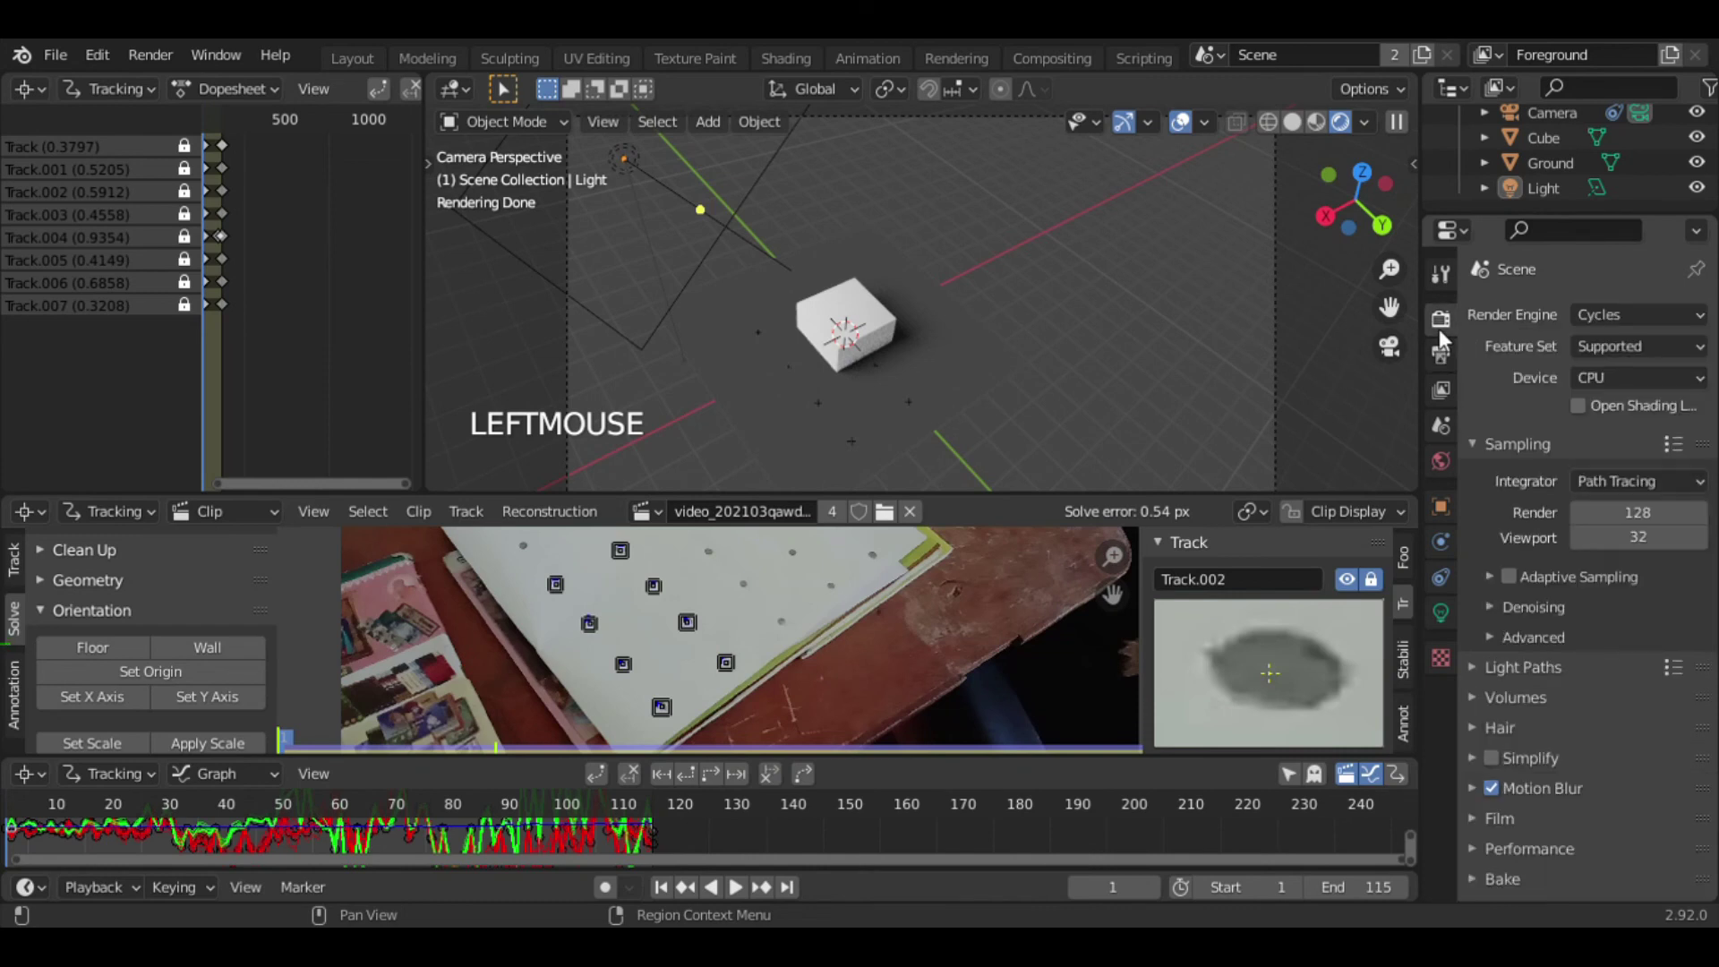
{"action": "left_click", "coordinate": [1480, 818]}
{"action": "scroll", "coordinate": [1479, 814], "scroll_direction": "down", "scroll_amount": 5}
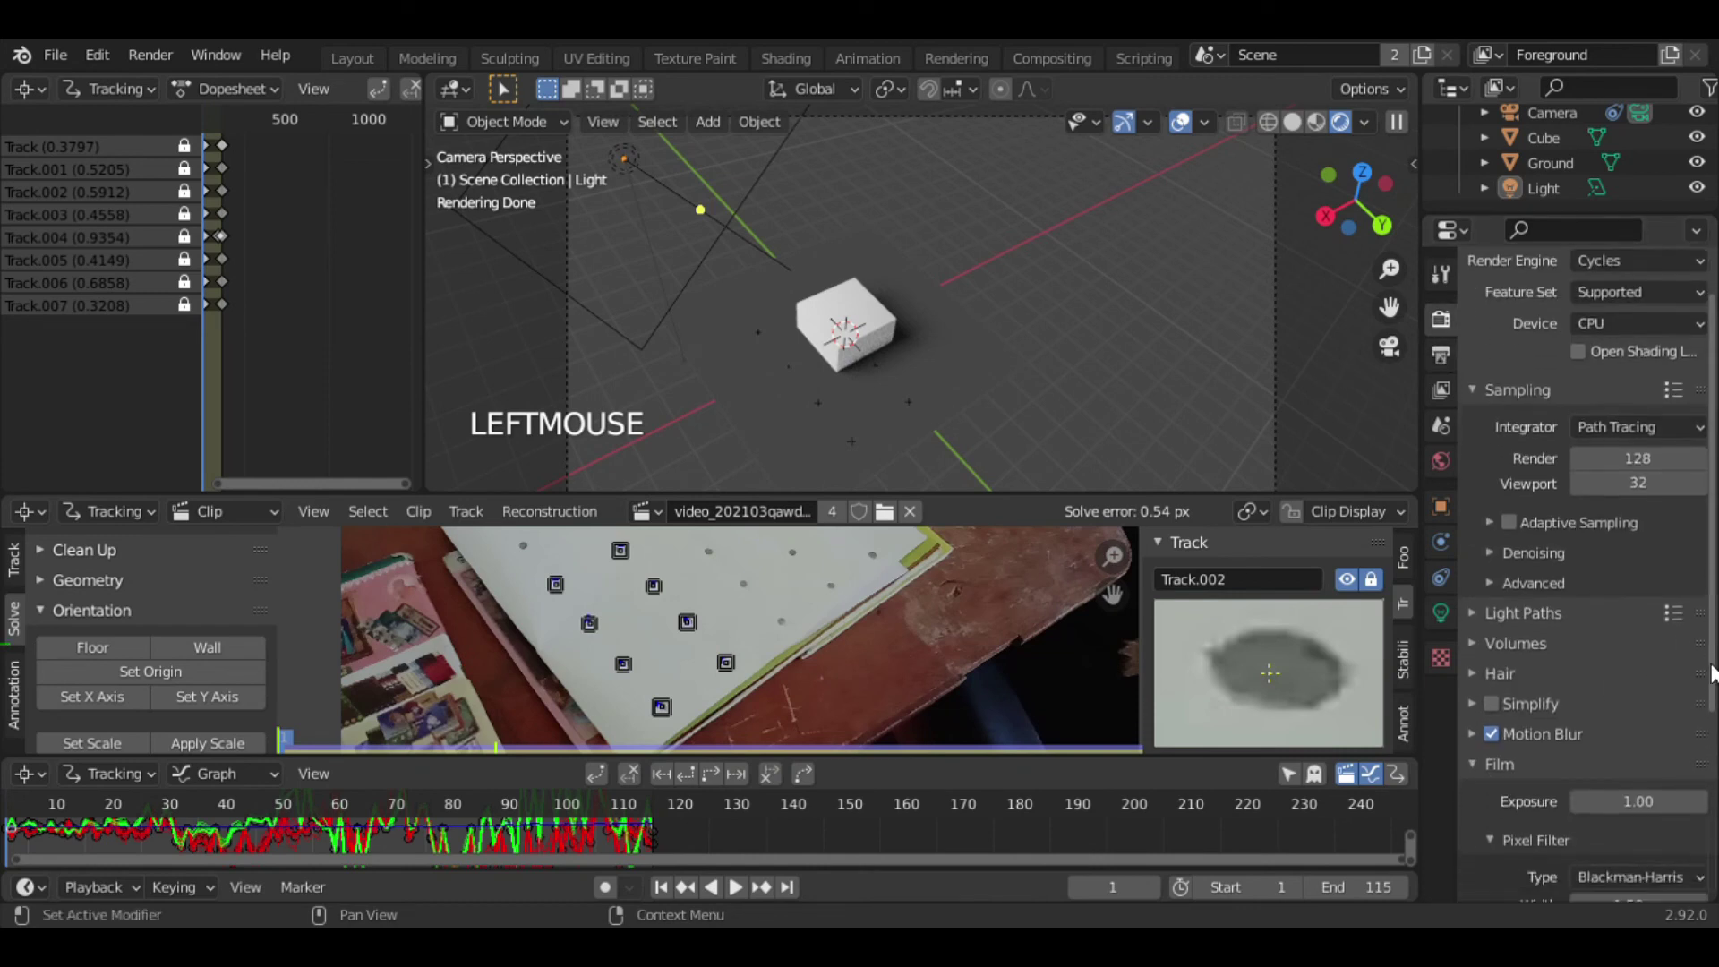
{"action": "scroll", "coordinate": [1588, 630], "scroll_direction": "down", "scroll_amount": 2}
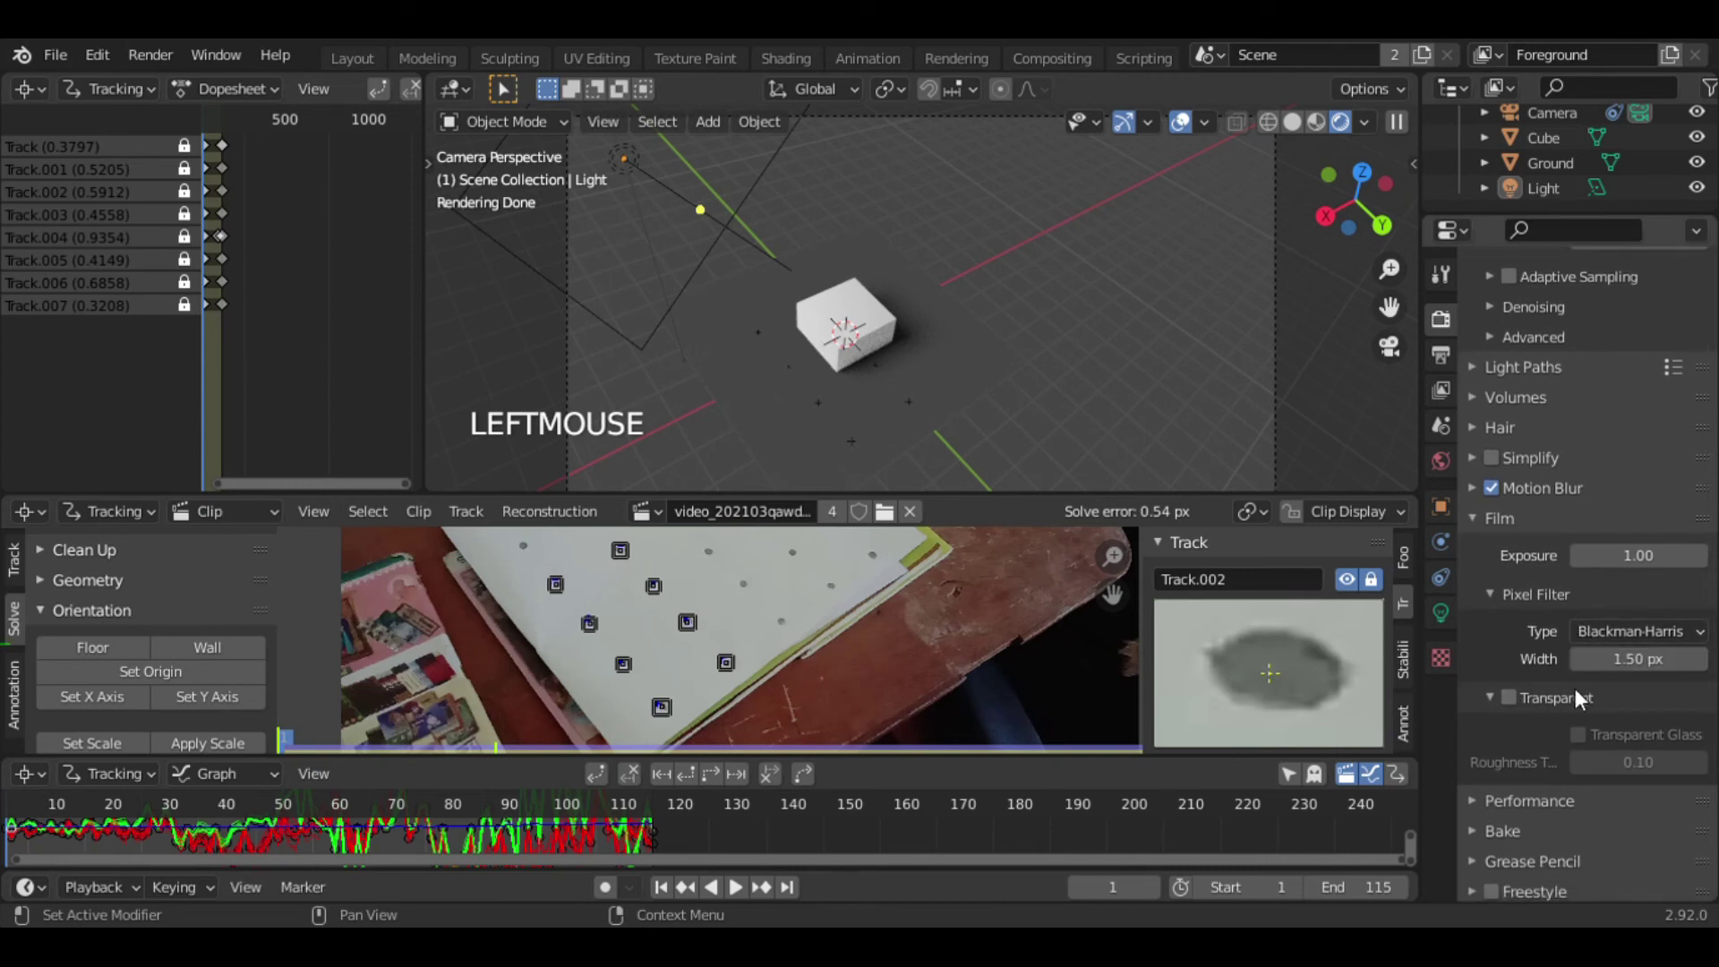
{"action": "left_click", "coordinate": [1510, 697]}
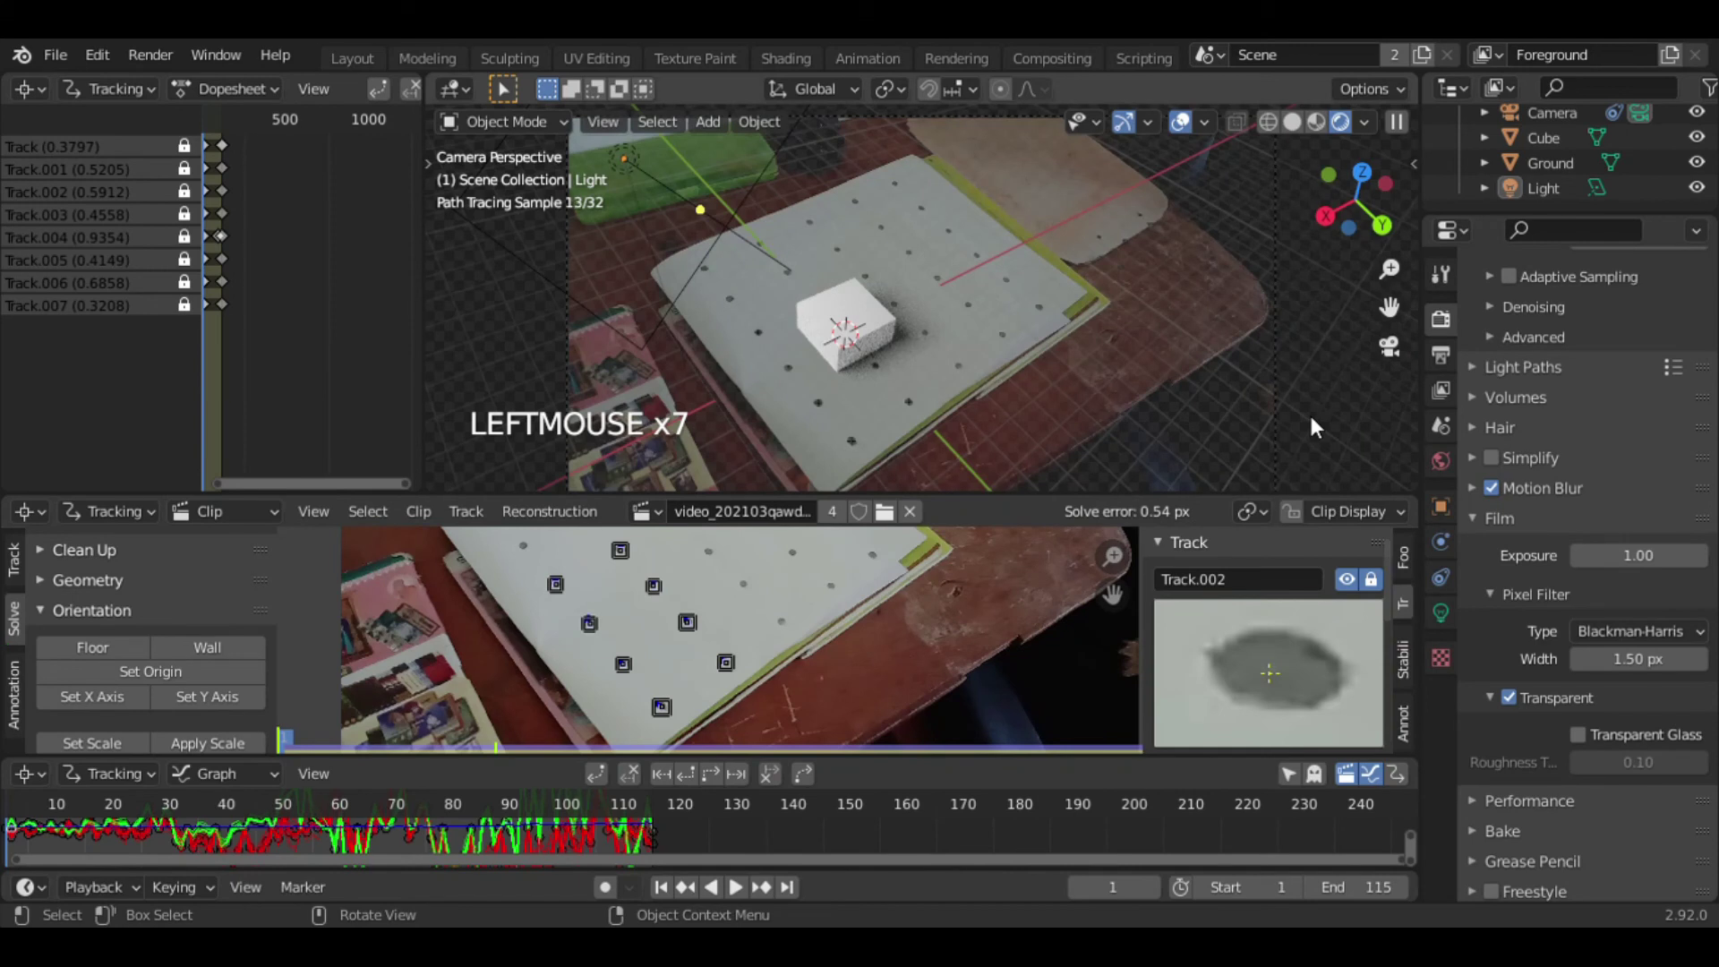
- Play the composited shot from the first frame, then zoom into the camera view
{"action": "key", "text": "shift+Left"}
{"action": "key", "text": "space"}
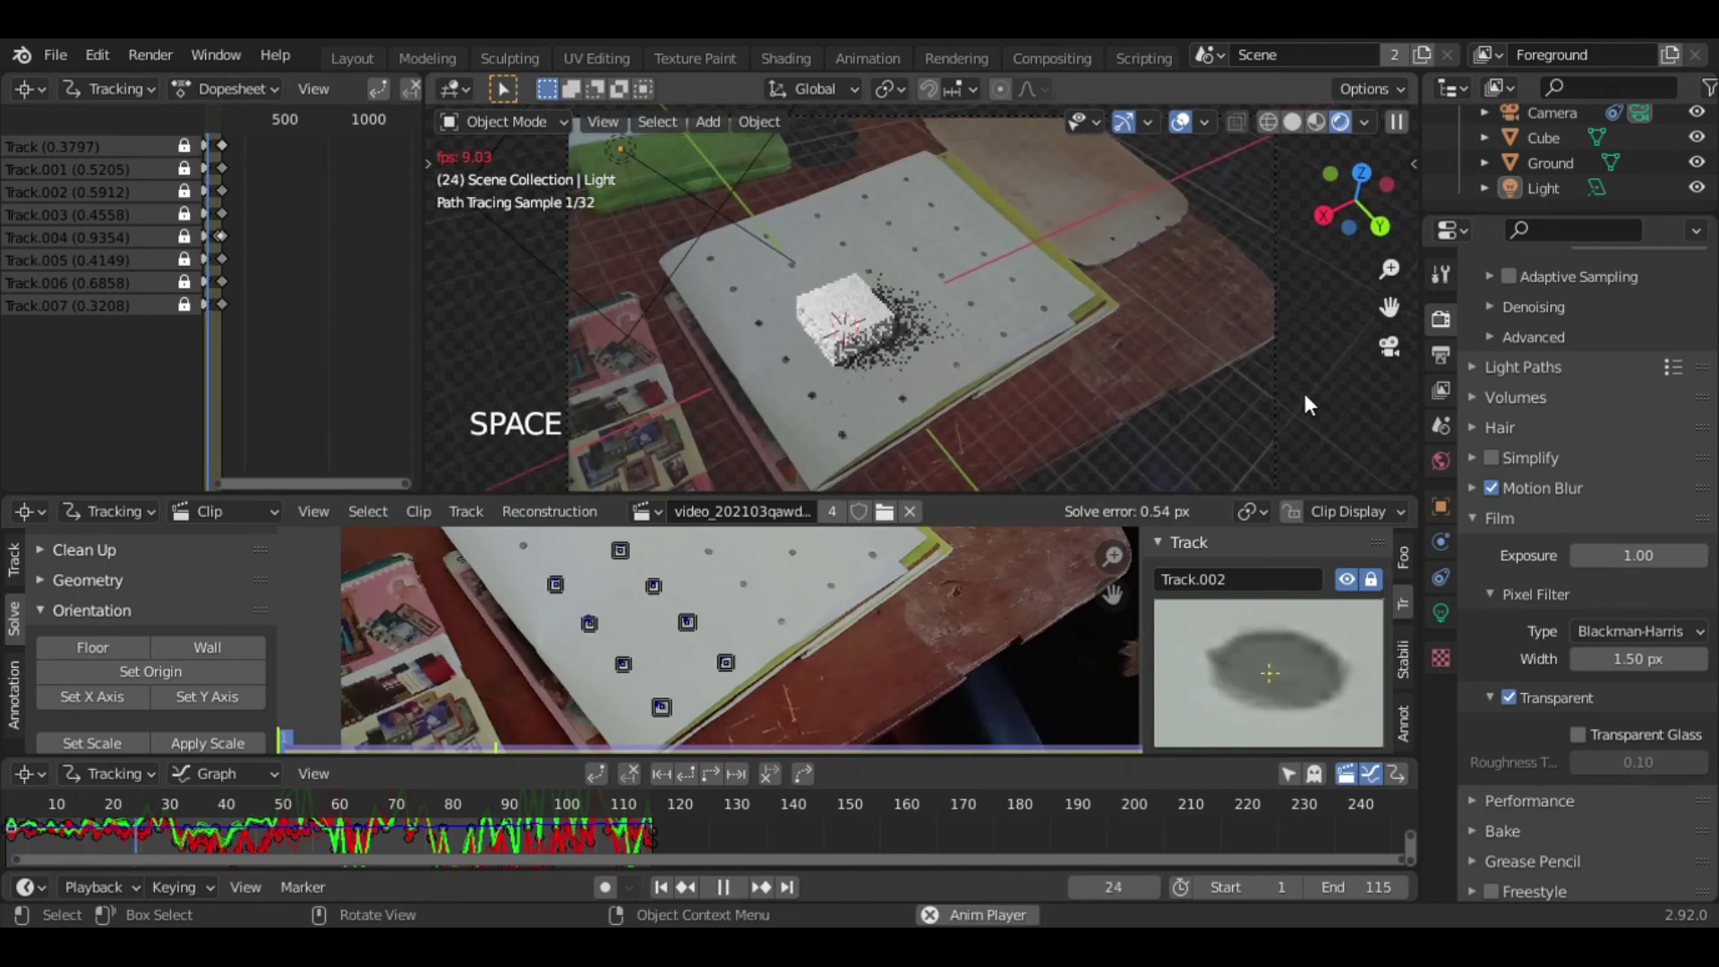
{"action": "key", "text": "space"}
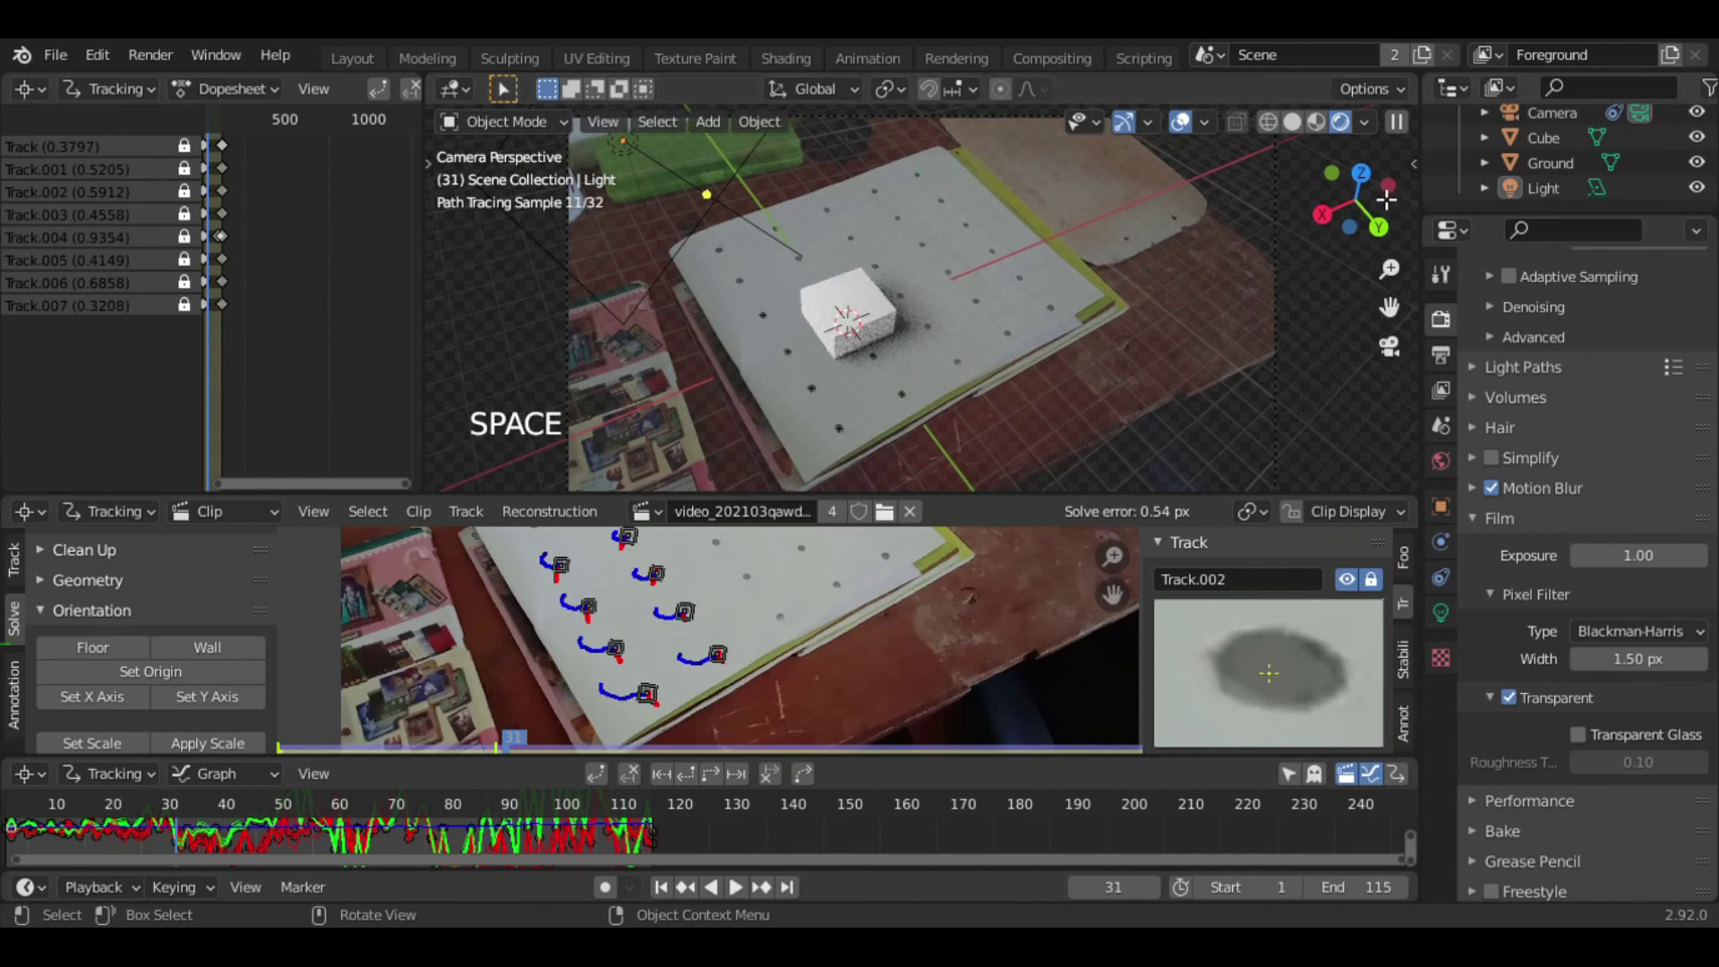
{"action": "left_click_drag", "start_coordinate": [1389, 269], "coordinate": [1055, 318]}
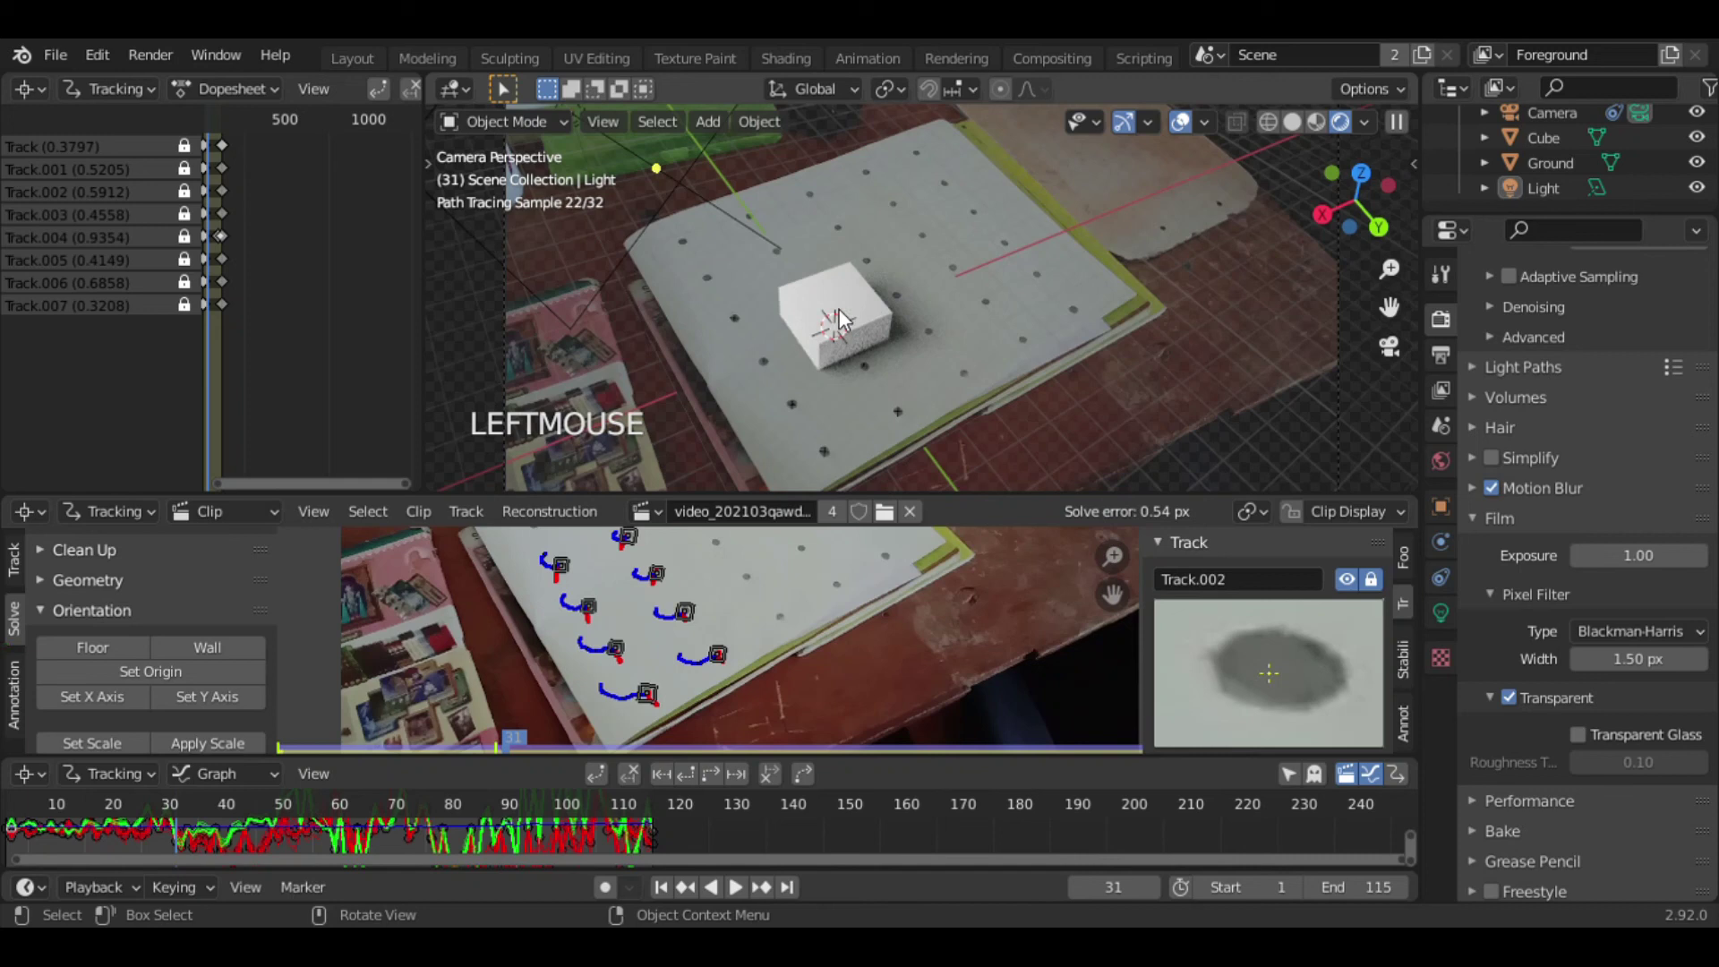
- In Compositing, select the Movie Clip node, move Render Layers beside it, and fit the backdrop
{"action": "left_click", "coordinate": [1042, 57]}
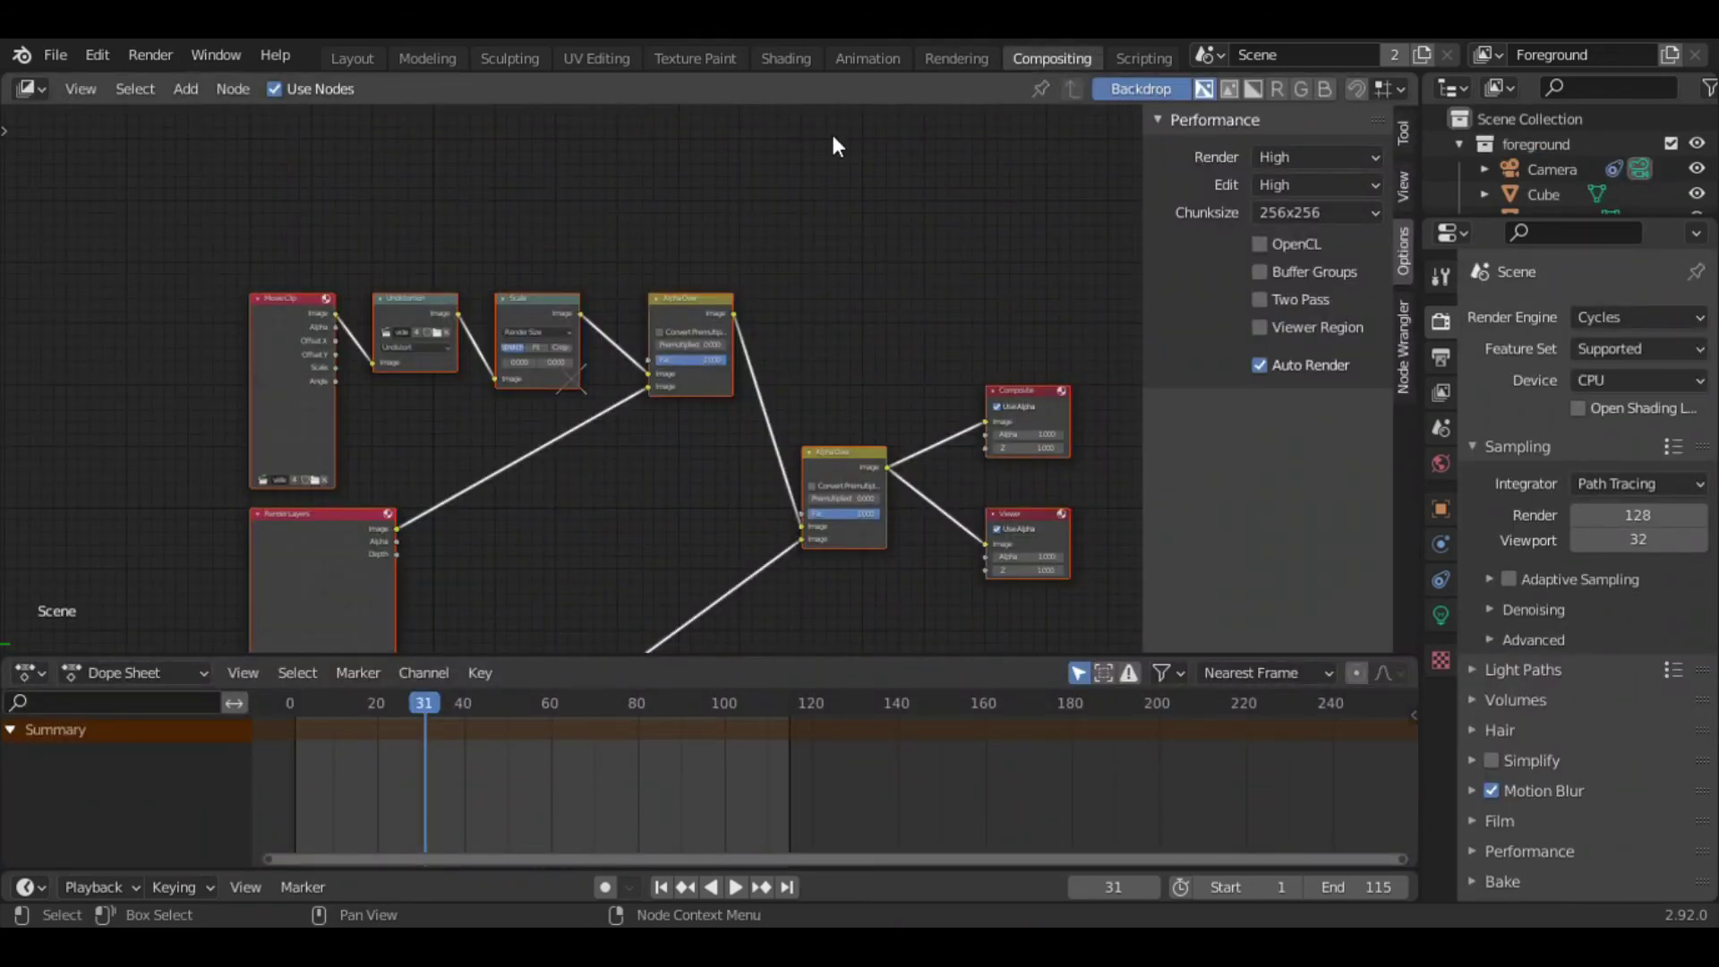
{"action": "left_click", "coordinate": [865, 294]}
{"action": "left_click", "coordinate": [278, 369]}
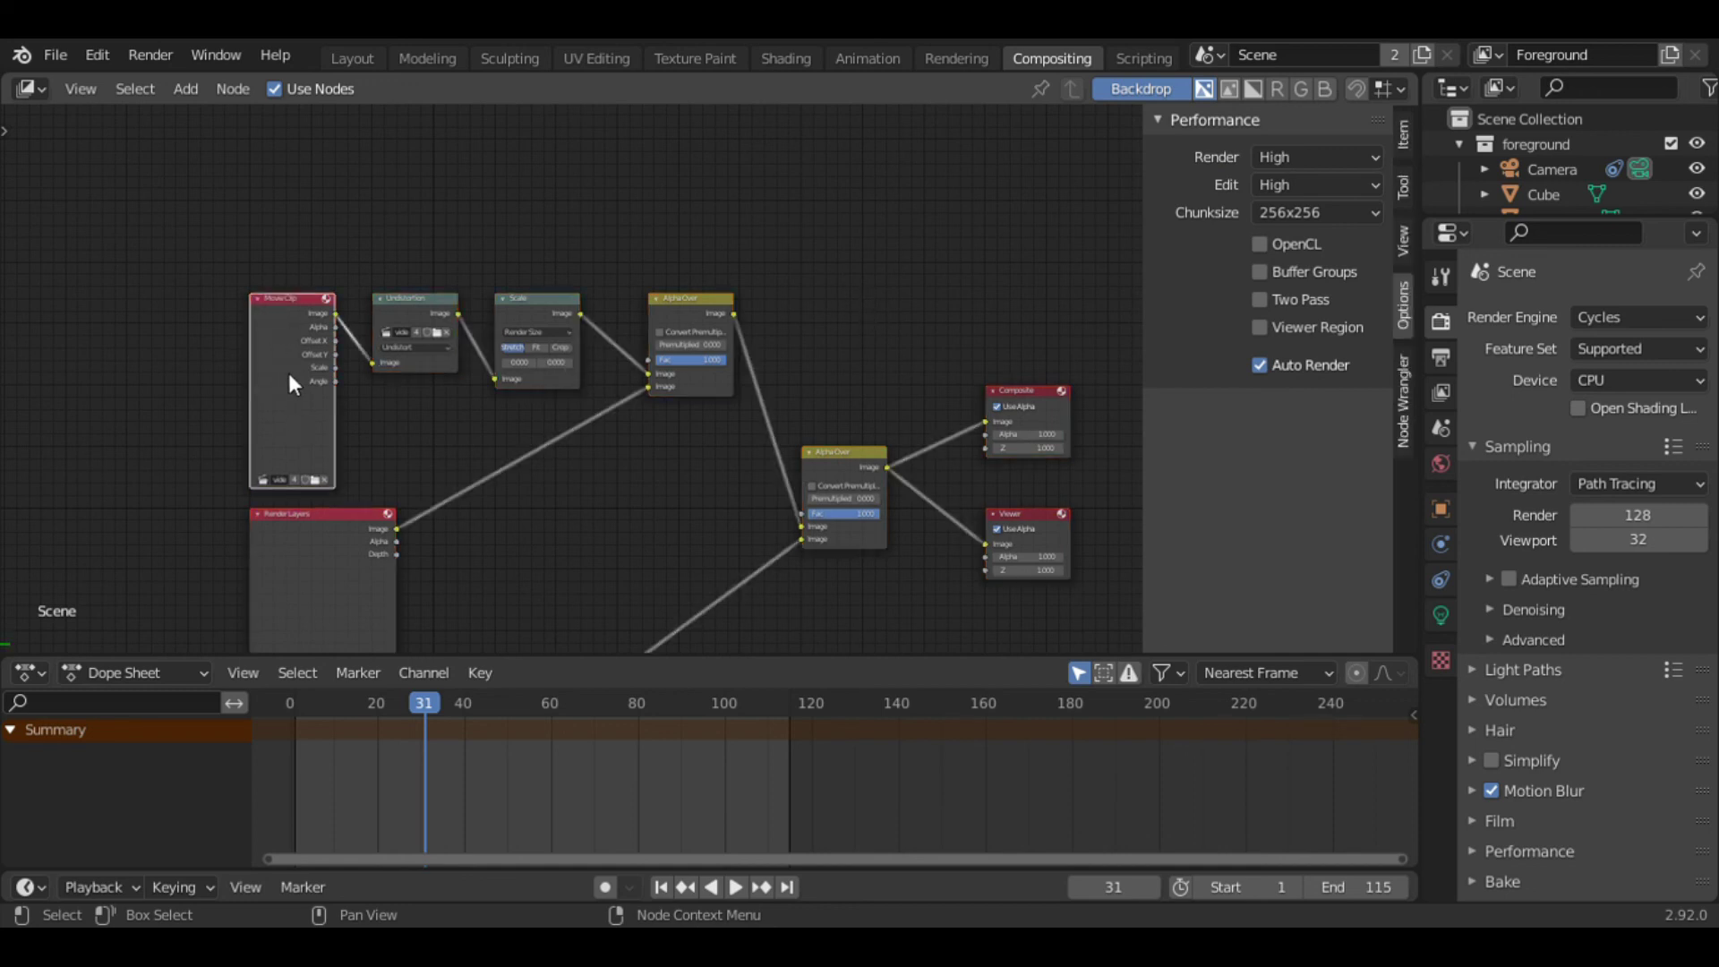
{"action": "key", "text": "space"}
{"action": "key", "text": "shift+Left"}
{"action": "key", "text": "Escape"}
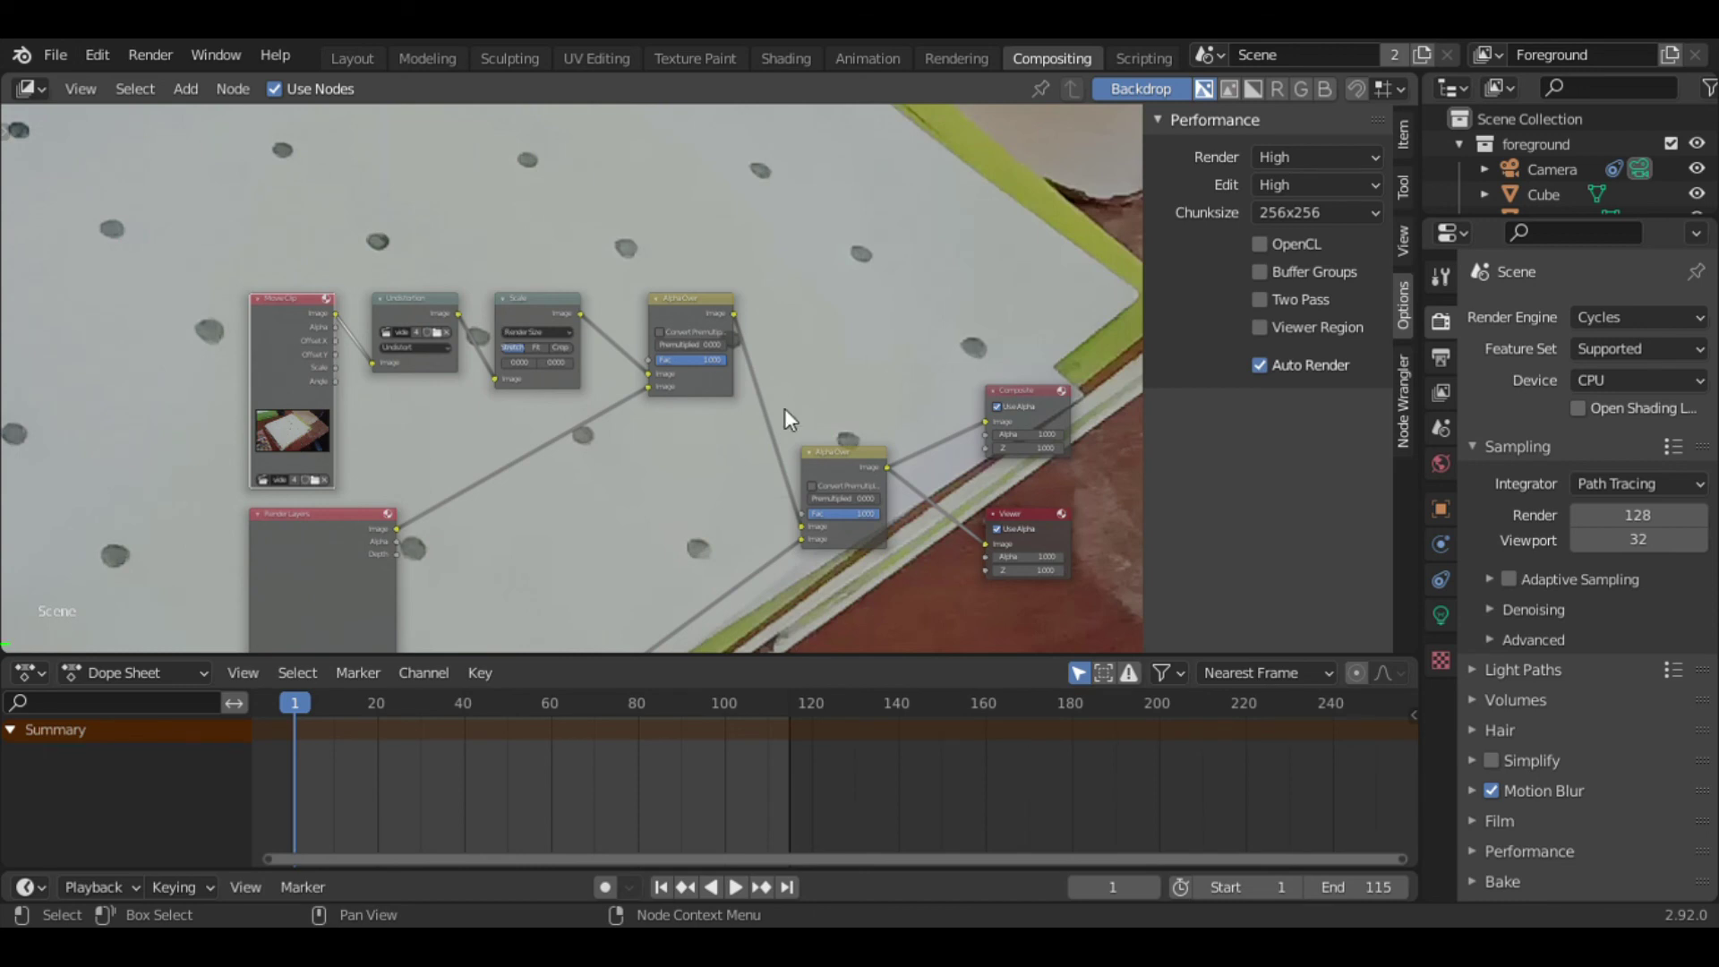
{"action": "left_click_drag", "start_coordinate": [322, 514], "coordinate": [526, 396]}
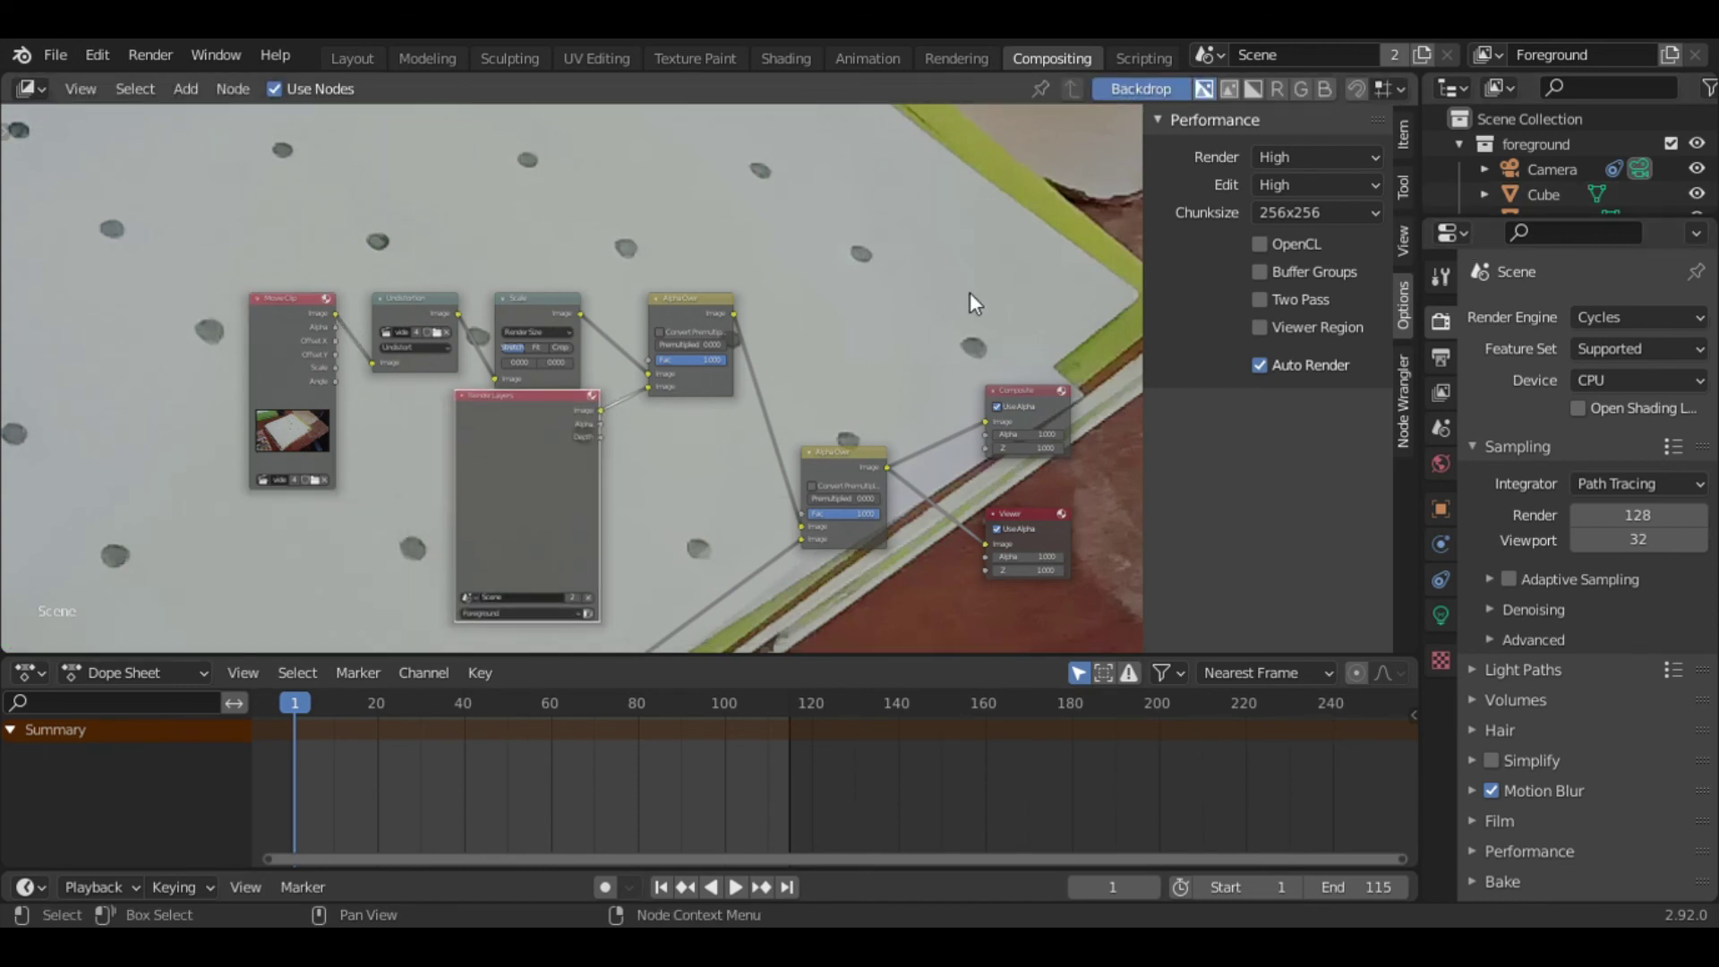
{"action": "key", "text": "alt+Home"}
{"action": "key", "text": "n"}
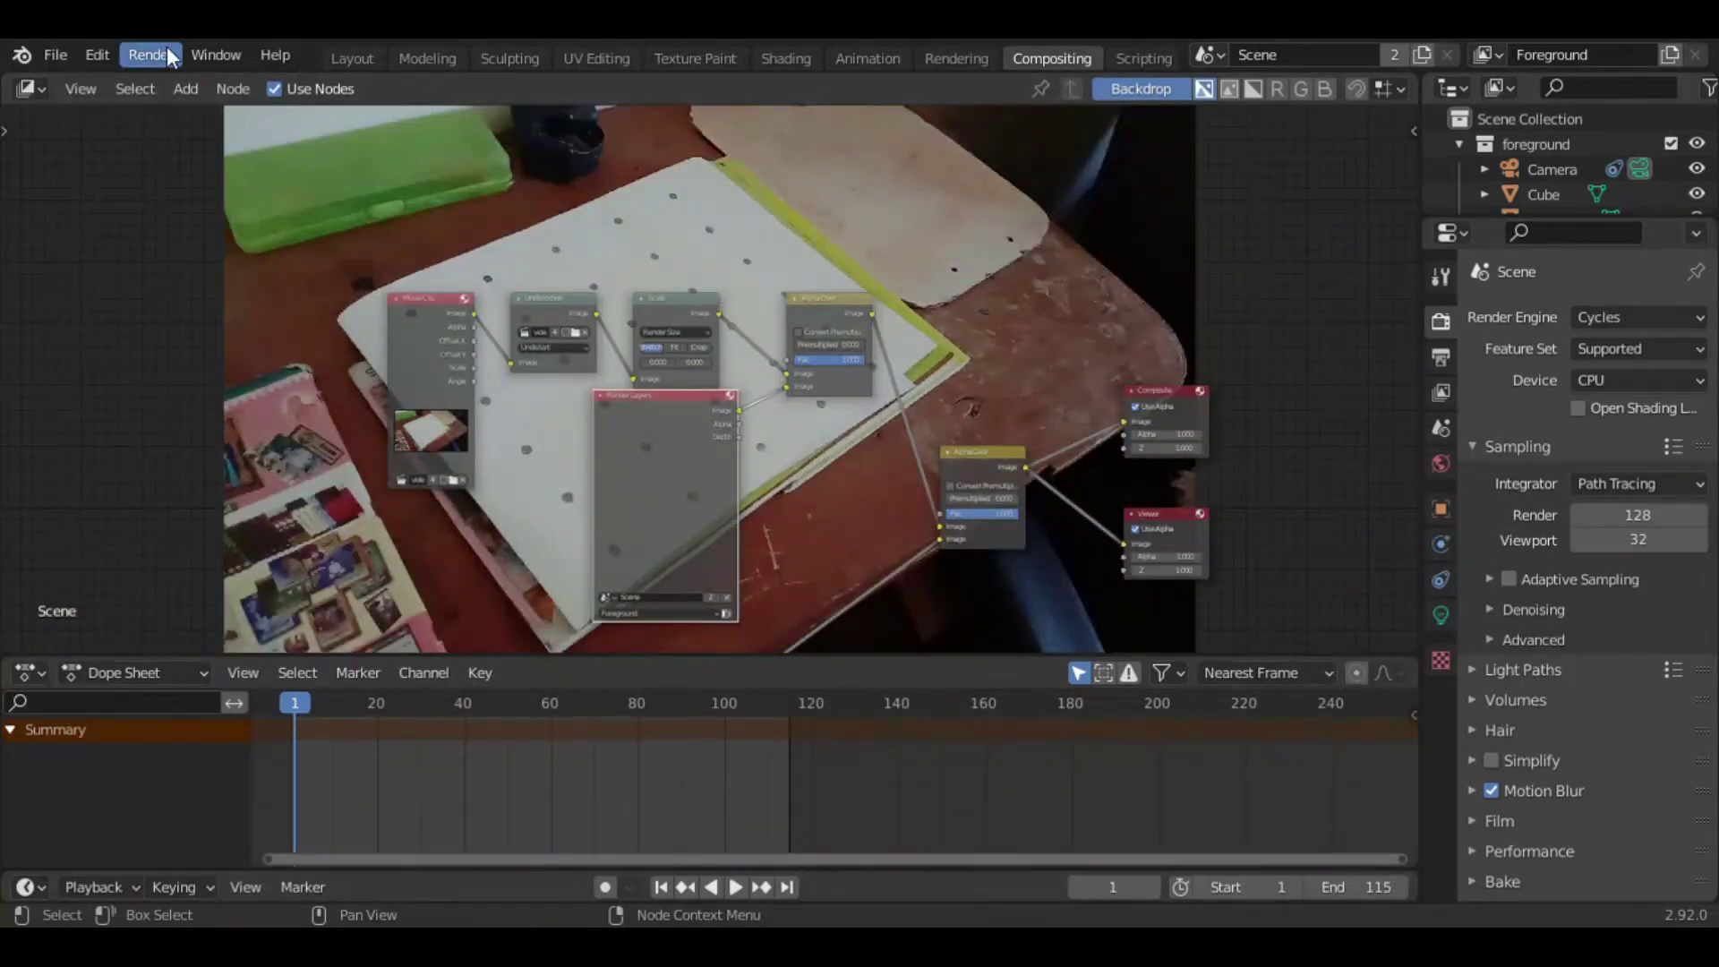
- From the first frame, rotate Suzanne 15° around Z, then tilt it around its Y axis
{"action": "middle_click_drag", "start_coordinate": [1135, 61], "coordinate": [1082, 60]}
{"action": "left_click", "coordinate": [1159, 57]}
{"action": "key", "text": "shift+Left"}
{"action": "left_click", "coordinate": [856, 303]}
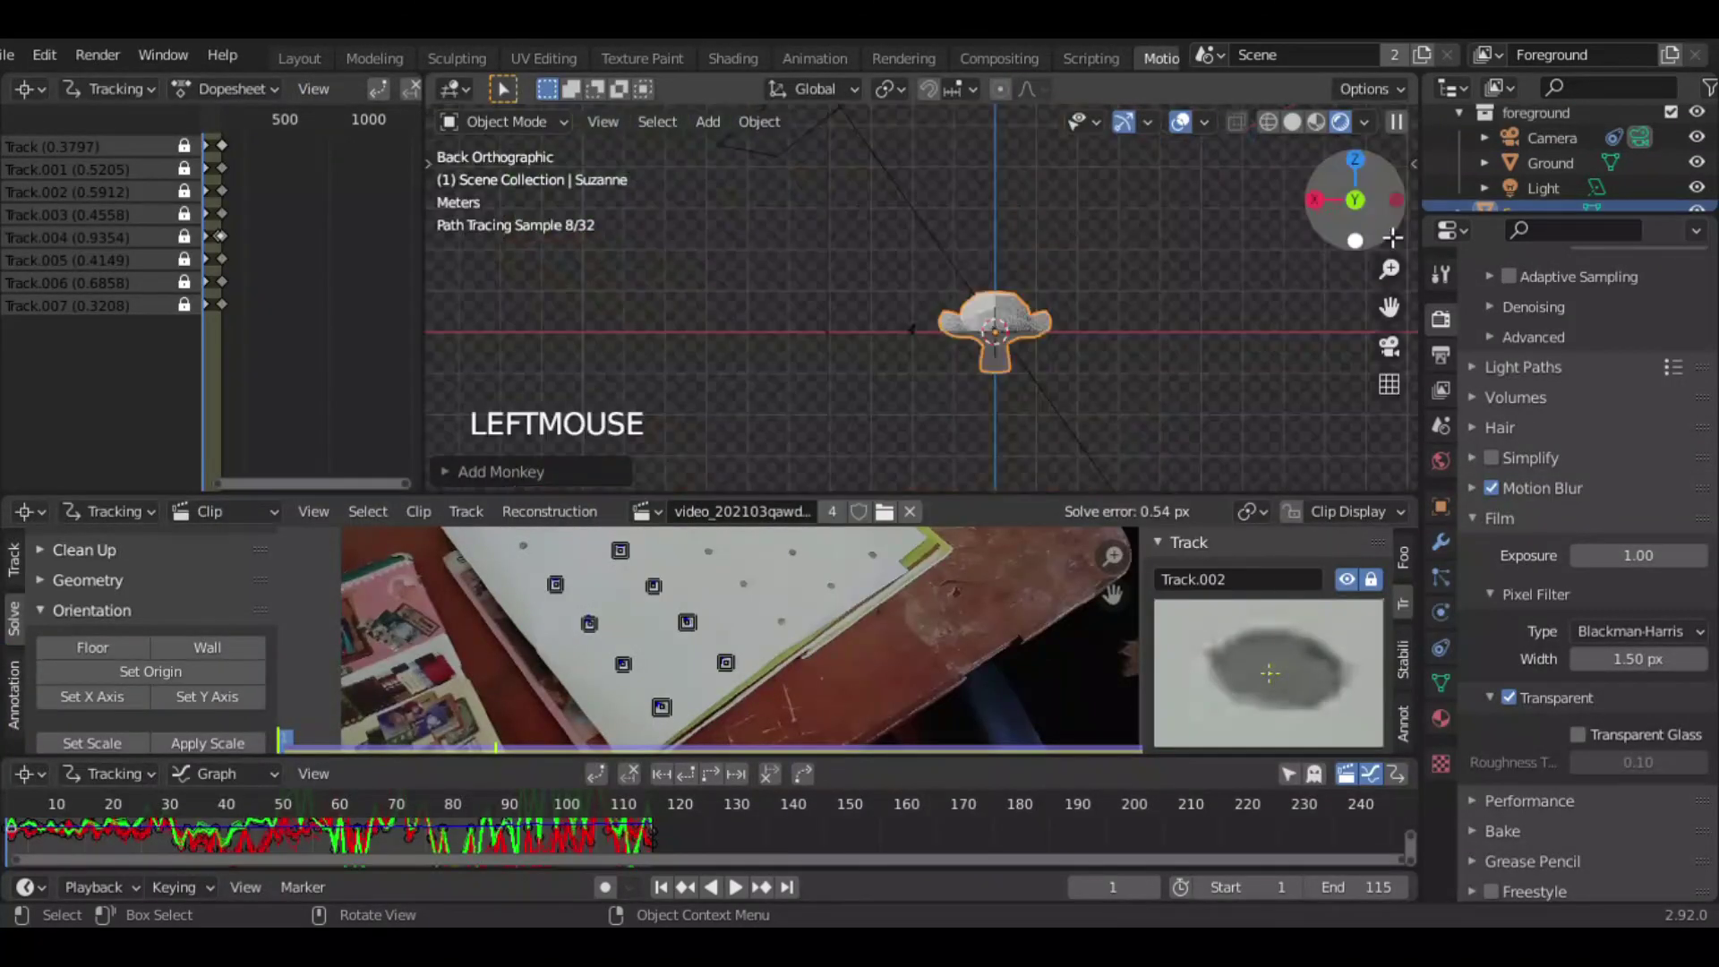
{"action": "type", "text": "rz15"}
{"action": "left_click", "coordinate": [1197, 362]}
{"action": "key", "text": "r"}
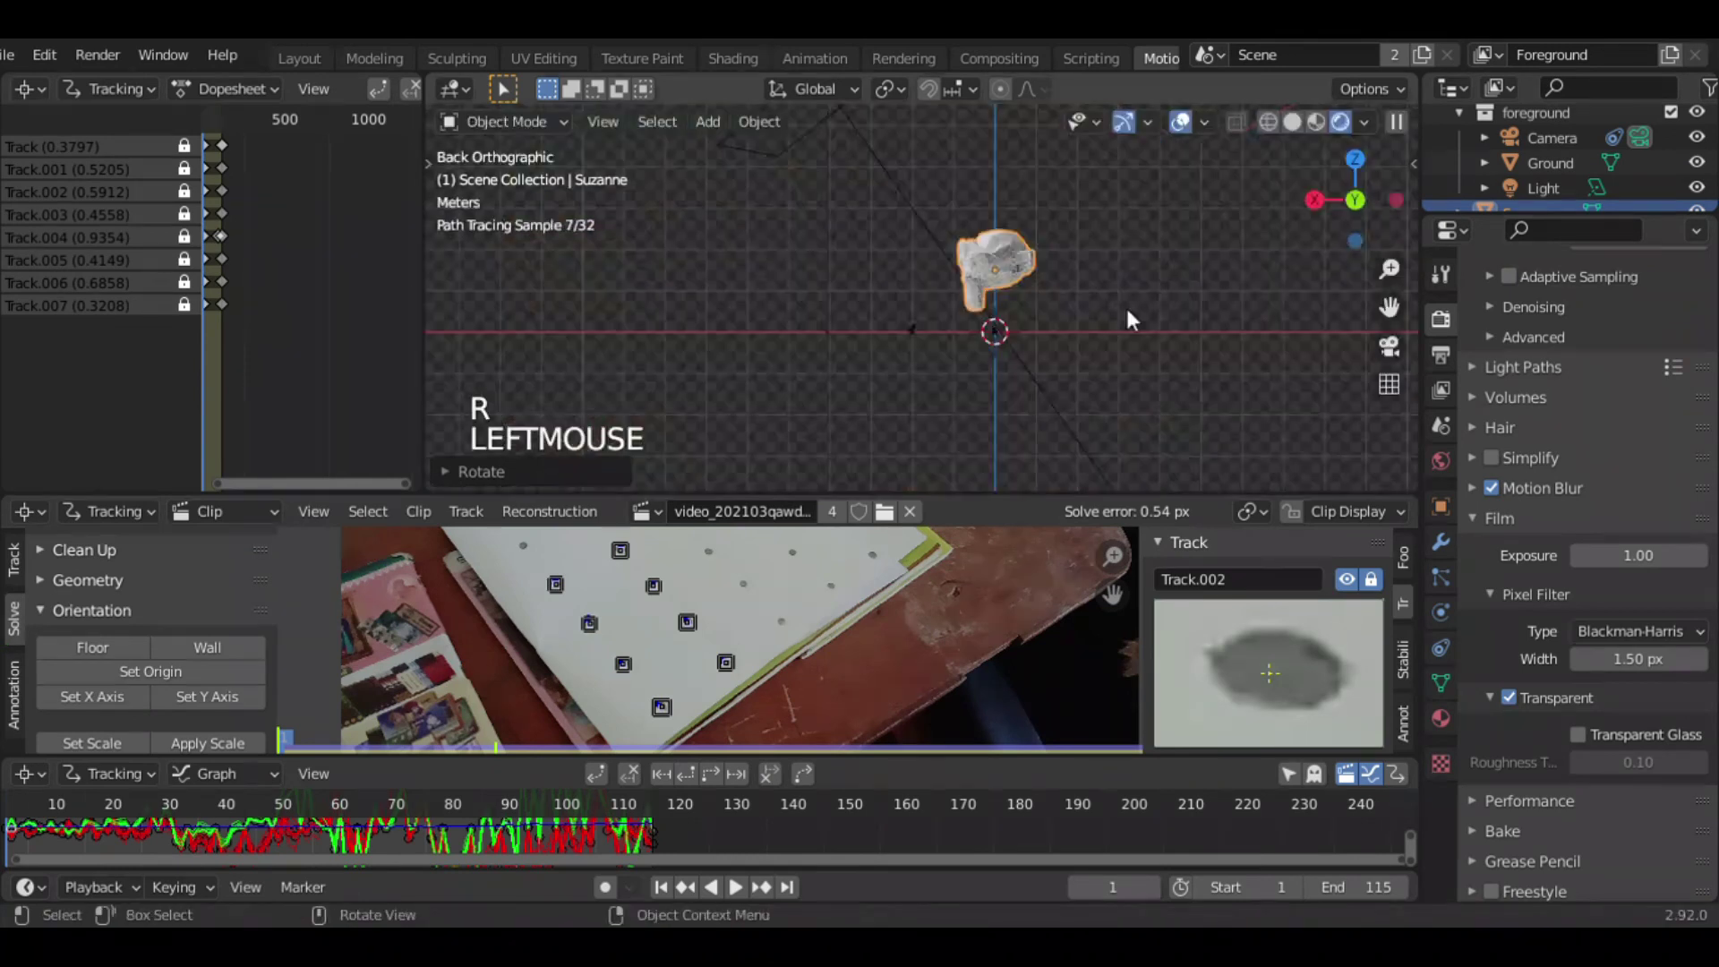
{"action": "key", "text": "y"}
{"action": "key", "text": "y"}
{"action": "key", "text": "r"}
{"action": "left_click", "coordinate": [1169, 323]}
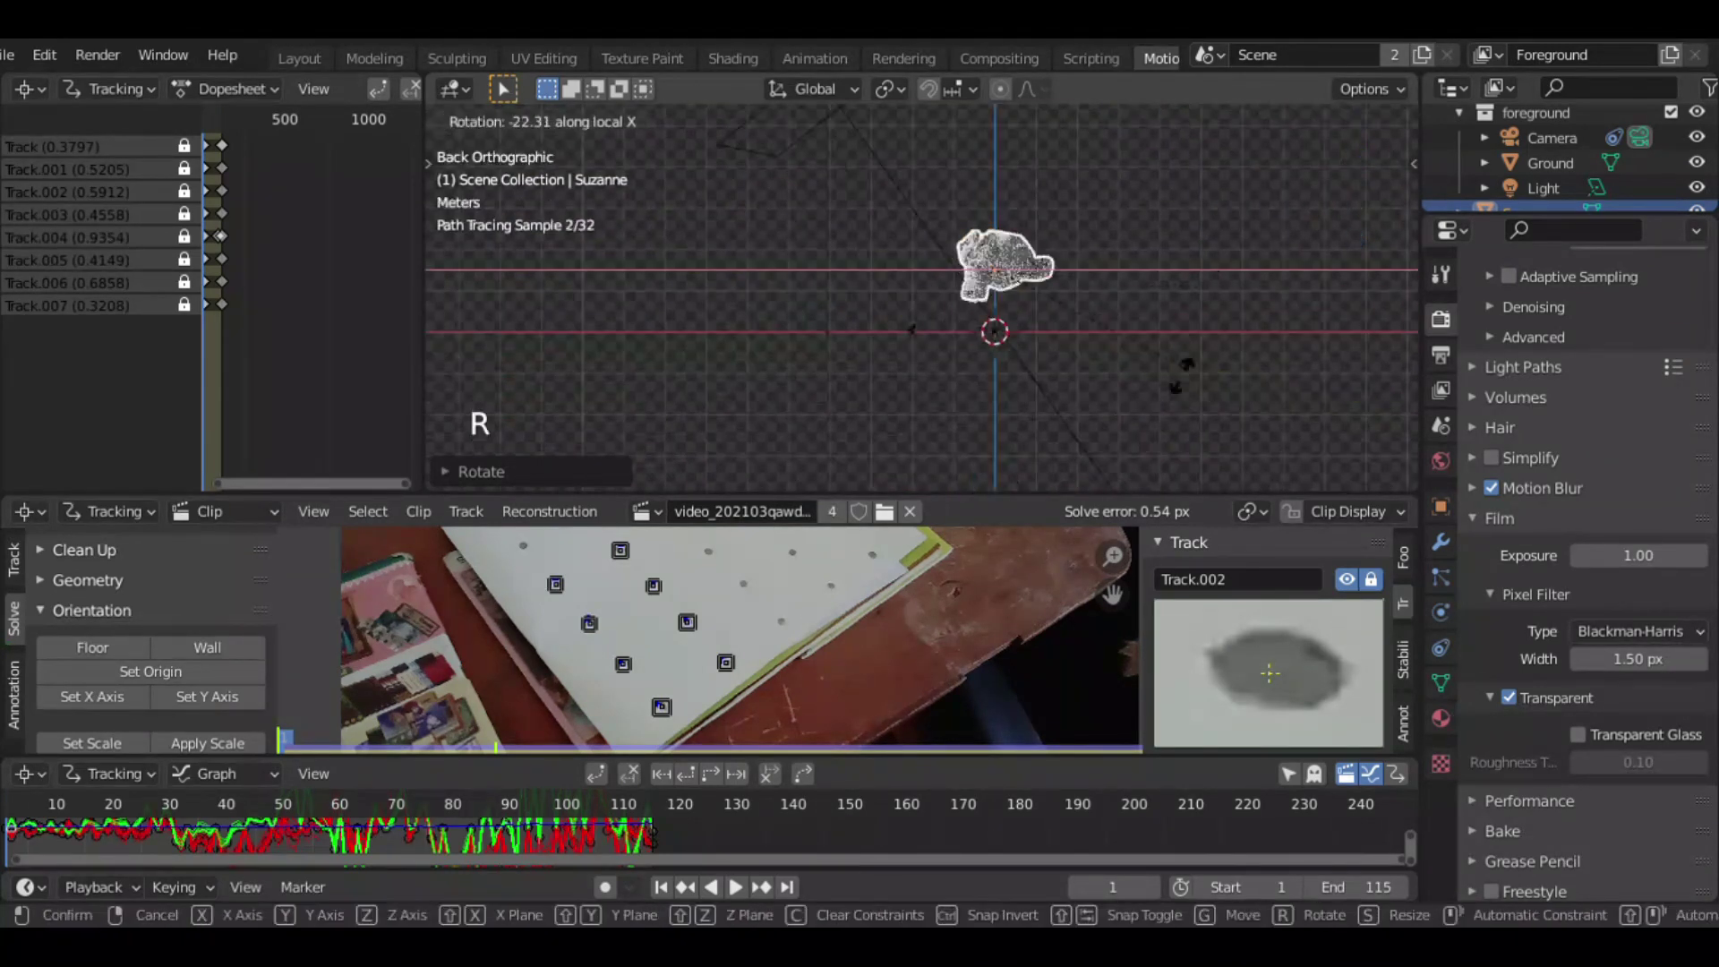
- Shrink Suzanne and place it on the dotted paper in camera view
{"action": "left_click_drag", "start_coordinate": [996, 269], "coordinate": [1004, 302]}
{"action": "key", "text": "s"}
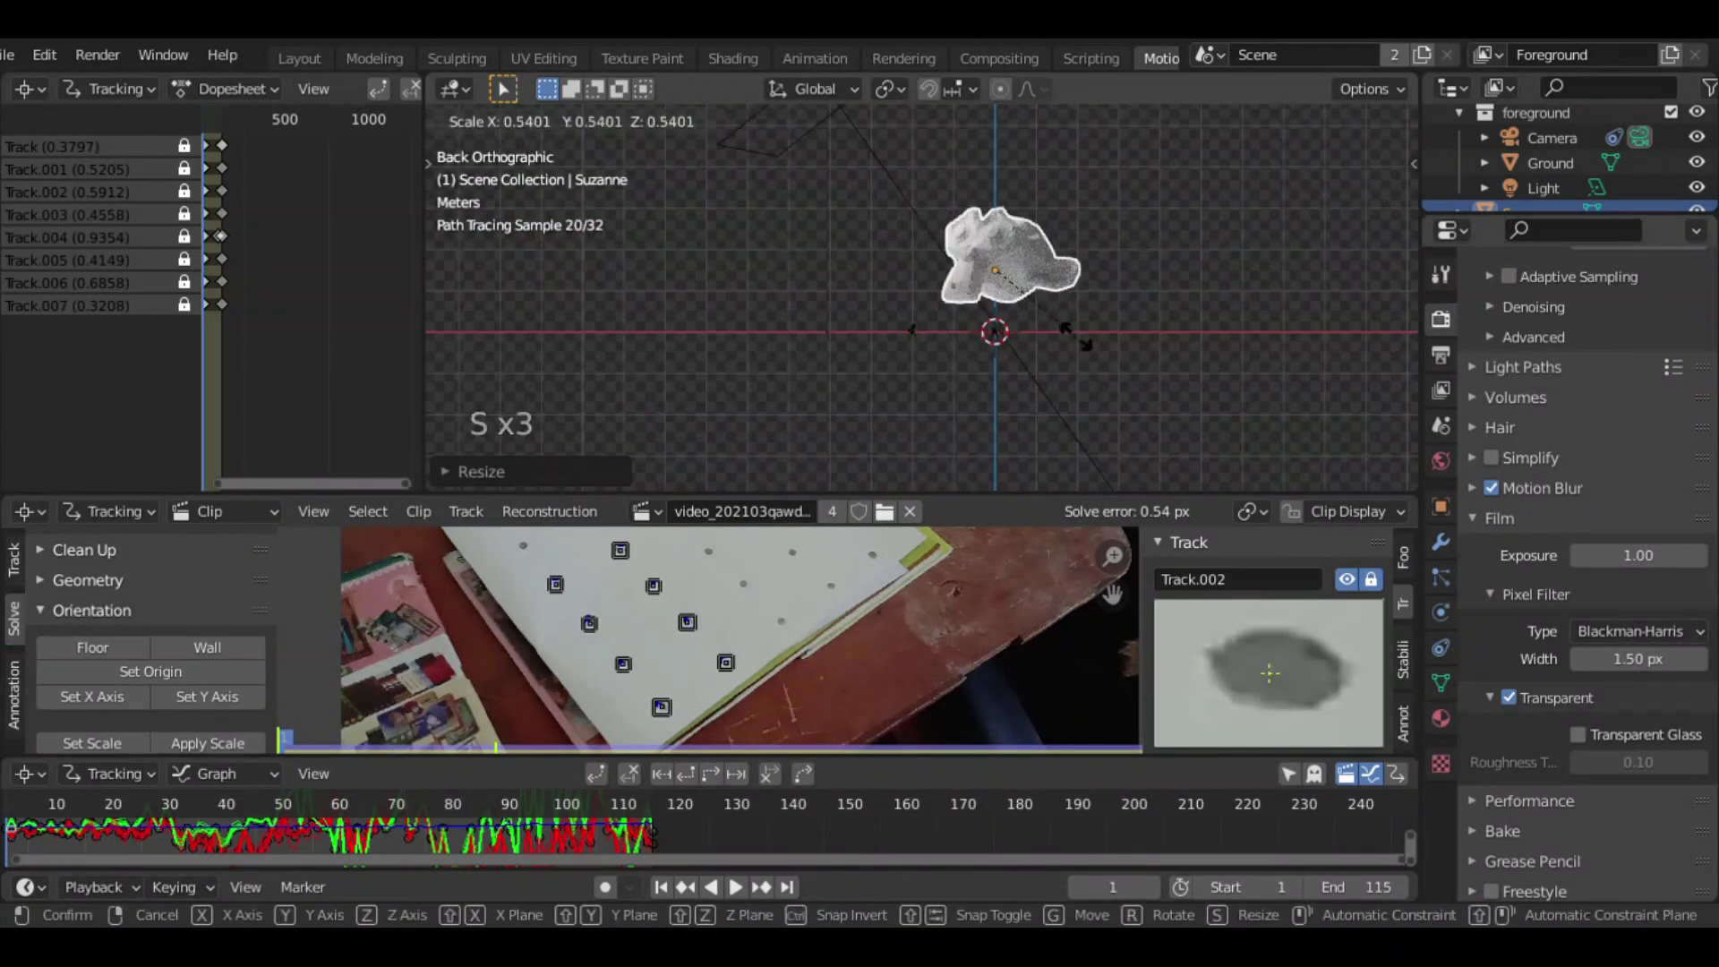
{"action": "left_click", "coordinate": [1272, 380]}
{"action": "key", "text": "KP_0"}
{"action": "key", "text": "g"}
{"action": "left_click", "coordinate": [1362, 425]}
- Check Suzanne's modifiers and play back the tracked shot from the first frame
{"action": "left_click", "coordinate": [1441, 542]}
{"action": "left_click", "coordinate": [1585, 315]}
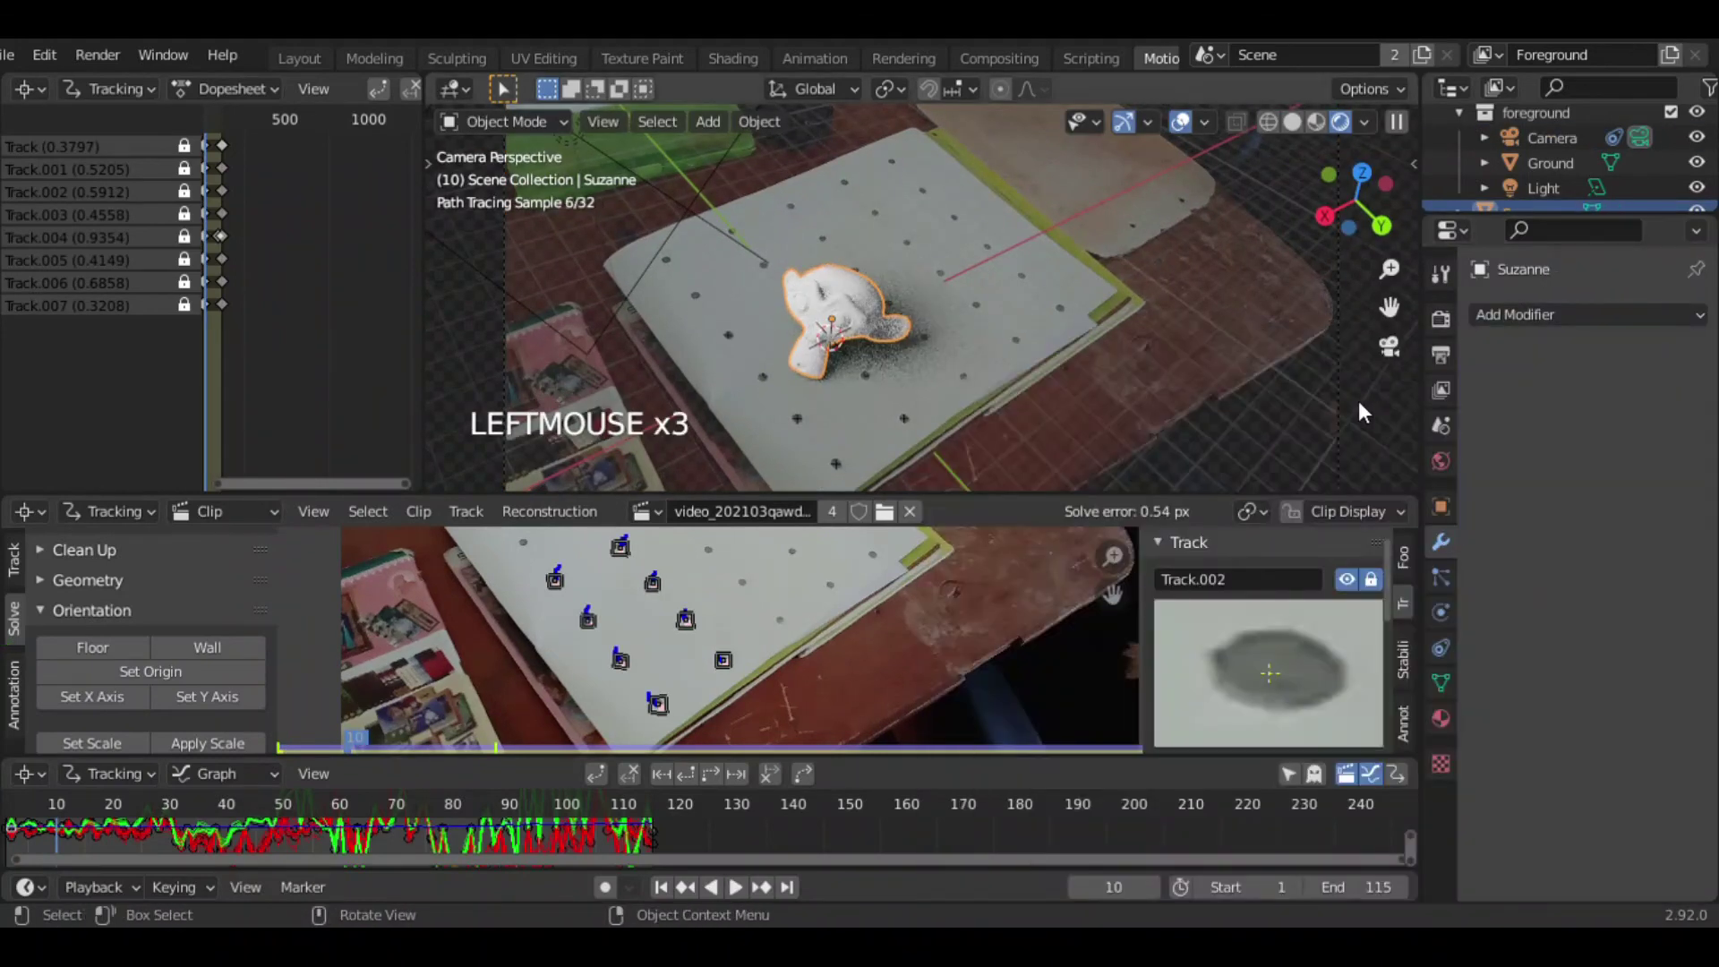
{"action": "key", "text": "space"}
{"action": "key", "text": "space"}
{"action": "key", "text": "shift+Left"}
- Set 100 render samples with OpenImageDenoise denoising and render the final image
{"action": "left_click", "coordinate": [97, 55]}
{"action": "left_click", "coordinate": [97, 55]}
{"action": "left_click", "coordinate": [1440, 318]}
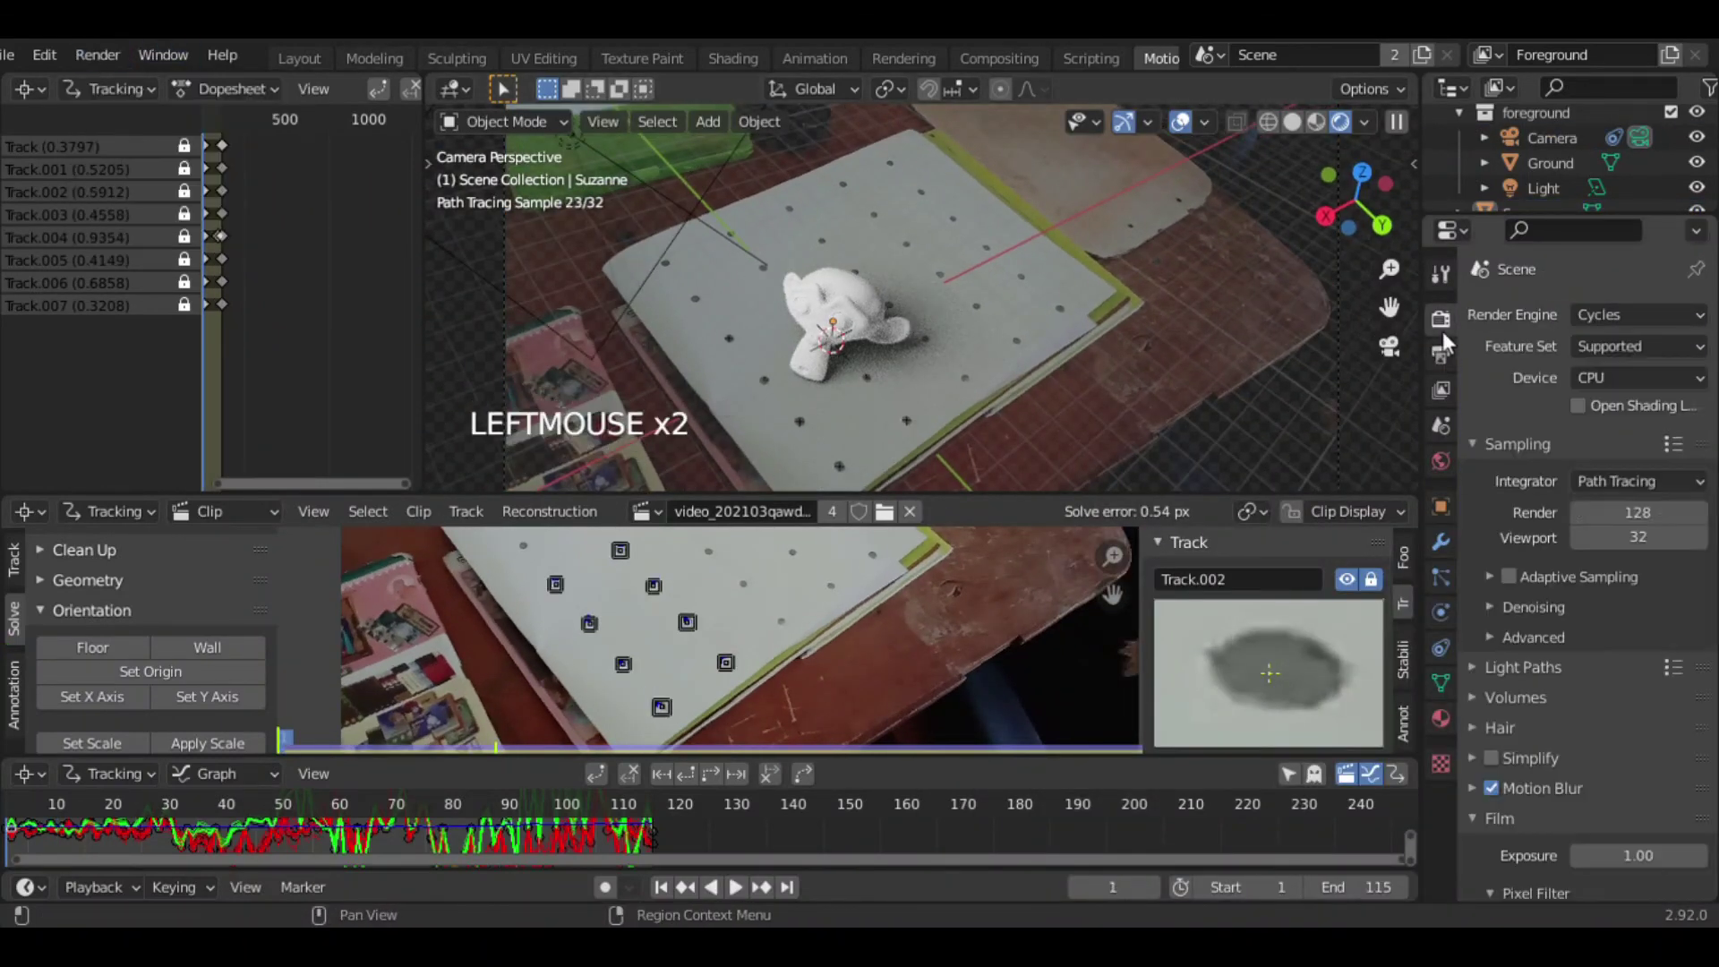
{"action": "key", "text": "0"}
{"action": "left_click", "coordinate": [1534, 607]}
{"action": "left_click", "coordinate": [1653, 643]}
{"action": "left_click", "coordinate": [1625, 701]}
{"action": "left_click", "coordinate": [98, 56]}
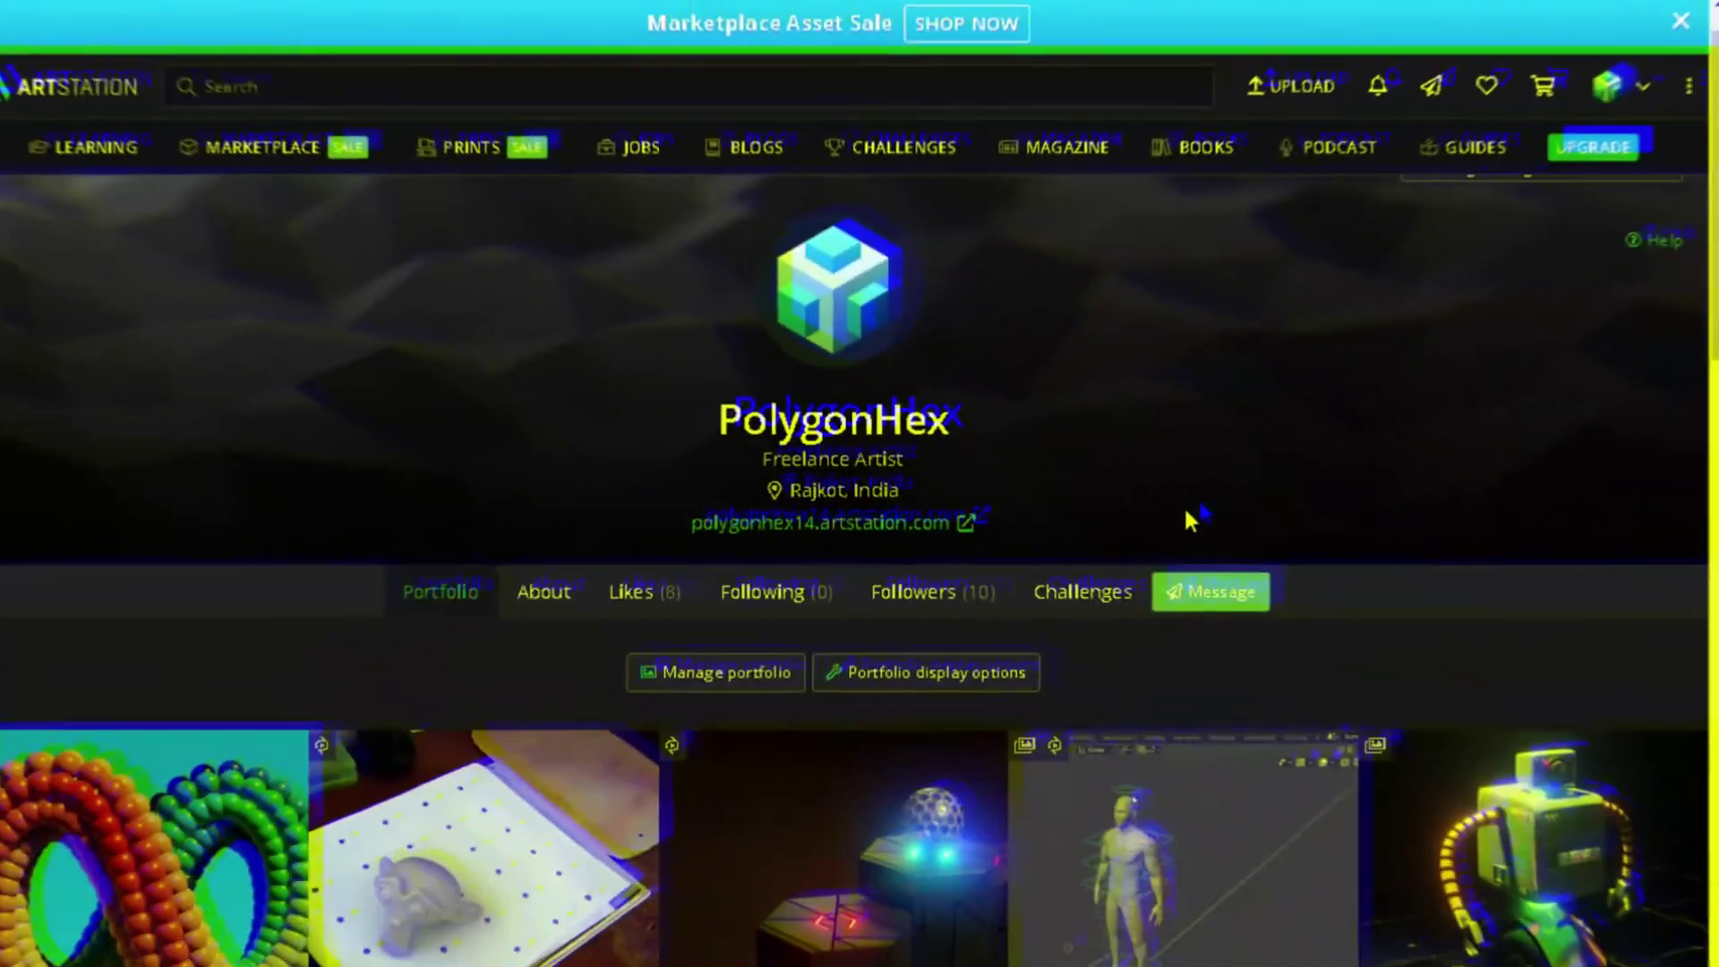
- Scroll down the ArtStation Portfolio grid past the Suzanne render to the other works
{"action": "scroll", "coordinate": [1189, 500], "scroll_direction": "down", "scroll_amount": 3}
{"action": "scroll", "coordinate": [1189, 500], "scroll_direction": "down", "scroll_amount": 10}
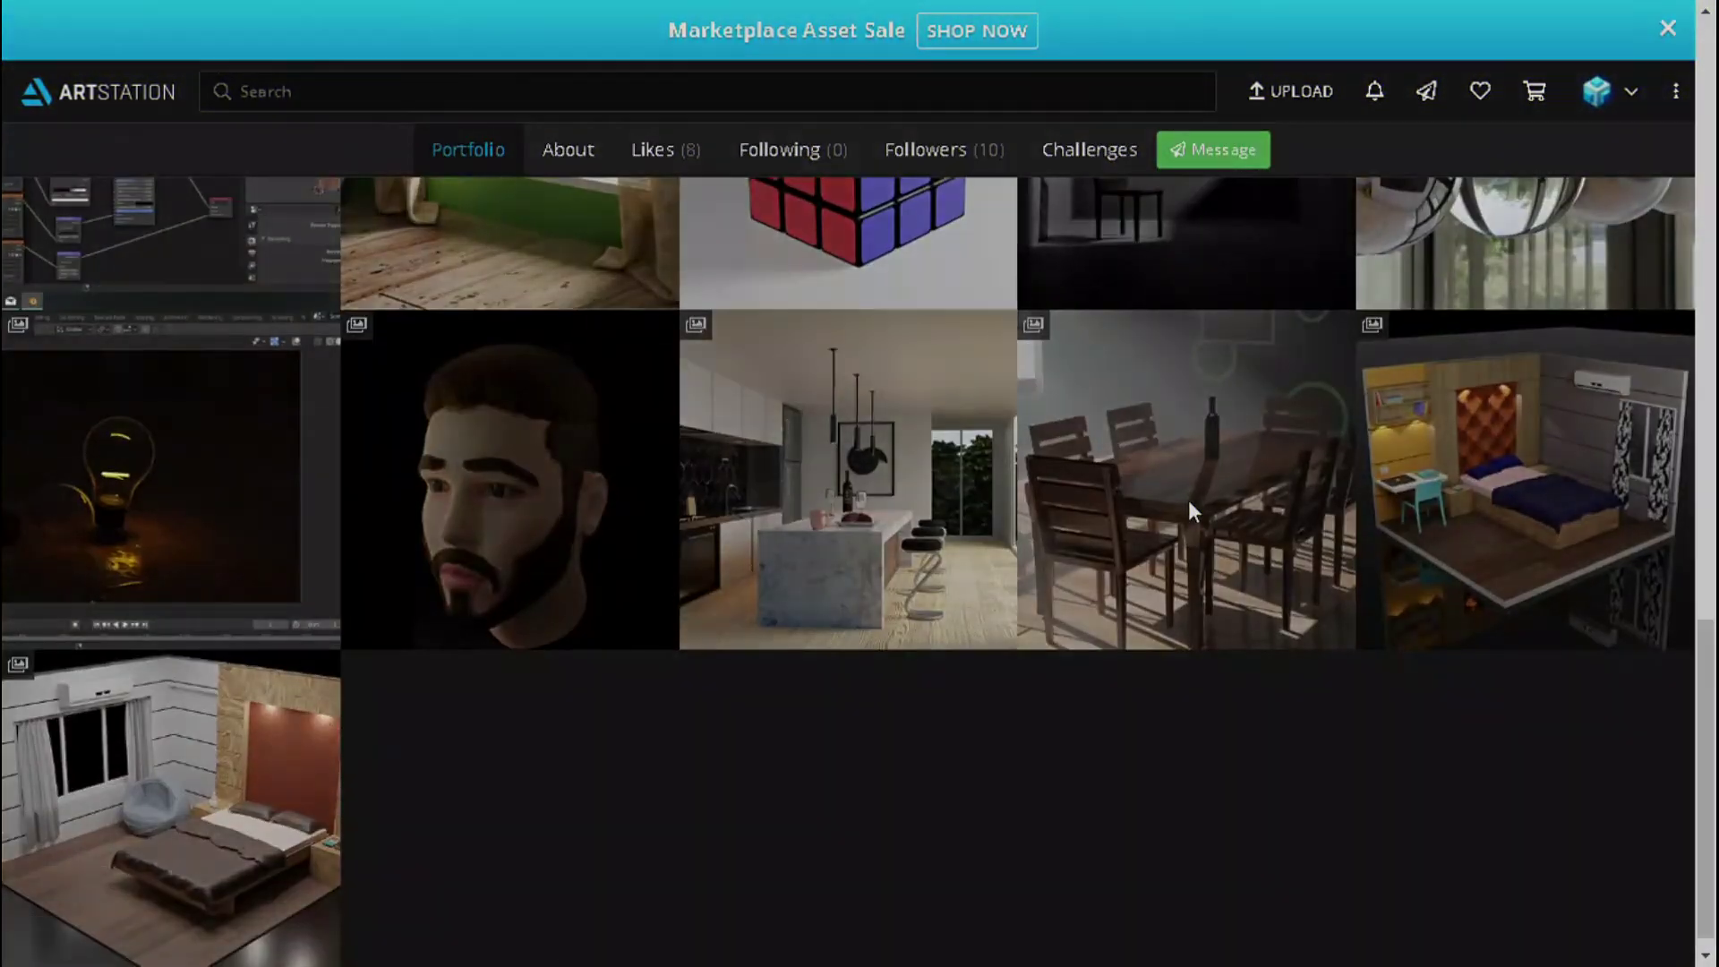